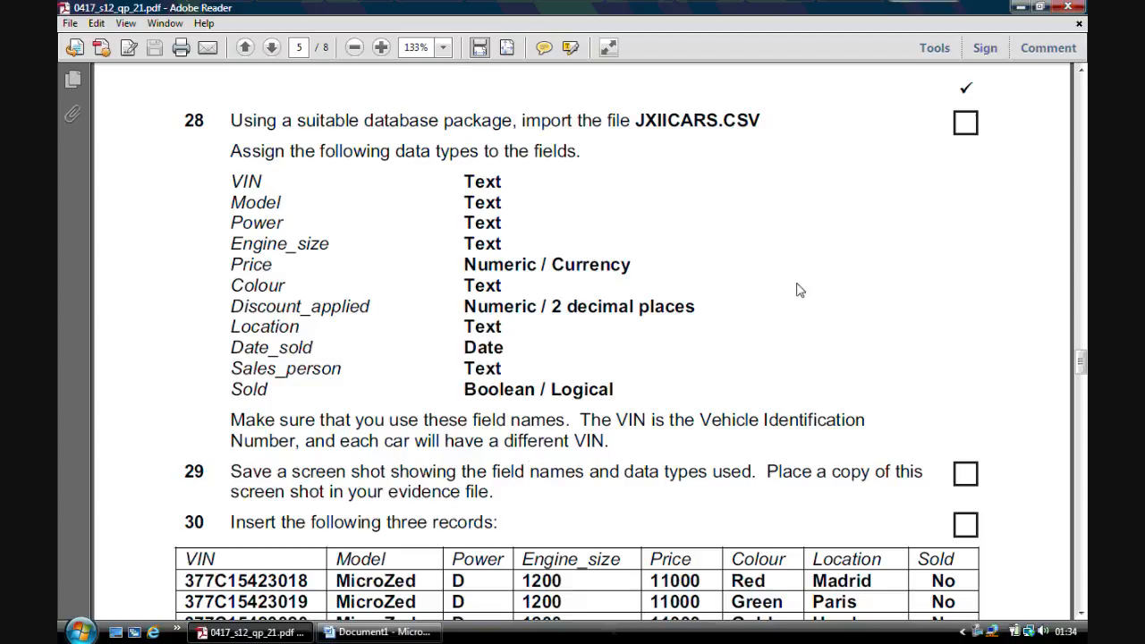
Leave the exam paper and launch Microsoft Office Access 2007
{"action": "left_click", "coordinate": [1081, 75]}
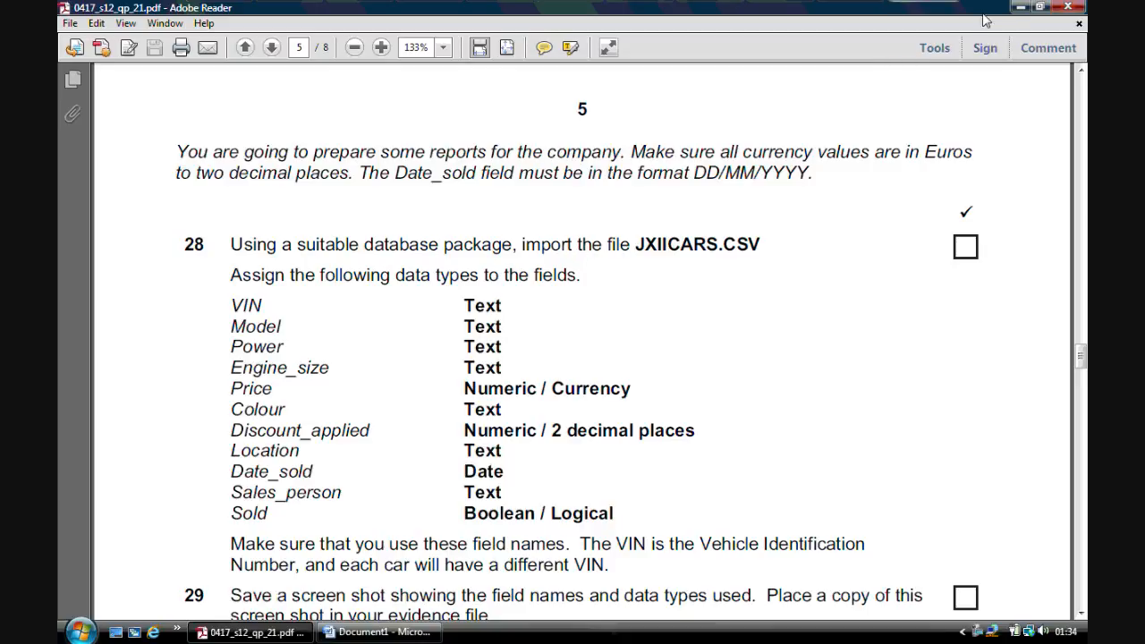
{"action": "left_click", "coordinate": [1021, 6]}
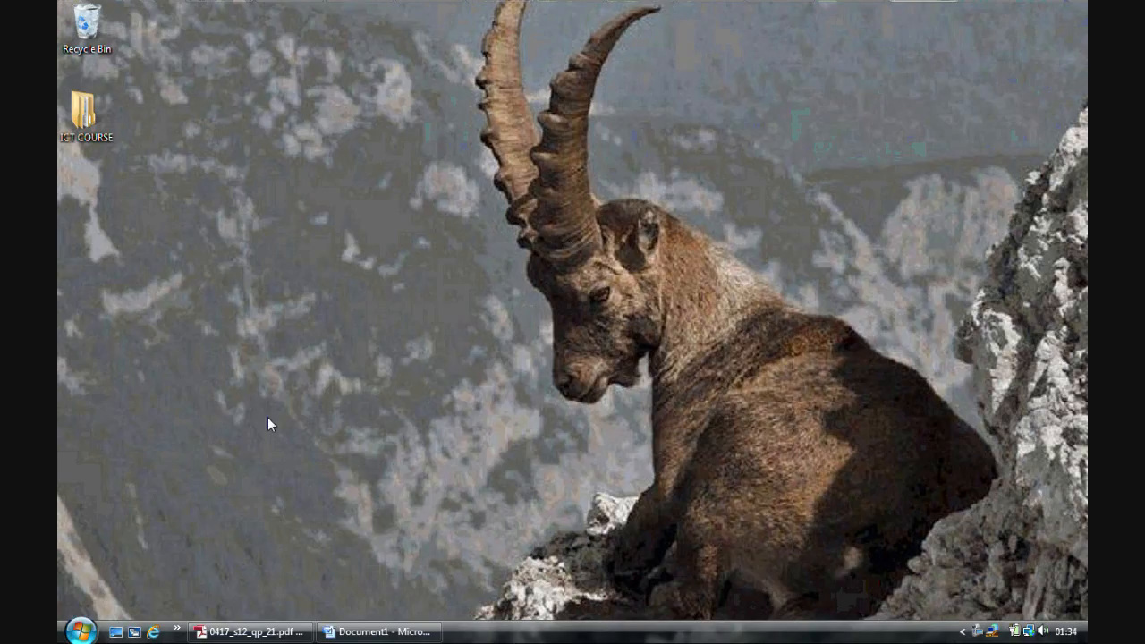
{"action": "left_click", "coordinate": [79, 634]}
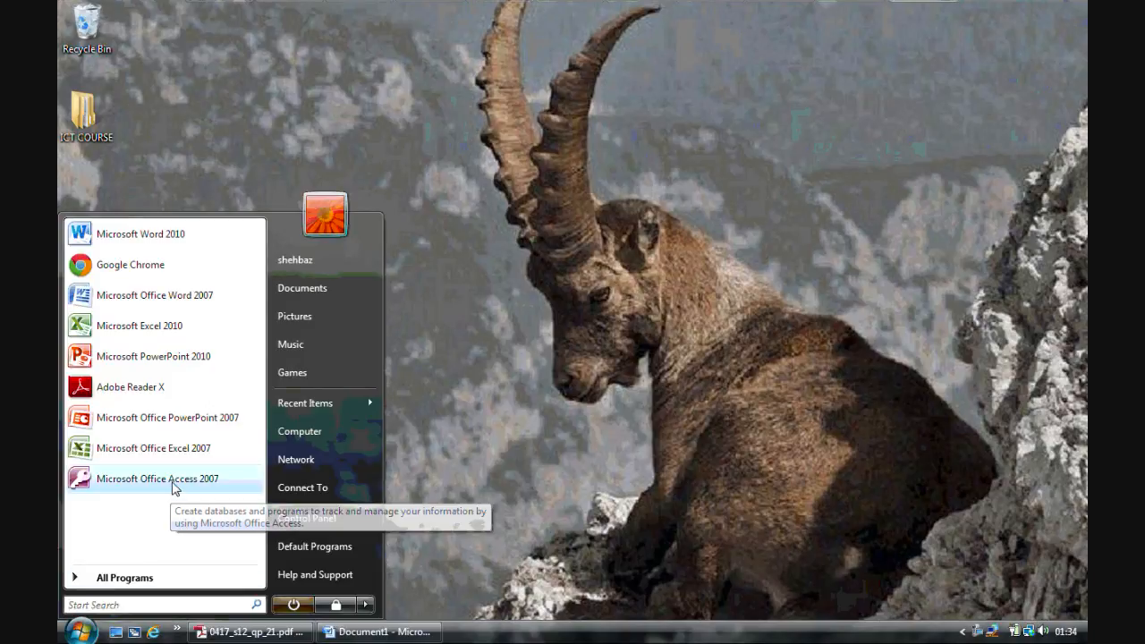
{"action": "left_click", "coordinate": [173, 480]}
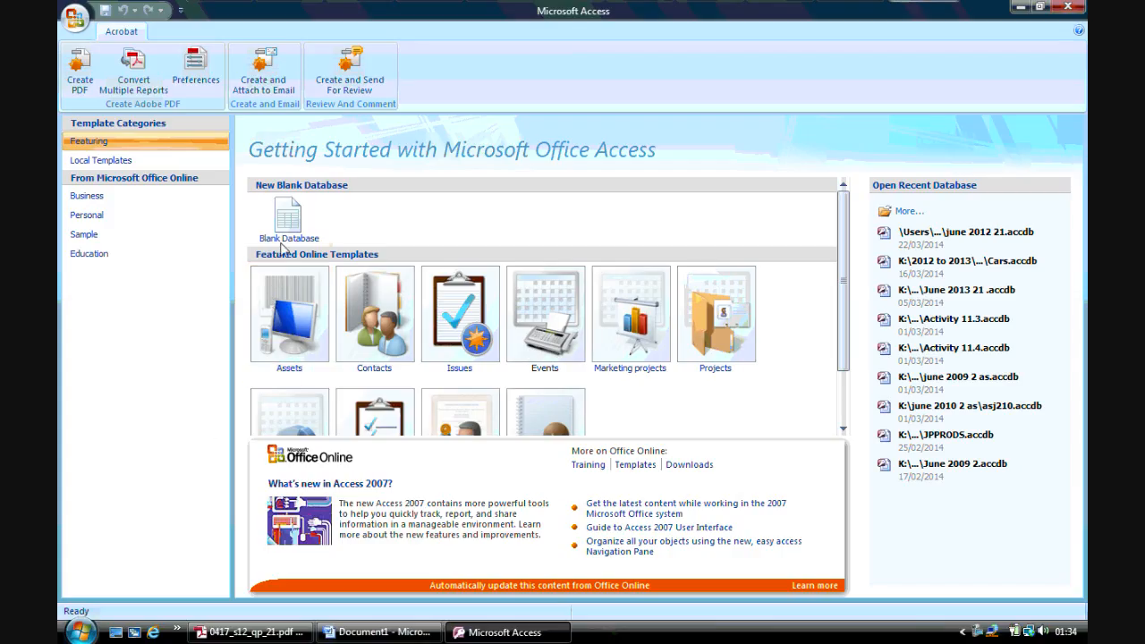
Start a new blank database and name the file "june 2012 21"
{"action": "left_click", "coordinate": [289, 213]}
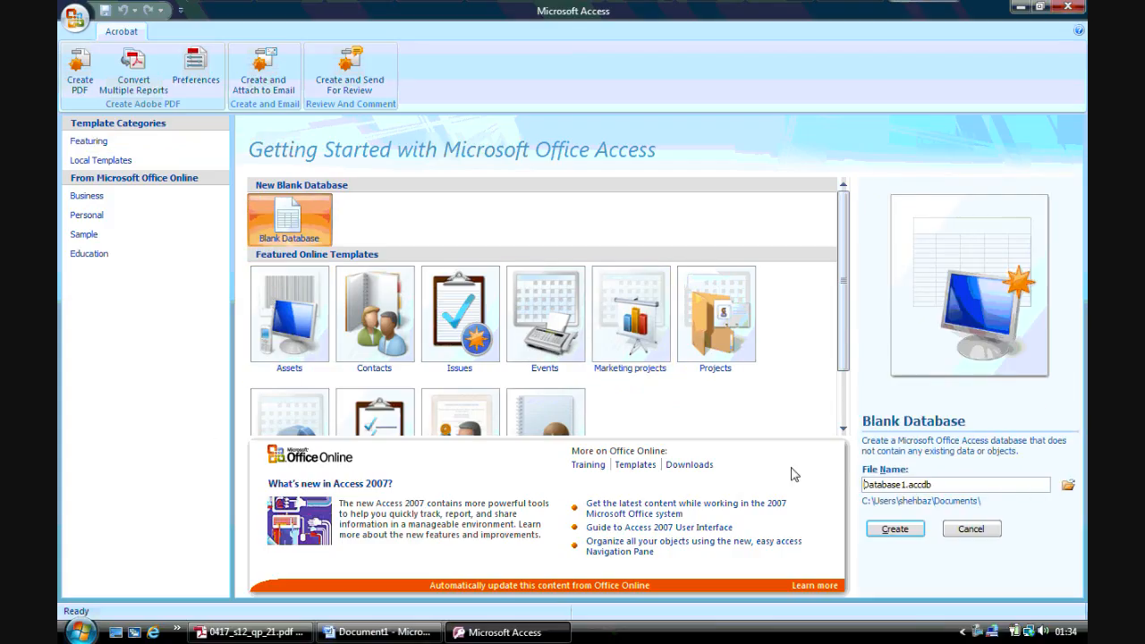
{"action": "left_click_drag", "start_coordinate": [905, 484], "coordinate": [864, 491]}
{"action": "type", "text": "June 2012 21"}
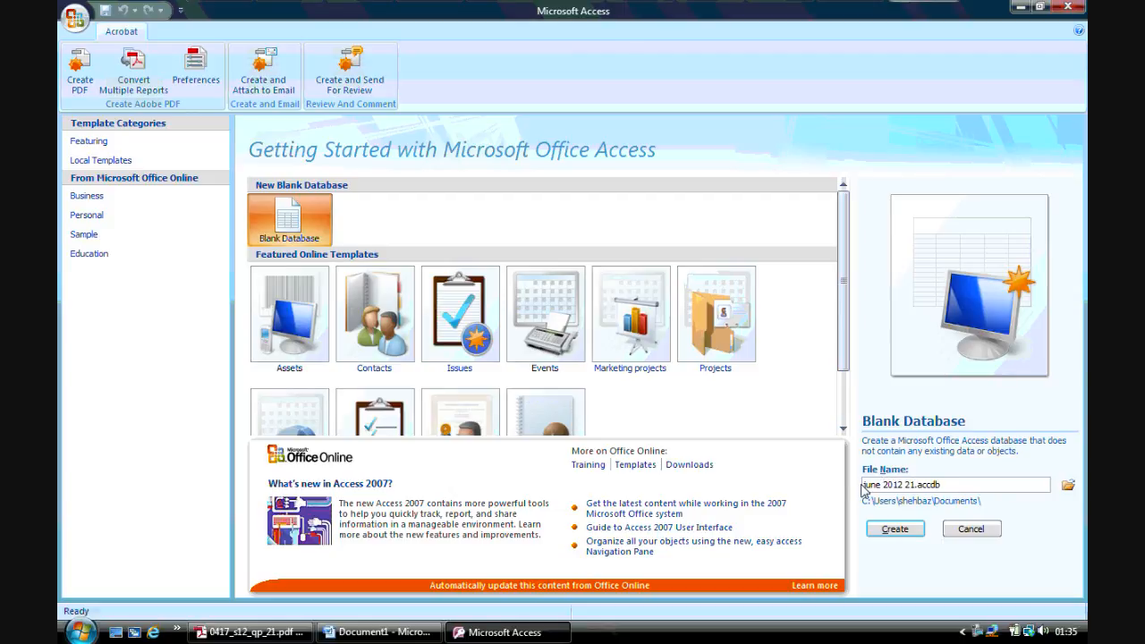
Set the save location to the folder 2 1 inside ICT COURSE, June 2012 2, on the desktop, and create the database
{"action": "left_click", "coordinate": [1068, 485]}
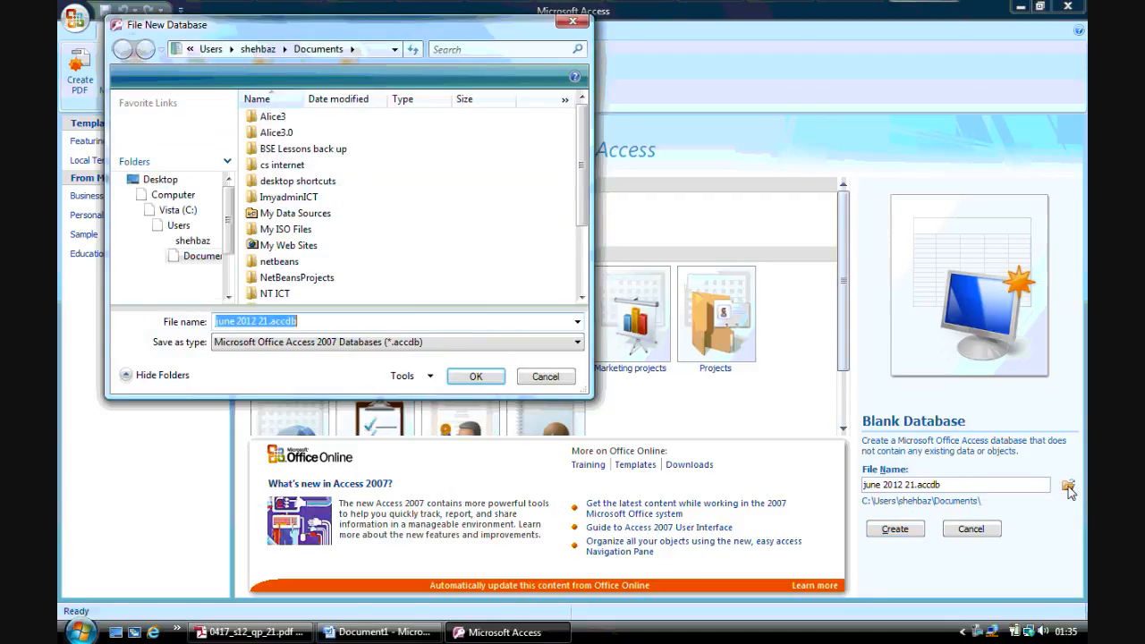
{"action": "left_click_drag", "start_coordinate": [229, 233], "coordinate": [228, 176]}
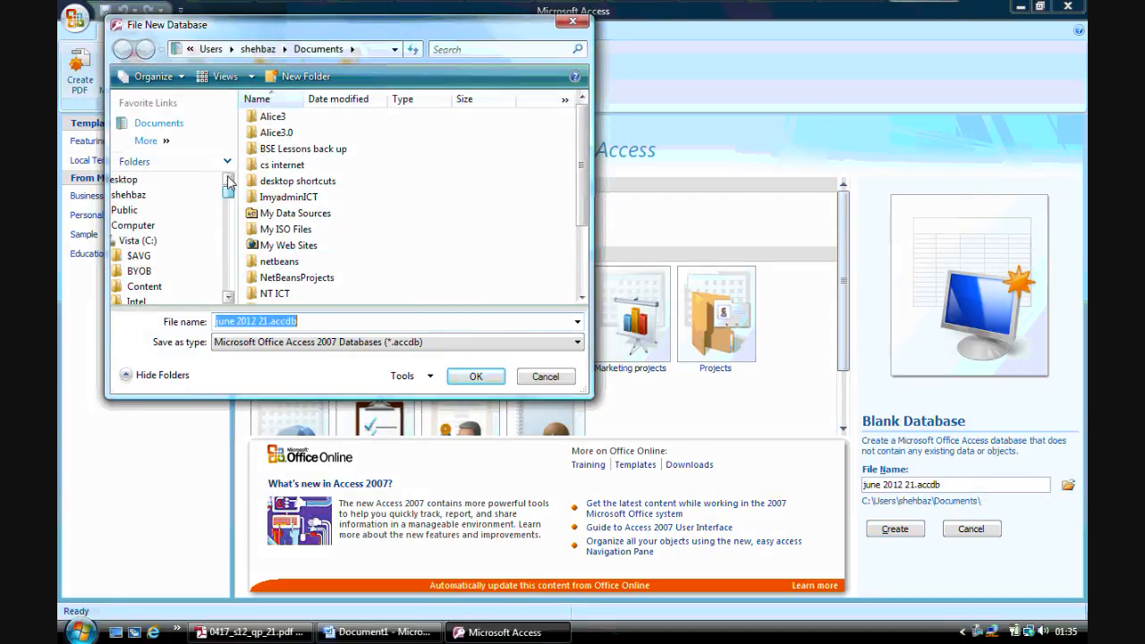
{"action": "left_click", "coordinate": [165, 184]}
{"action": "double_click", "coordinate": [325, 286]}
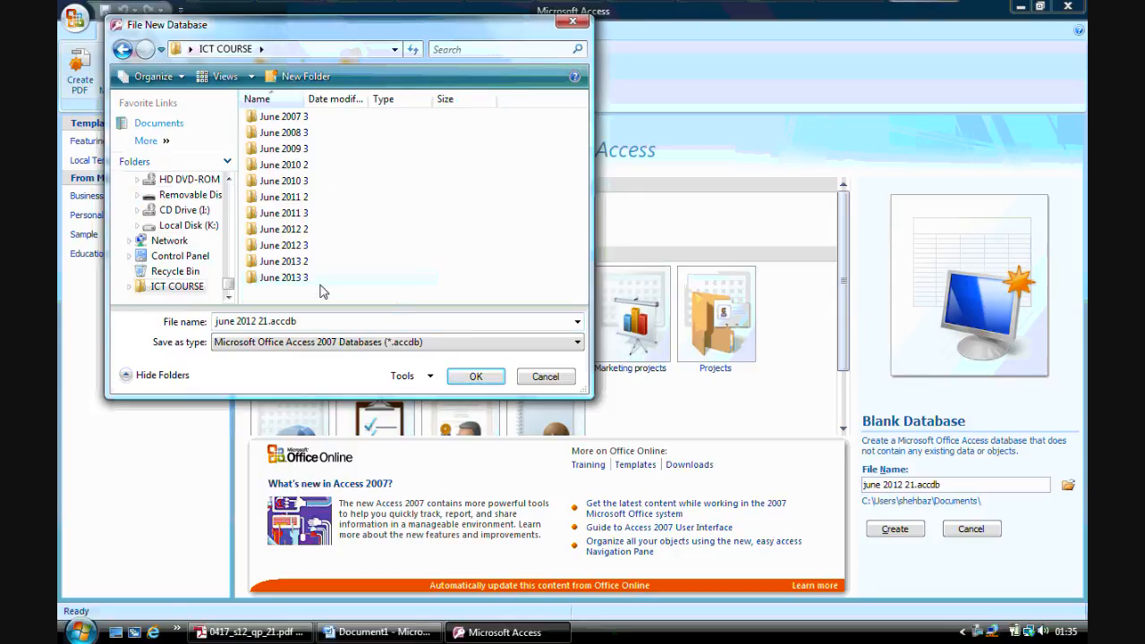
{"action": "left_click", "coordinate": [307, 229]}
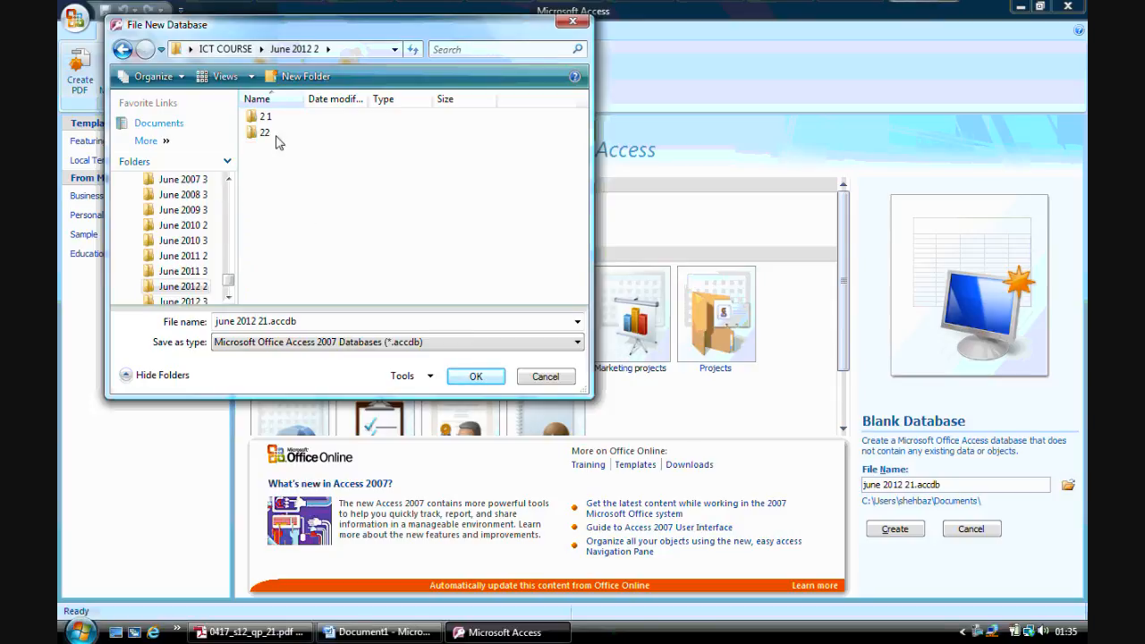
{"action": "double_click", "coordinate": [272, 115]}
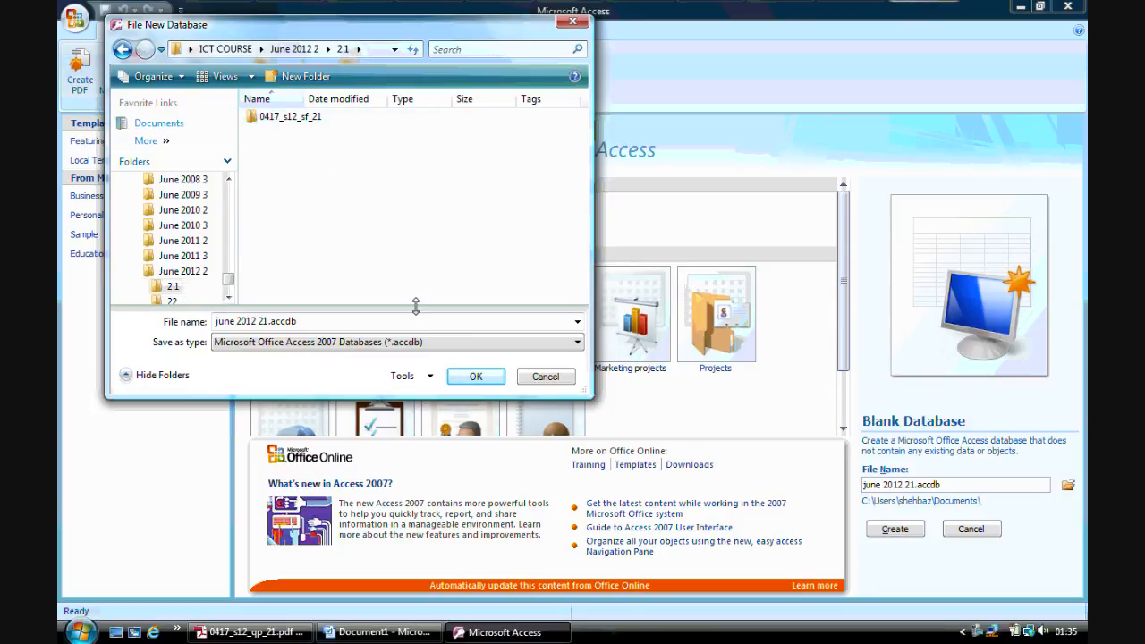
{"action": "left_click", "coordinate": [477, 376]}
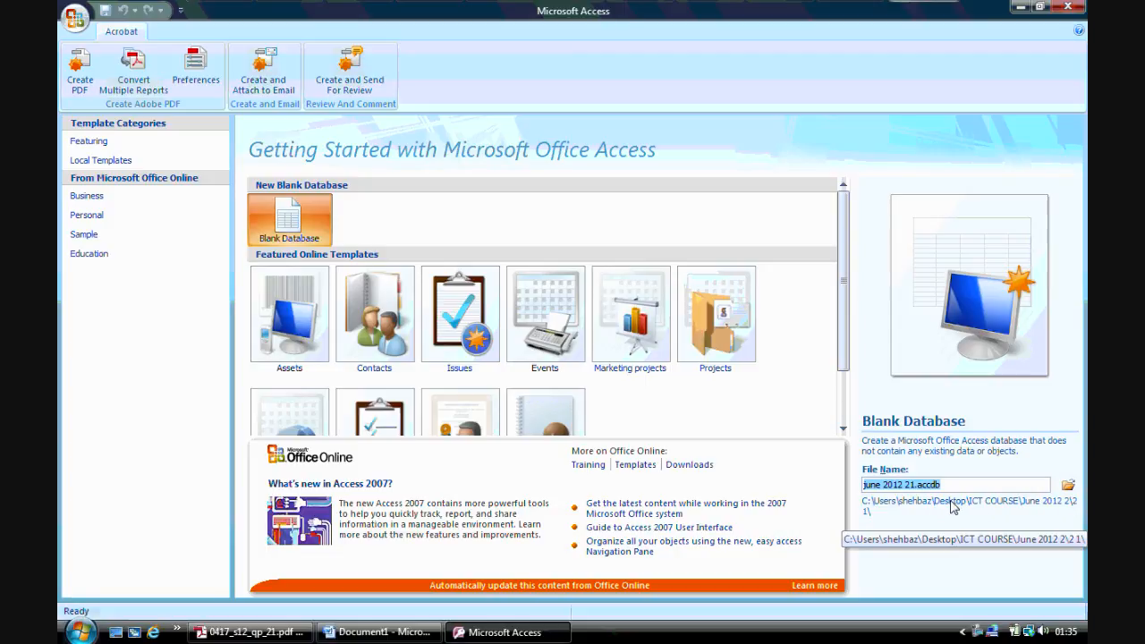
{"action": "left_click", "coordinate": [895, 541]}
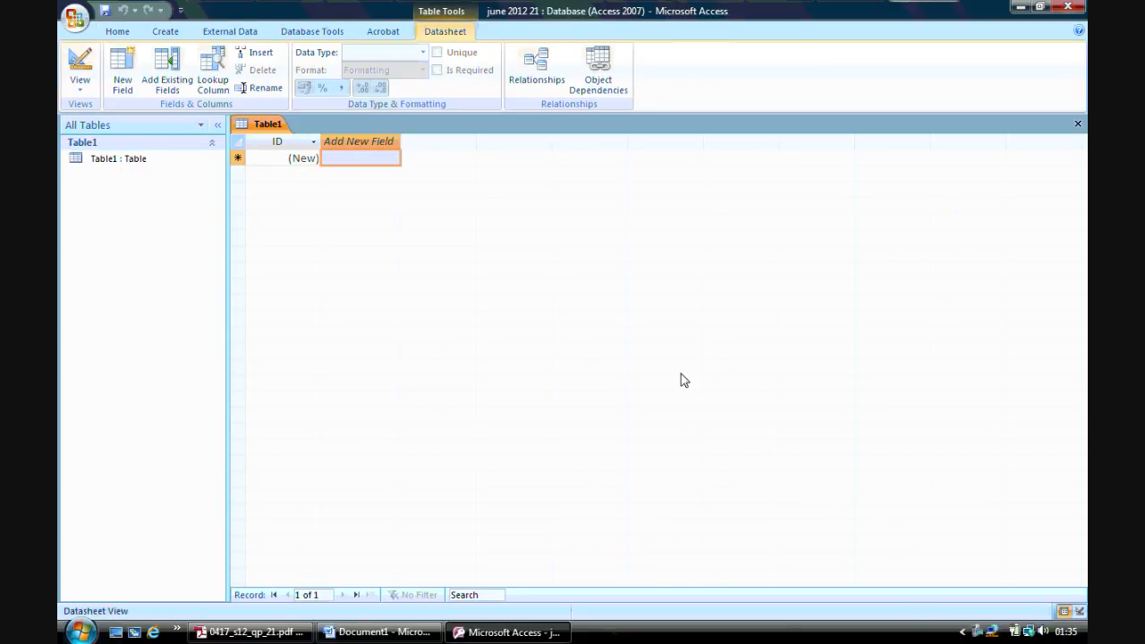
Check the required file in question 28, then start a text file import with JXIICARS.csv from the 0417_s12_sf_21 folder as source
{"action": "left_click", "coordinate": [260, 632]}
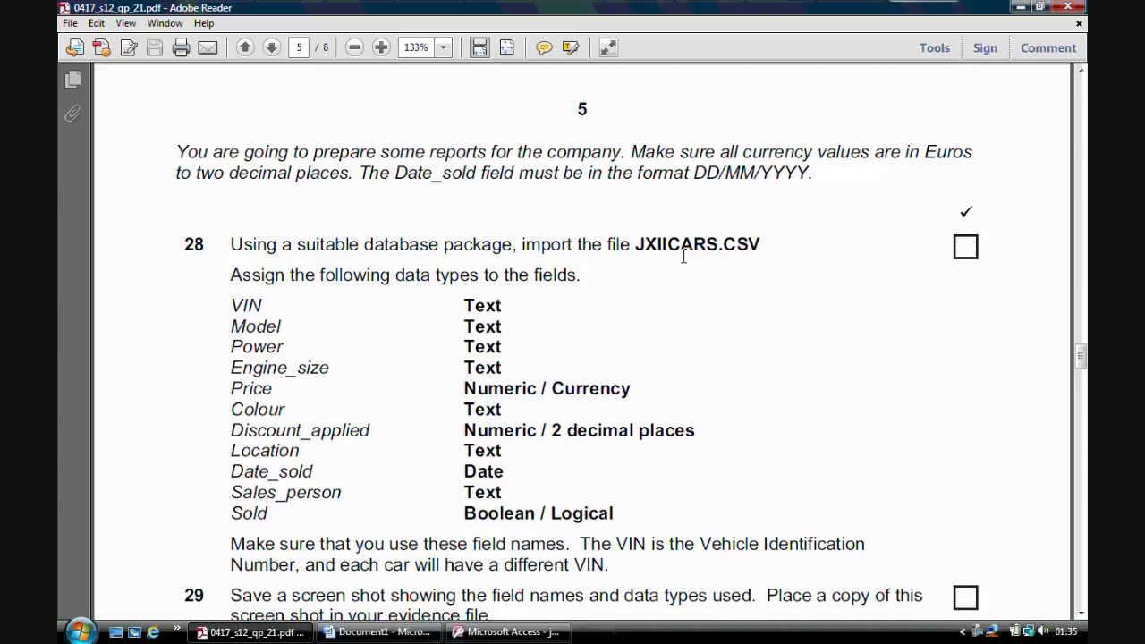
{"action": "left_click", "coordinate": [506, 632]}
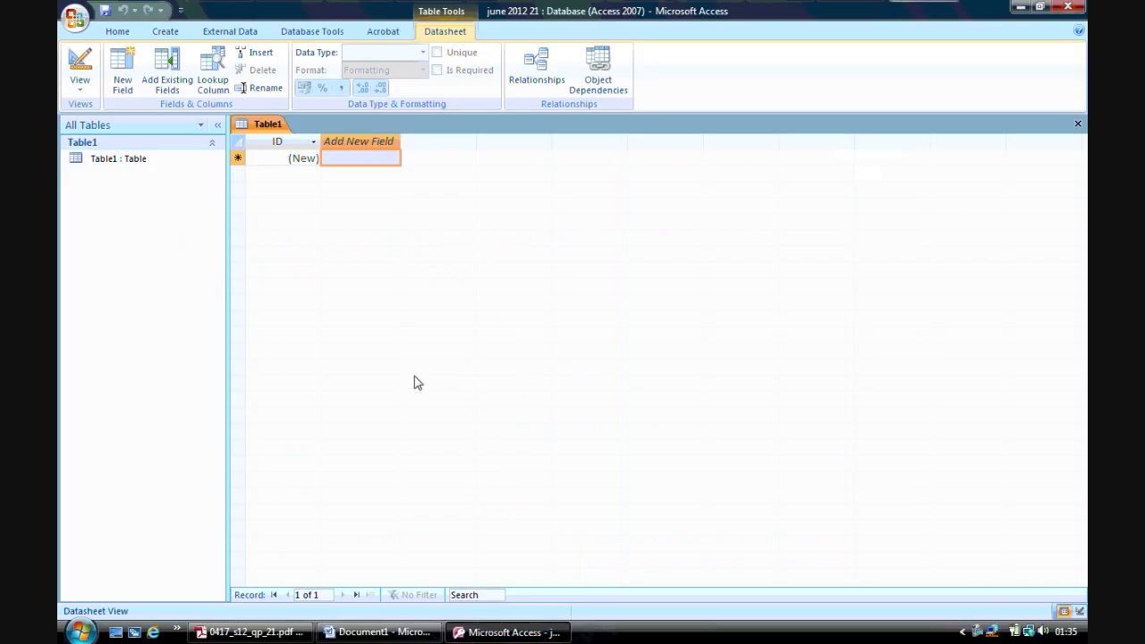
{"action": "left_click", "coordinate": [233, 34]}
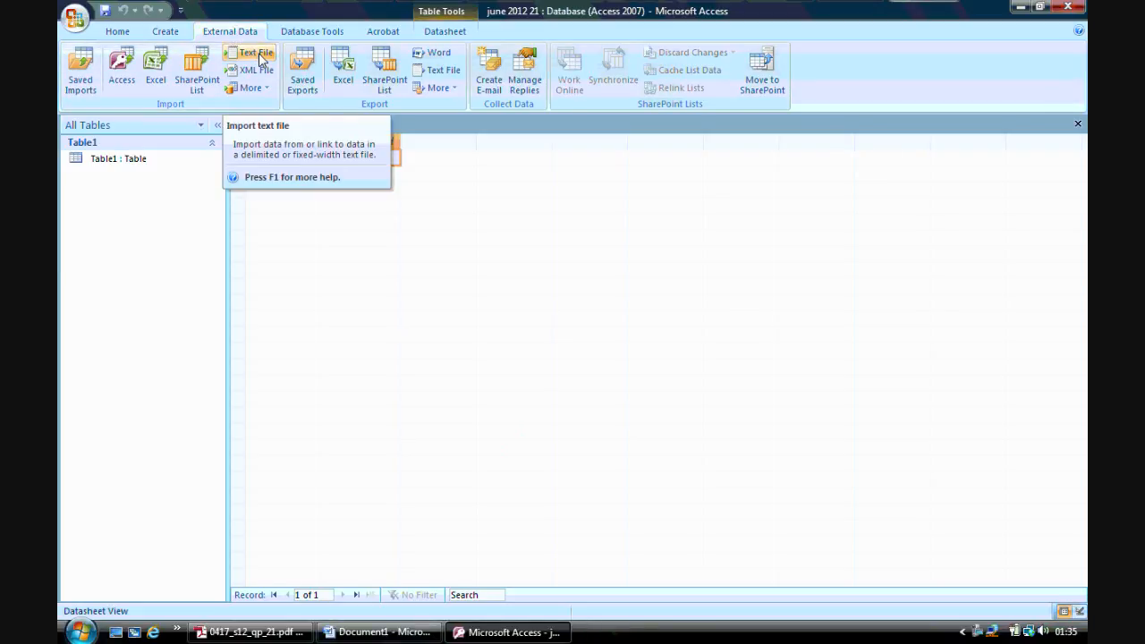
{"action": "left_click", "coordinate": [261, 59]}
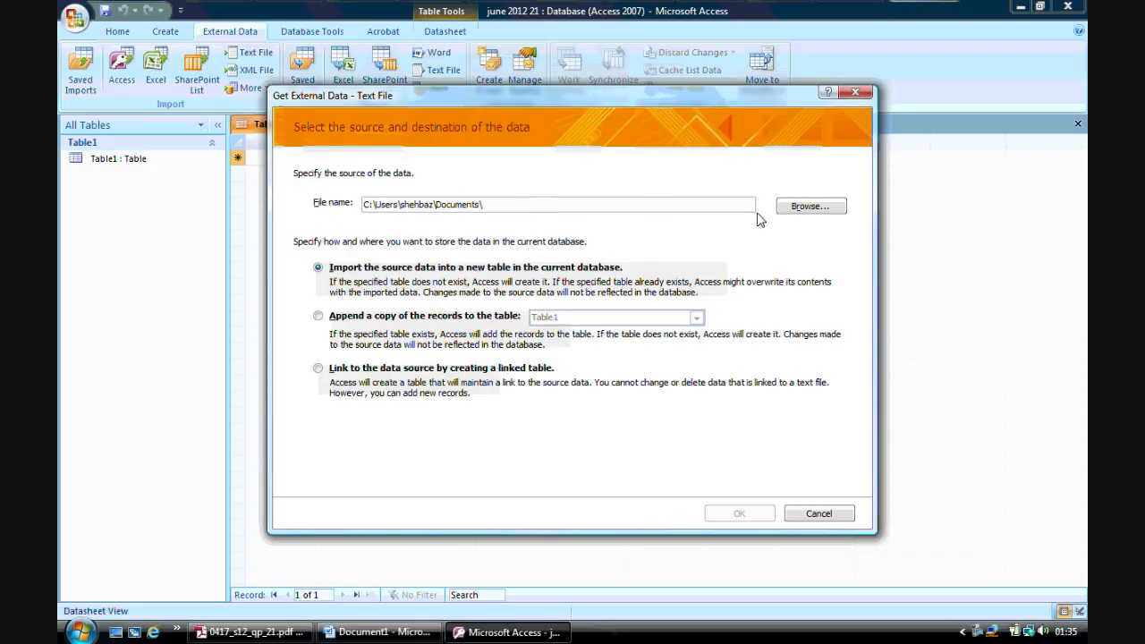
{"action": "left_click", "coordinate": [803, 209]}
{"action": "left_click", "coordinate": [320, 251]}
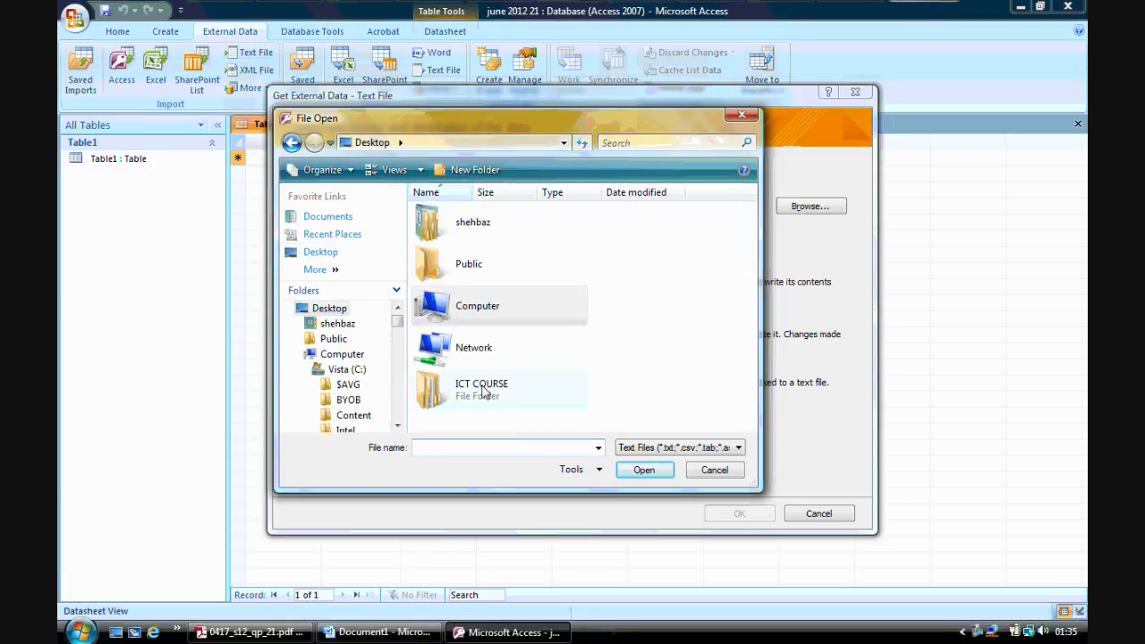
{"action": "double_click", "coordinate": [483, 390]}
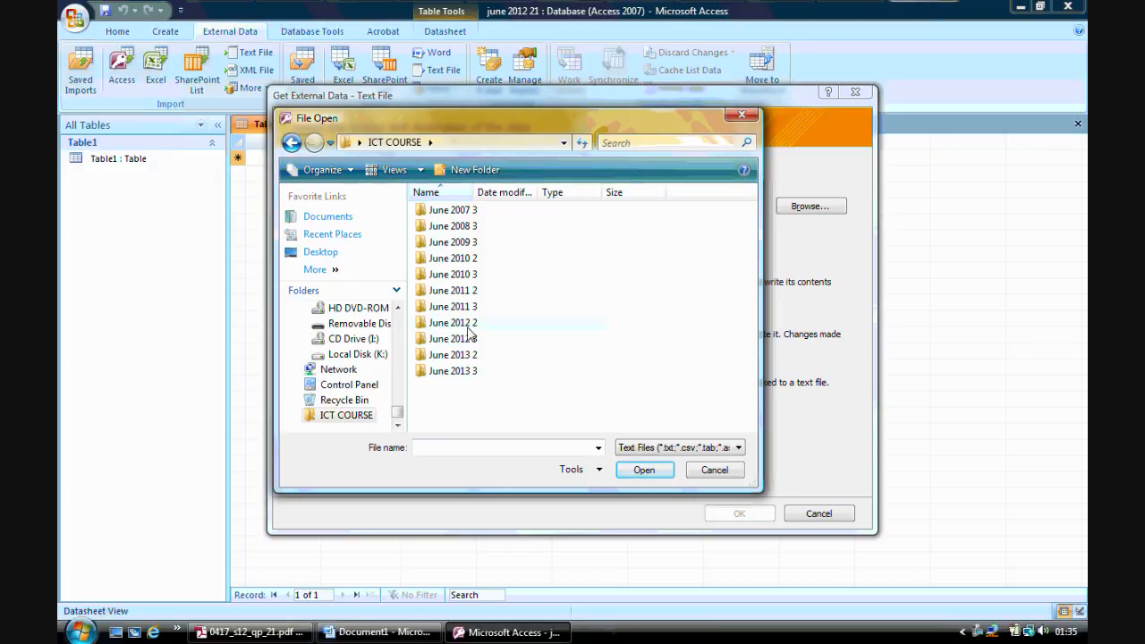
{"action": "double_click", "coordinate": [453, 323]}
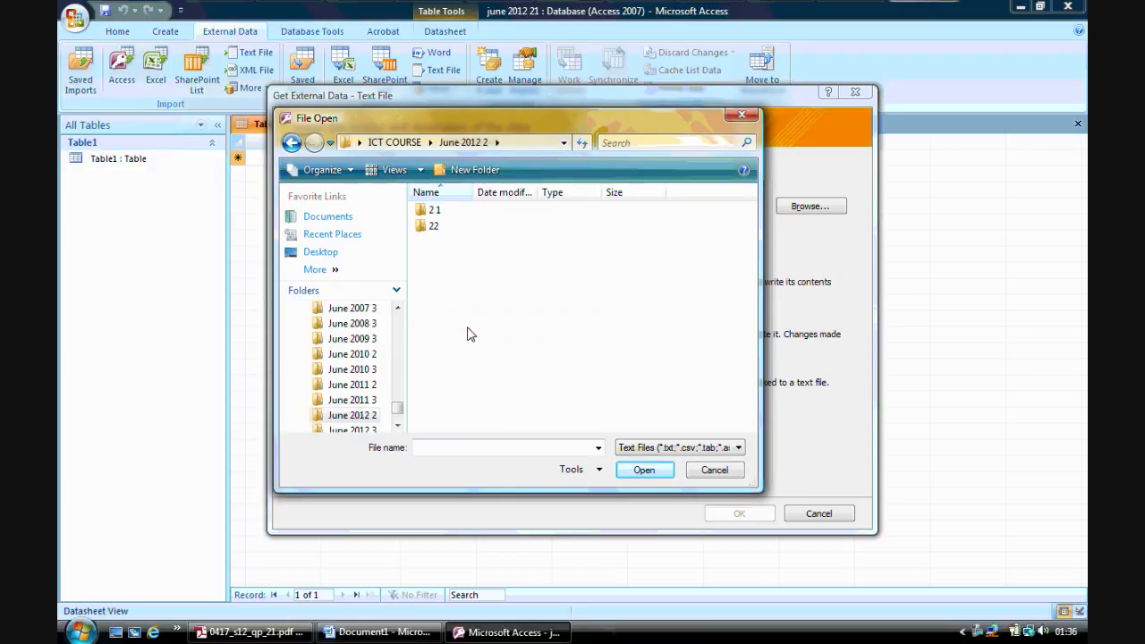
{"action": "double_click", "coordinate": [437, 211]}
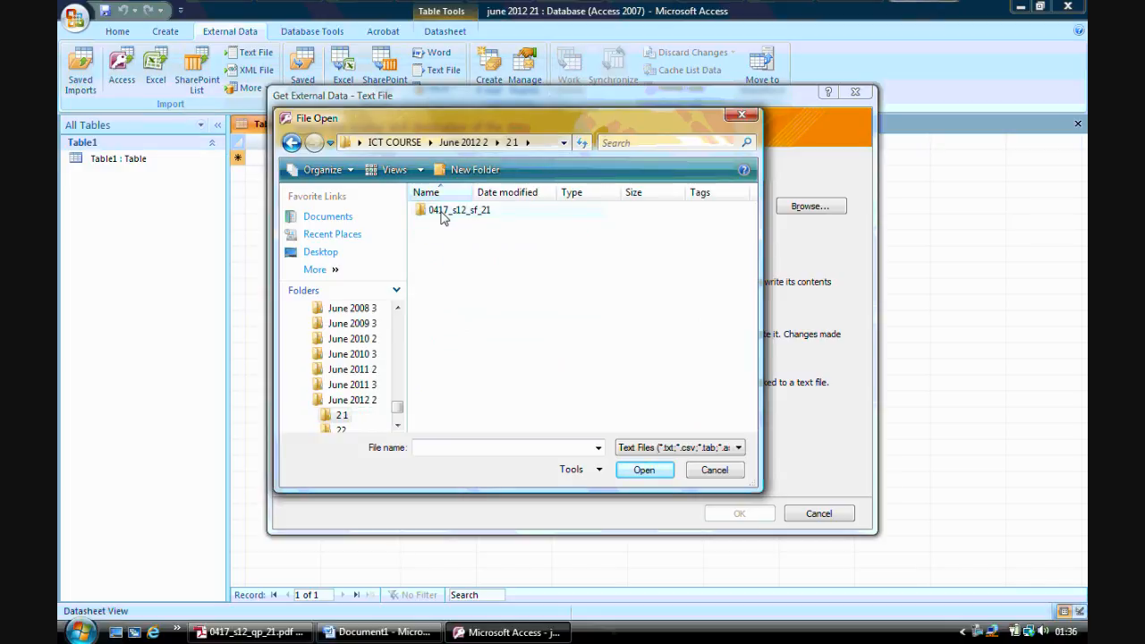
{"action": "double_click", "coordinate": [454, 218]}
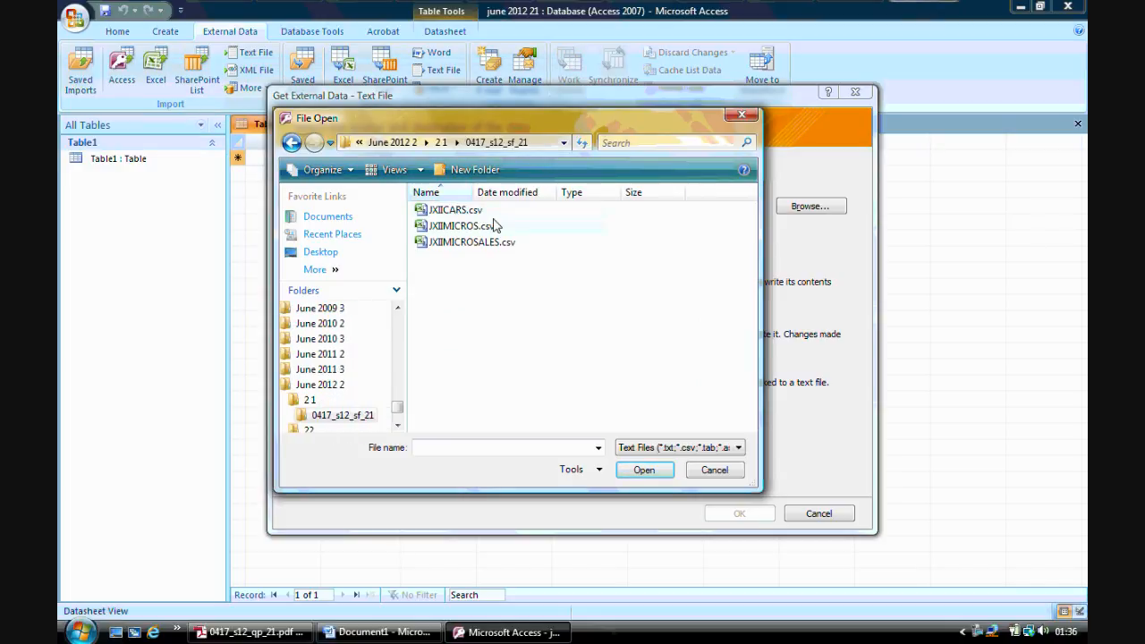
{"action": "left_click", "coordinate": [449, 213]}
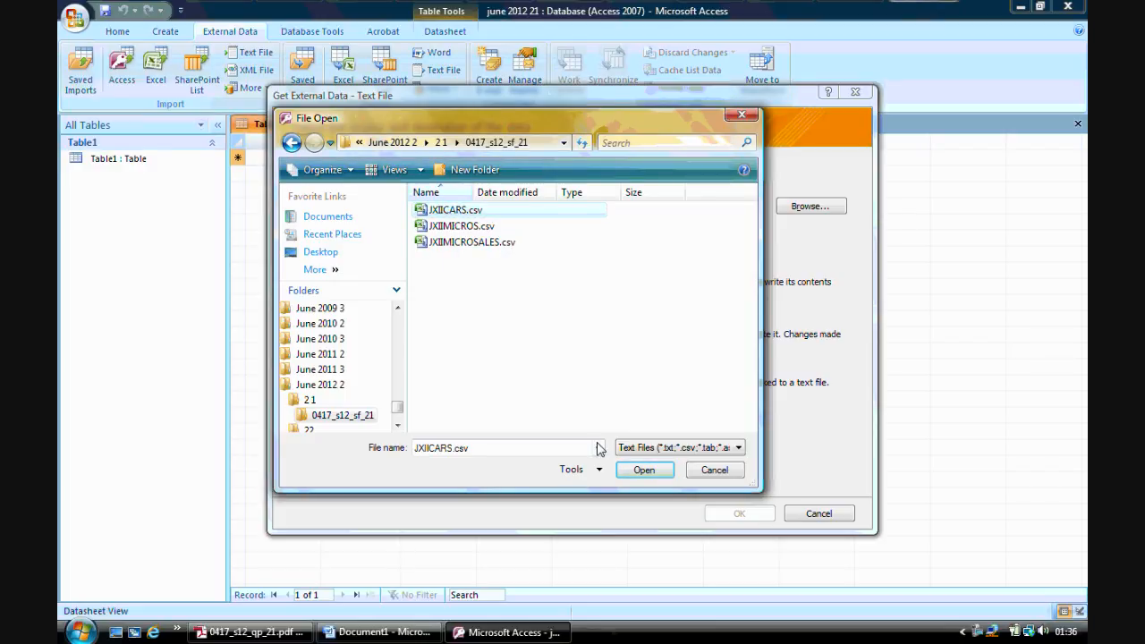
{"action": "left_click", "coordinate": [631, 470]}
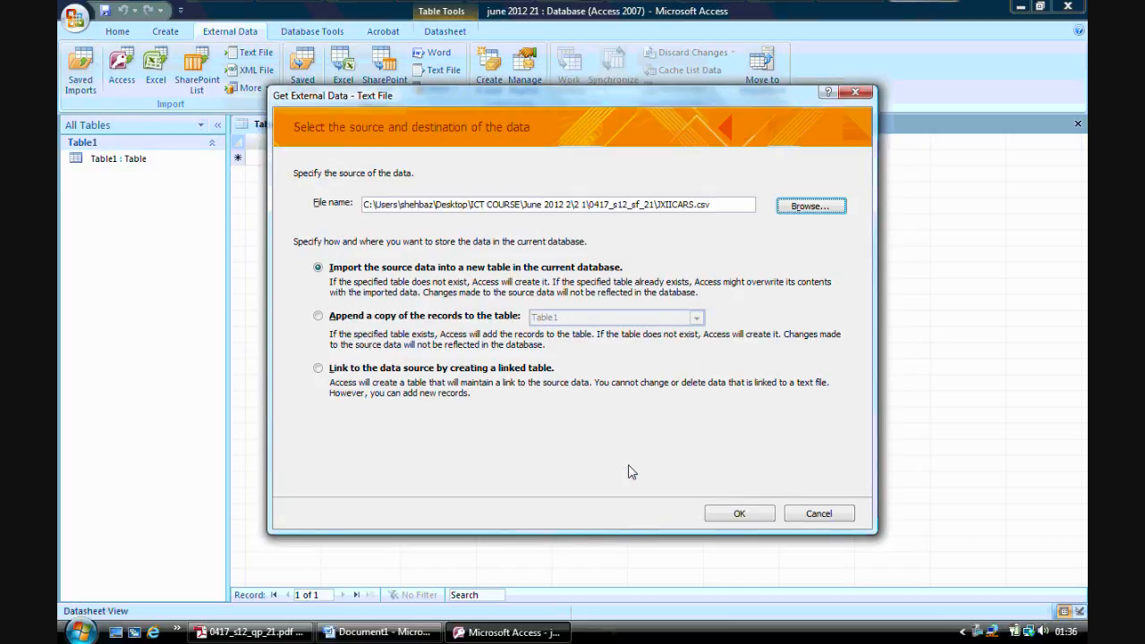
Import the data into a new table as comma-delimited text, with the first row containing field names
{"action": "left_click", "coordinate": [739, 514]}
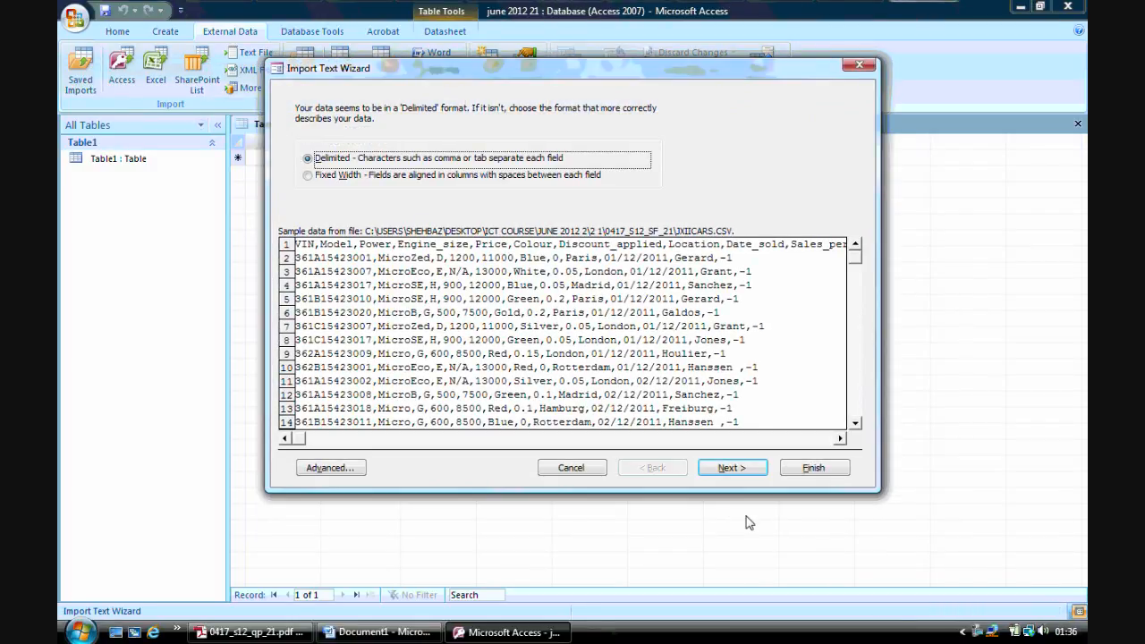
{"action": "left_click", "coordinate": [732, 468]}
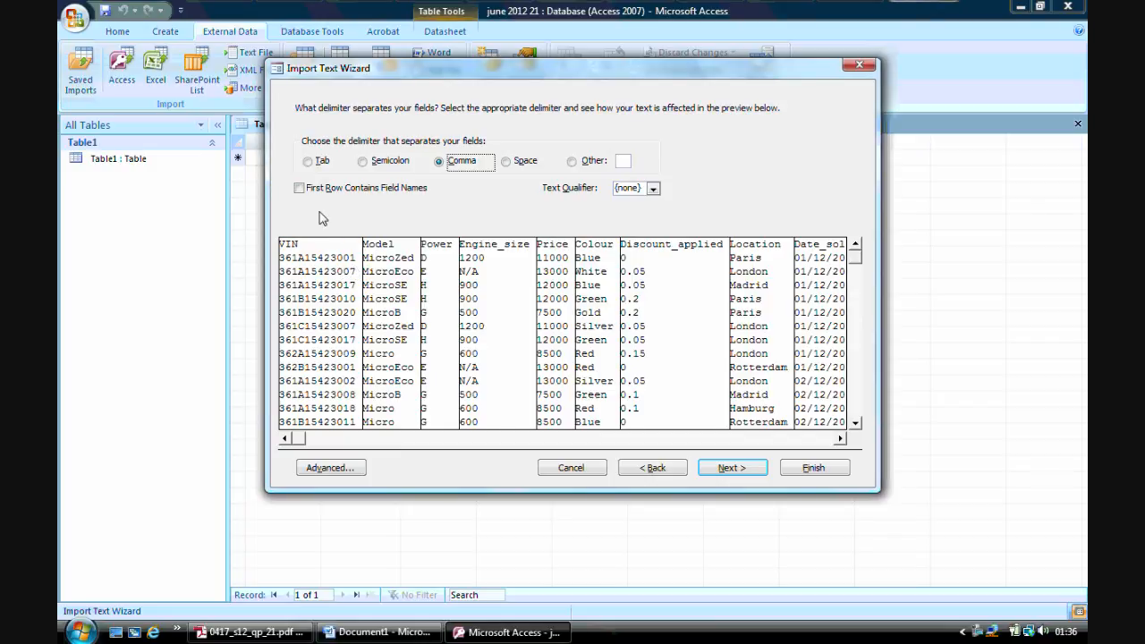
{"action": "left_click", "coordinate": [300, 189]}
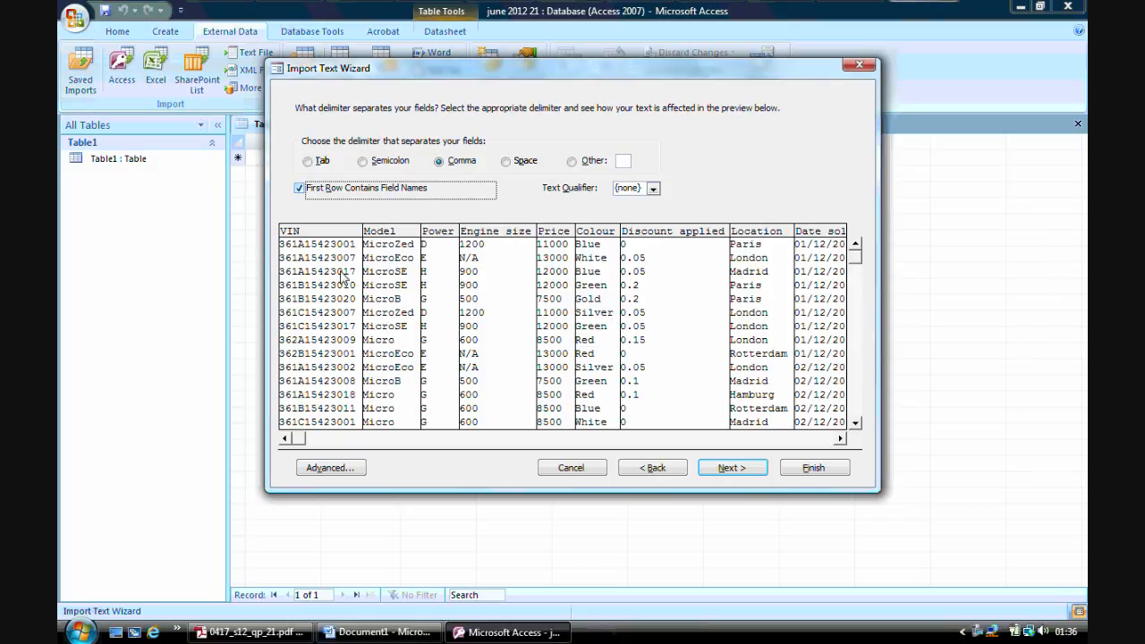
Open the advanced import specification for JXIICARS and compare its field data types with the list in question 28
{"action": "left_click", "coordinate": [330, 468]}
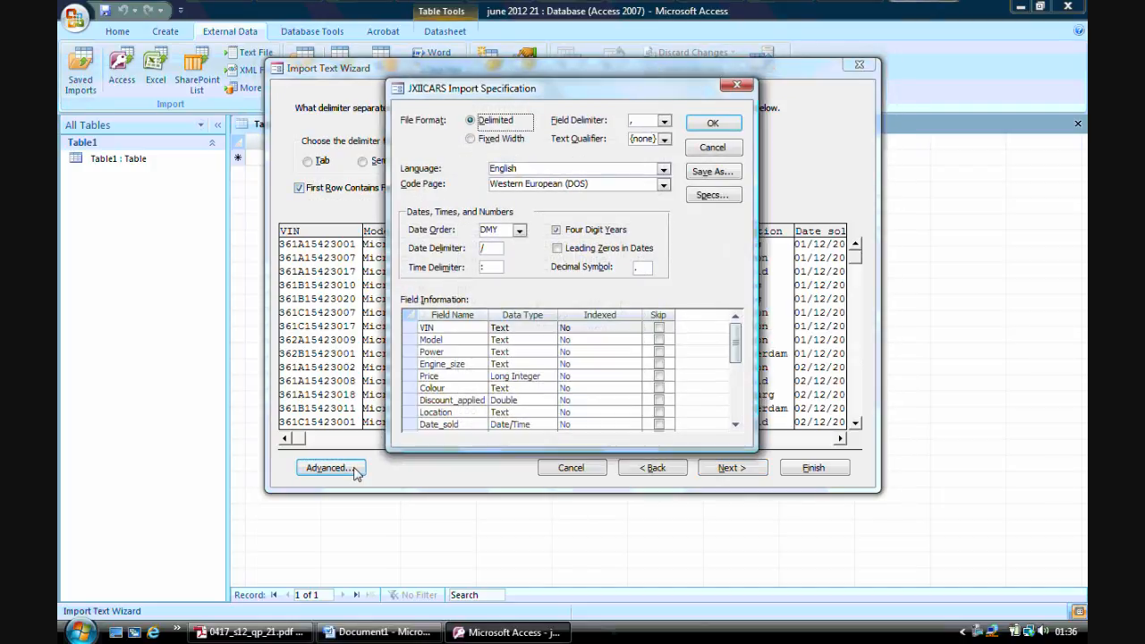
{"action": "left_click", "coordinate": [251, 632]}
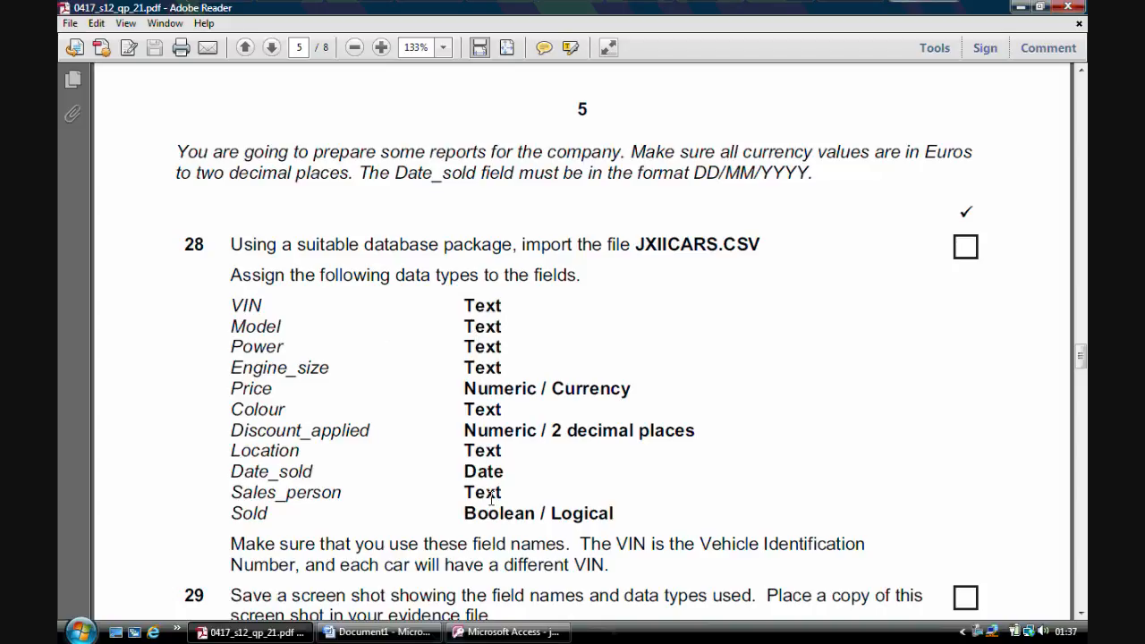
{"action": "left_click", "coordinate": [505, 632]}
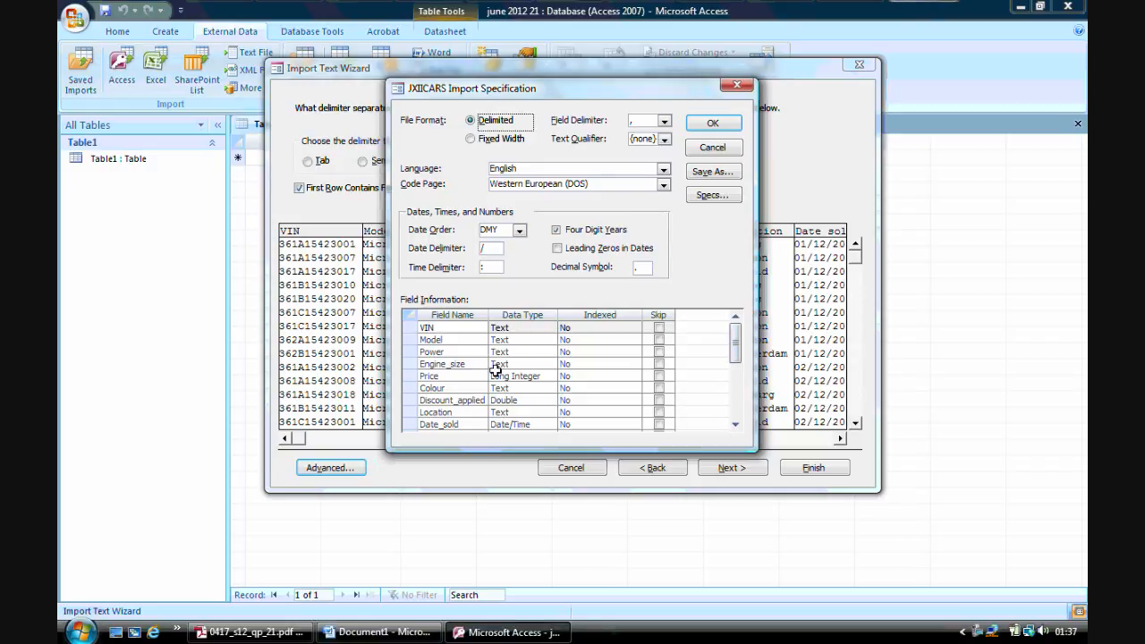
{"action": "left_click", "coordinate": [255, 631]}
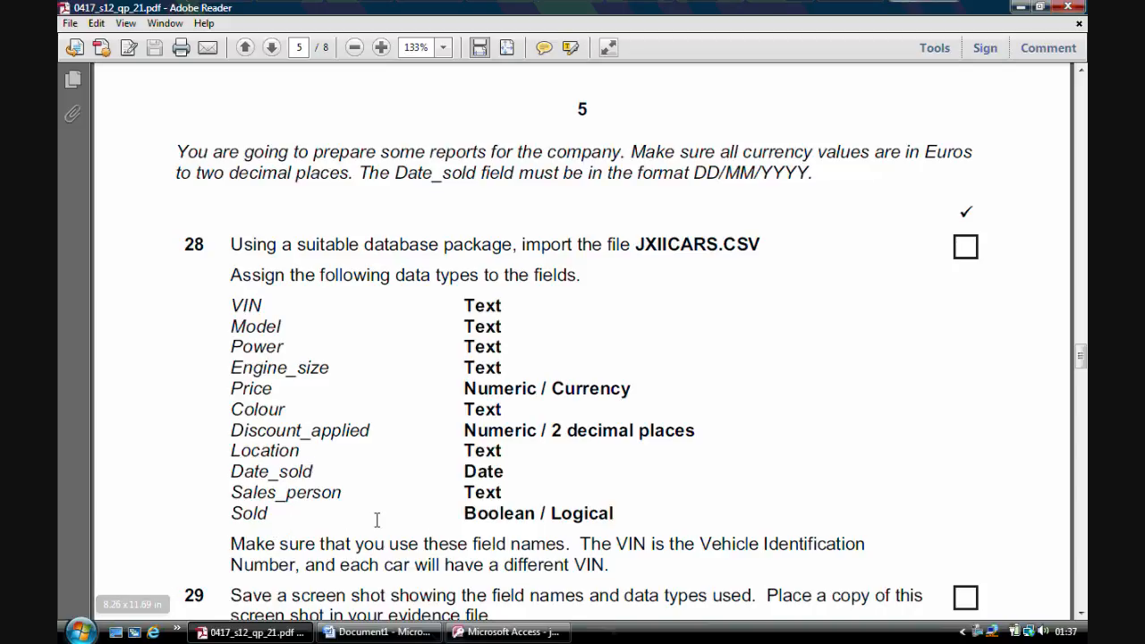
{"action": "left_click", "coordinate": [495, 634]}
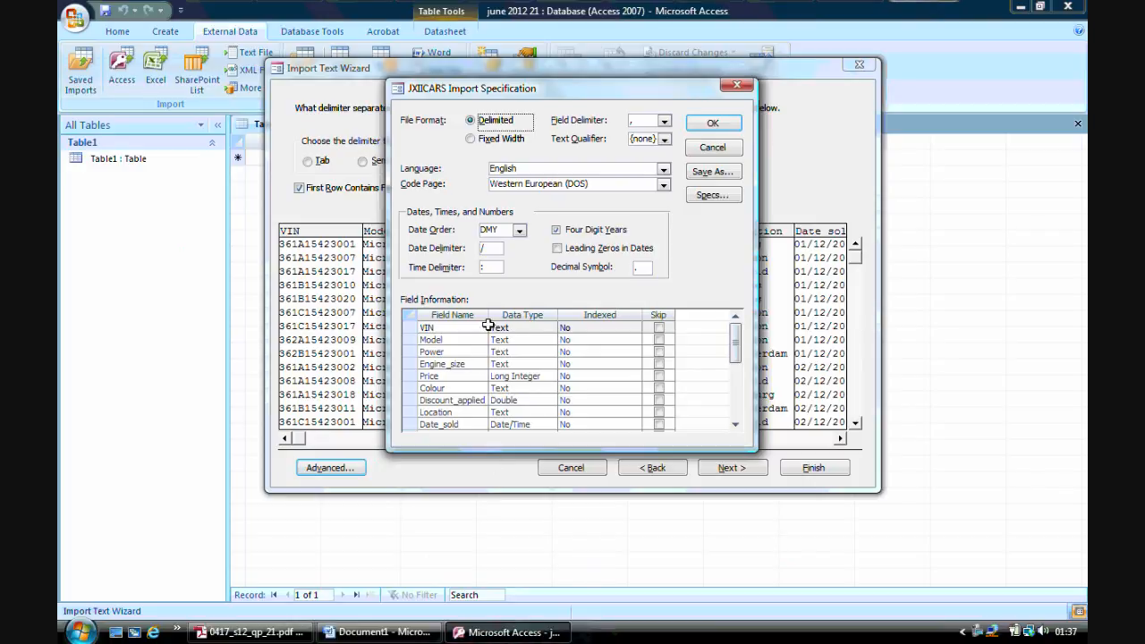
Check the VIN, Model, Power and Engine_size data types, and set the Price field's data type to Currency
{"action": "left_click", "coordinate": [527, 329]}
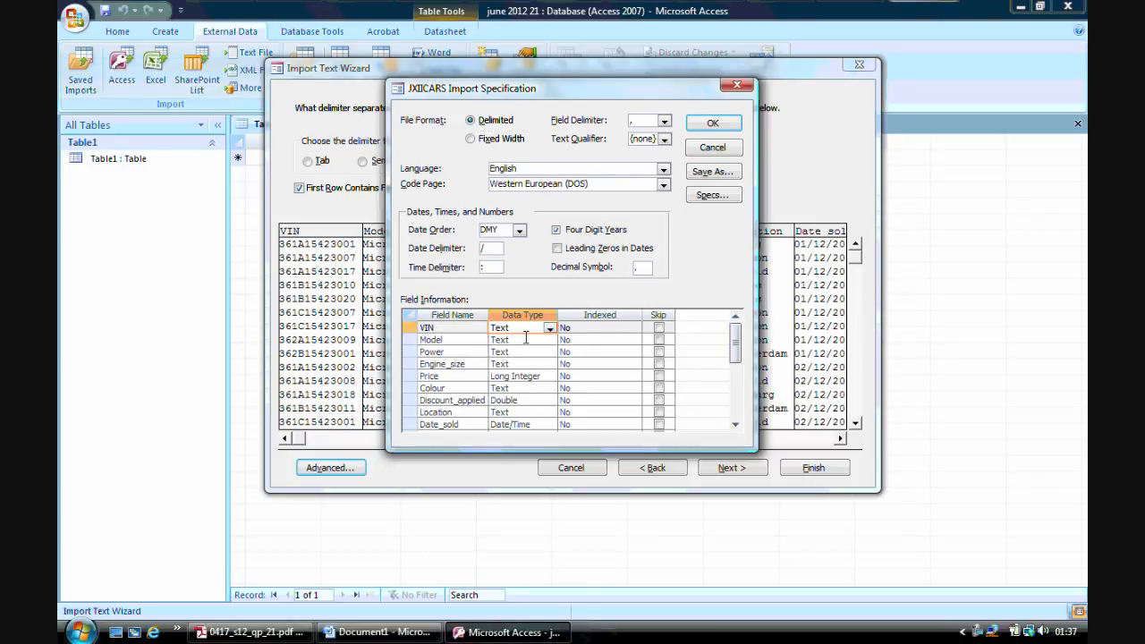
{"action": "left_click", "coordinate": [527, 340]}
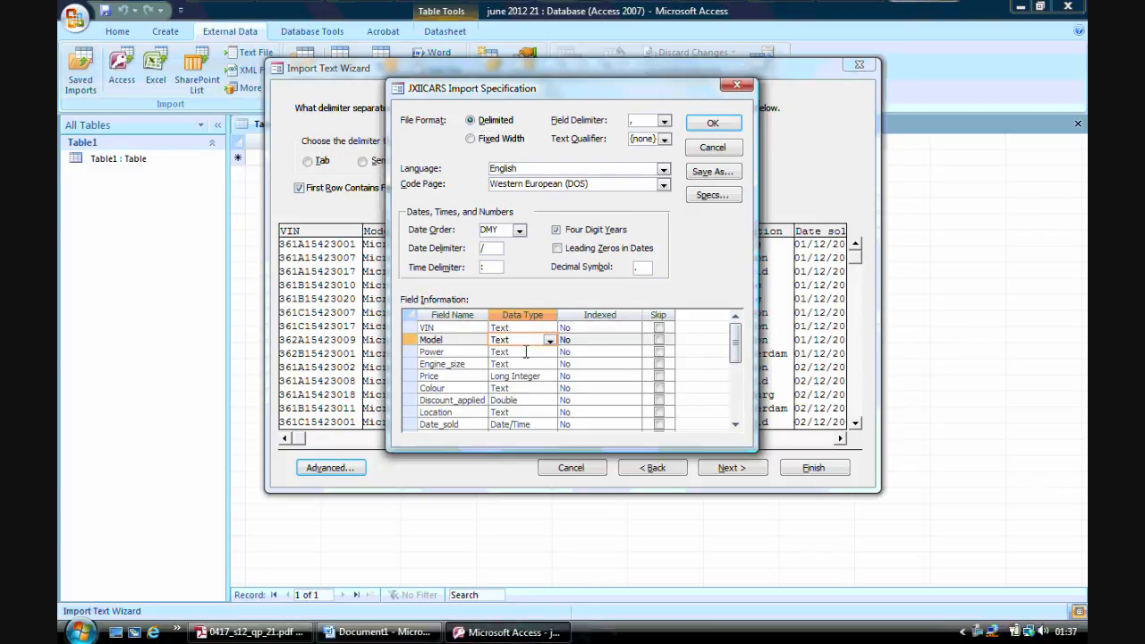
{"action": "left_click", "coordinate": [526, 351]}
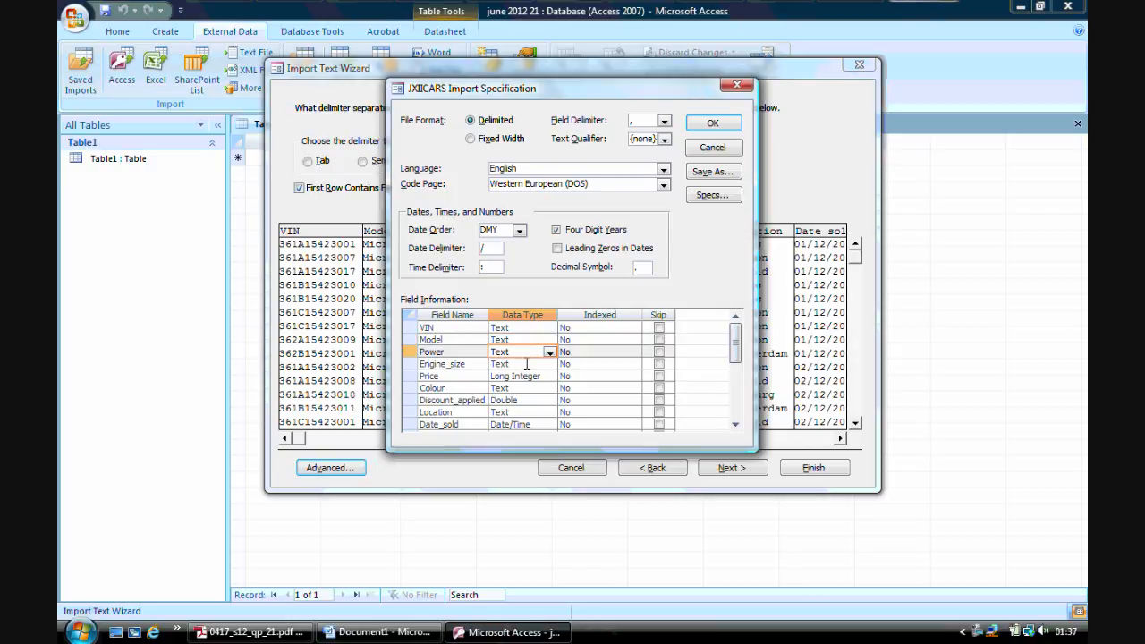
{"action": "left_click", "coordinate": [527, 364]}
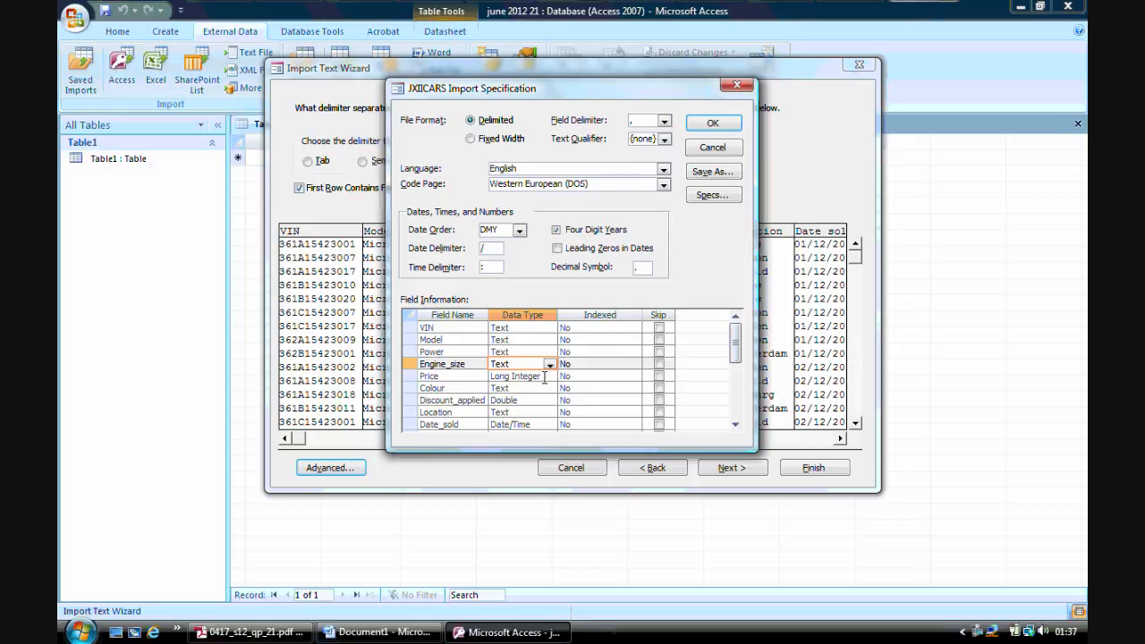
{"action": "left_click", "coordinate": [548, 377]}
{"action": "left_click", "coordinate": [552, 380]}
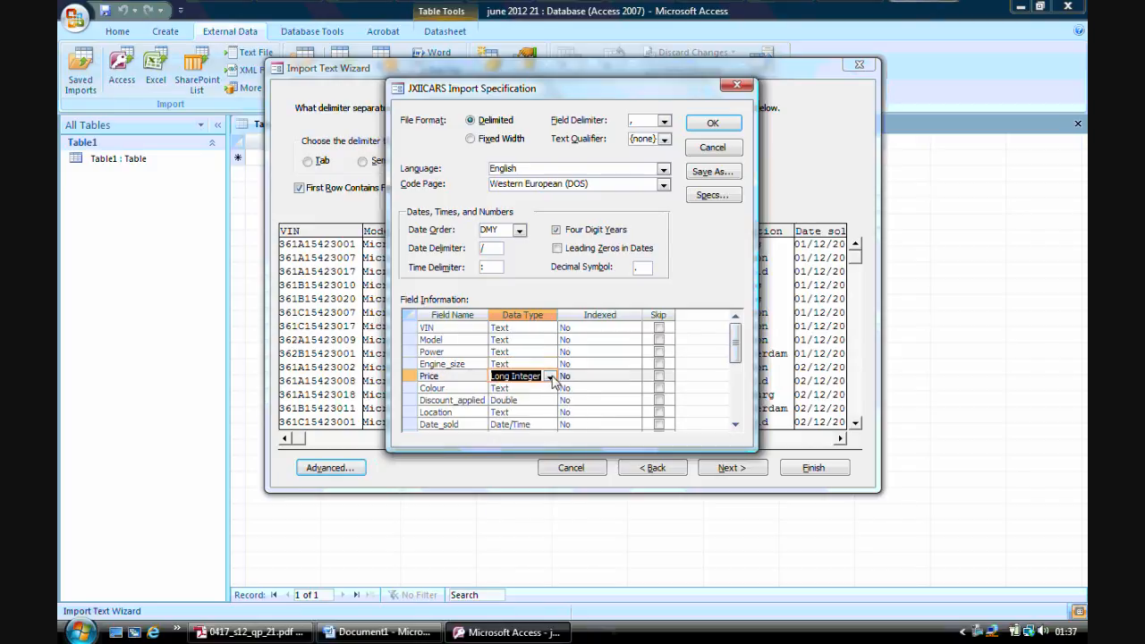
{"action": "left_click", "coordinate": [550, 377]}
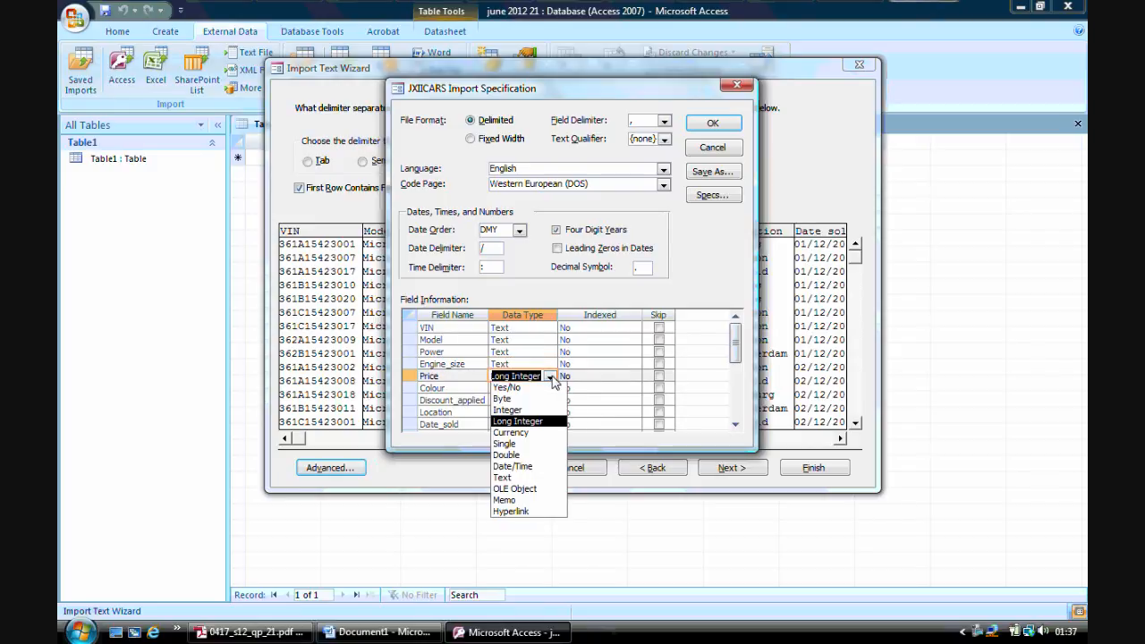
{"action": "left_click", "coordinate": [539, 438]}
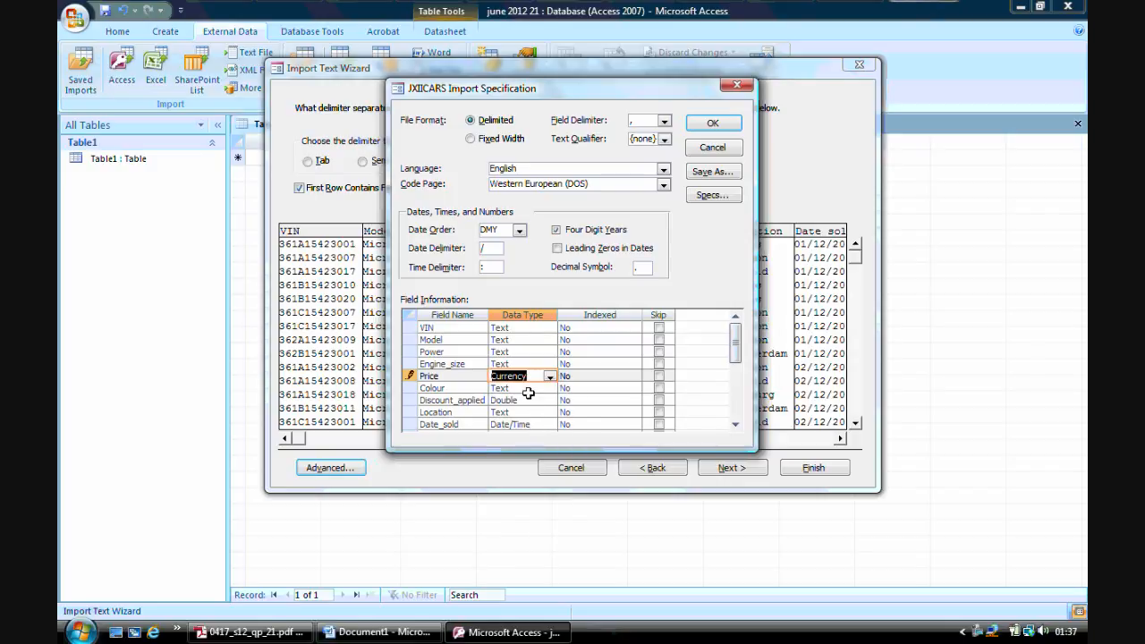
Check the Date_sold field's data type and choose DMY as the date order
{"action": "left_click", "coordinate": [735, 424]}
{"action": "left_click", "coordinate": [735, 424]}
{"action": "left_click", "coordinate": [735, 424]}
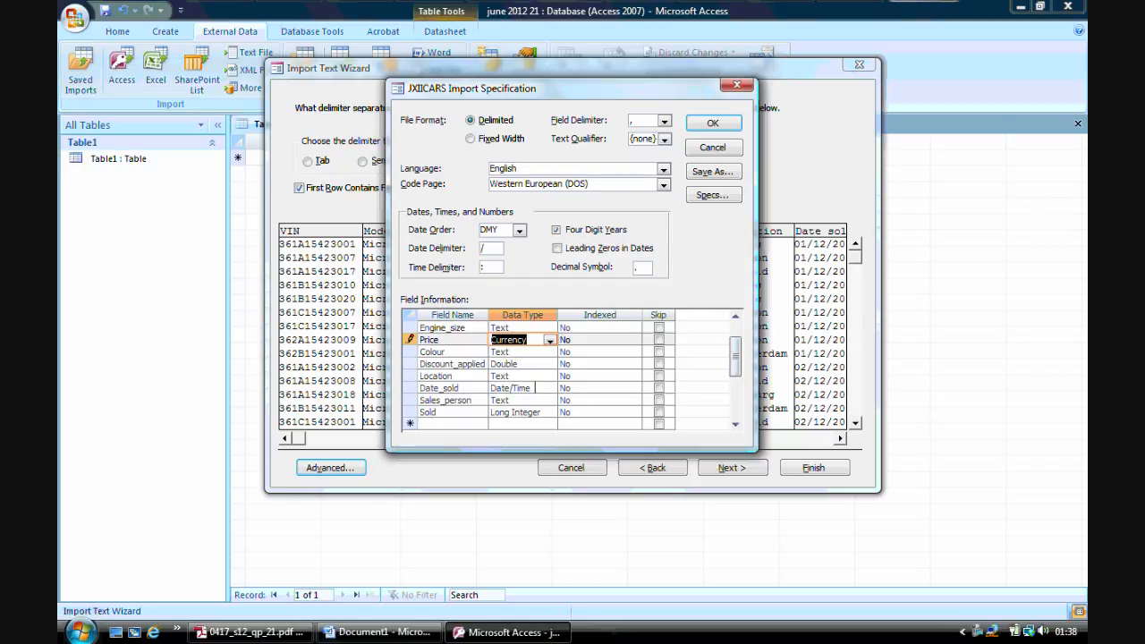
{"action": "left_click", "coordinate": [534, 388]}
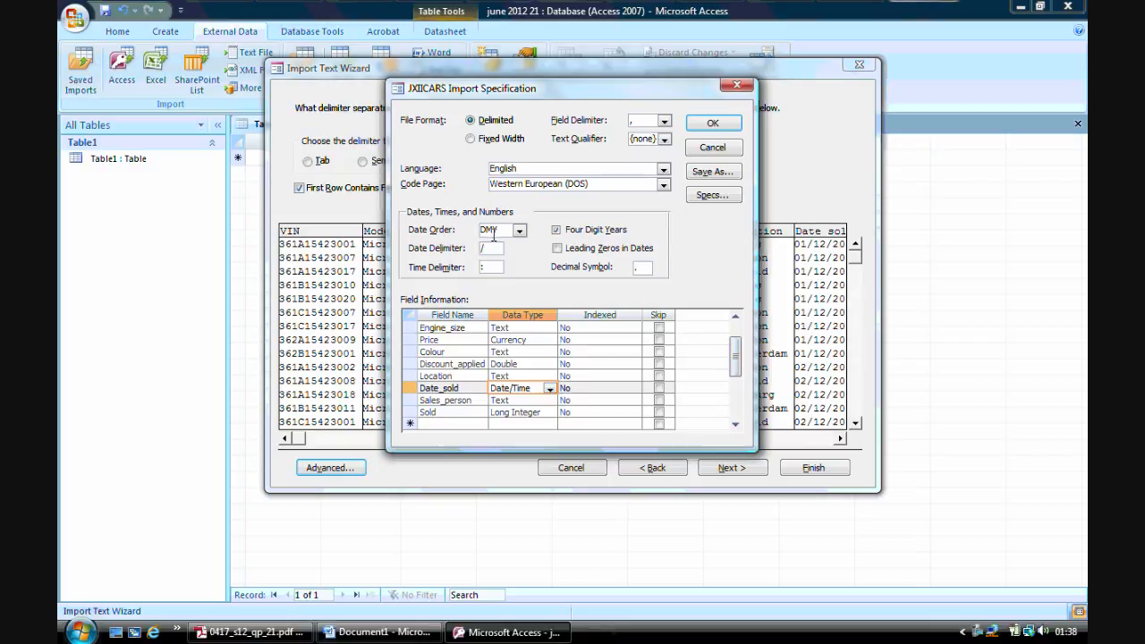
{"action": "left_click", "coordinate": [520, 231]}
{"action": "left_click", "coordinate": [518, 245]}
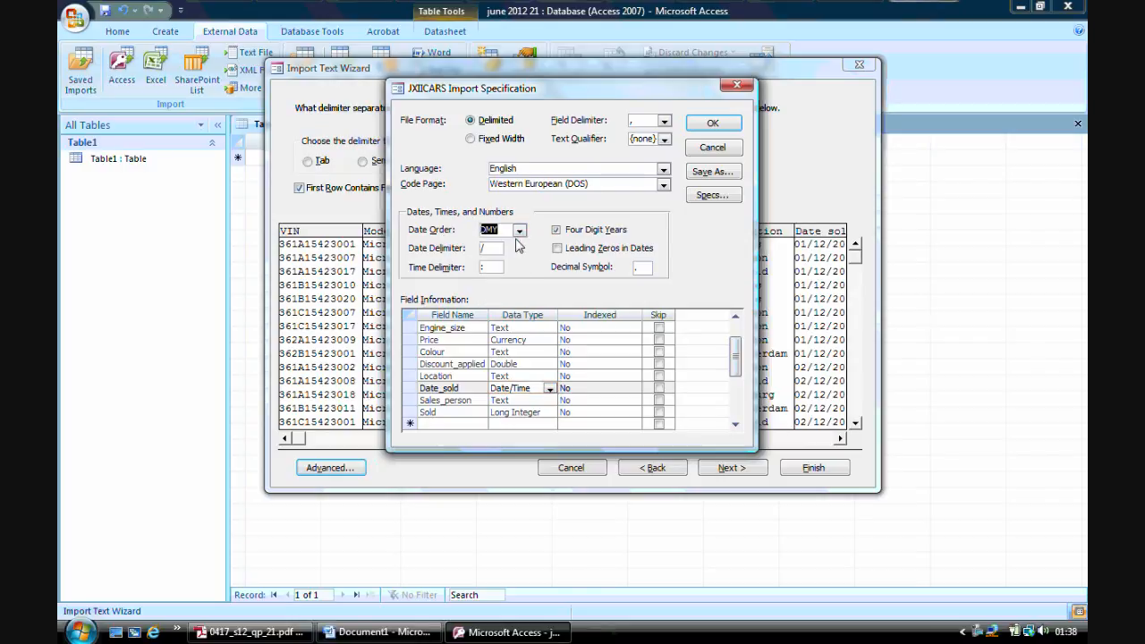
Check the Sales_person data type, set the Sold field to Yes/No, and accept the import specification
{"action": "left_click", "coordinate": [522, 400]}
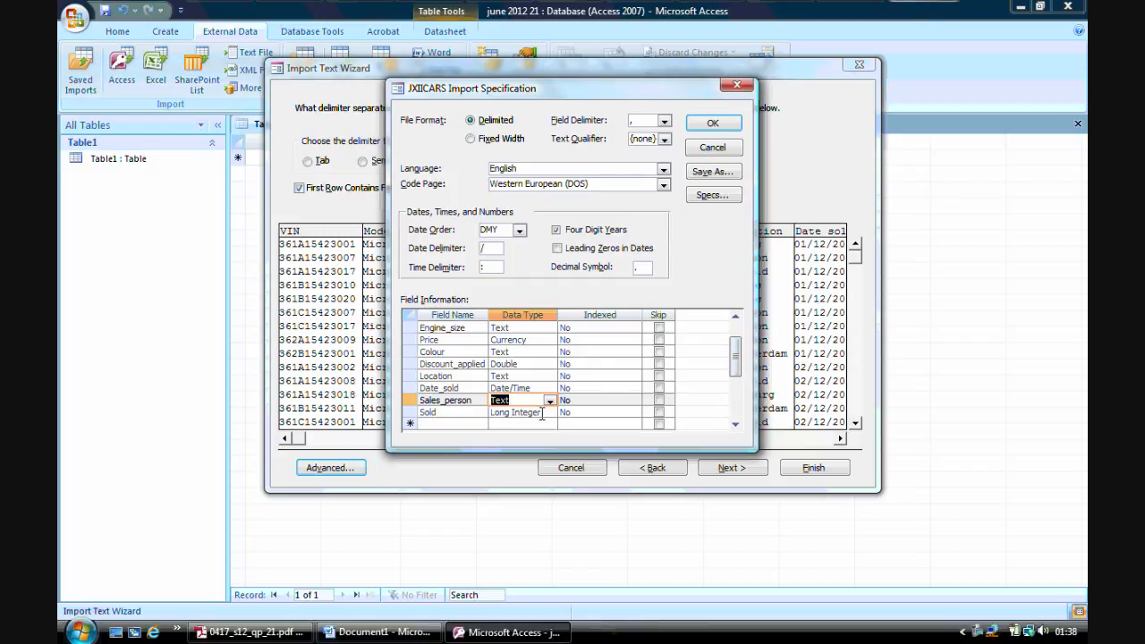
{"action": "left_click", "coordinate": [542, 412]}
{"action": "left_click", "coordinate": [549, 413]}
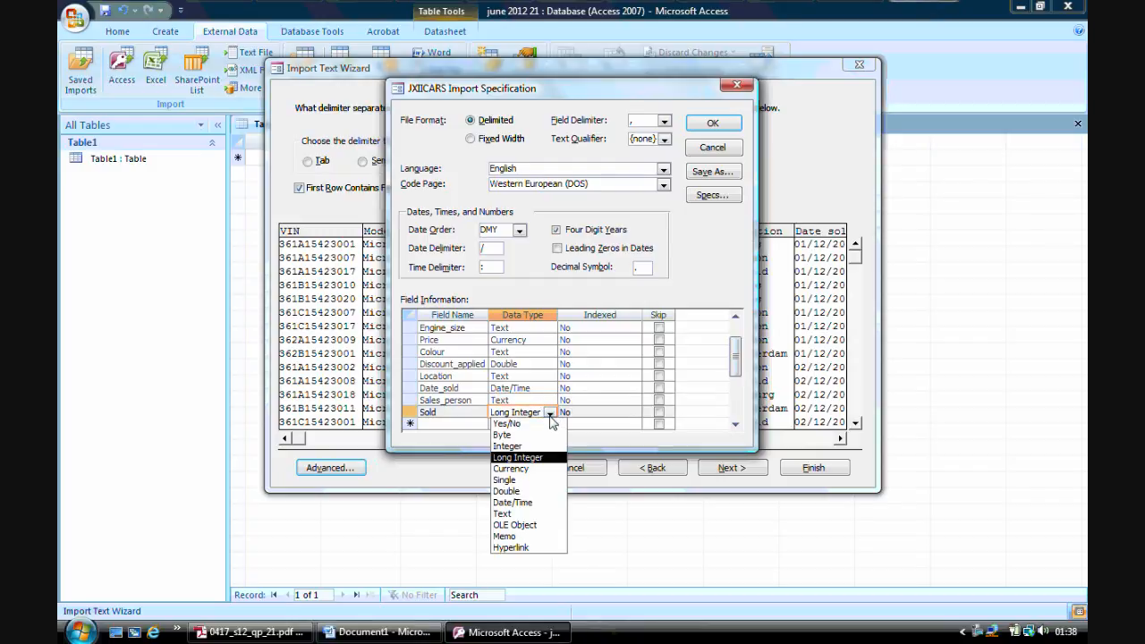
{"action": "left_click", "coordinate": [544, 425]}
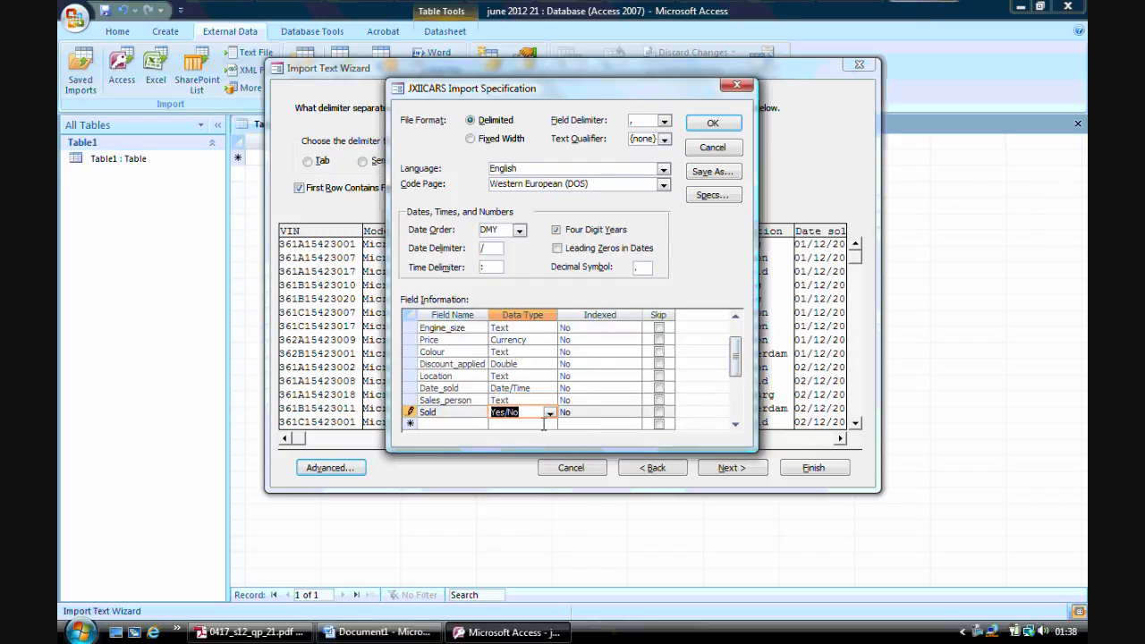
{"action": "left_click", "coordinate": [714, 125]}
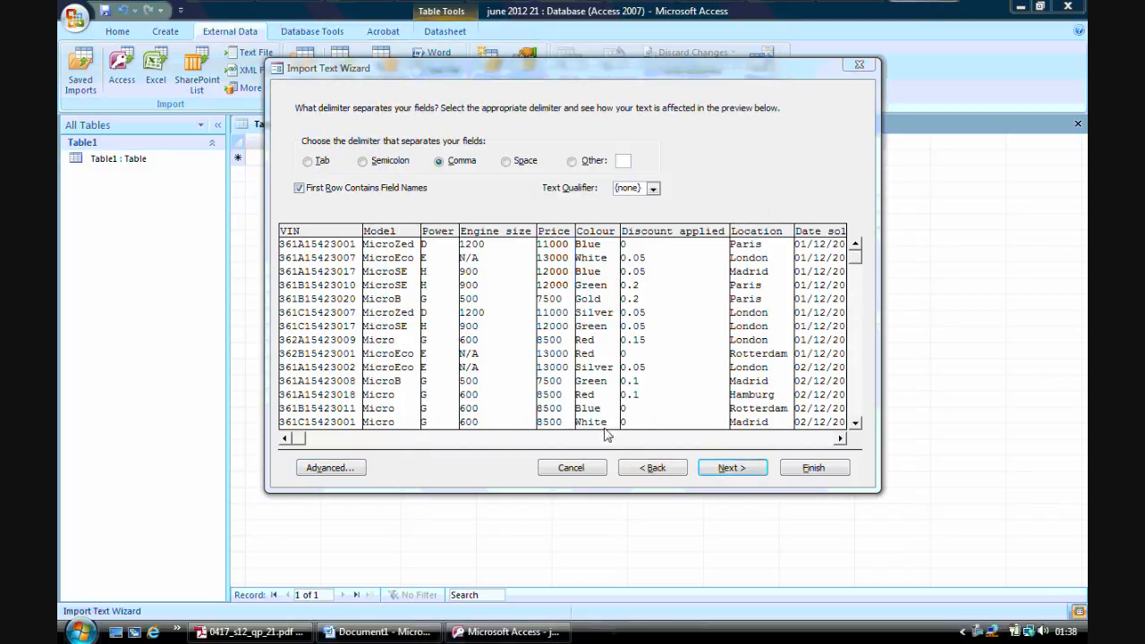
Continue to the primary key settings, check question 28 for the unique field, and choose VIN as the primary key
{"action": "left_click", "coordinate": [745, 467]}
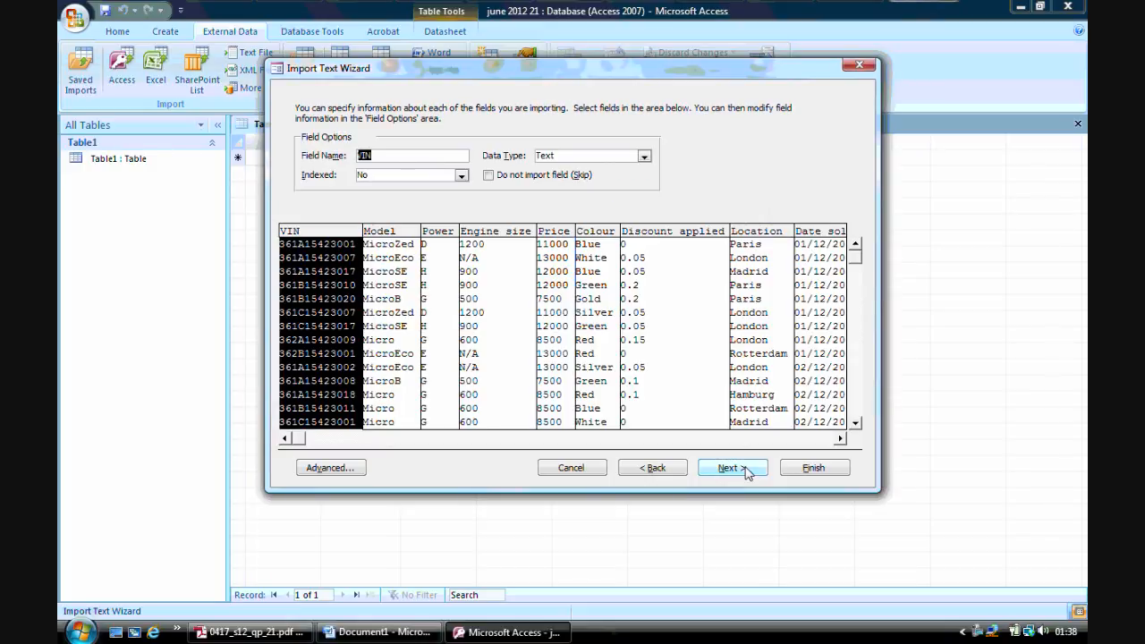
{"action": "left_click", "coordinate": [745, 468]}
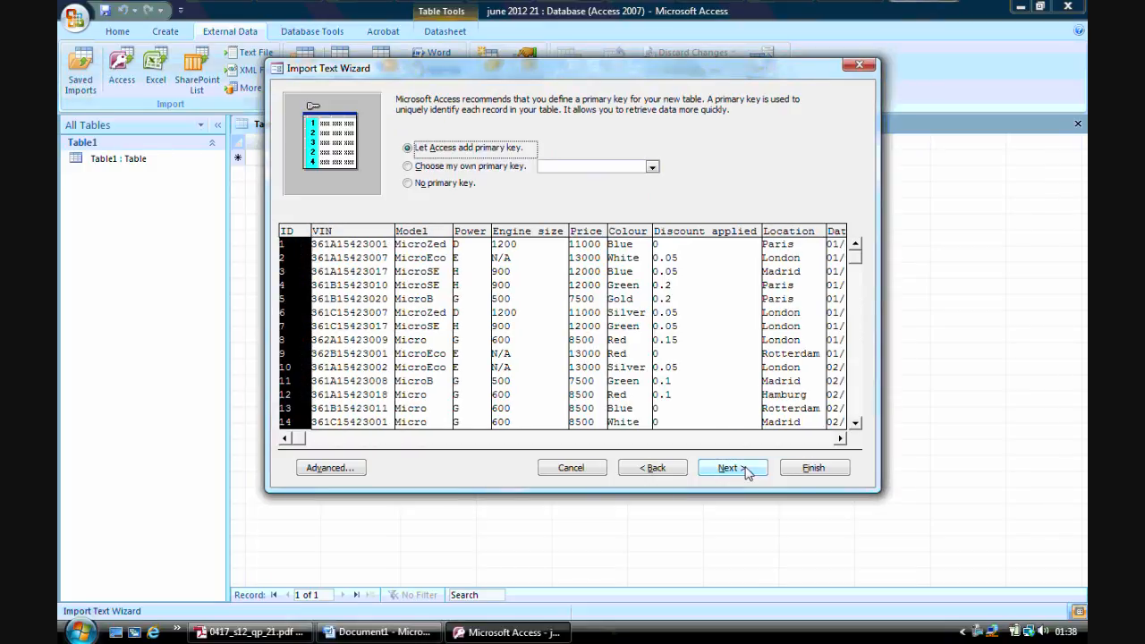
{"action": "left_click", "coordinate": [277, 635]}
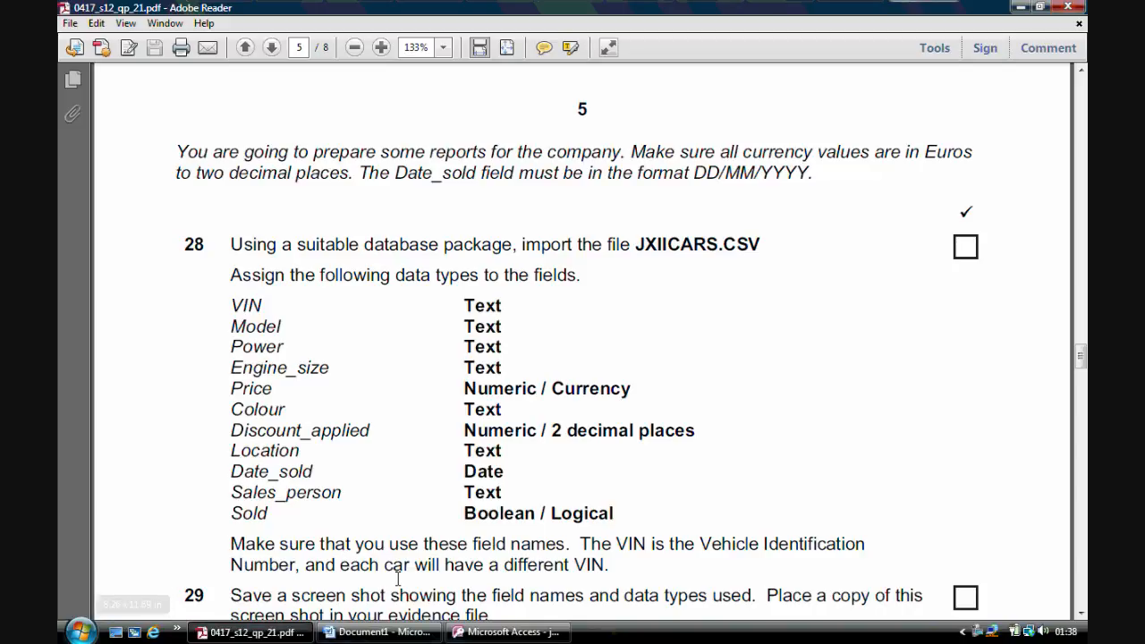
{"action": "left_click", "coordinate": [473, 634]}
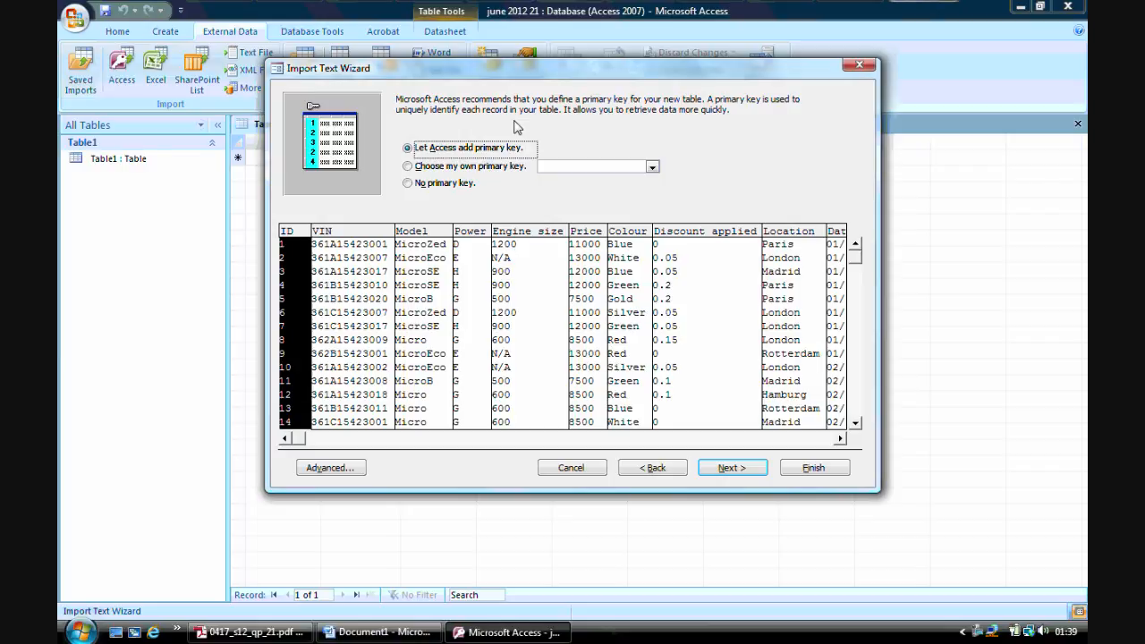
{"action": "left_click", "coordinate": [480, 168]}
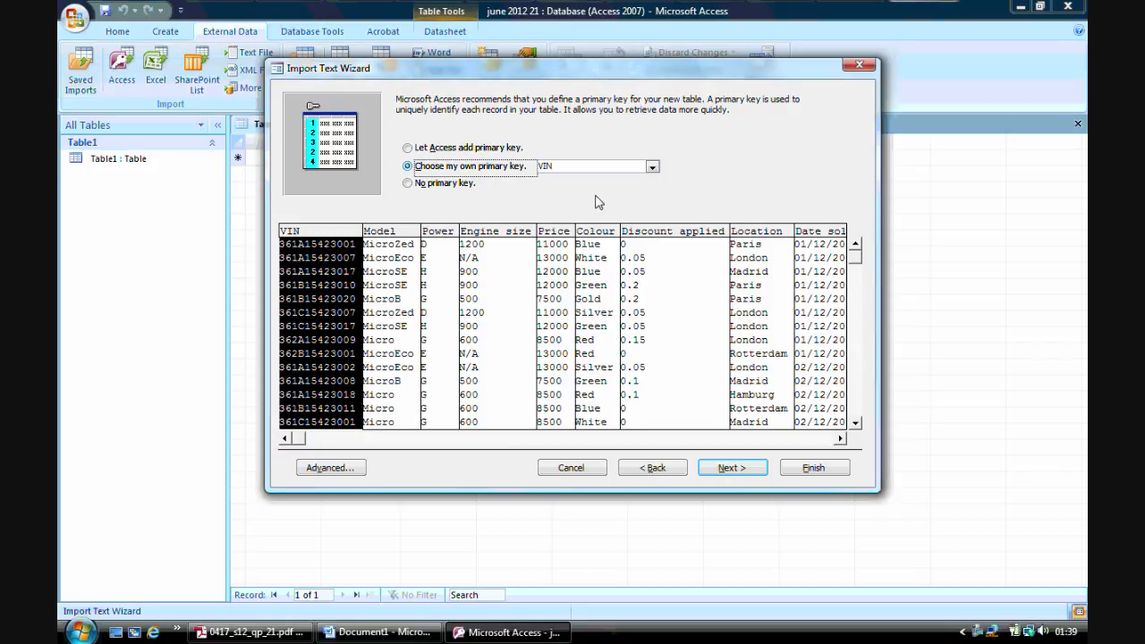
{"action": "left_click", "coordinate": [743, 471]}
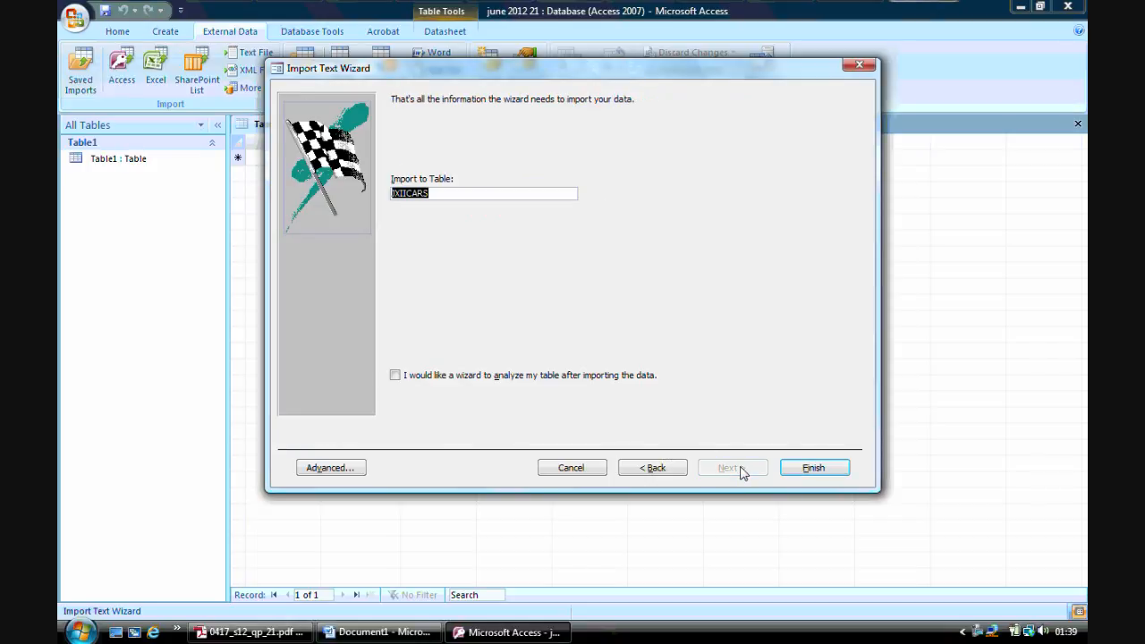
Finish the import into table JXIICARS without saving the import steps, and close the empty Table1
{"action": "left_click", "coordinate": [796, 465]}
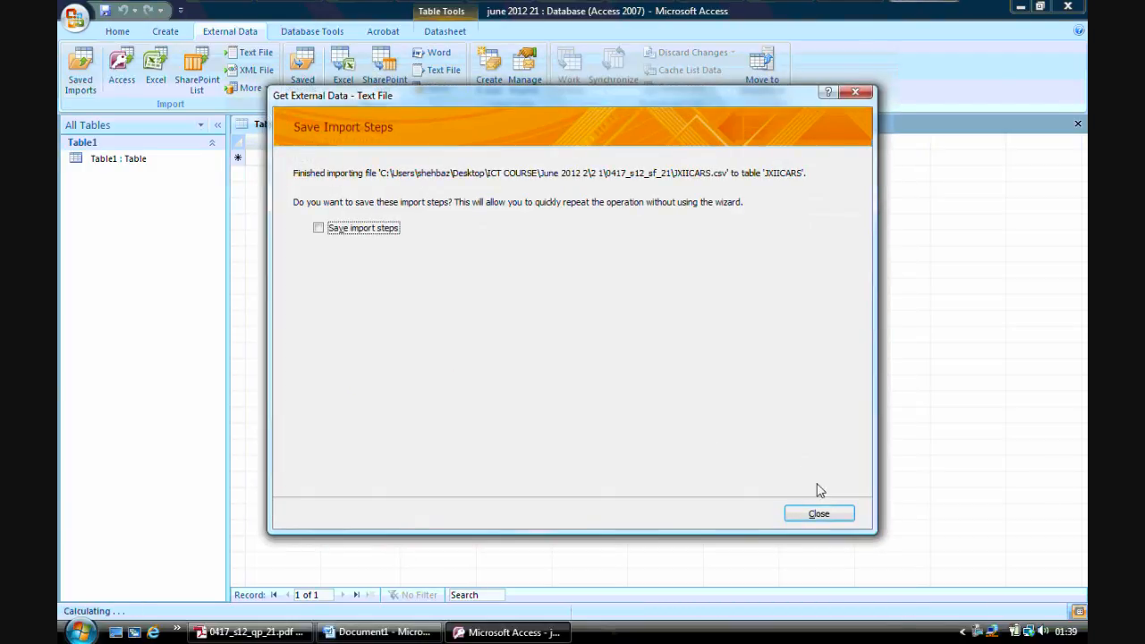
{"action": "left_click", "coordinate": [823, 515]}
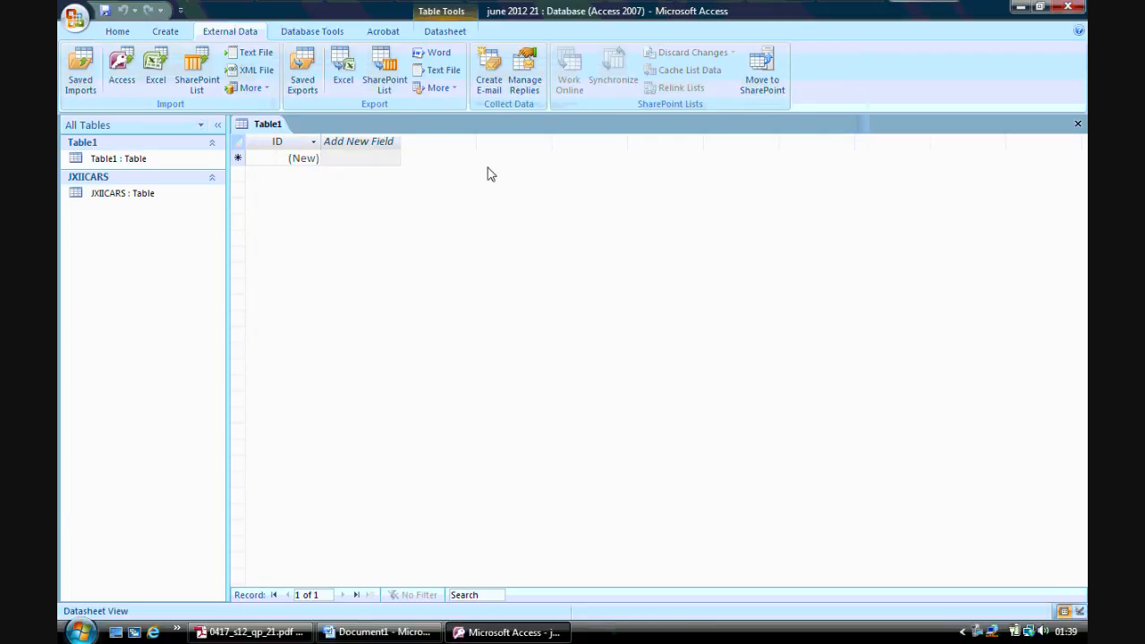
{"action": "left_click", "coordinate": [1076, 125]}
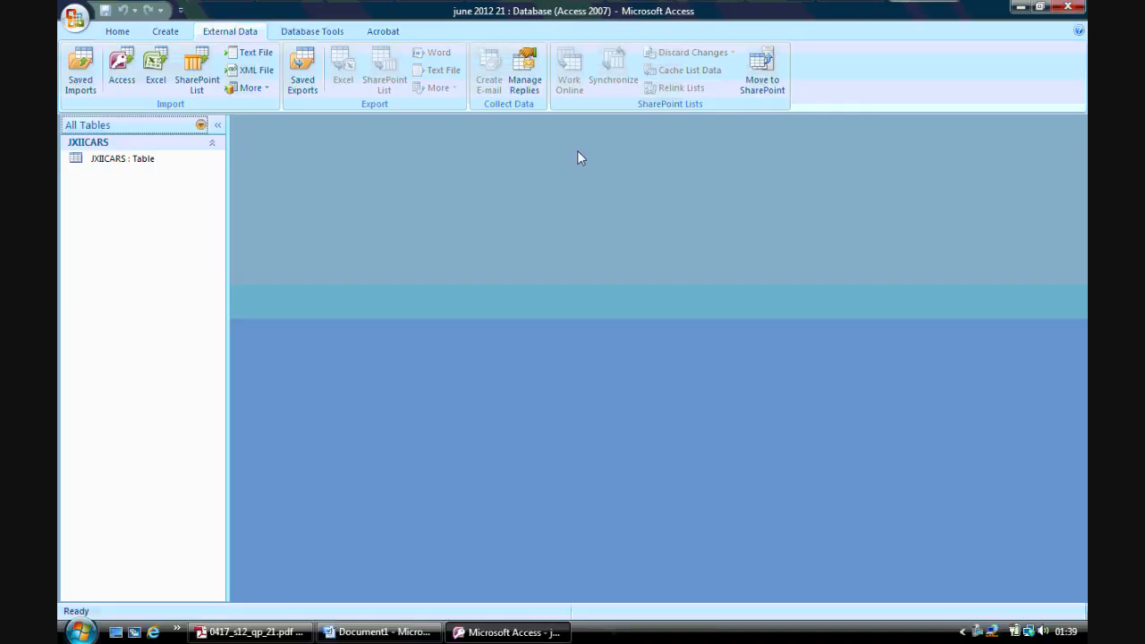
Open the JXIICARS table and review the imported records across all columns up to Sold
{"action": "double_click", "coordinate": [111, 161]}
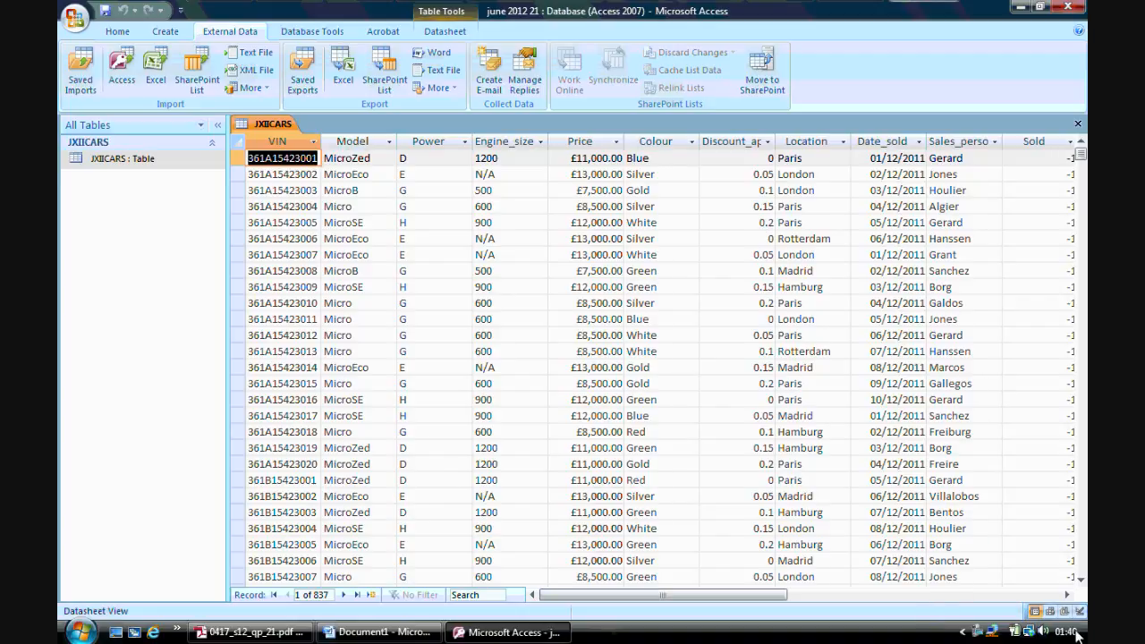
{"action": "left_click", "coordinate": [1068, 595]}
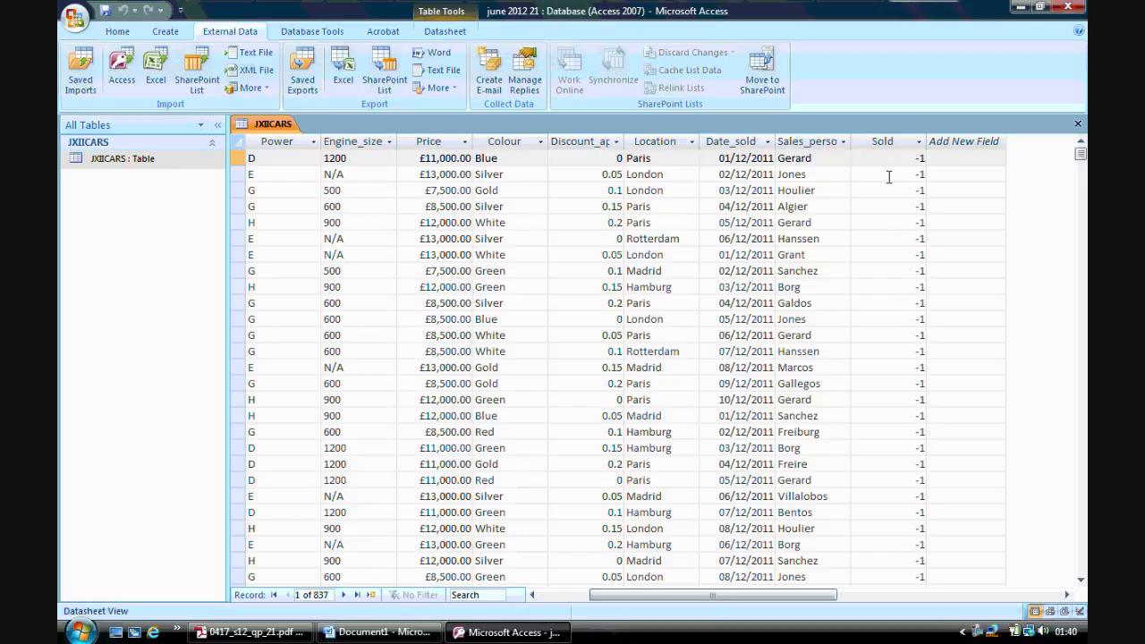
{"action": "left_click", "coordinate": [534, 595]}
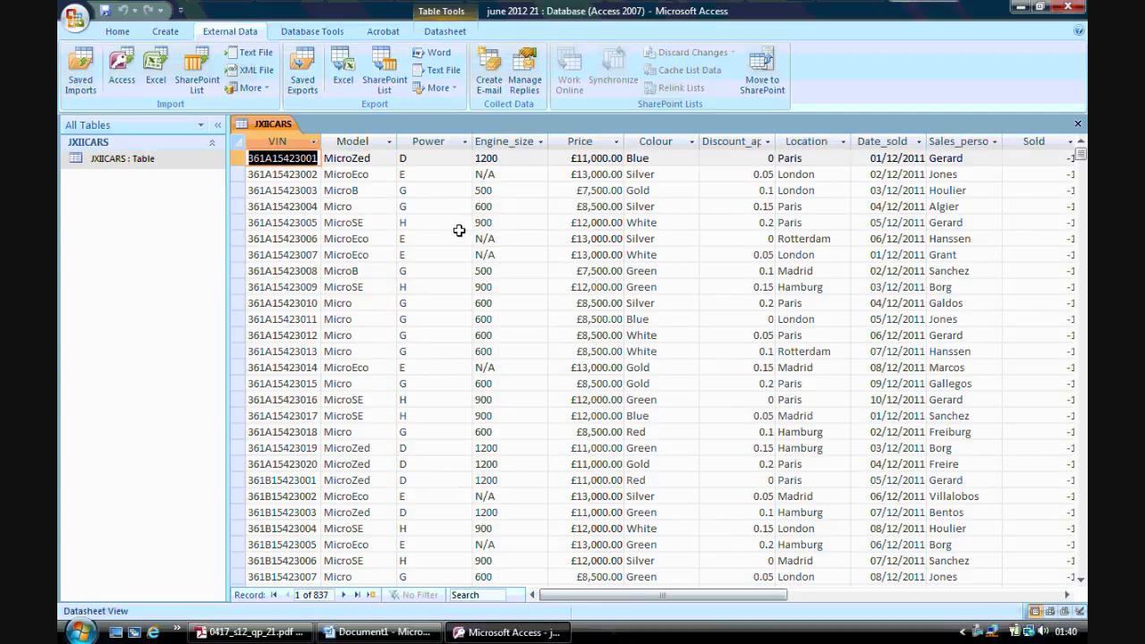
Open the JXIICARS table in Design View and set the Price field's format to Euro with 2 decimal places
{"action": "left_click", "coordinate": [453, 32]}
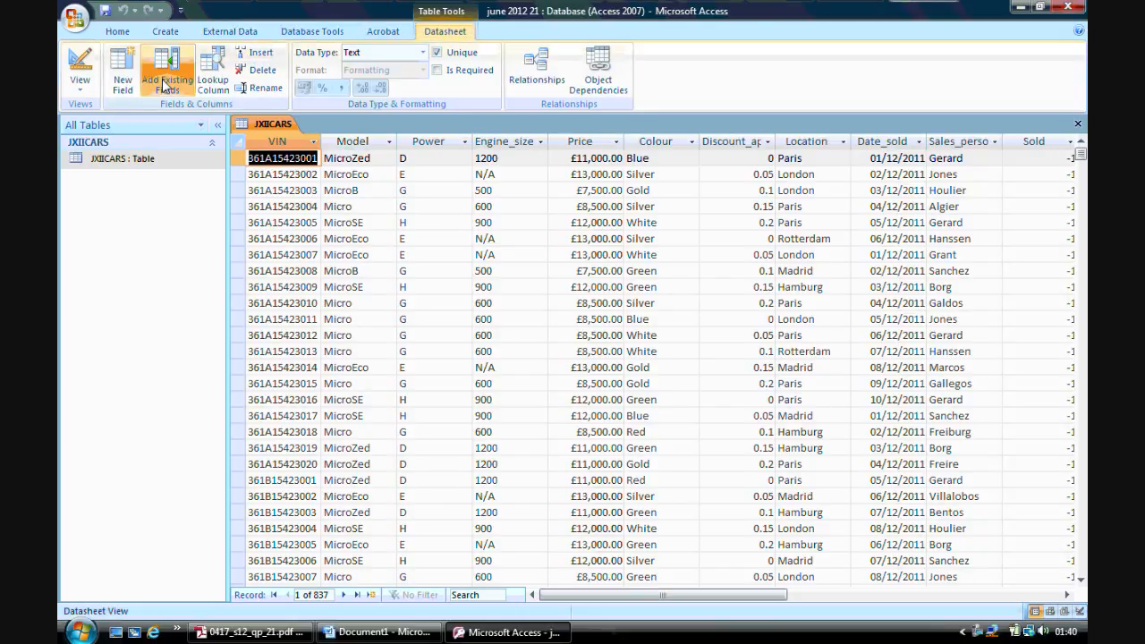
{"action": "left_click", "coordinate": [81, 88]}
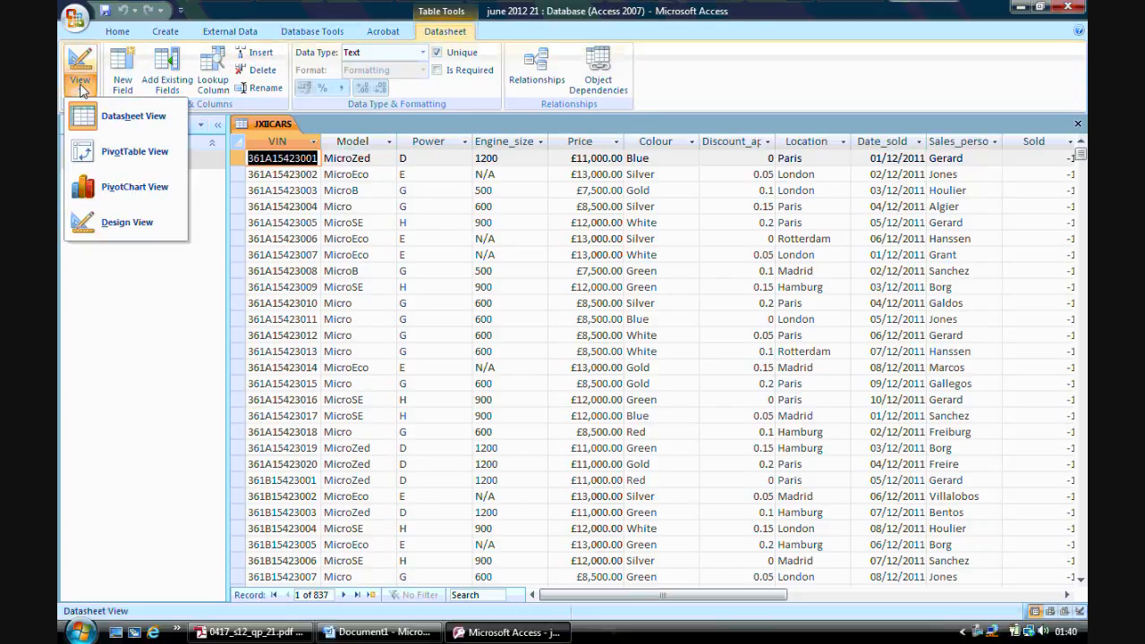
{"action": "left_click", "coordinate": [138, 229]}
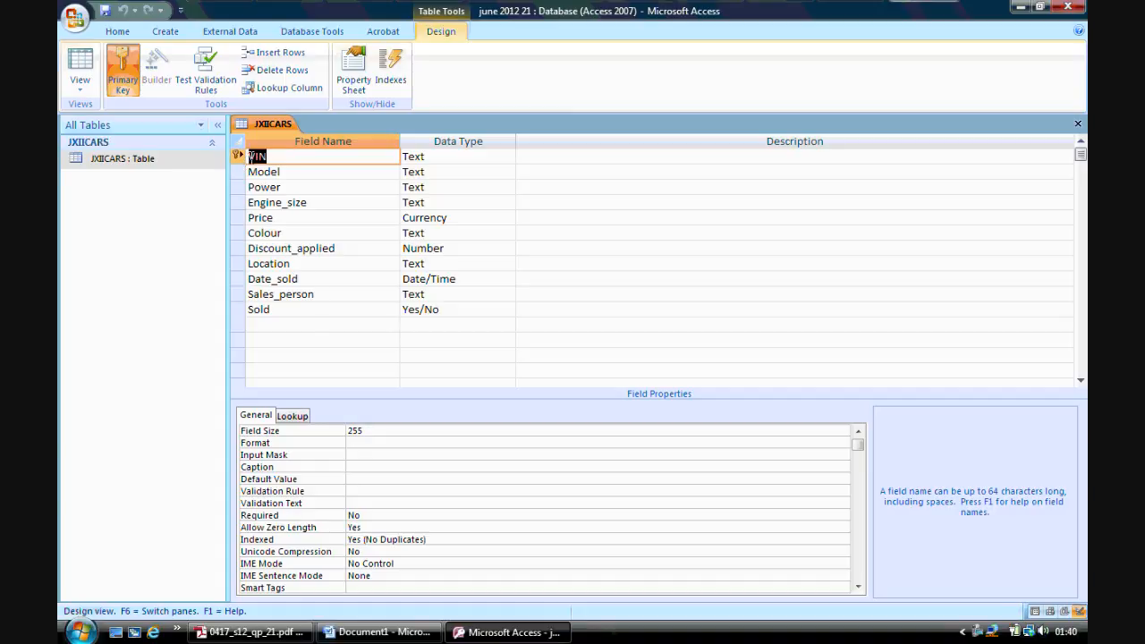
{"action": "left_click", "coordinate": [370, 219]}
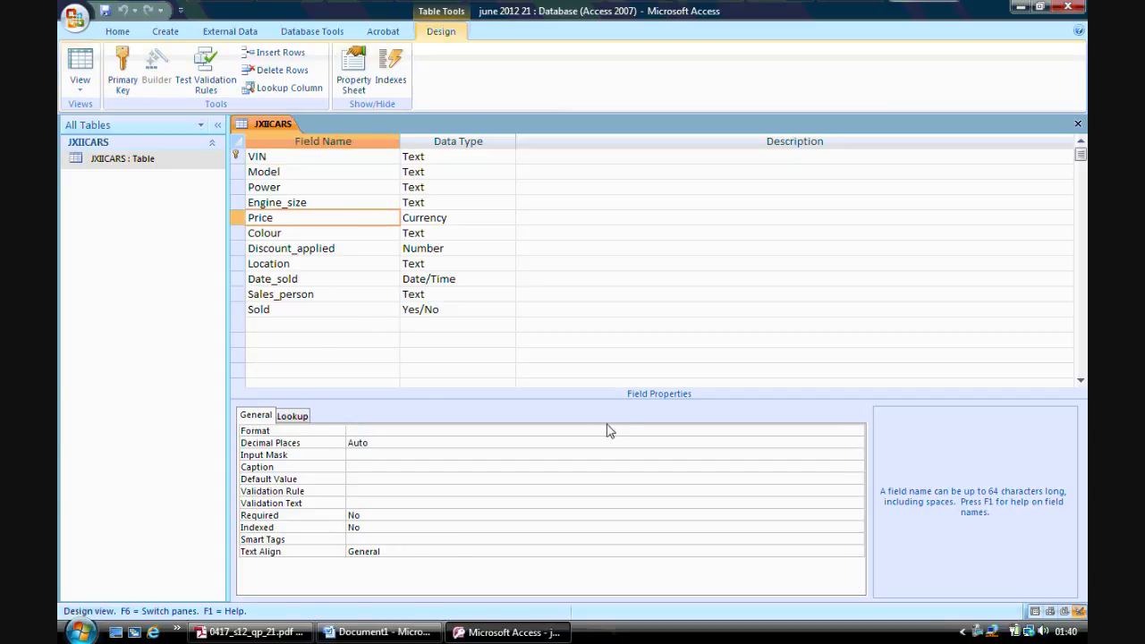
{"action": "left_click", "coordinate": [640, 430]}
{"action": "left_click", "coordinate": [856, 433]}
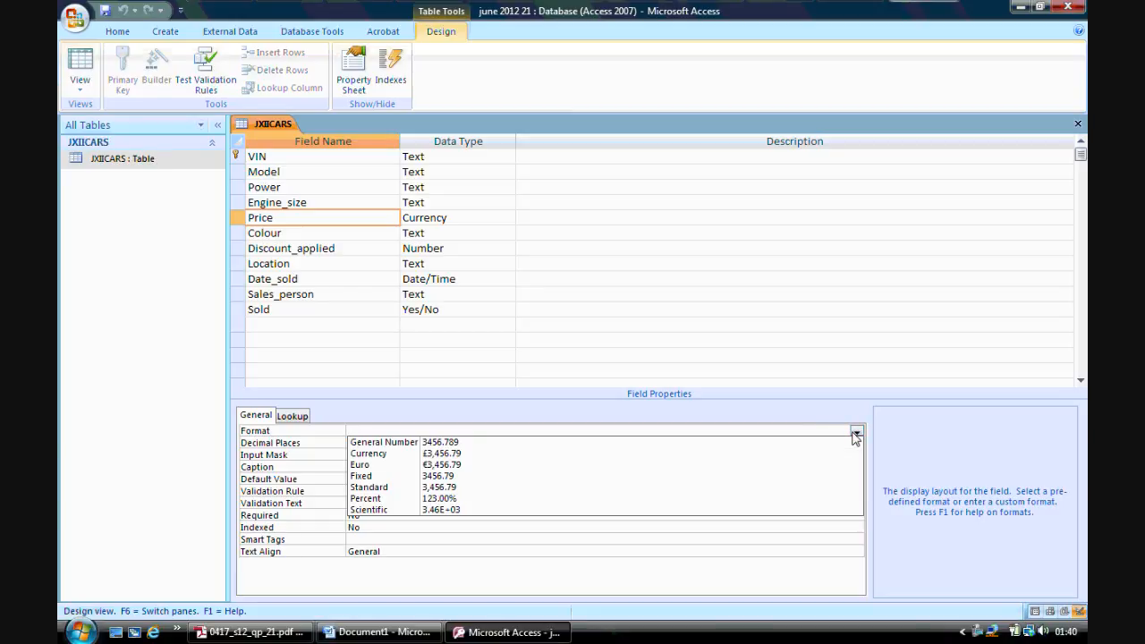
{"action": "left_click", "coordinate": [532, 474]}
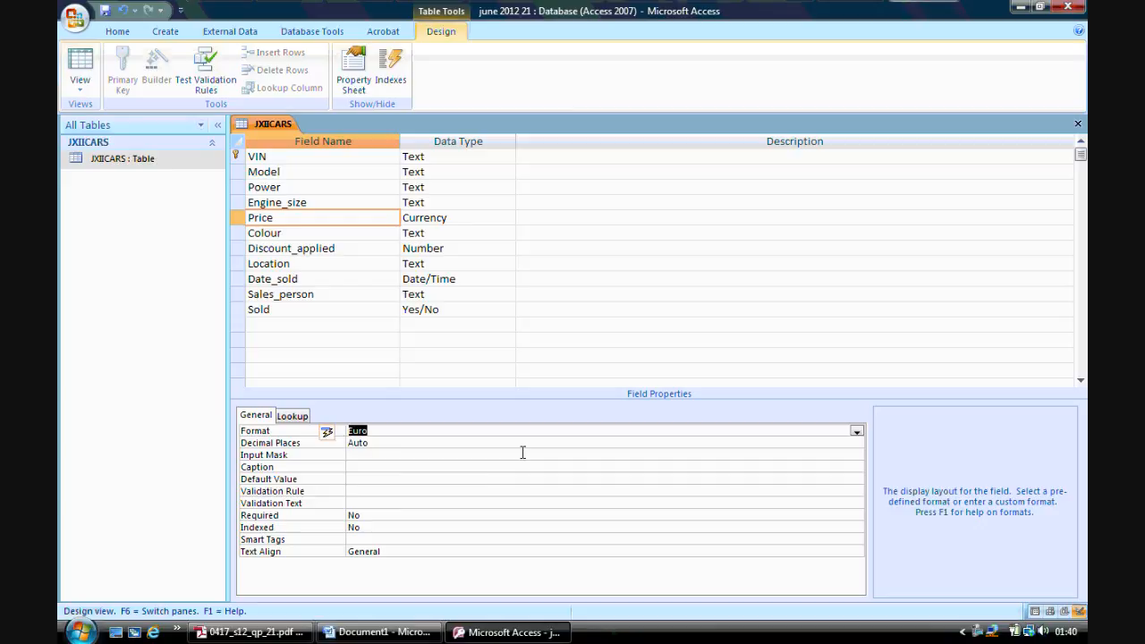
{"action": "left_click", "coordinate": [523, 445]}
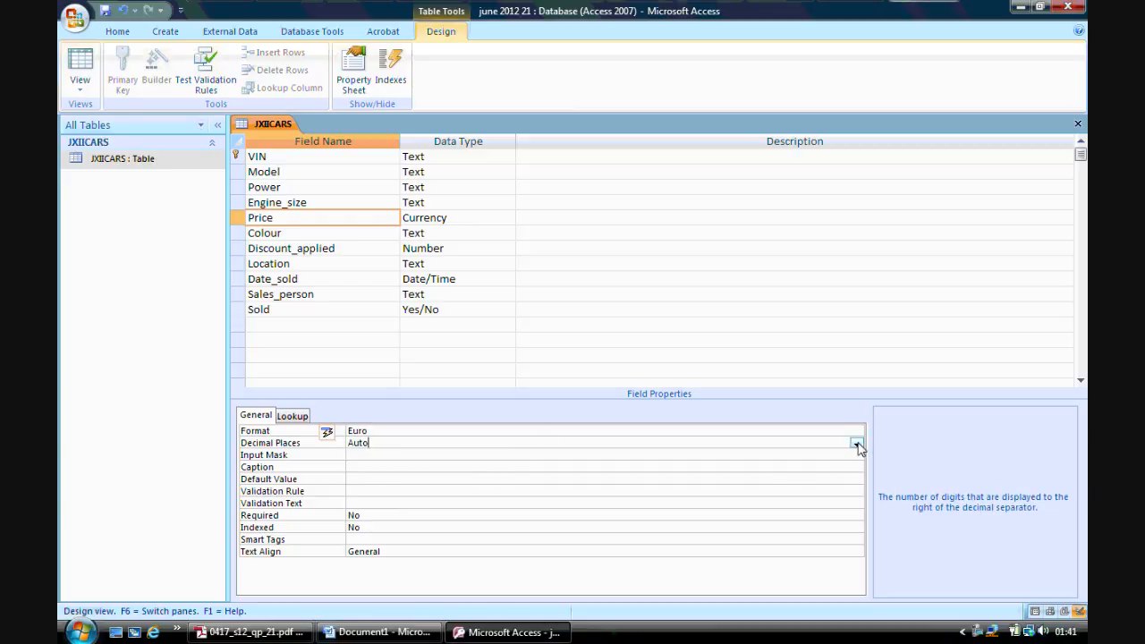
{"action": "left_click", "coordinate": [856, 443]}
{"action": "left_click", "coordinate": [551, 295]}
Set the Discount_applied field to 2 decimal places with the Fixed format
{"action": "left_click", "coordinate": [365, 248]}
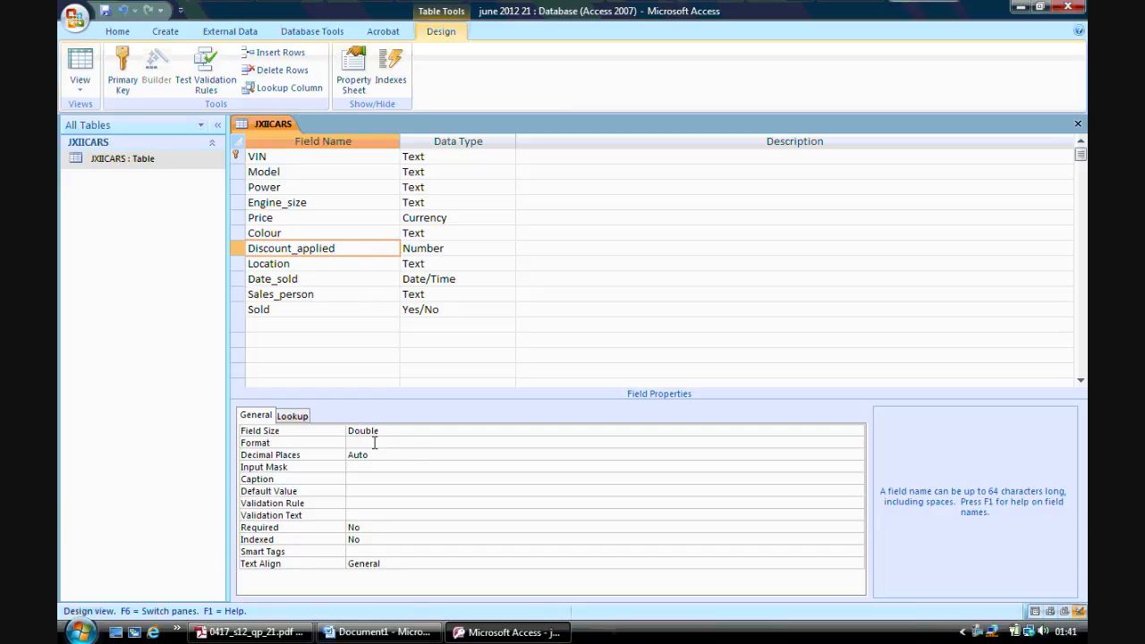
{"action": "left_click", "coordinate": [475, 456]}
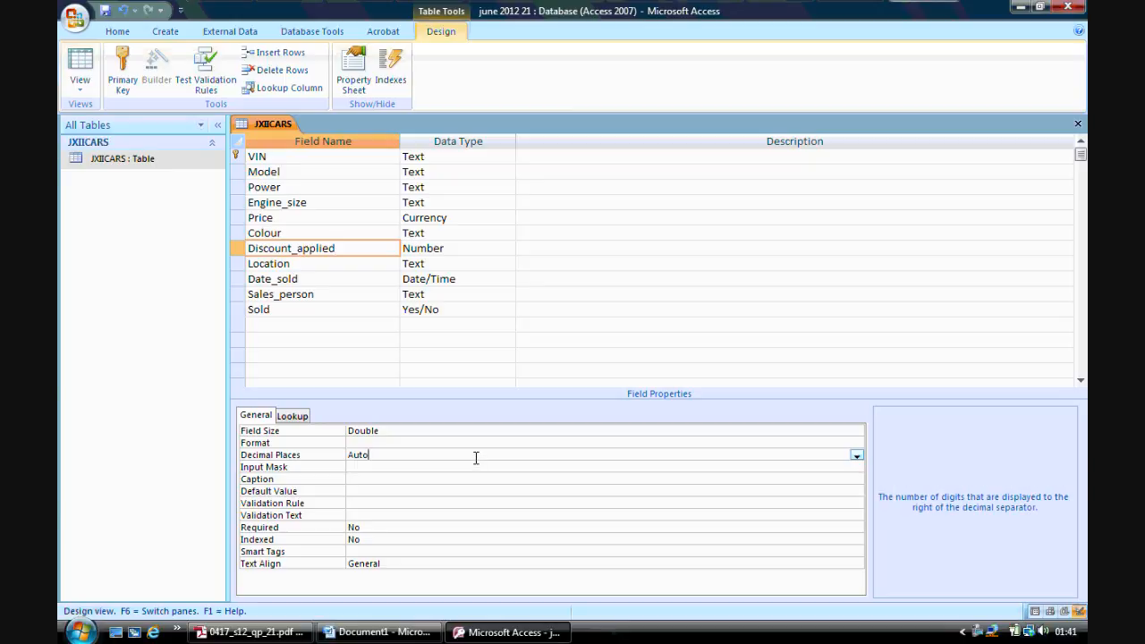
{"action": "left_click", "coordinate": [856, 456]}
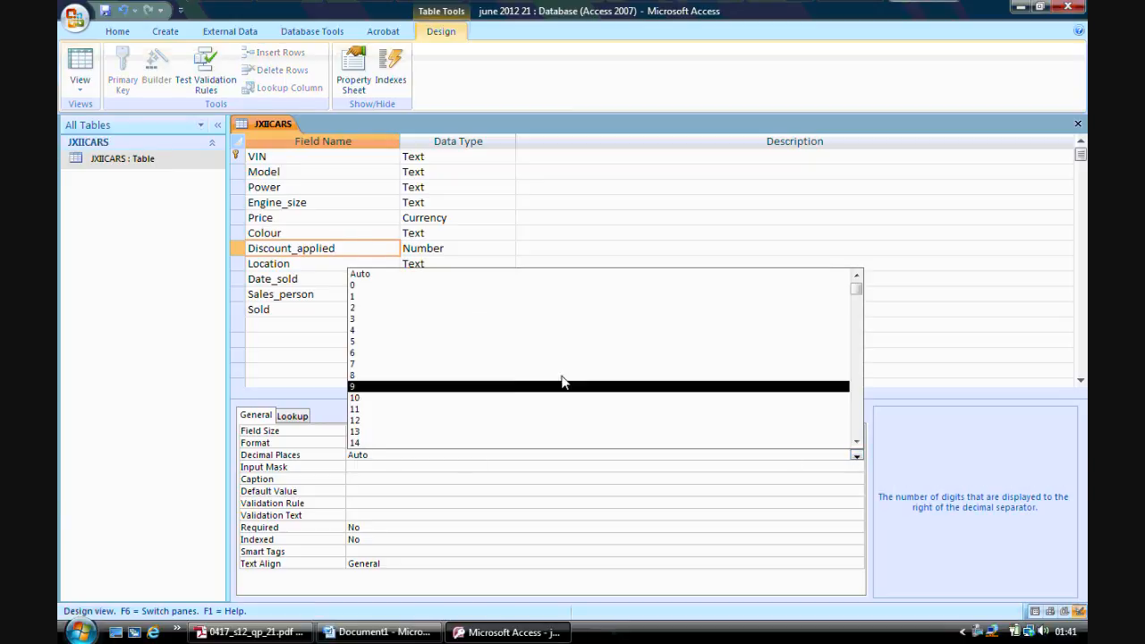
{"action": "left_click", "coordinate": [502, 310]}
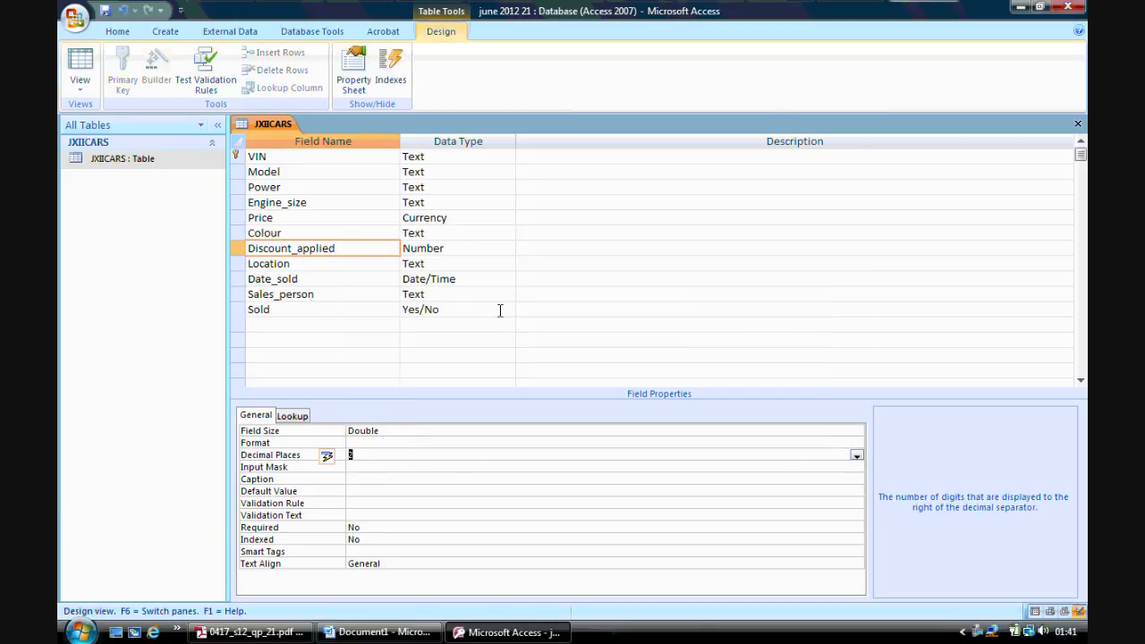
{"action": "left_click", "coordinate": [570, 442]}
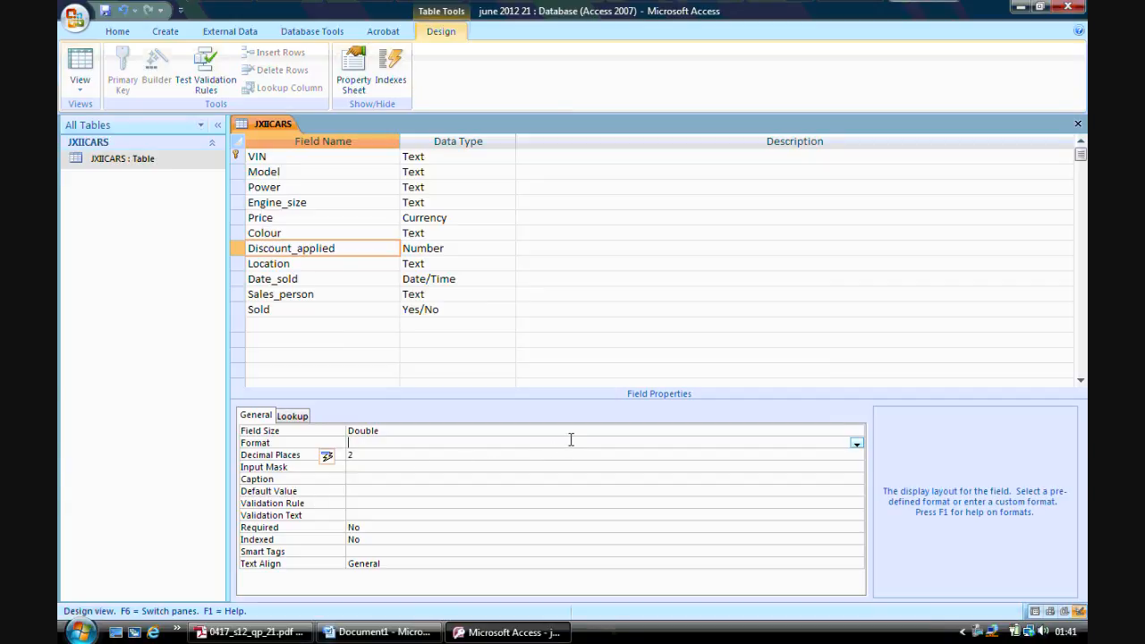
{"action": "left_click", "coordinate": [856, 443]}
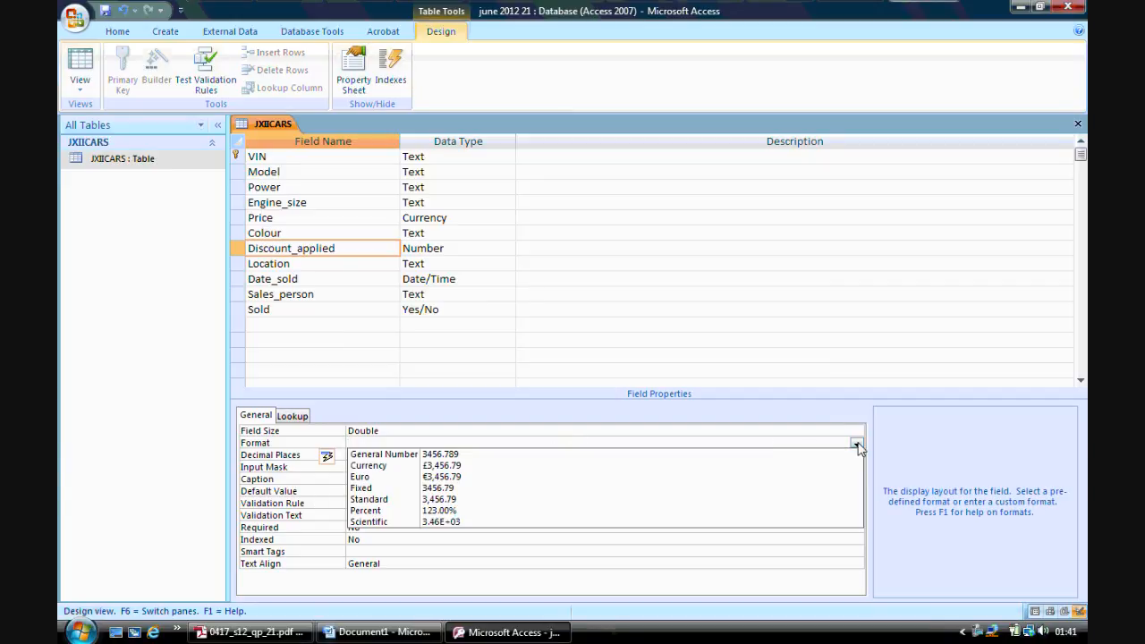
{"action": "left_click", "coordinate": [472, 489]}
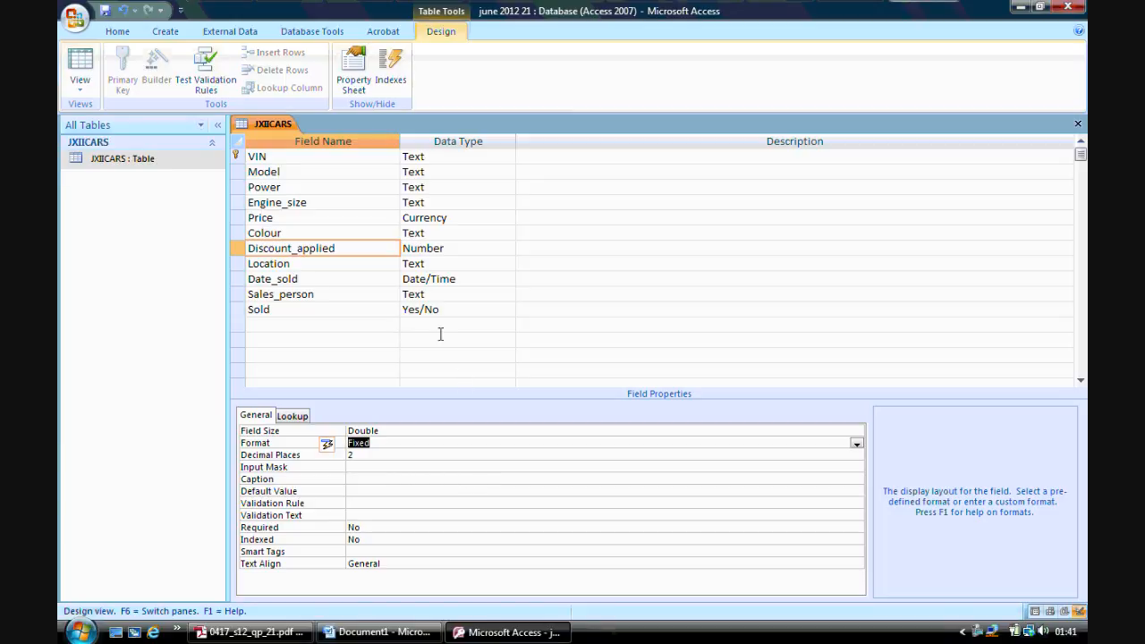
Set the display format of the Sold field to Yes/No in the table design
{"action": "left_click", "coordinate": [388, 310]}
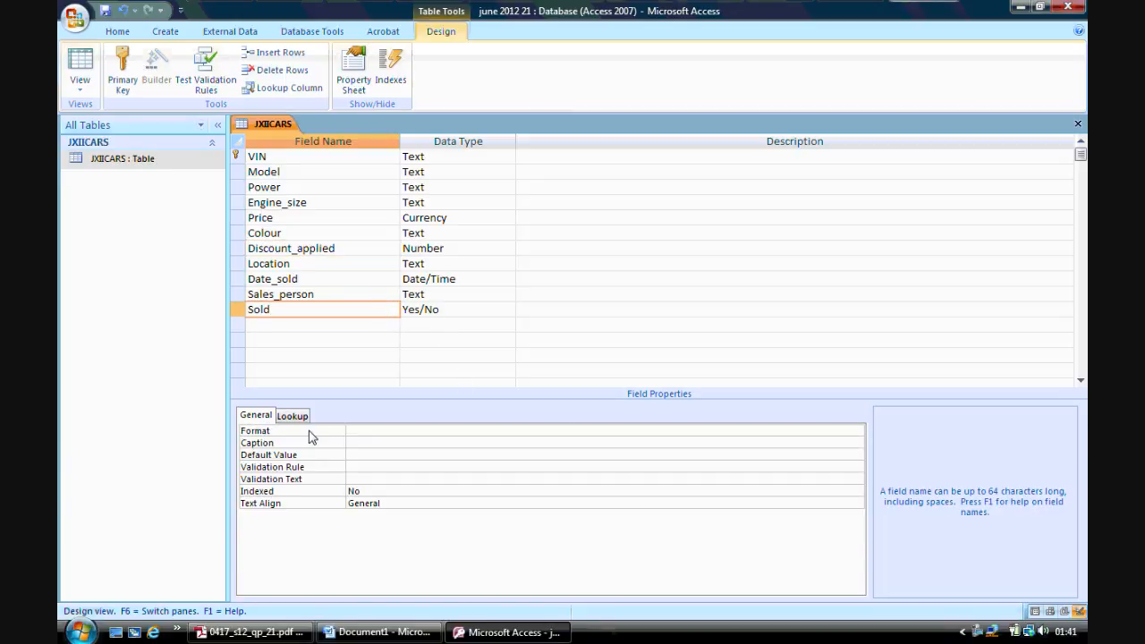
{"action": "left_click", "coordinate": [421, 433]}
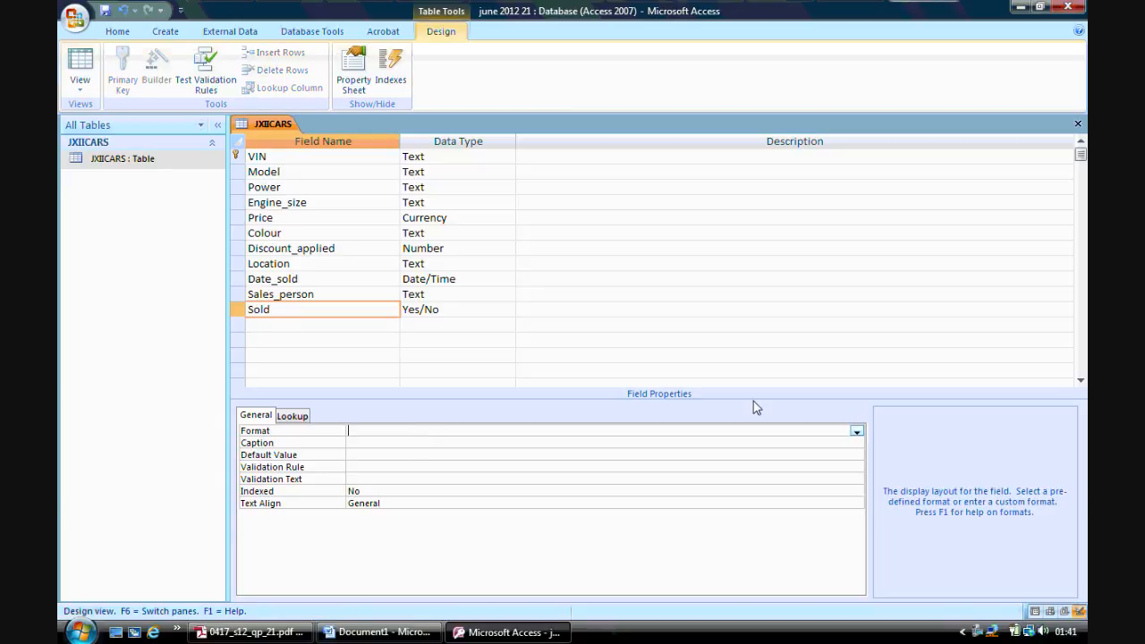
{"action": "left_click", "coordinate": [857, 433]}
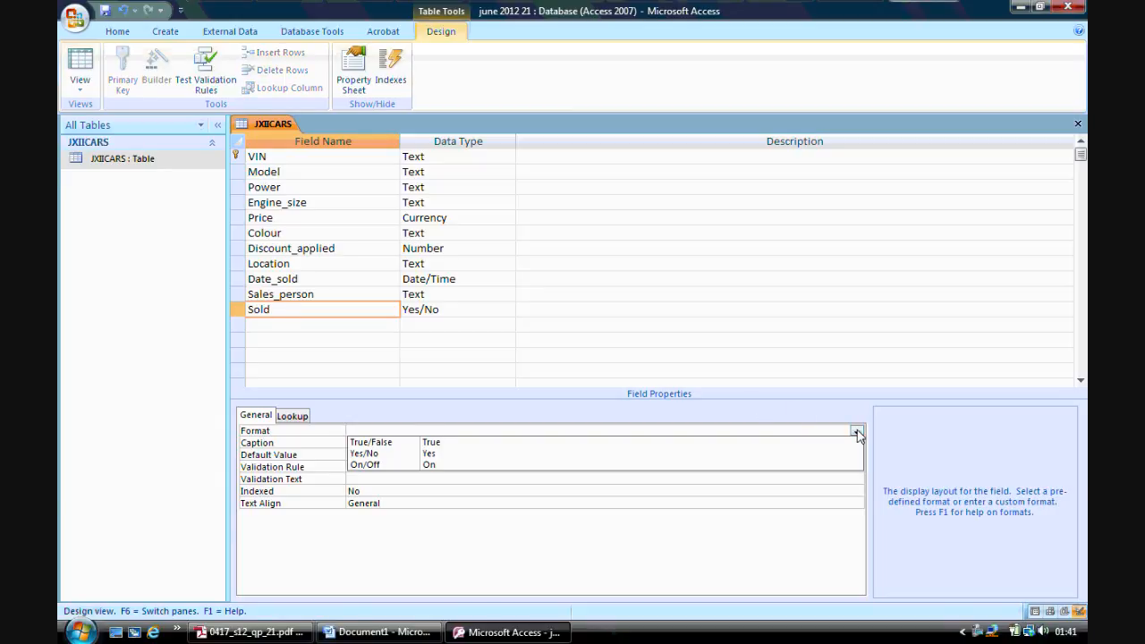
{"action": "left_click", "coordinate": [563, 454]}
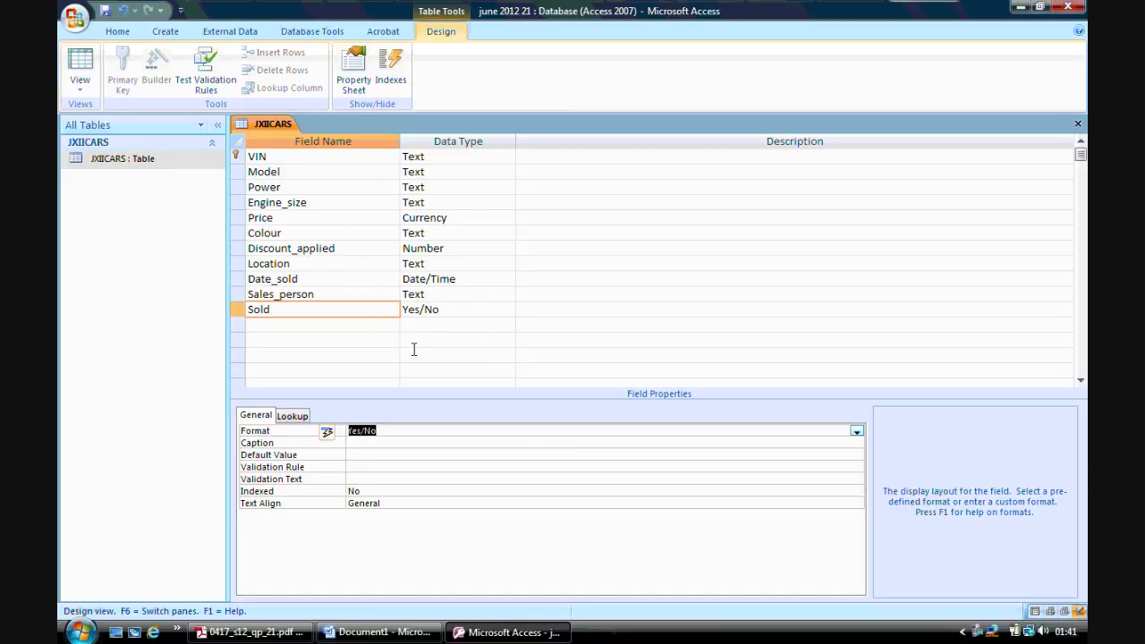
Switch to the exam paper 0417_s12_qp_21.pdf and read questions 28 and 29
{"action": "left_click", "coordinate": [251, 632]}
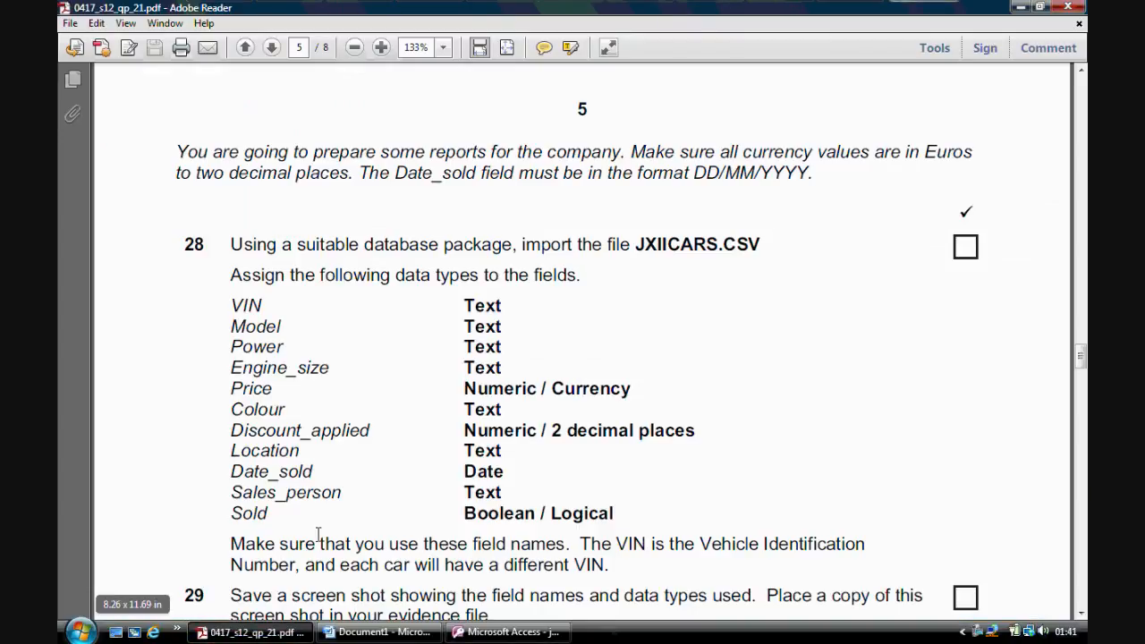
{"action": "left_click", "coordinate": [1081, 614]}
{"action": "left_click", "coordinate": [1081, 613]}
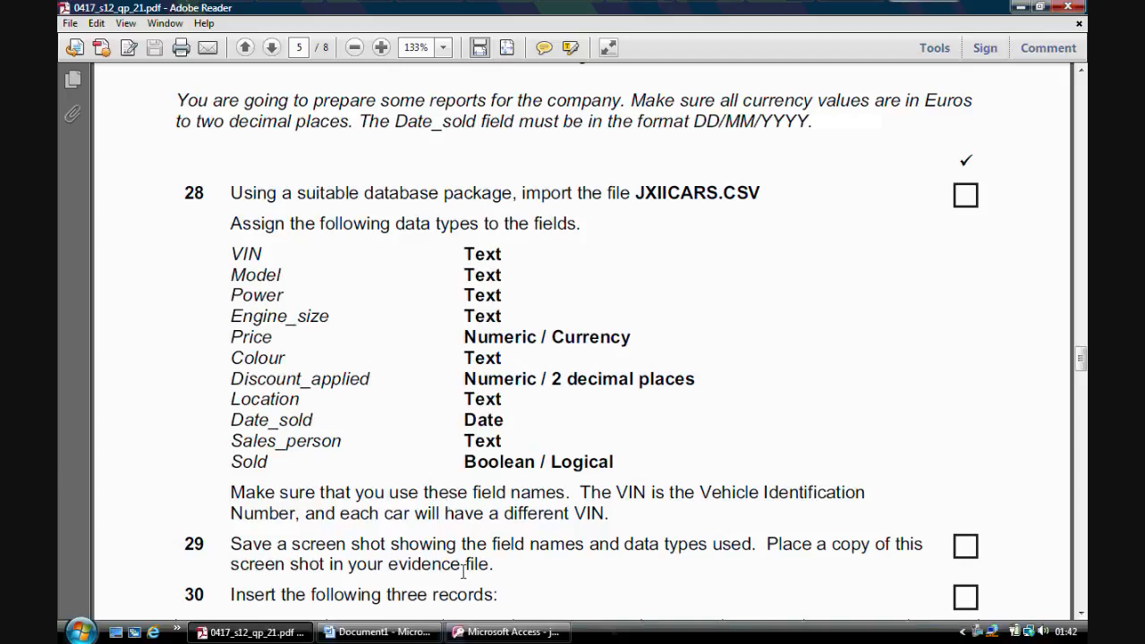
Capture a screenshot of the JXIICARS table design and paste it below "Database evidence changing field names" in the Word evidence document
{"action": "left_click", "coordinate": [501, 632]}
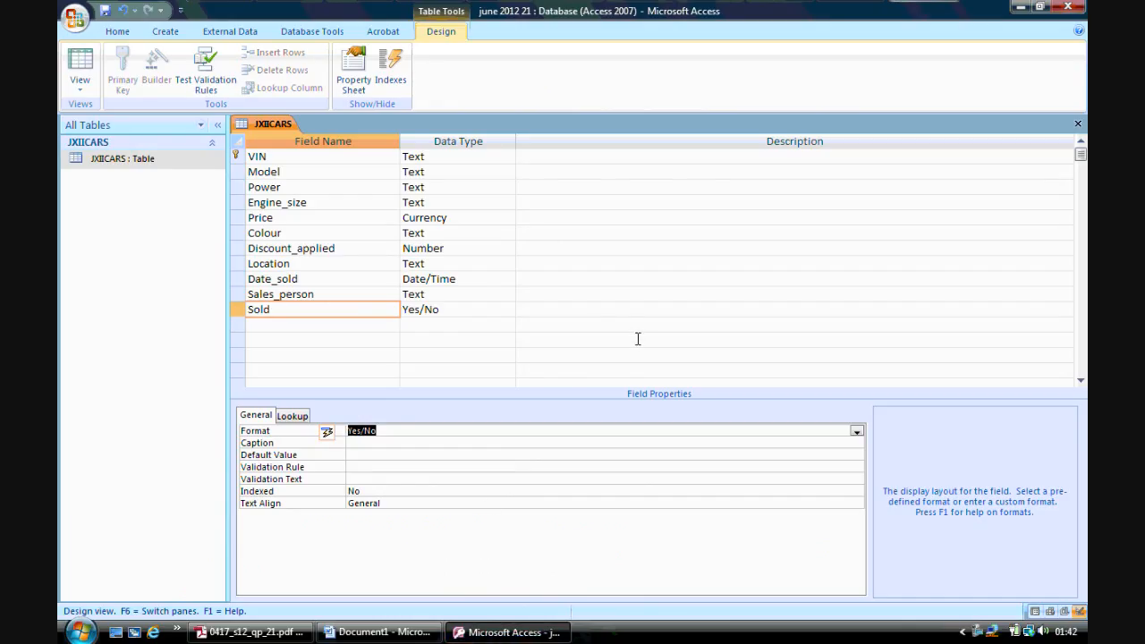
{"action": "left_click", "coordinate": [391, 632]}
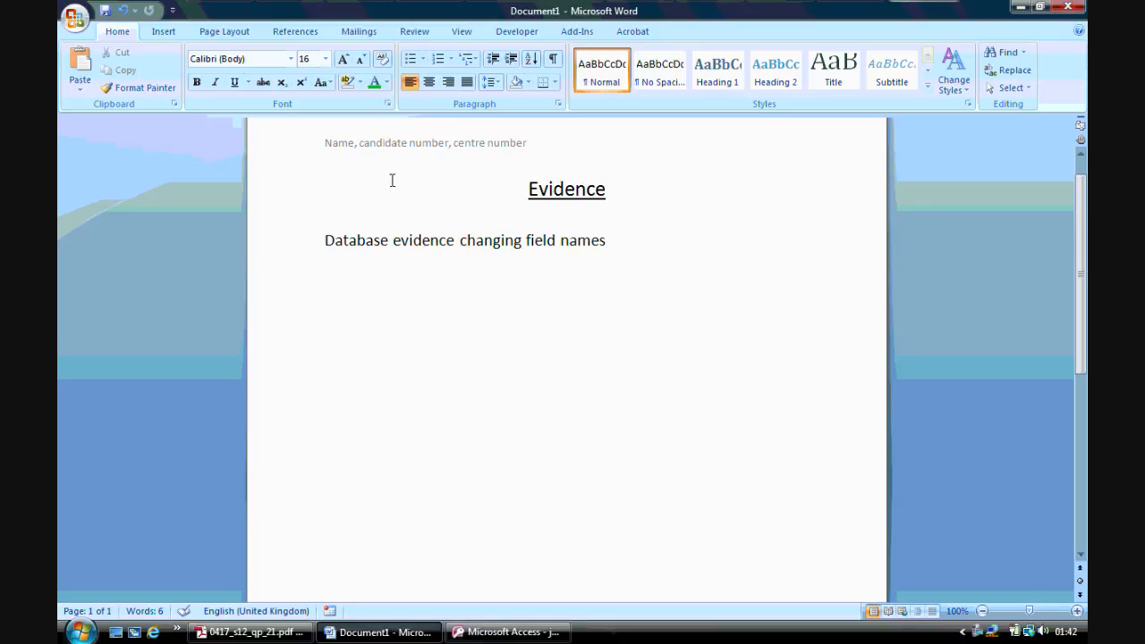
{"action": "double_click", "coordinate": [529, 146]}
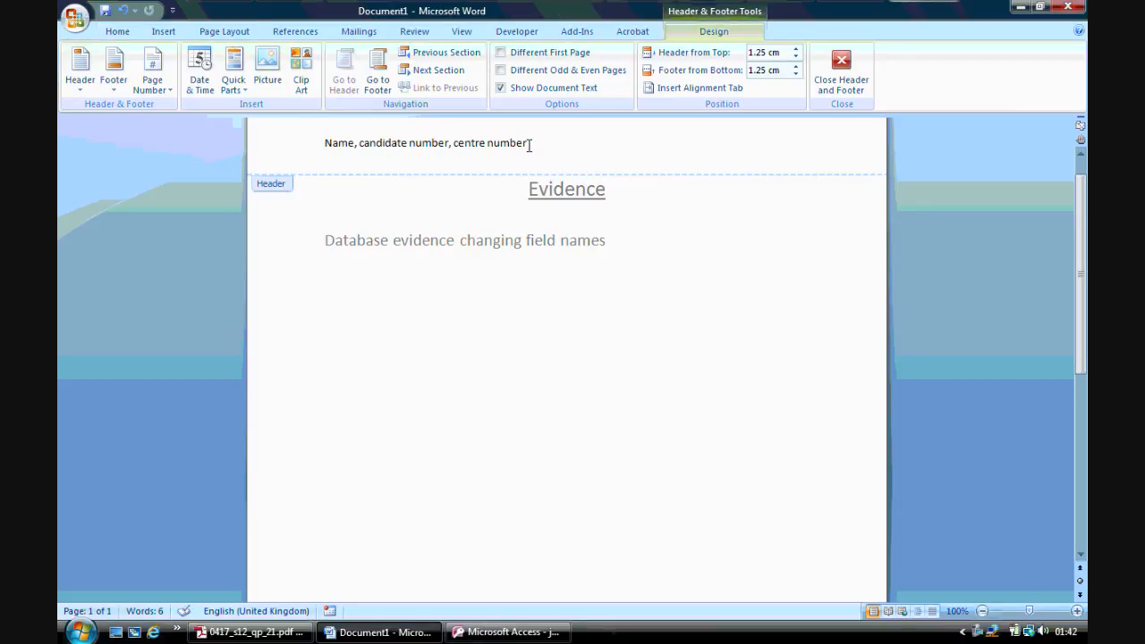
{"action": "left_click", "coordinate": [832, 82]}
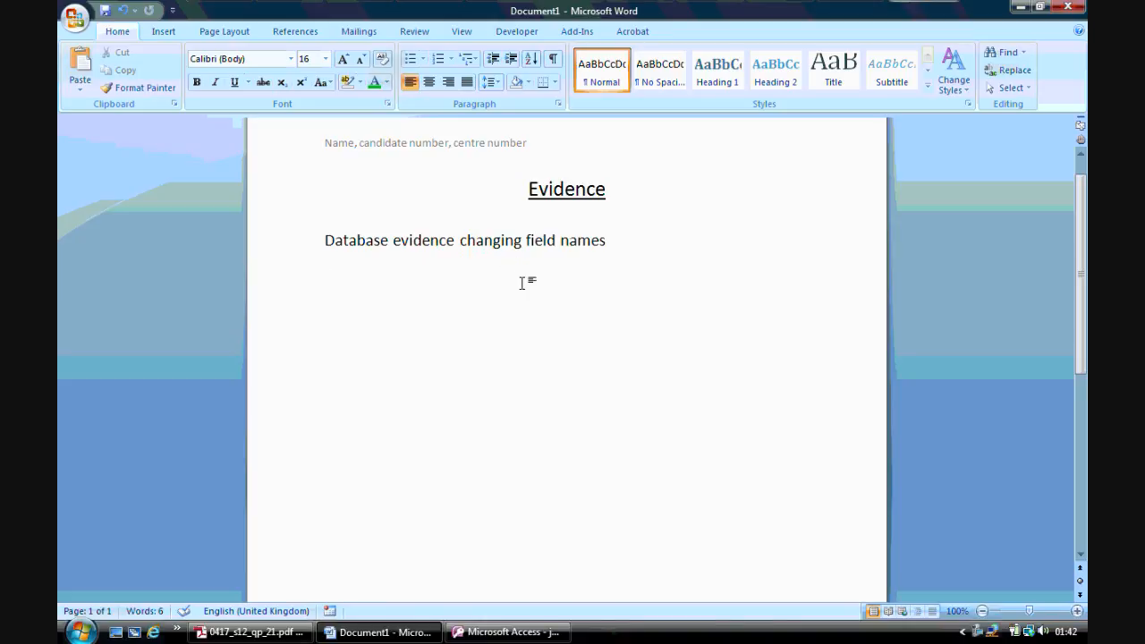
{"action": "right_click", "coordinate": [337, 287]}
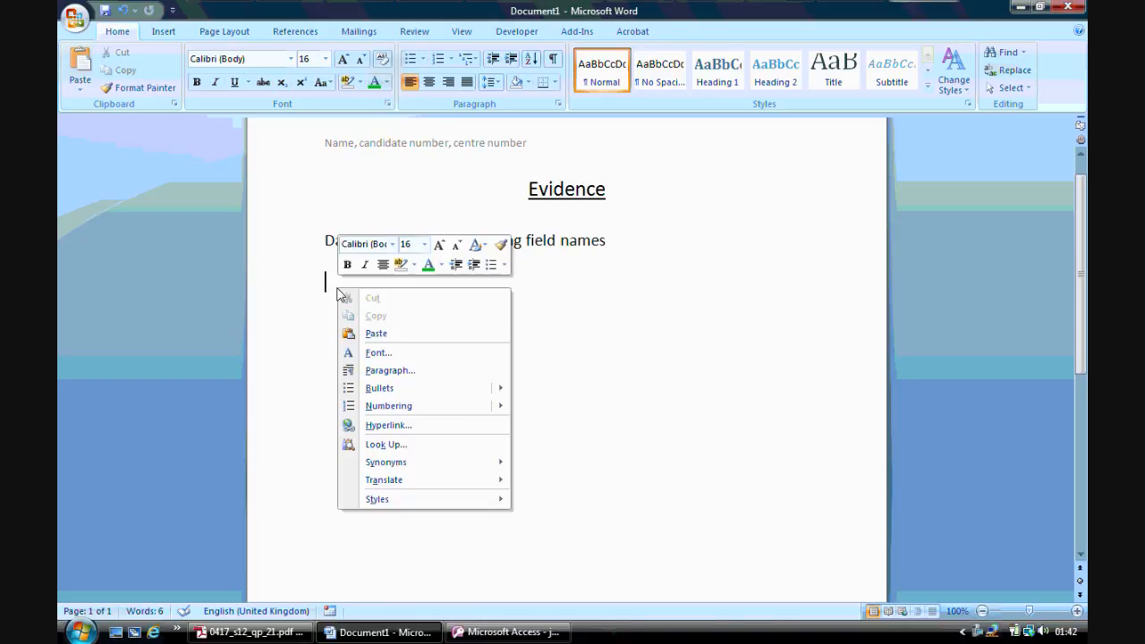
{"action": "left_click", "coordinate": [376, 333]}
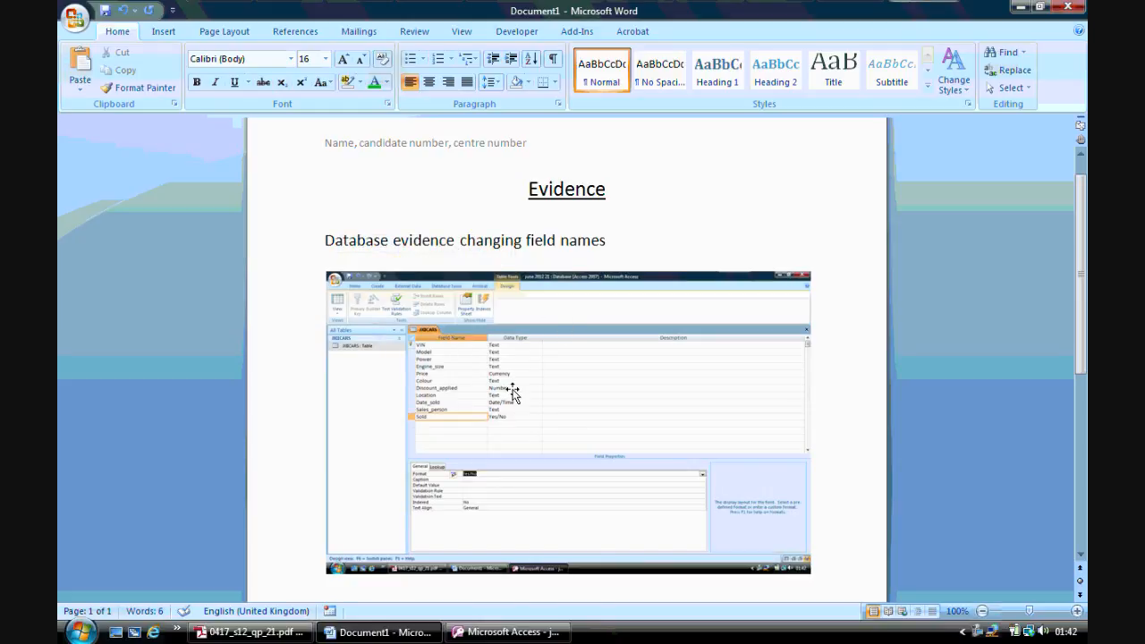
Minimise the evidence document and return to the exam paper to read the records to insert in question 30
{"action": "left_click", "coordinate": [1018, 11]}
{"action": "left_click", "coordinate": [261, 633]}
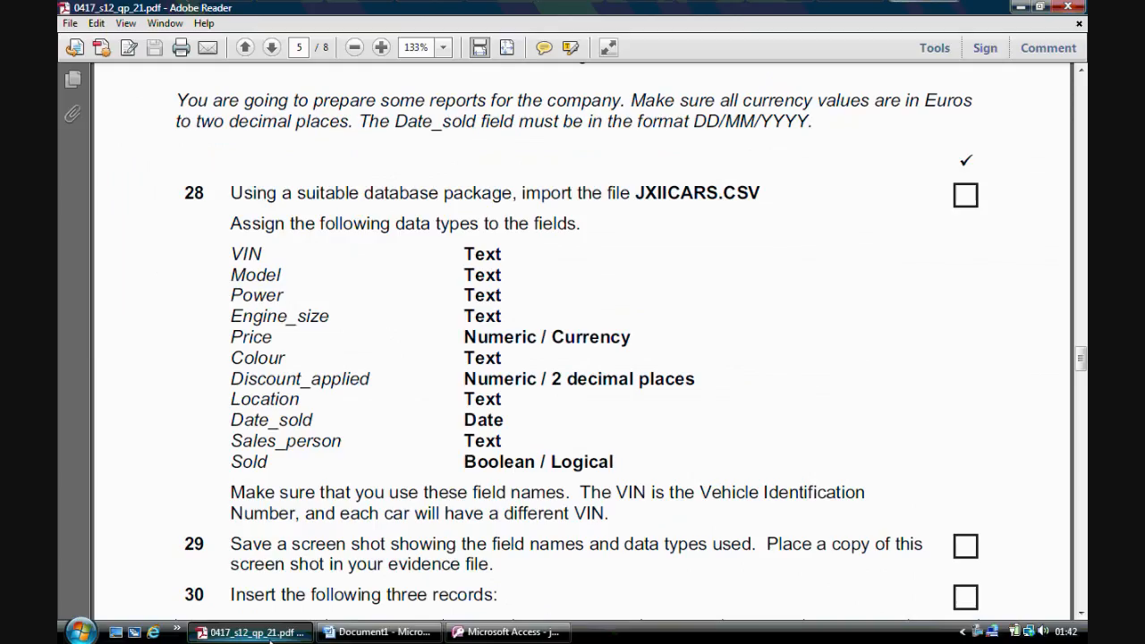
{"action": "left_click", "coordinate": [1081, 614]}
{"action": "scroll", "coordinate": [653, 447], "scroll_direction": "down", "scroll_amount": 4}
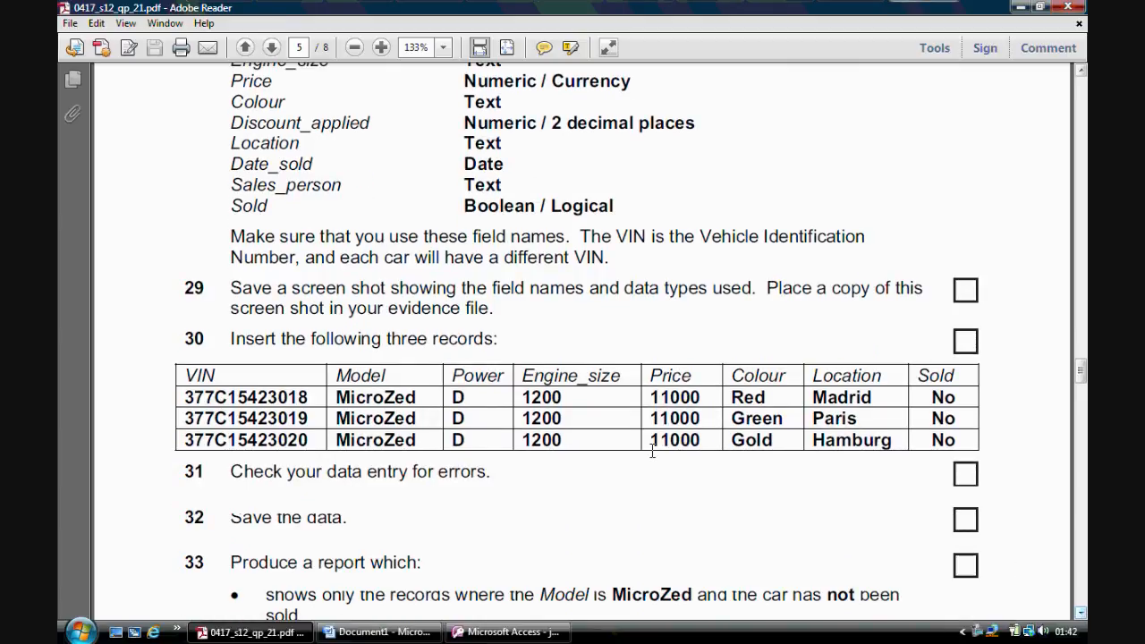
{"action": "left_click", "coordinate": [505, 632]}
{"action": "key", "text": "alt+Tab"}
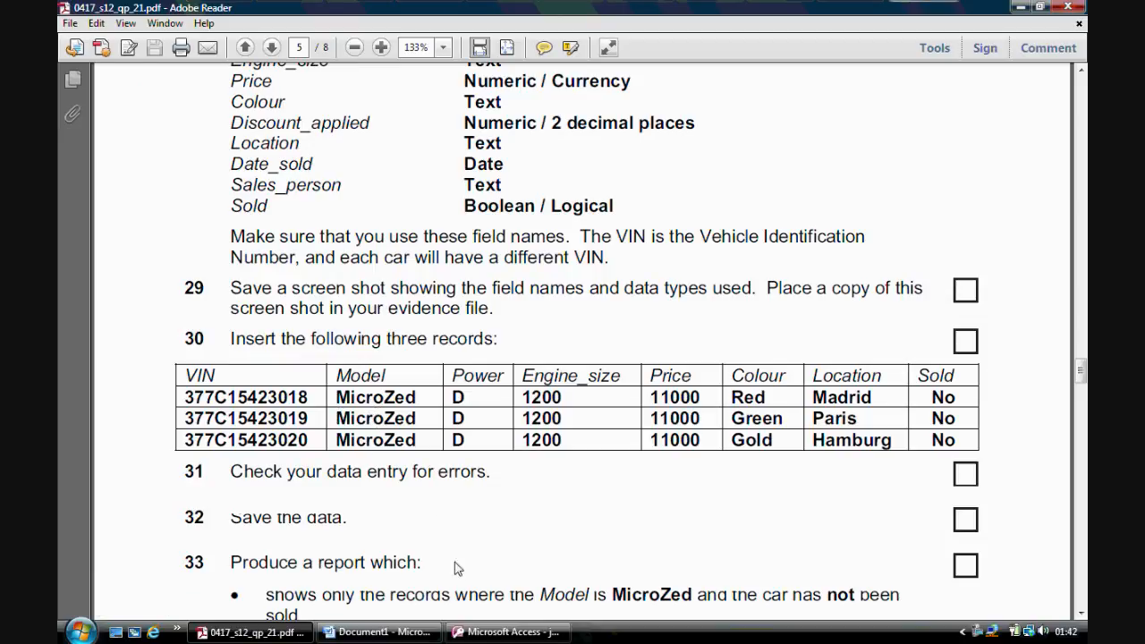
Return to Access, save the JXIICARS table design, and switch the table to Datasheet View
{"action": "left_click", "coordinate": [508, 632]}
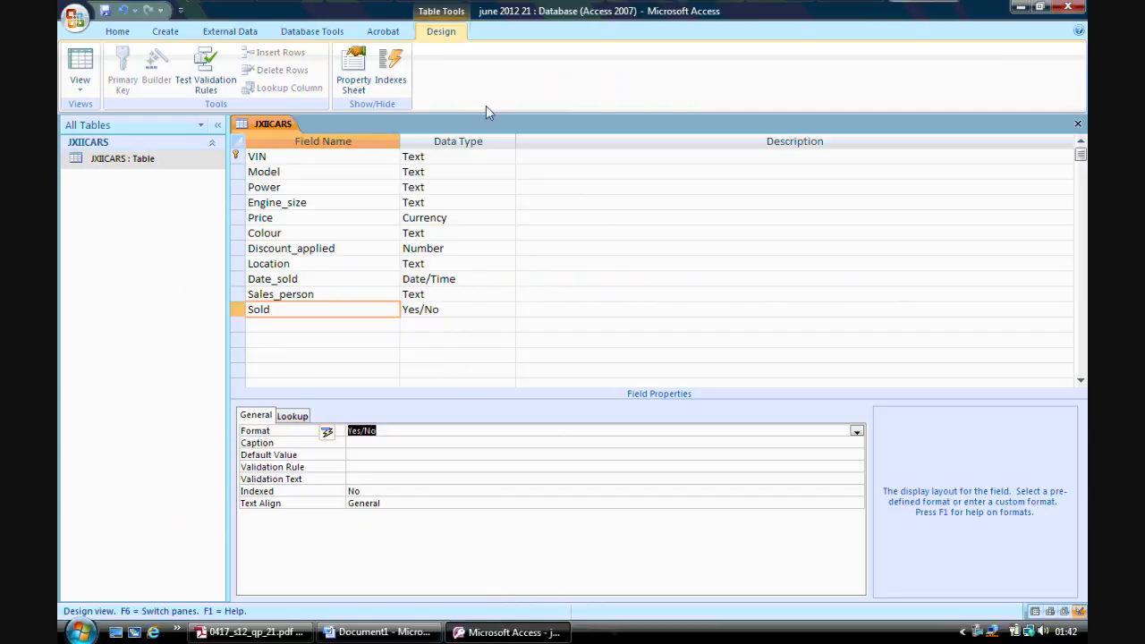
{"action": "left_click", "coordinate": [105, 13]}
{"action": "left_click", "coordinate": [81, 89]}
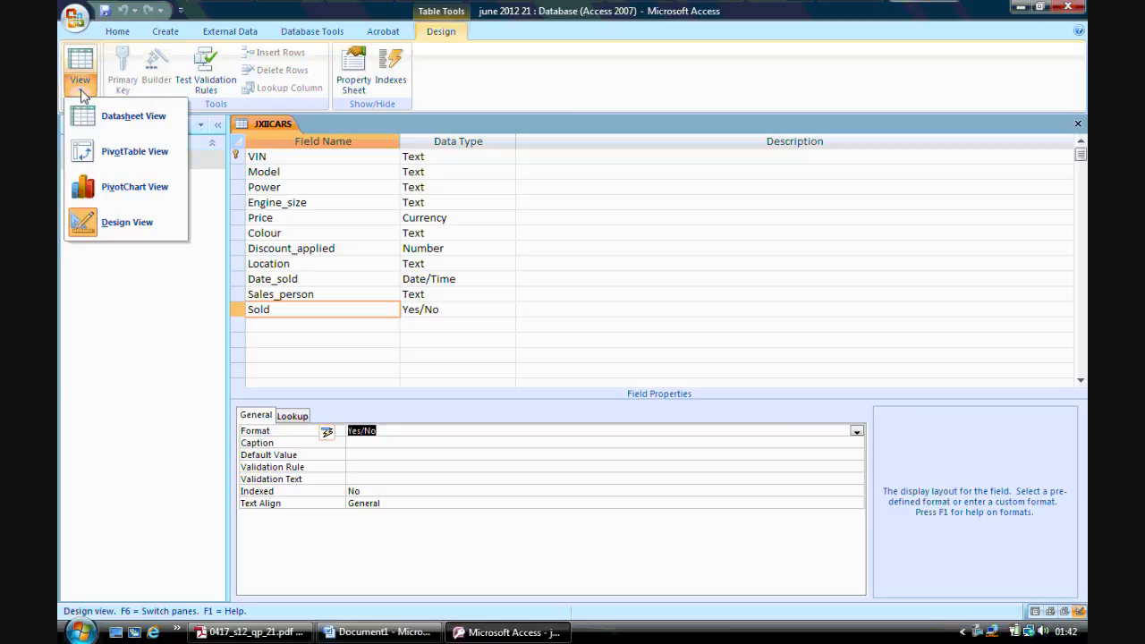
{"action": "left_click", "coordinate": [134, 117]}
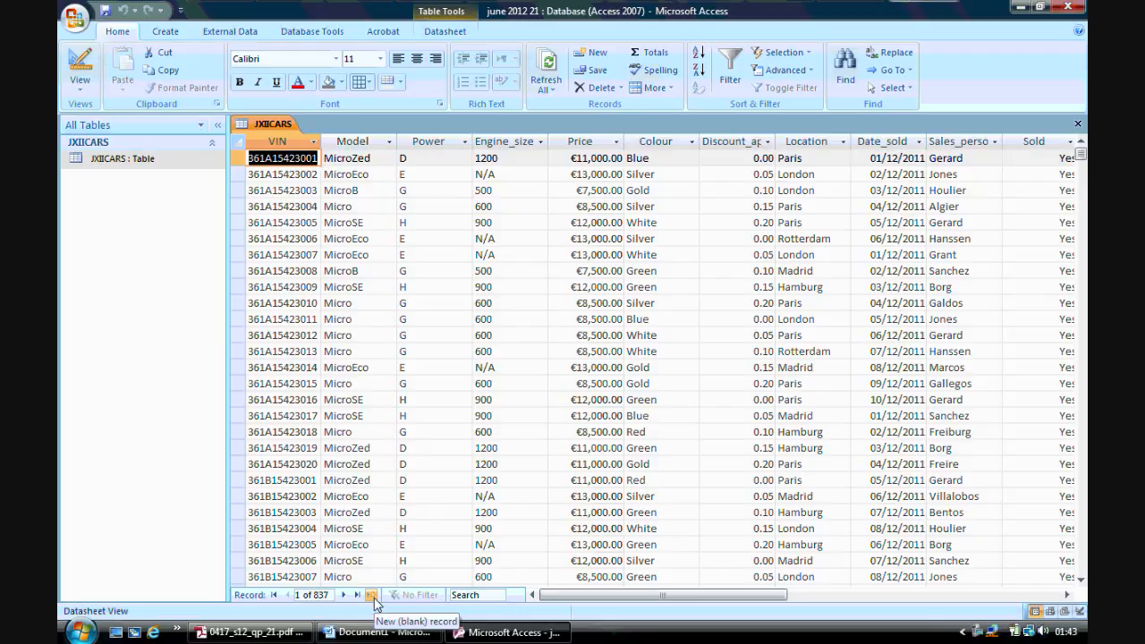
Add a new blank record to the JXIICARS table and enter 377C15423018 as its VIN
{"action": "left_click", "coordinate": [372, 598]}
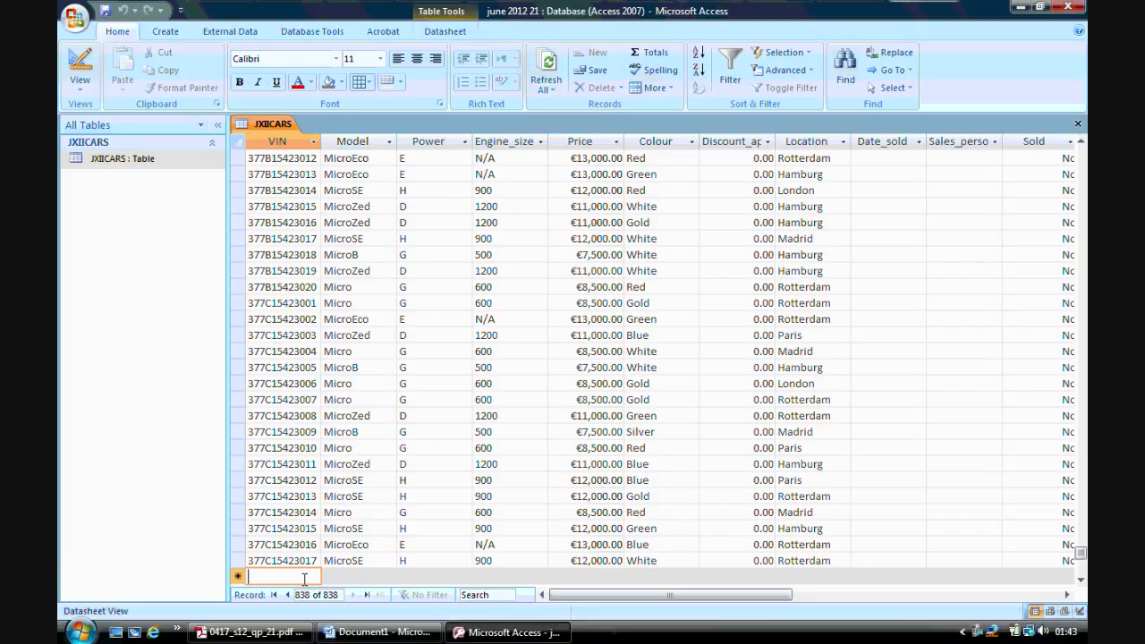
{"action": "type", "text": "377"}
{"action": "key", "text": "Caps_Lock"}
{"action": "type", "text": "C1"}
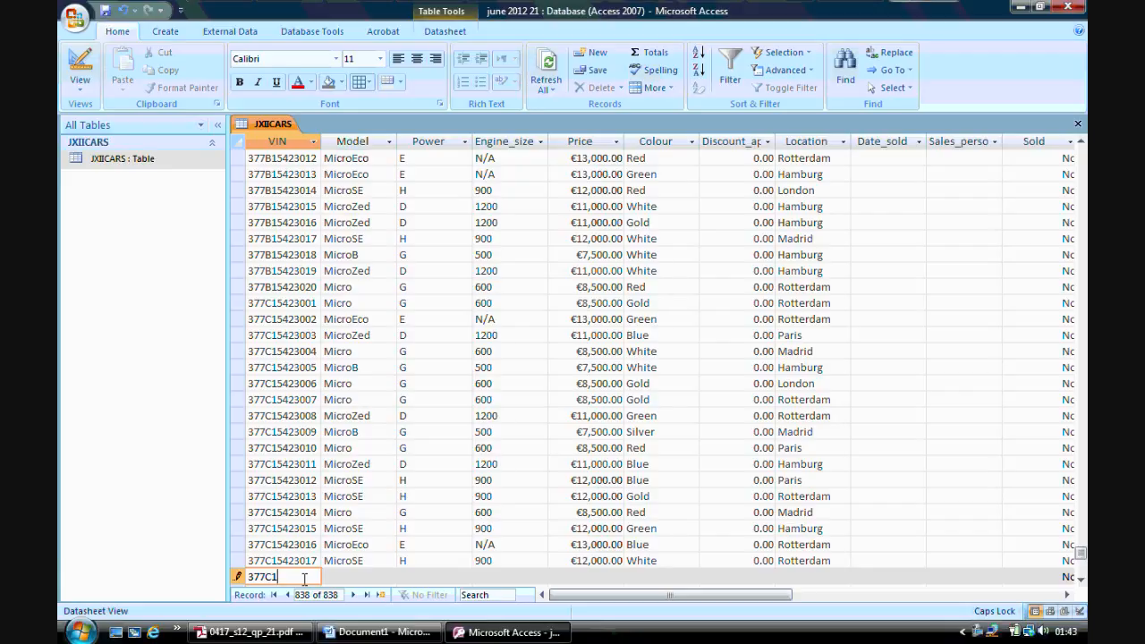
{"action": "type", "text": "5423018"}
Enter MicroZed as the Model of the new record 377C15423018
{"action": "left_click", "coordinate": [347, 576]}
{"action": "type", "text": "M"}
{"action": "key", "text": "Caps_Lock"}
{"action": "type", "text": "icro"}
{"action": "key", "text": "Caps_Lock"}
{"action": "type", "text": "Z"}
{"action": "key", "text": "Caps_Lock"}
{"action": "type", "text": "ed"}
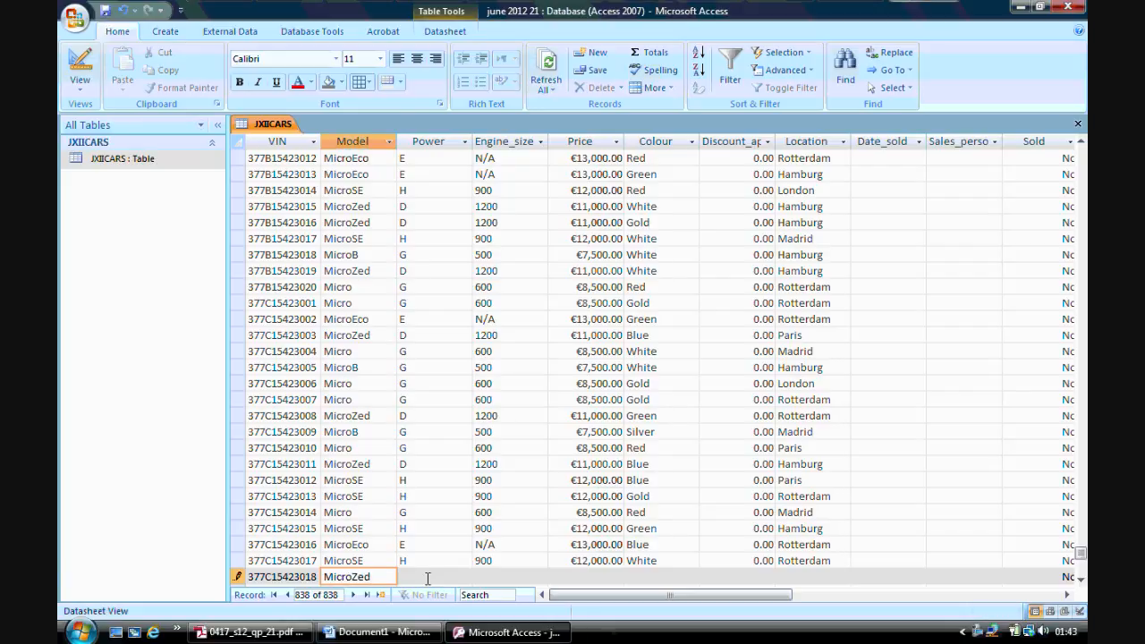
Fill in the new record 377C15423018 with Power D, Engine_size 1200 and Price 11000
{"action": "left_click", "coordinate": [427, 577]}
{"action": "key", "text": "Caps_Lock"}
{"action": "type", "text": "D"}
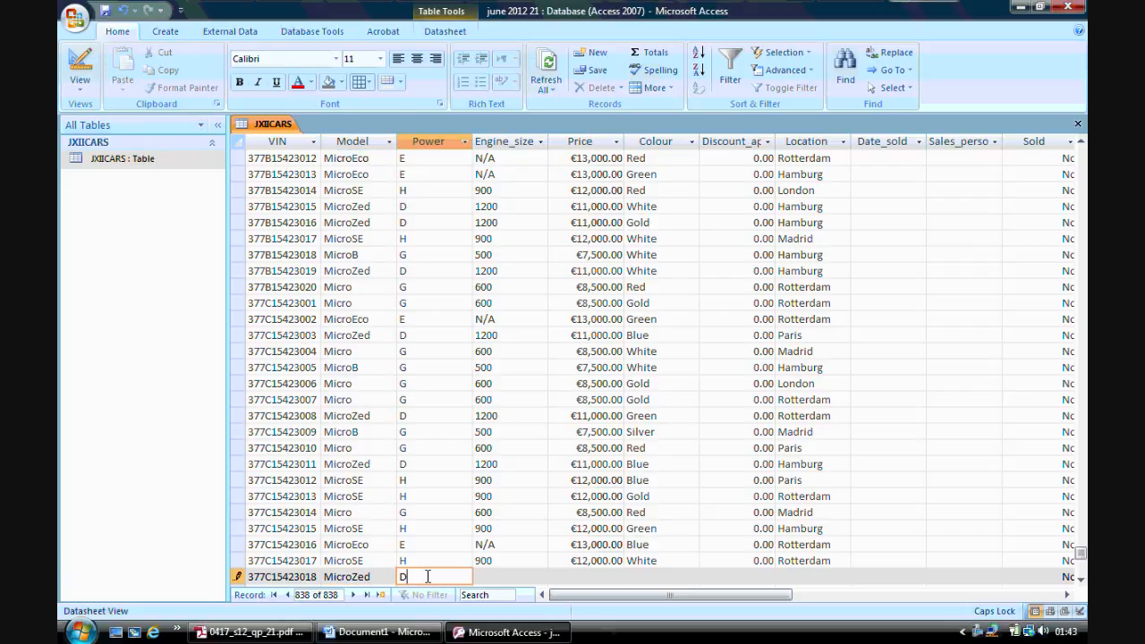
{"action": "left_click", "coordinate": [495, 574]}
{"action": "type", "text": "1200"}
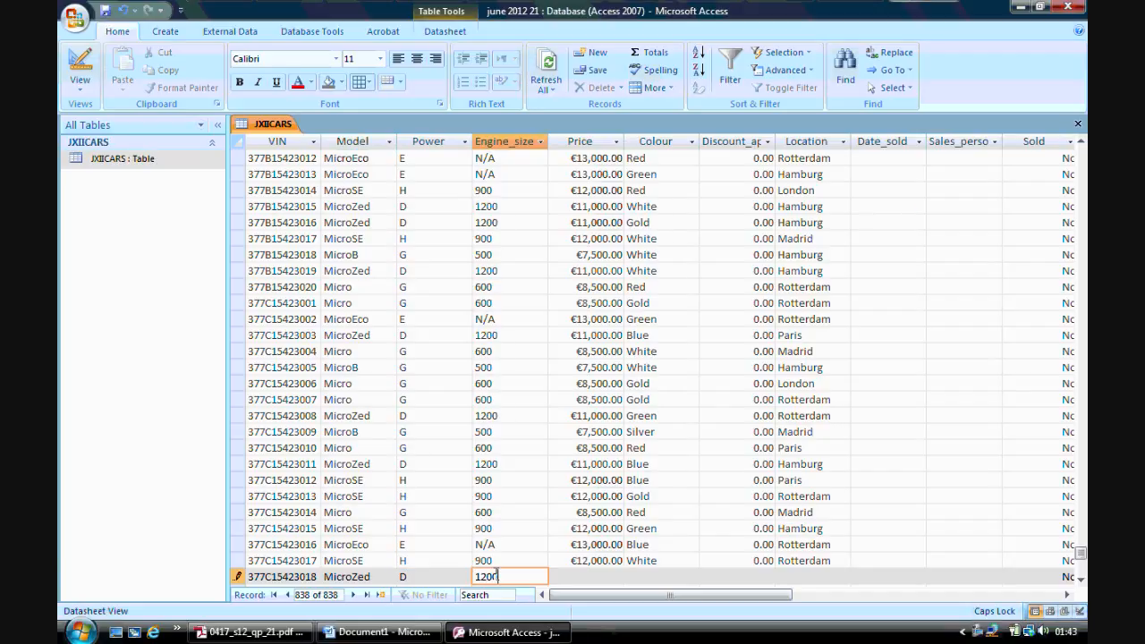
{"action": "left_click", "coordinate": [569, 576]}
{"action": "type", "text": "110000"}
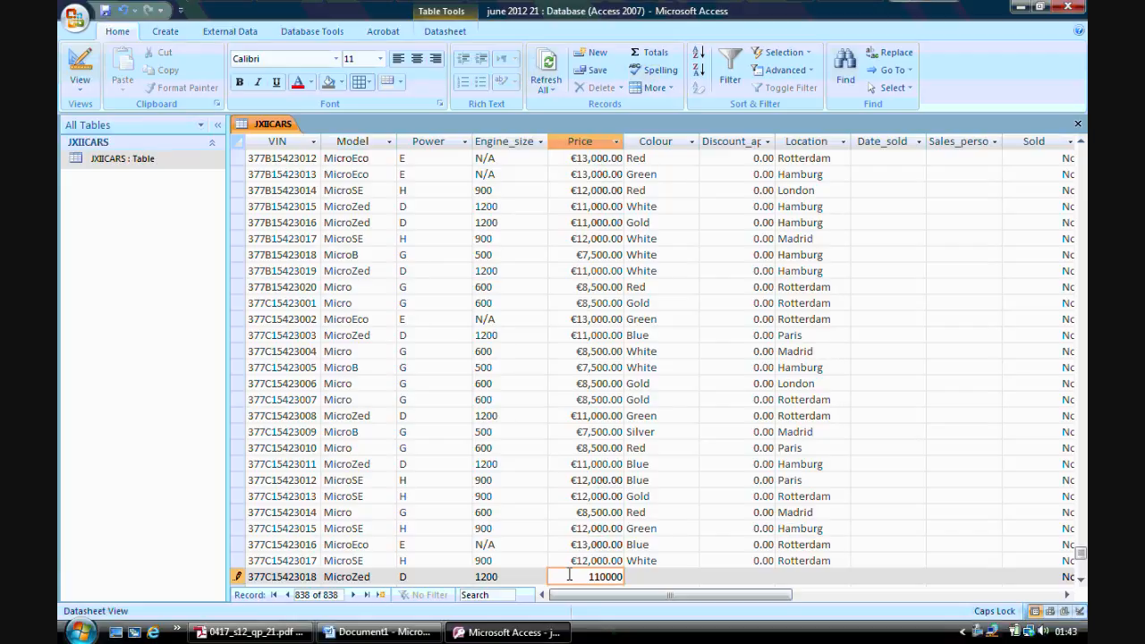
Set the Colour of record 377C15423018 to Red and its Location to Madrid
{"action": "left_click", "coordinate": [646, 575]}
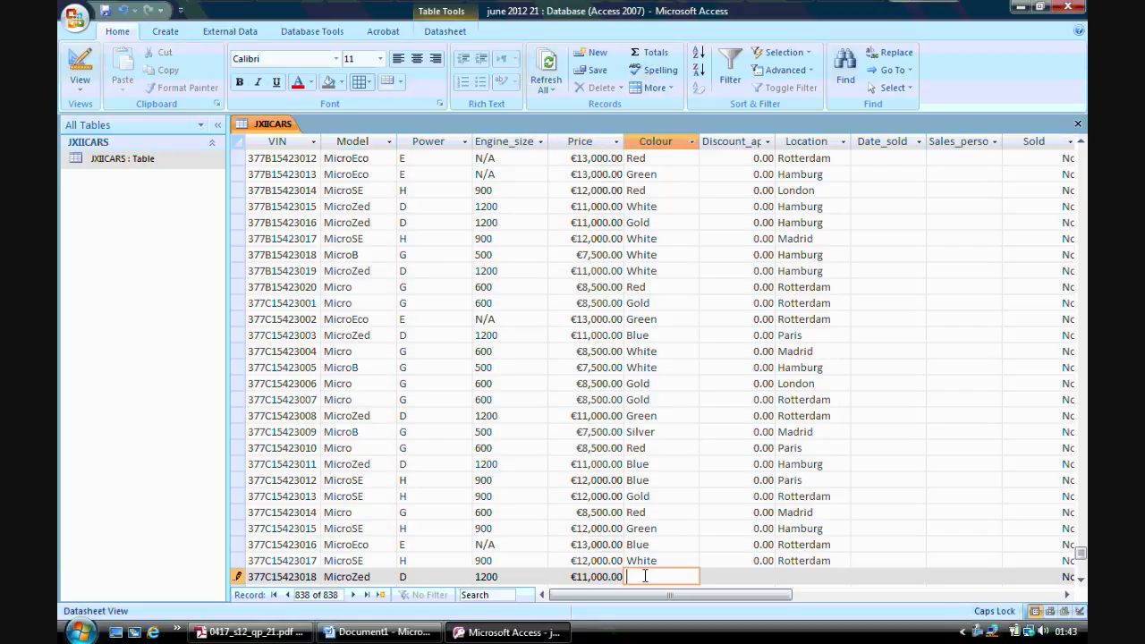
{"action": "key", "text": "Caps_Lock"}
{"action": "key", "text": "Caps_Lock"}
{"action": "type", "text": "R"}
{"action": "key", "text": "Caps_Lock"}
{"action": "type", "text": "ed"}
{"action": "left_click", "coordinate": [796, 577]}
{"action": "key", "text": "Caps_Lock"}
{"action": "type", "text": "M"}
{"action": "key", "text": "Caps_Lock"}
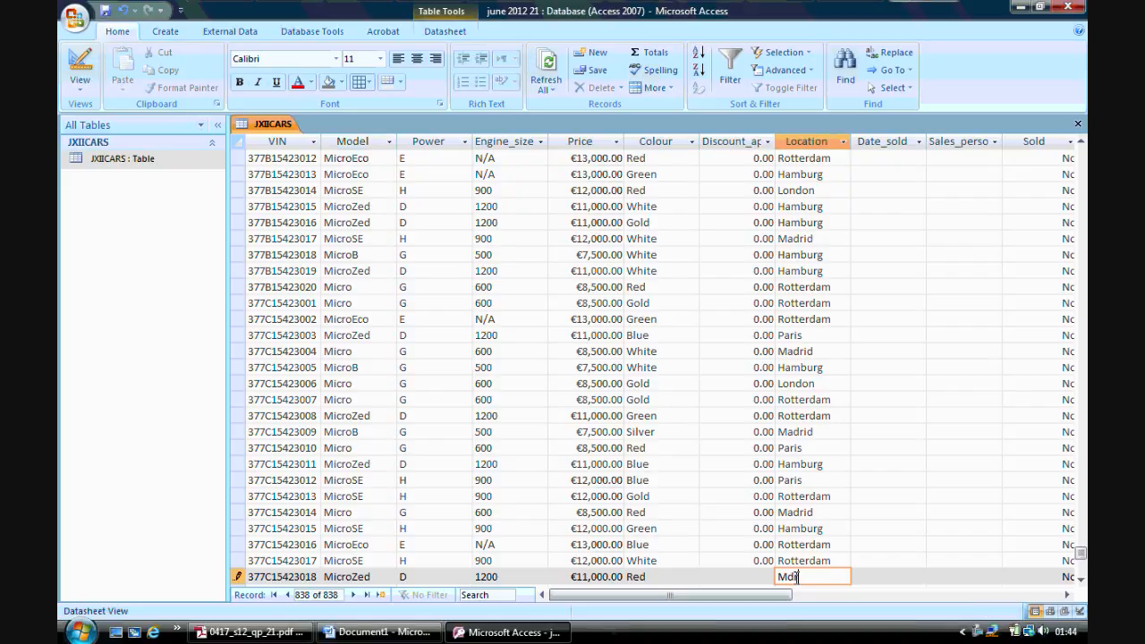
{"action": "type", "text": "drid"}
{"action": "scroll", "coordinate": [1078, 577], "scroll_direction": "down", "scroll_amount": 1}
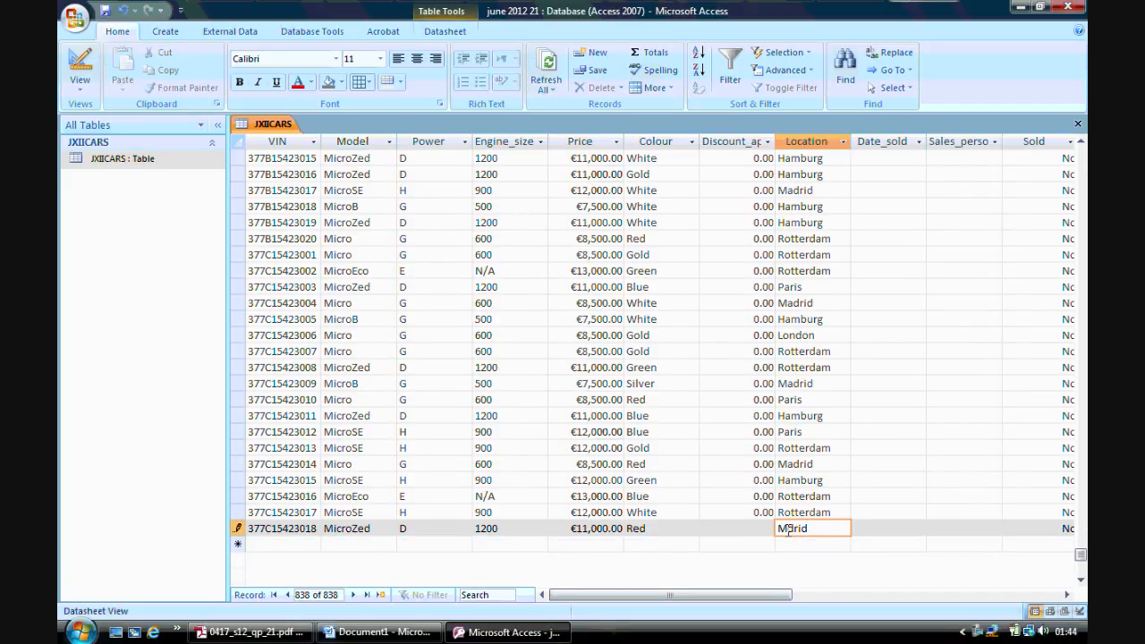
{"action": "left_click", "coordinate": [782, 529]}
{"action": "type", "text": "a"}
Add a second new record with VIN 377C15423019 and Model MicroZed
{"action": "left_click", "coordinate": [295, 542]}
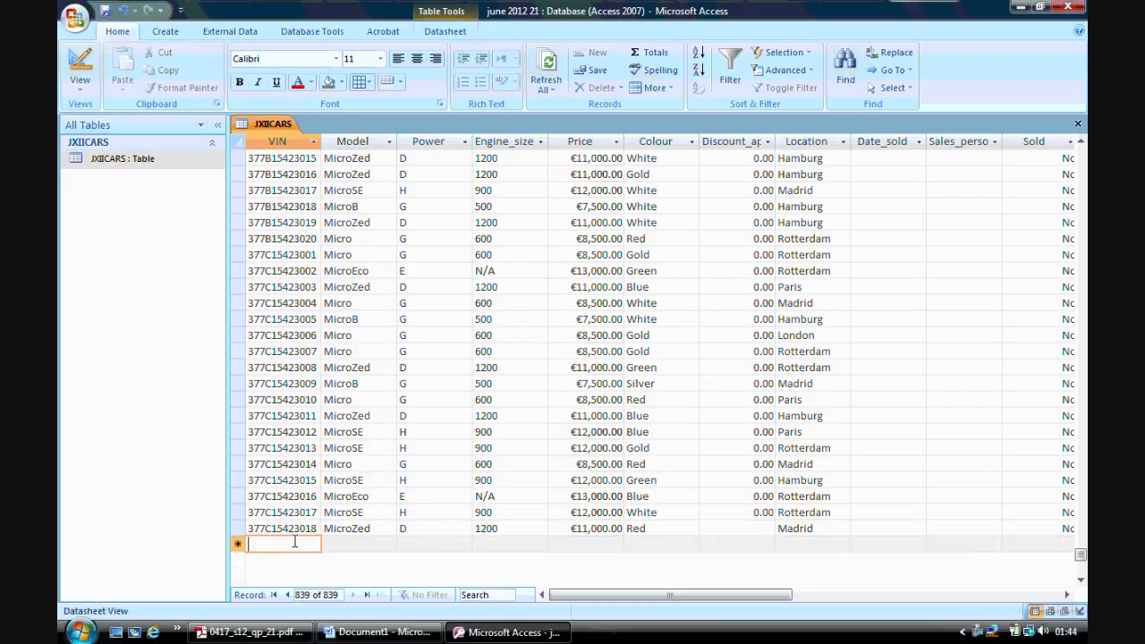
{"action": "key", "text": "Caps_Lock"}
{"action": "type", "text": "377"}
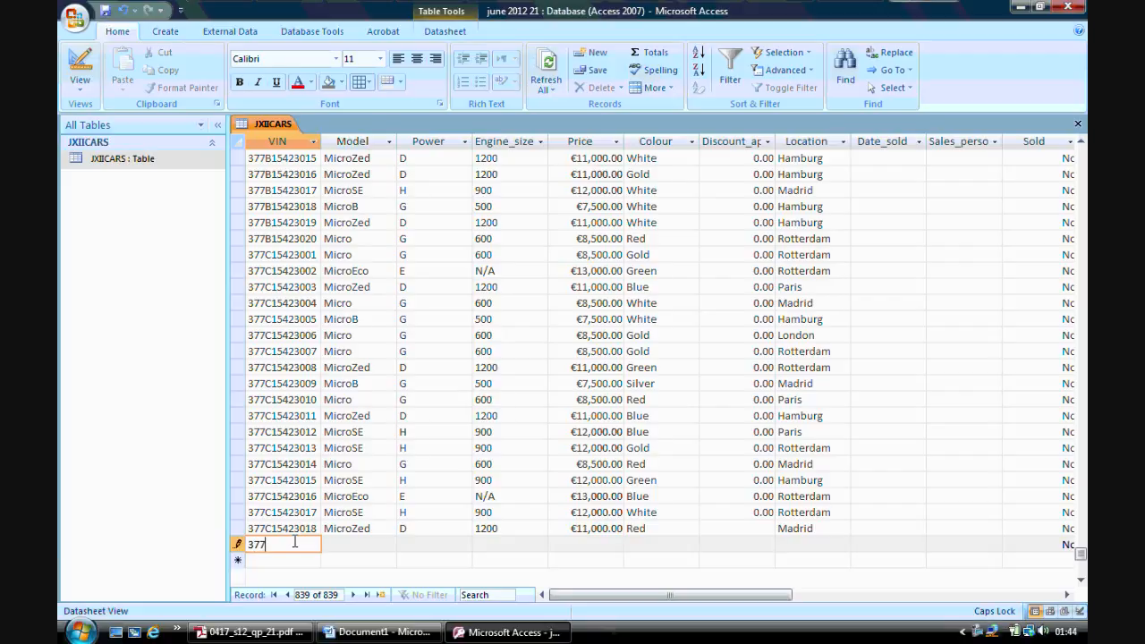
{"action": "type", "text": "C15423019"}
{"action": "left_click", "coordinate": [338, 543]}
{"action": "type", "text": "M"}
{"action": "key", "text": "Caps_Lock"}
{"action": "type", "text": "icro"}
{"action": "key", "text": "Caps_Lock"}
{"action": "type", "text": "Z"}
{"action": "key", "text": "Caps_Lock"}
{"action": "type", "text": "ed"}
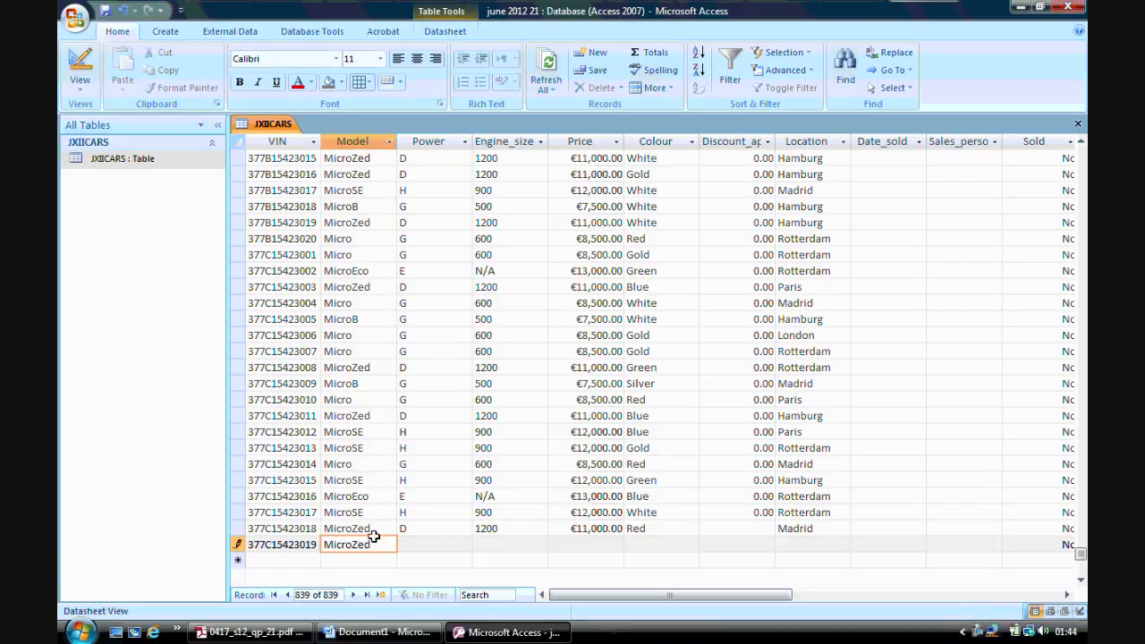
Enter Power D, Engine_size 1200 and Price 11000 for record 377C15423019
{"action": "left_click", "coordinate": [408, 544]}
{"action": "key", "text": "Caps_Lock"}
{"action": "type", "text": "D"}
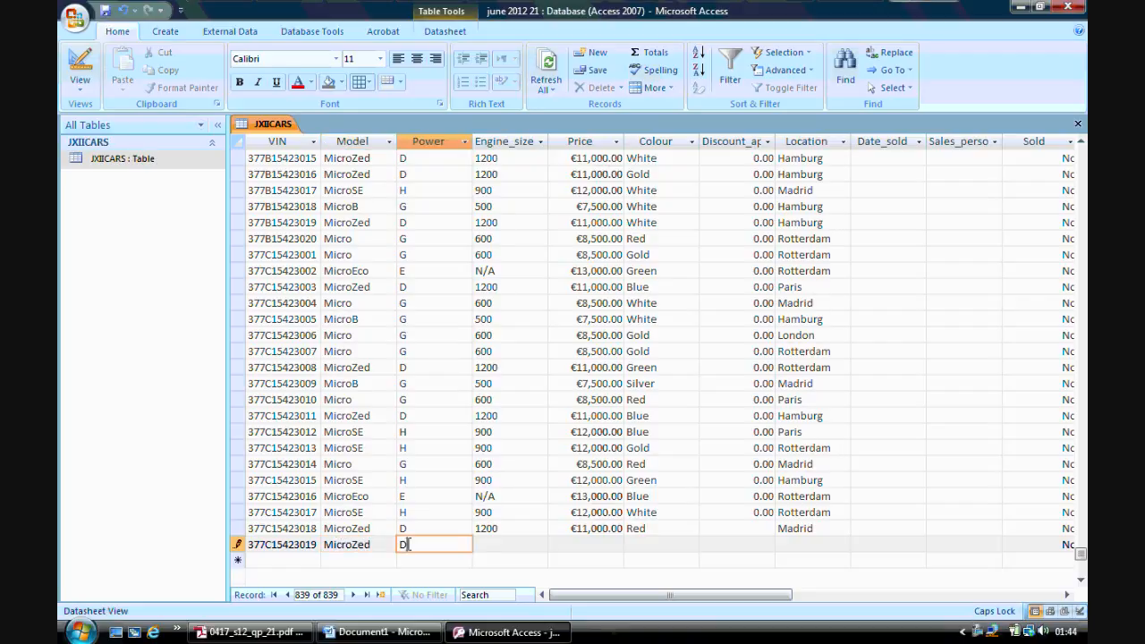
{"action": "left_click", "coordinate": [495, 542]}
{"action": "type", "text": "1200"}
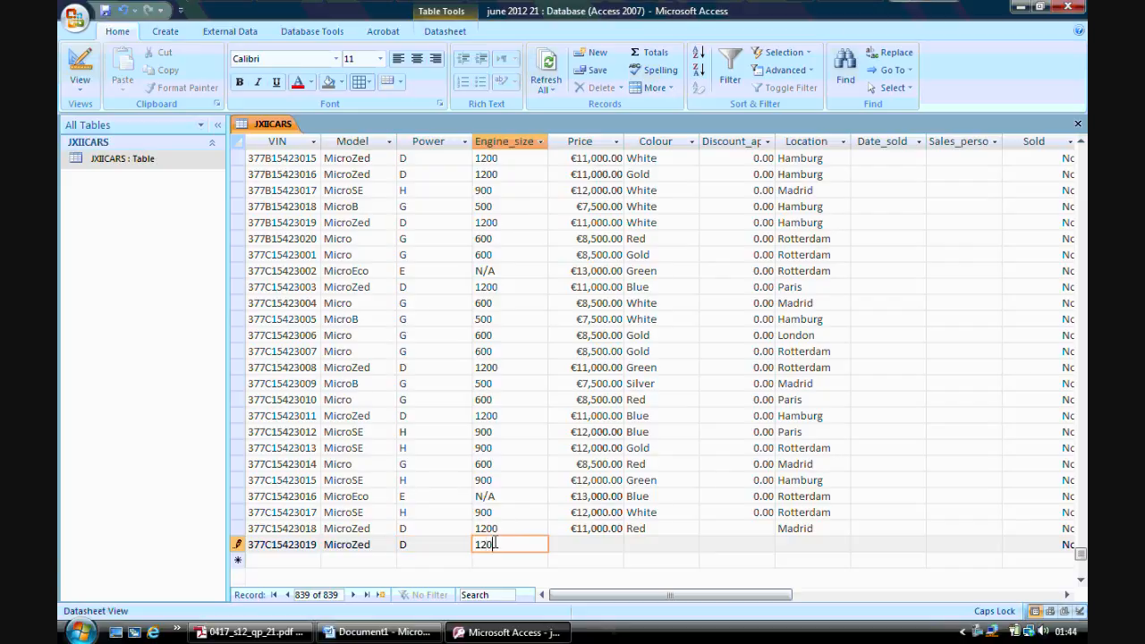
{"action": "left_click", "coordinate": [604, 544]}
{"action": "type", "text": "11,000"}
Set the Colour of record 377C15423019 to Green and its Location to Paris
{"action": "left_click", "coordinate": [642, 544]}
{"action": "type", "text": "Green"}
{"action": "left_click", "coordinate": [799, 544]}
{"action": "key", "text": "Caps_Lock"}
{"action": "type", "text": "P"}
{"action": "key", "text": "Caps_Lock"}
{"action": "type", "text": "aris"}
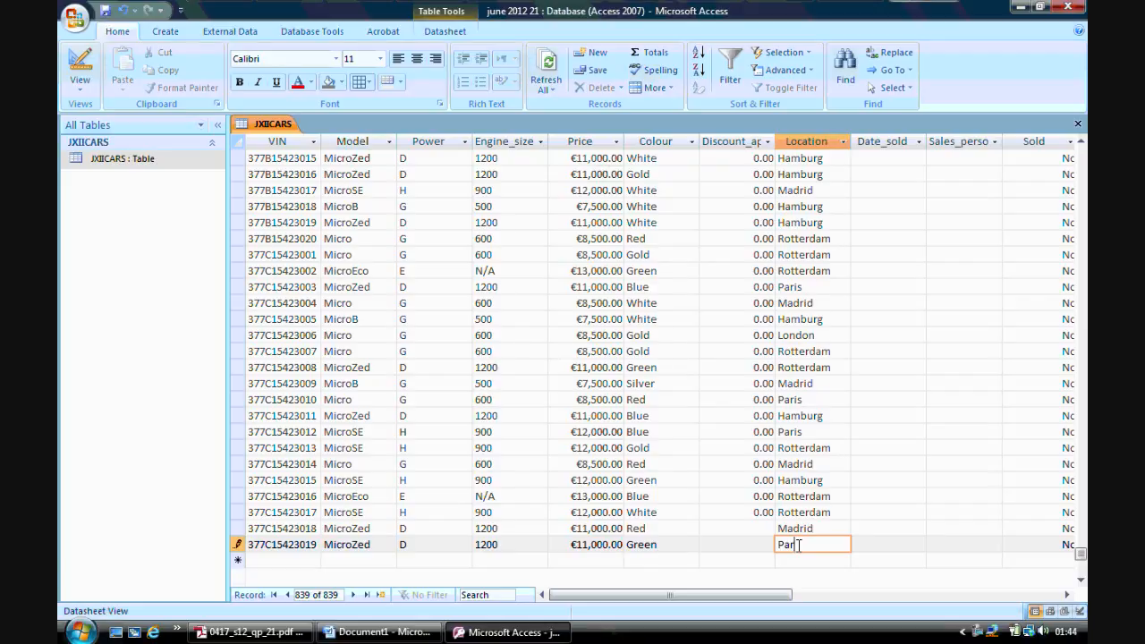
Add a third new record with VIN 377C15423020 and Model MicroZed
{"action": "left_click", "coordinate": [291, 557]}
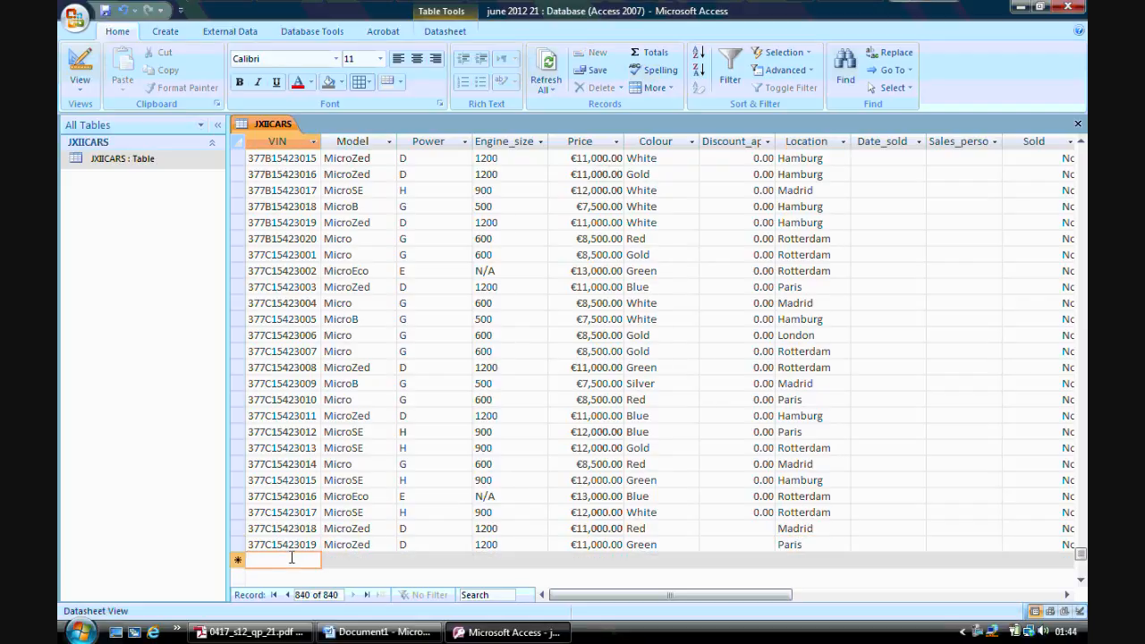
{"action": "key", "text": "Caps_Lock"}
{"action": "type", "text": "3"}
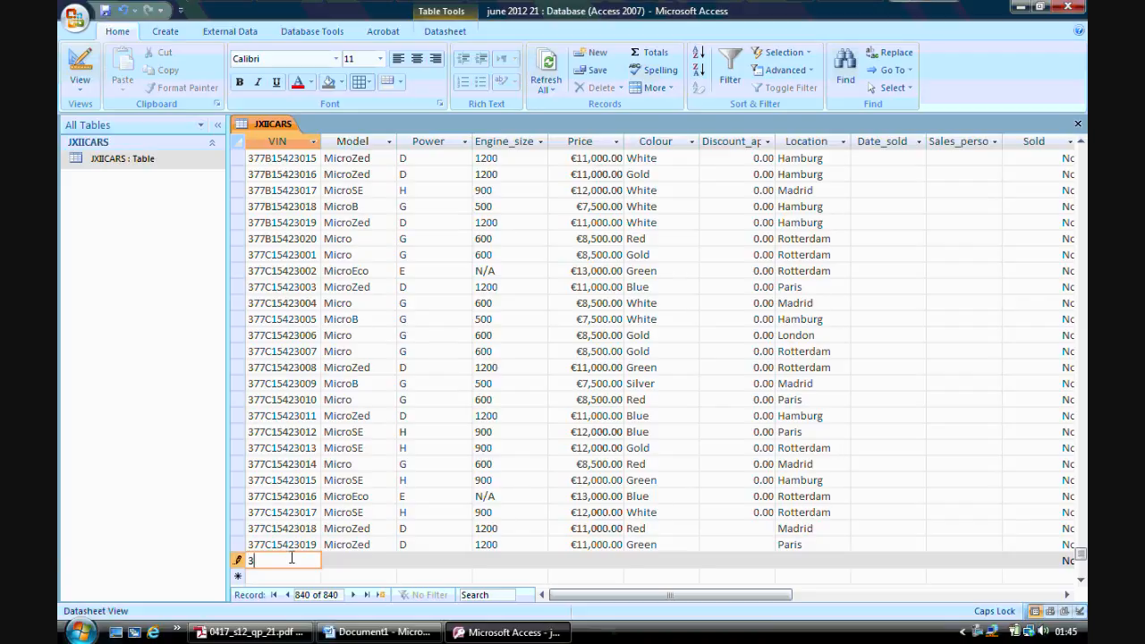
{"action": "type", "text": "77C15423020"}
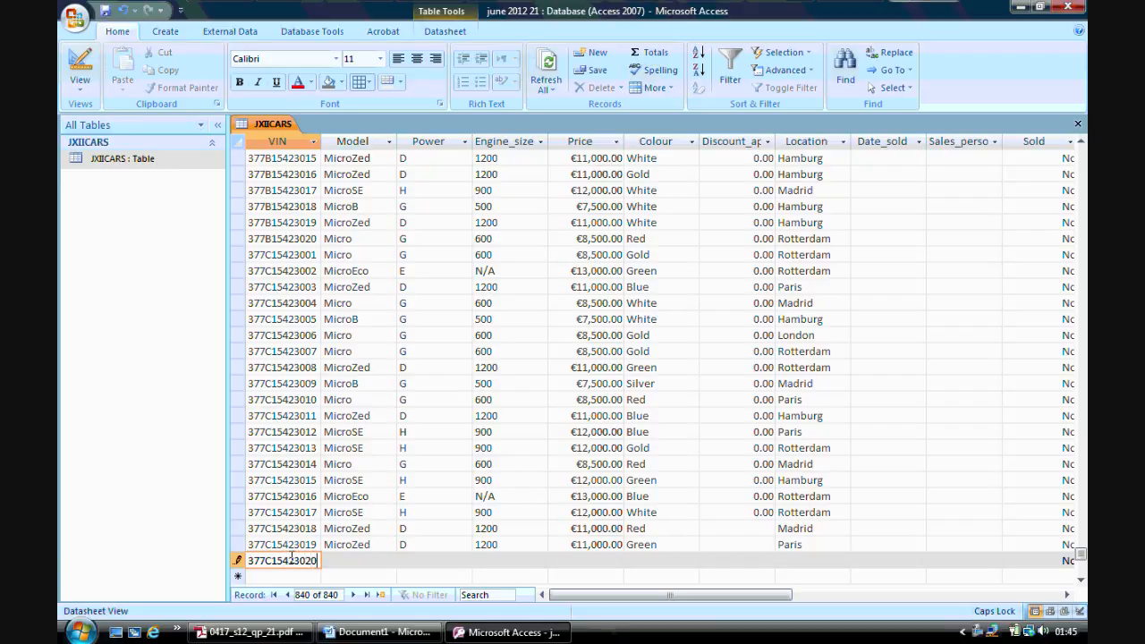
{"action": "left_click", "coordinate": [352, 559]}
{"action": "type", "text": "M"}
{"action": "key", "text": "Caps_Lock"}
{"action": "type", "text": "icro"}
{"action": "key", "text": "Caps_Lock"}
{"action": "type", "text": "Z"}
{"action": "key", "text": "Caps_Lock"}
{"action": "type", "text": "ed"}
Enter Power D, Engine_size 1200 and Price 11000 for record 377C15423020
{"action": "left_click", "coordinate": [404, 560]}
{"action": "key", "text": "Caps_Lock"}
{"action": "type", "text": "D"}
{"action": "left_click", "coordinate": [492, 560]}
{"action": "type", "text": "12000"}
{"action": "key", "text": "BackSpace"}
{"action": "left_click", "coordinate": [591, 559]}
{"action": "type", "text": "11000"}
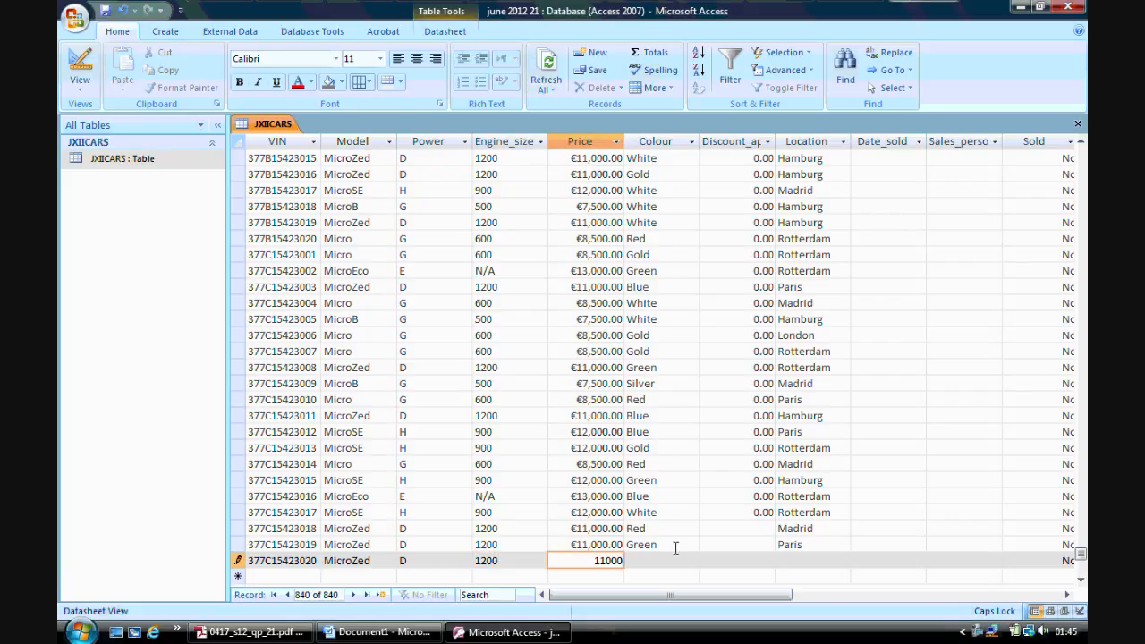
Set the Colour of record 377C15423020 to Gold and its Location to Hamburg
{"action": "left_click", "coordinate": [666, 560]}
{"action": "type", "text": "G"}
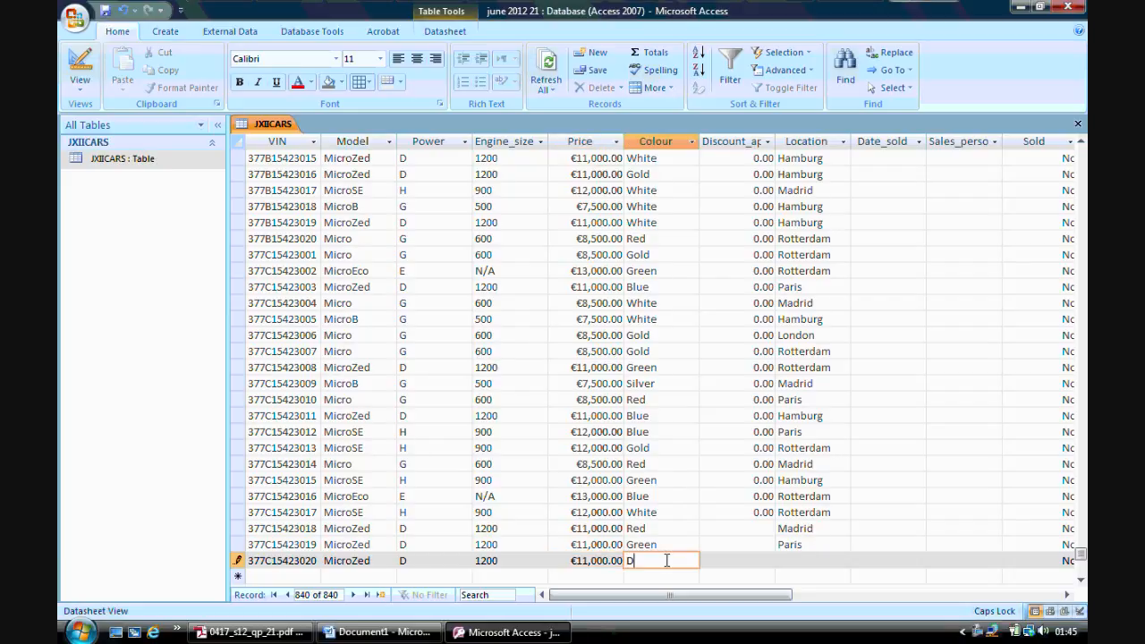
{"action": "key", "text": "Caps_Lock"}
{"action": "type", "text": "old"}
{"action": "left_click", "coordinate": [789, 560]}
{"action": "key", "text": "Caps_Lock"}
{"action": "type", "text": "H"}
{"action": "key", "text": "Caps_Lock"}
{"action": "type", "text": "a"}
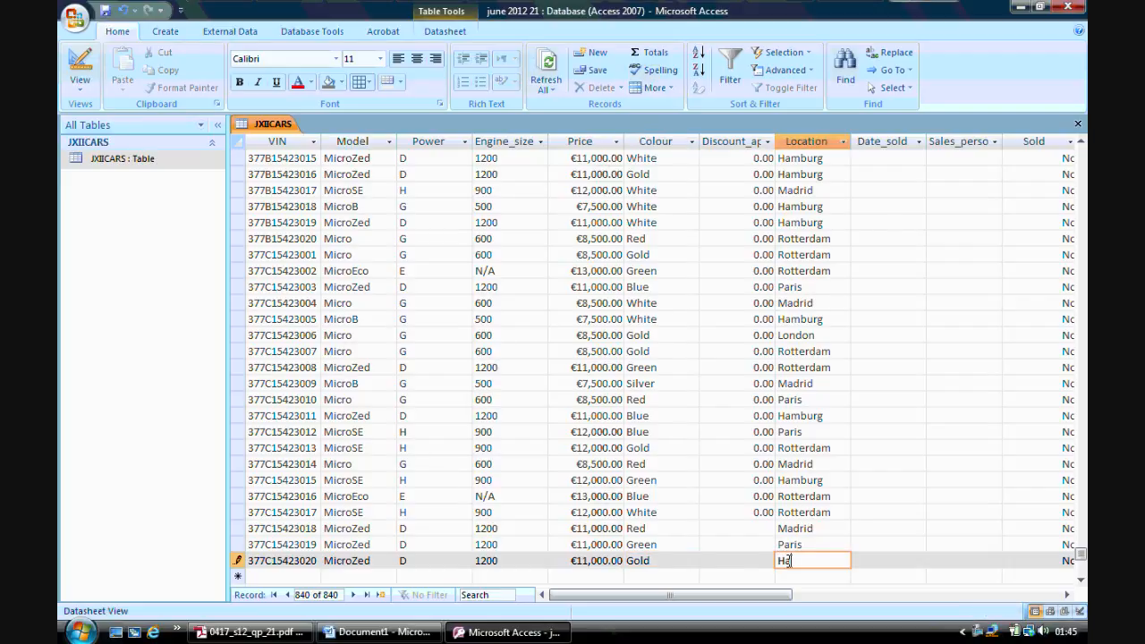
{"action": "type", "text": "mburg"}
Check the three new records against question 30 in the exam paper and save the data in Access
{"action": "left_click", "coordinate": [1065, 595]}
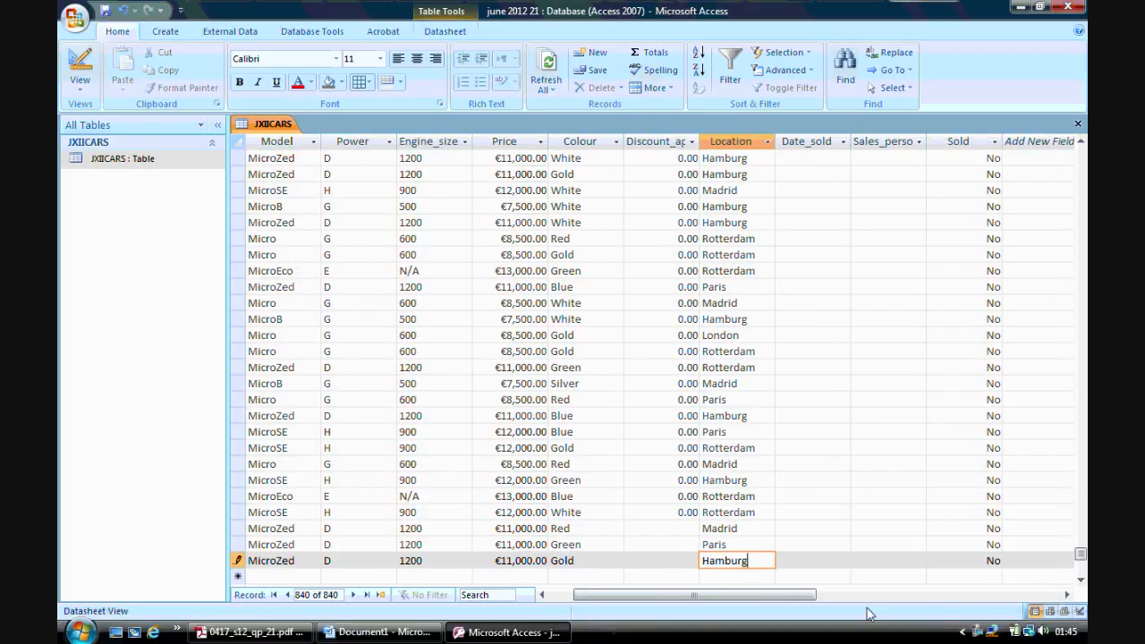
{"action": "left_click_drag", "start_coordinate": [773, 598], "coordinate": [630, 603]}
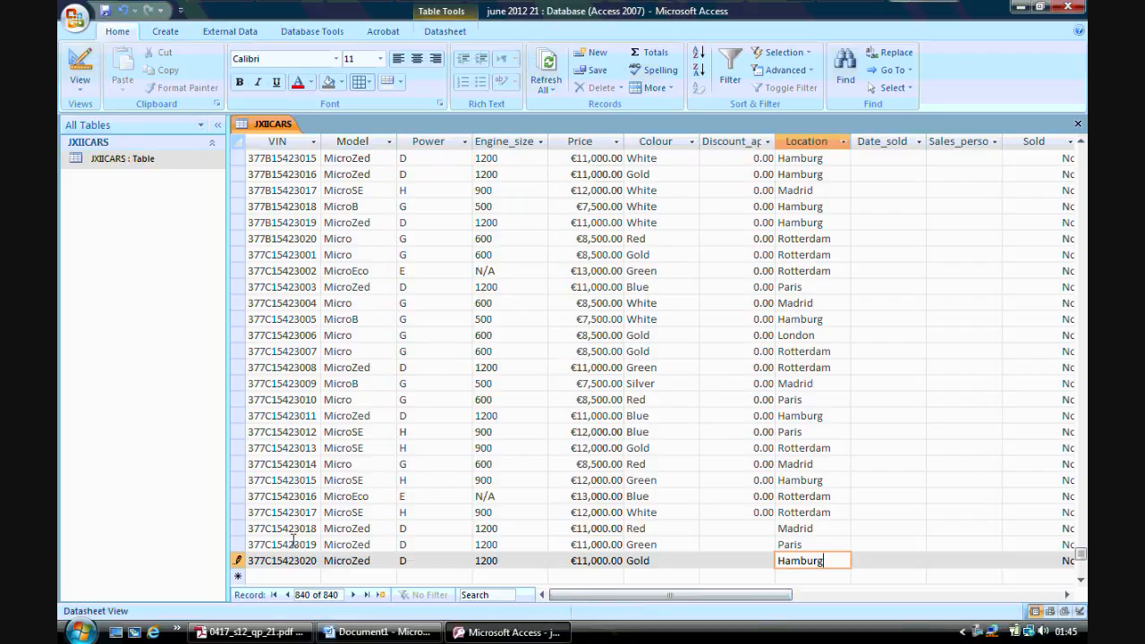
{"action": "left_click", "coordinate": [234, 632]}
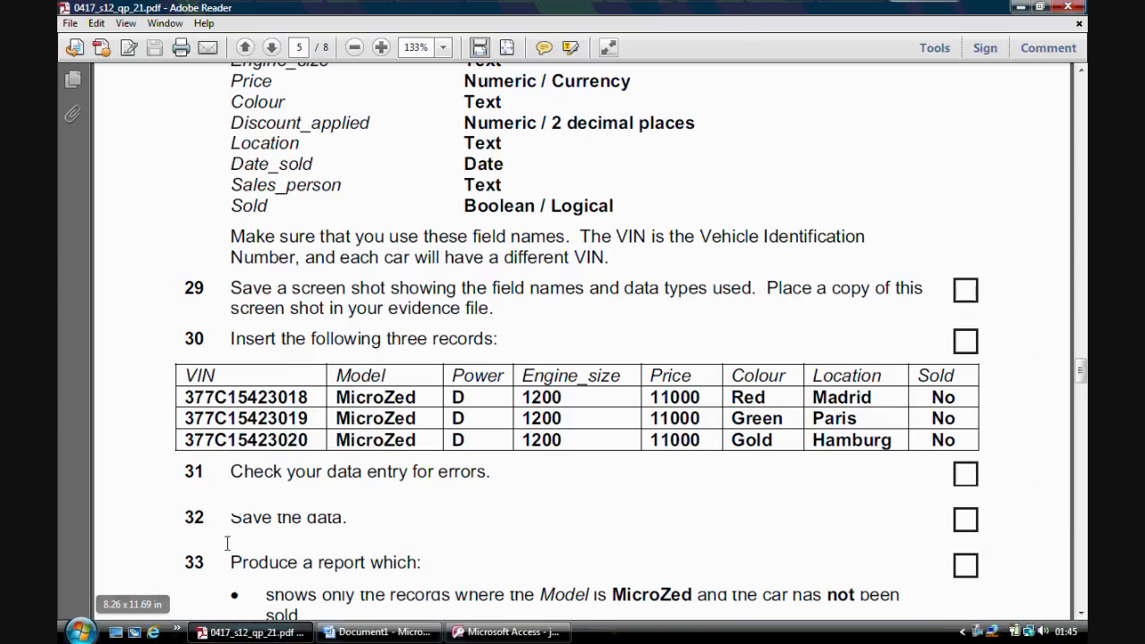
{"action": "left_click", "coordinate": [501, 632]}
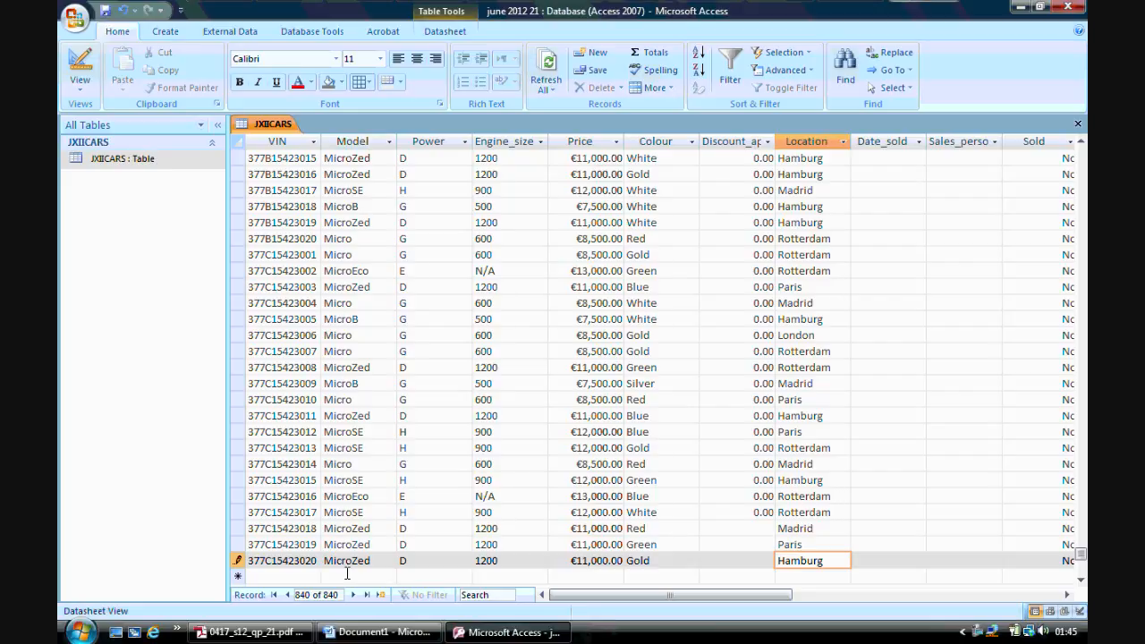
{"action": "left_click", "coordinate": [105, 12]}
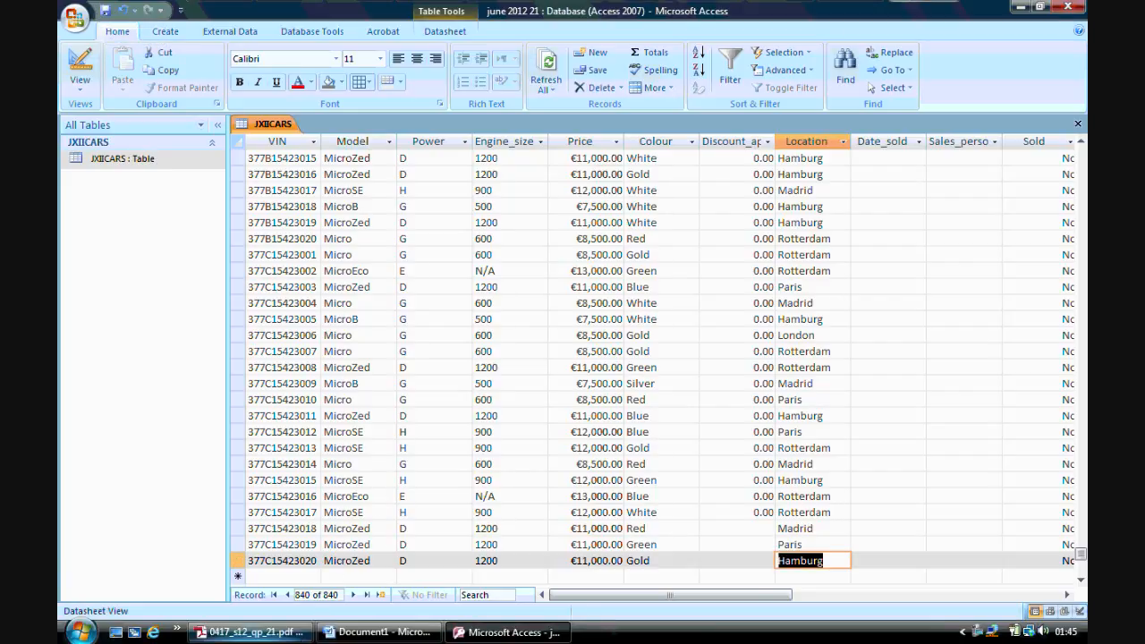
Read the report requirements of question 33 in the exam paper and return to Access
{"action": "left_click", "coordinate": [251, 632]}
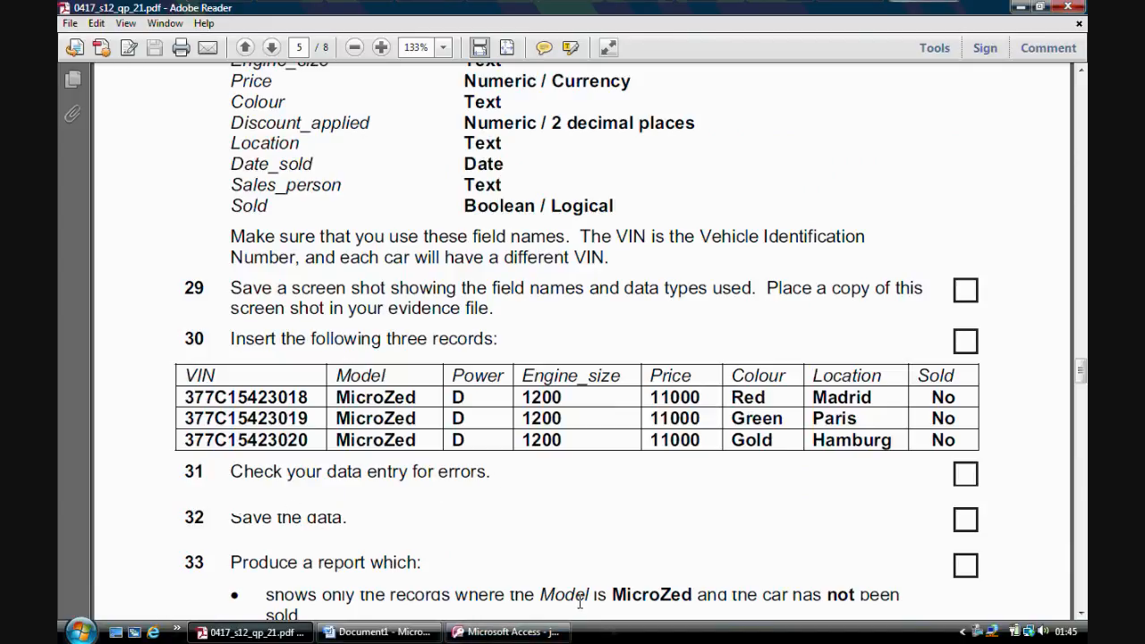
{"action": "left_click", "coordinate": [1082, 613]}
{"action": "left_click", "coordinate": [1081, 614]}
{"action": "left_click", "coordinate": [1082, 614]}
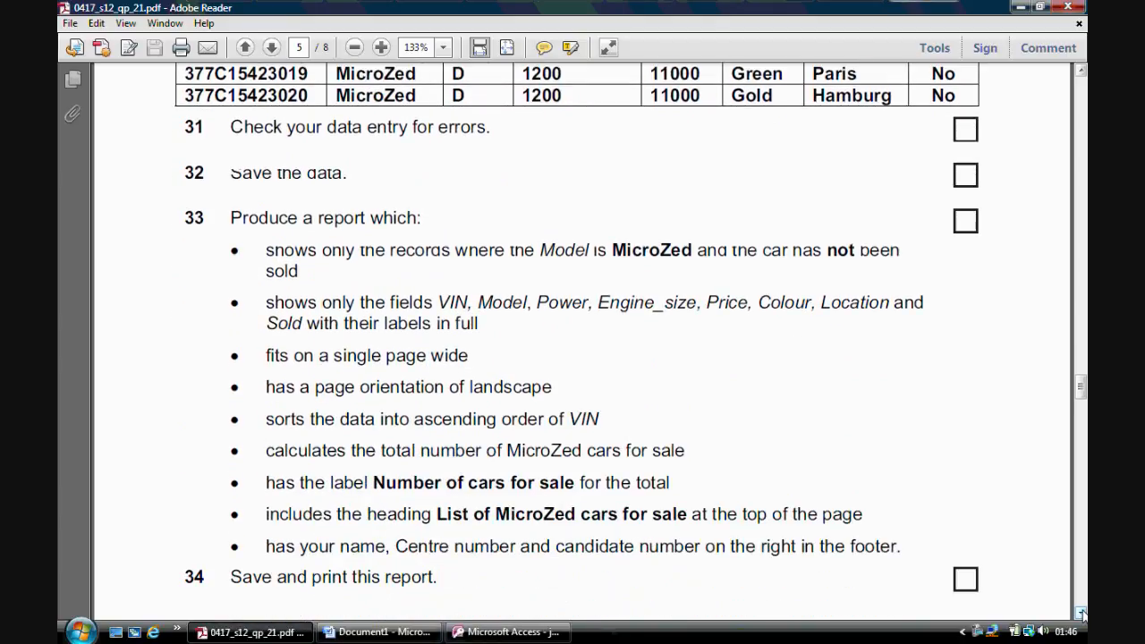
{"action": "left_click", "coordinate": [507, 631]}
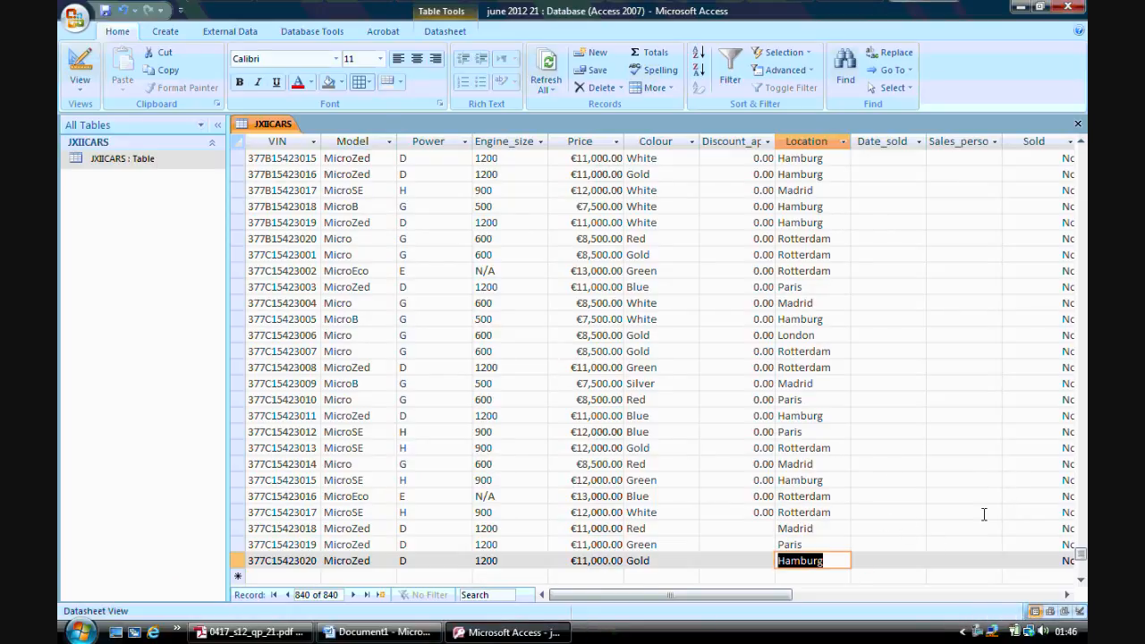
{"action": "right_click", "coordinate": [979, 632]}
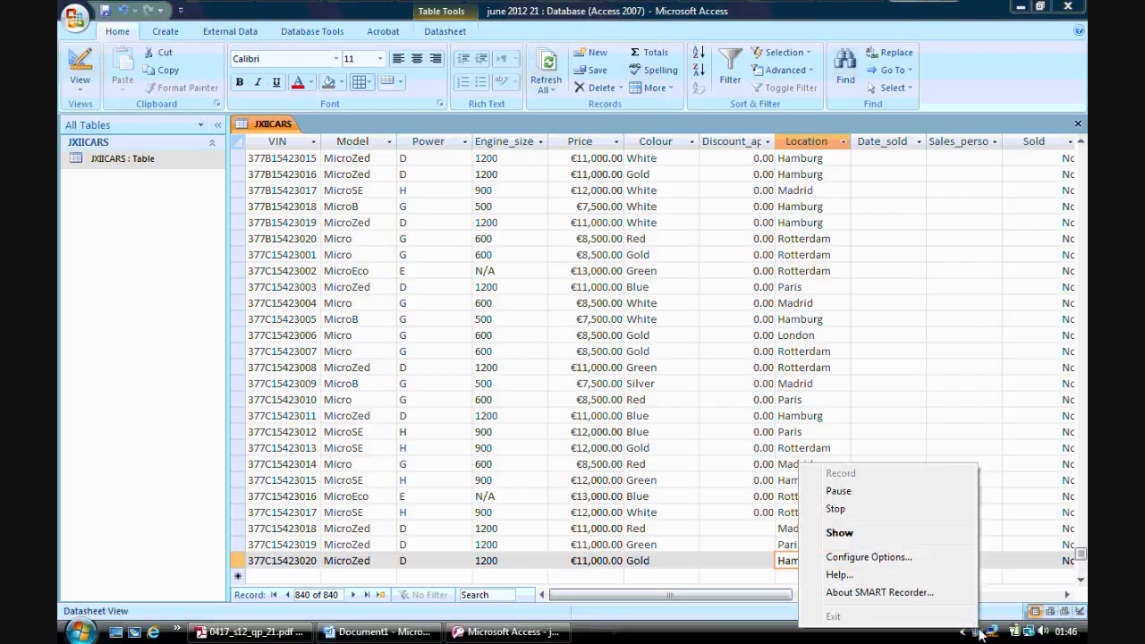
{"action": "left_click", "coordinate": [860, 513]}
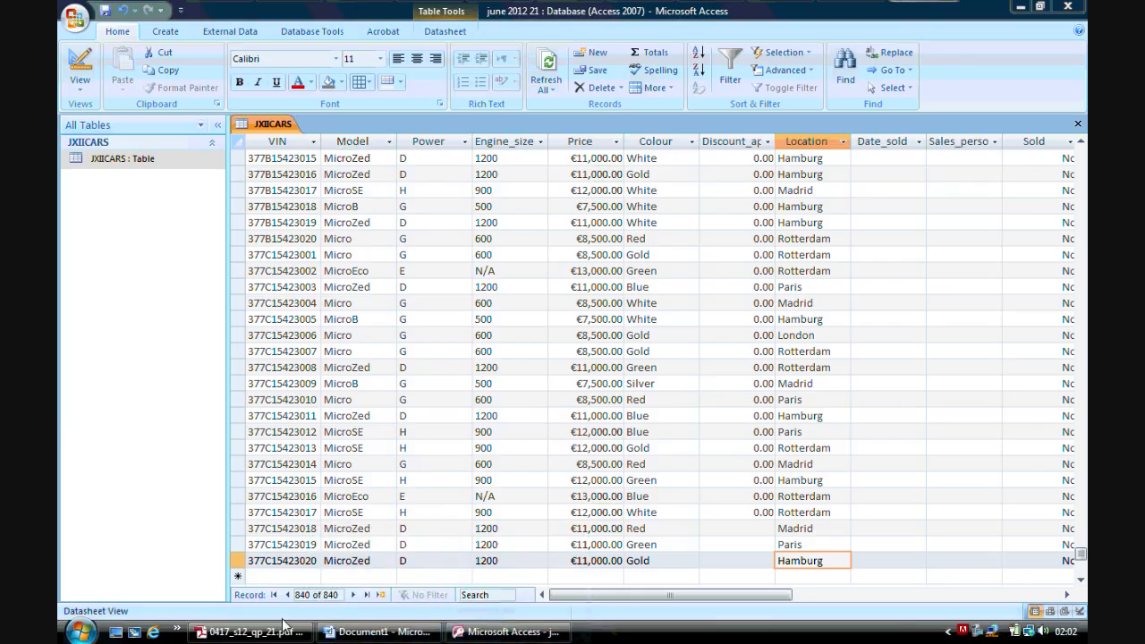
Review question 33 in the exam paper, then build a simple detail query in Access with all fields of JXIICARS
{"action": "left_click", "coordinate": [250, 631]}
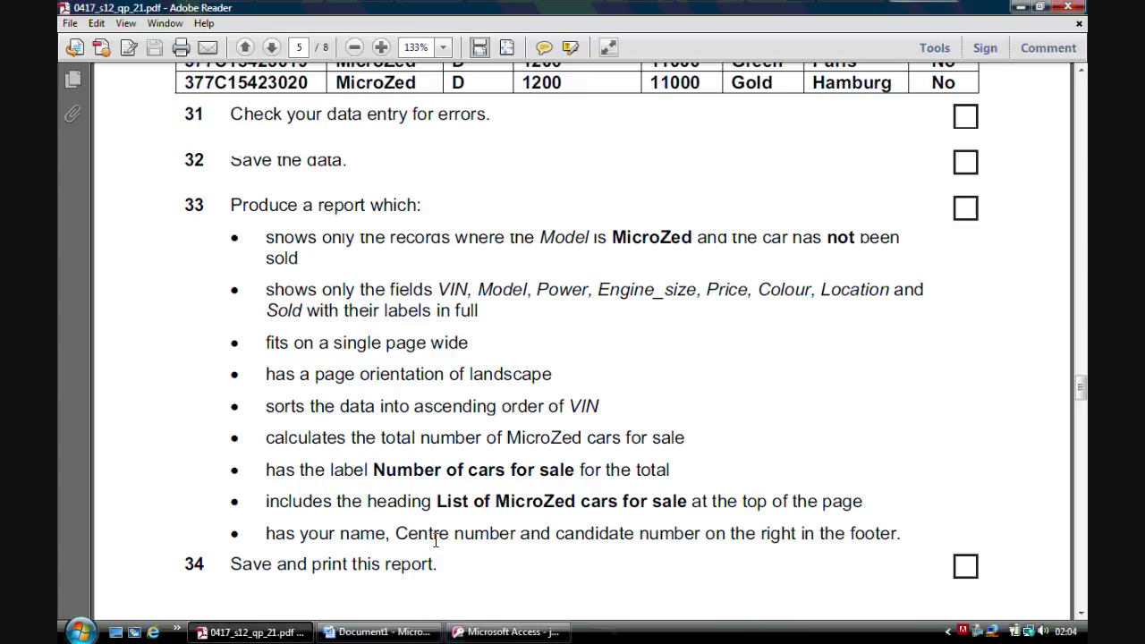
{"action": "left_click", "coordinate": [521, 632]}
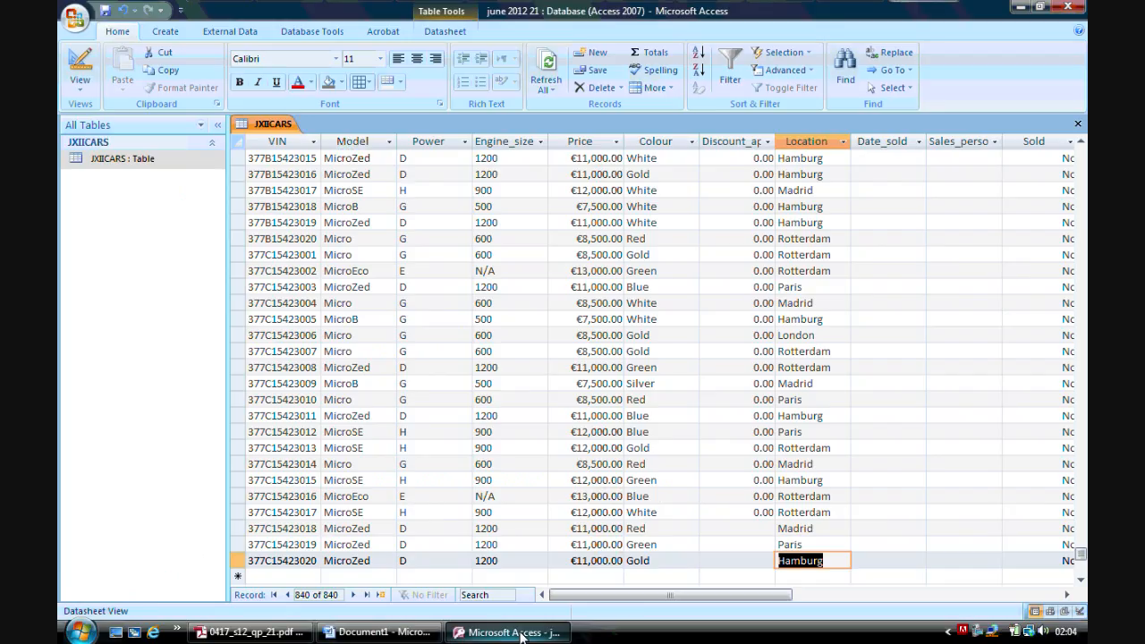
{"action": "left_click", "coordinate": [166, 33]}
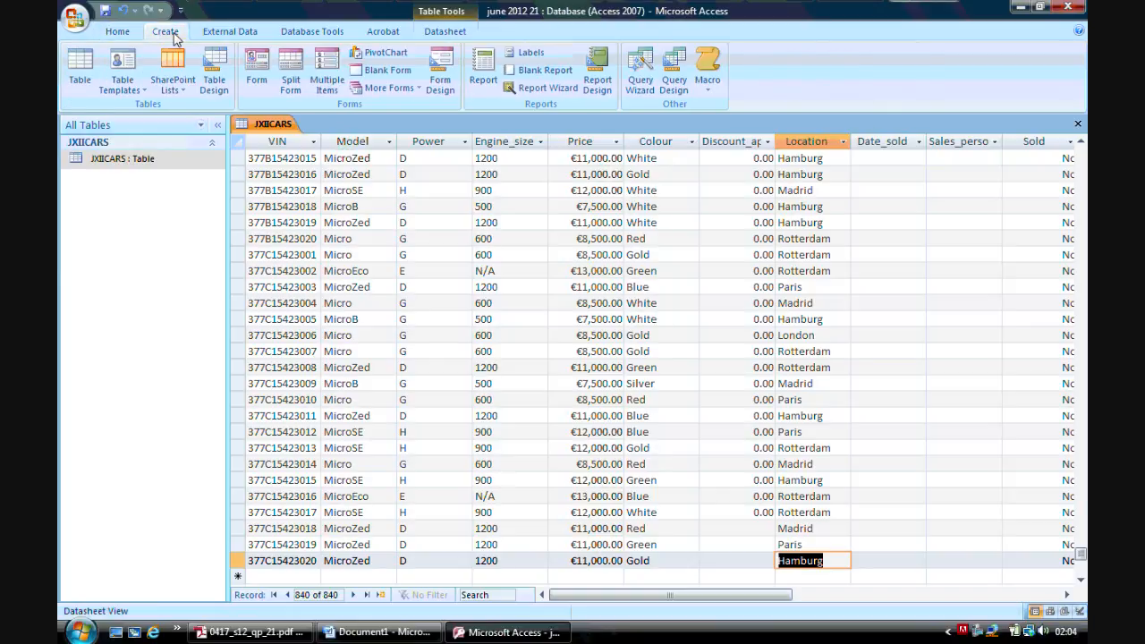
{"action": "left_click", "coordinate": [642, 95]}
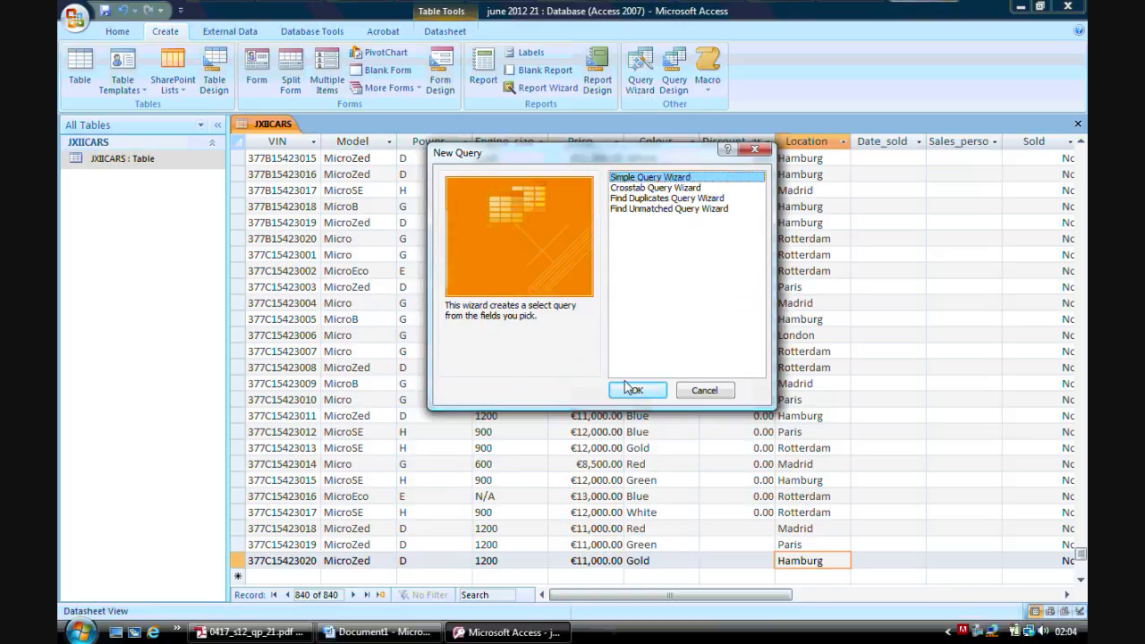
{"action": "left_click", "coordinate": [638, 391]}
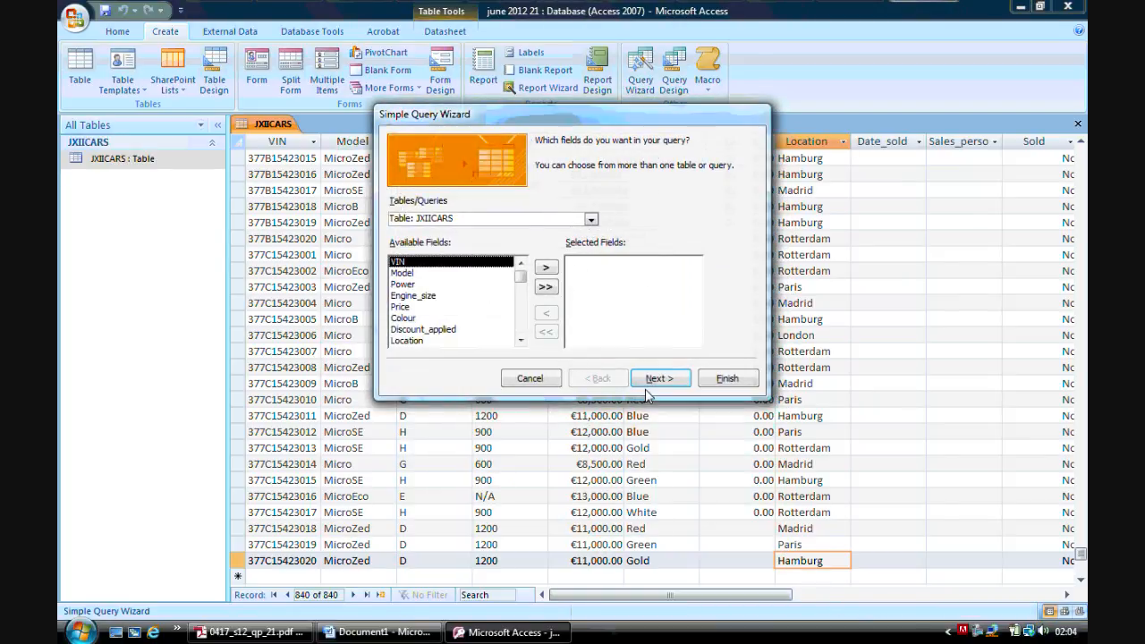
{"action": "left_click", "coordinate": [551, 293]}
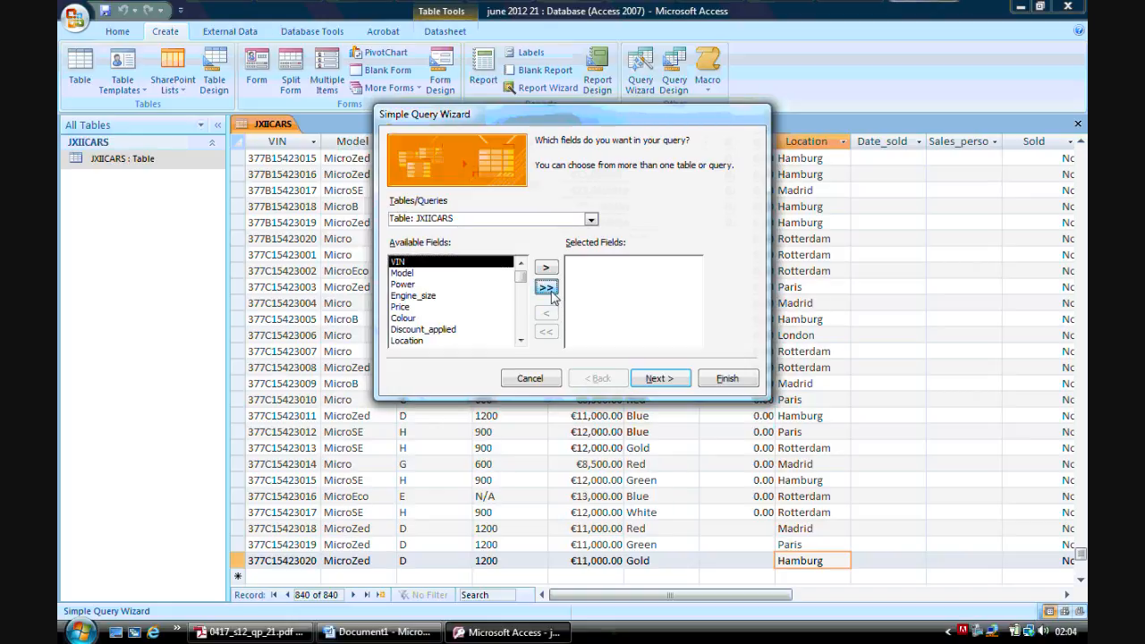
{"action": "left_click", "coordinate": [659, 378]}
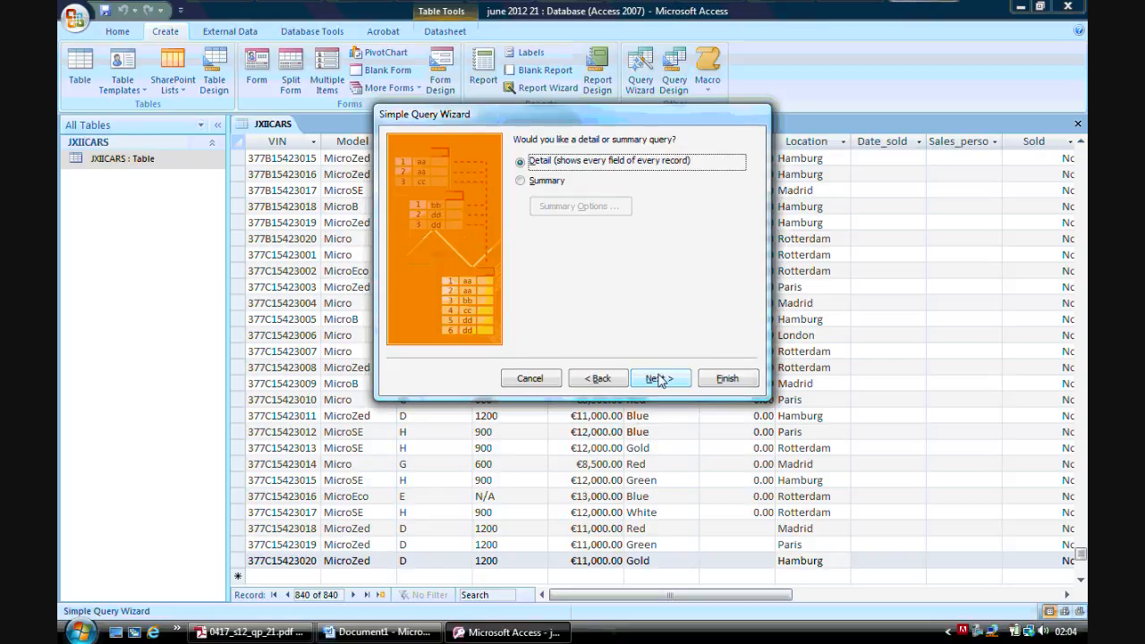
{"action": "left_click", "coordinate": [660, 378]}
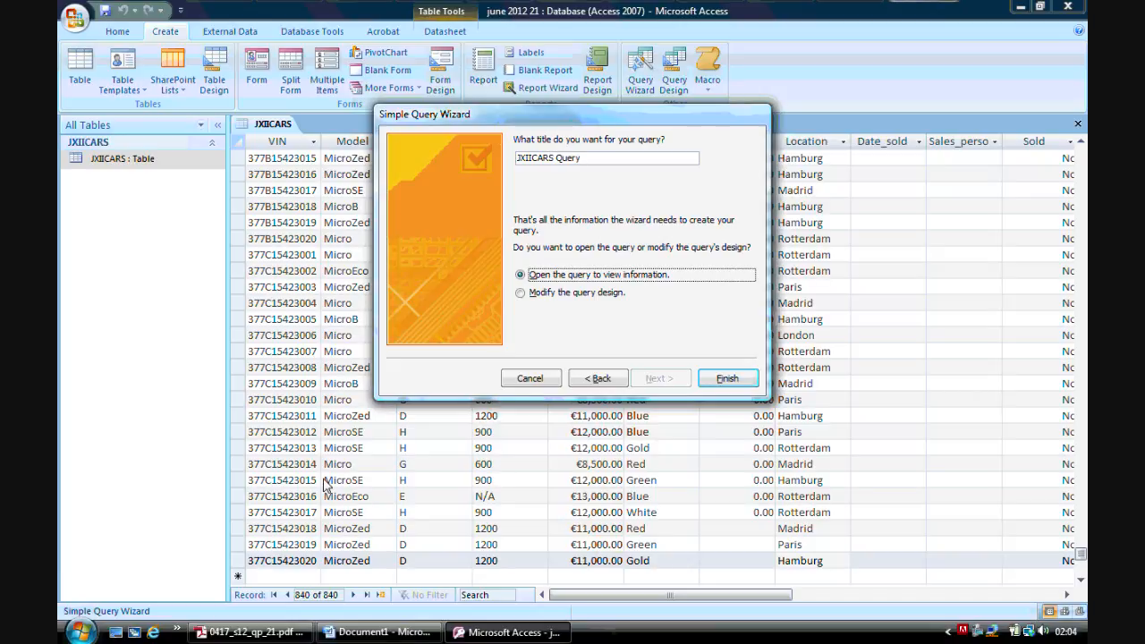
Title the query "List of MicroZed cars for sale" after the heading in question 33 and open its design for modification
{"action": "left_click", "coordinate": [272, 634]}
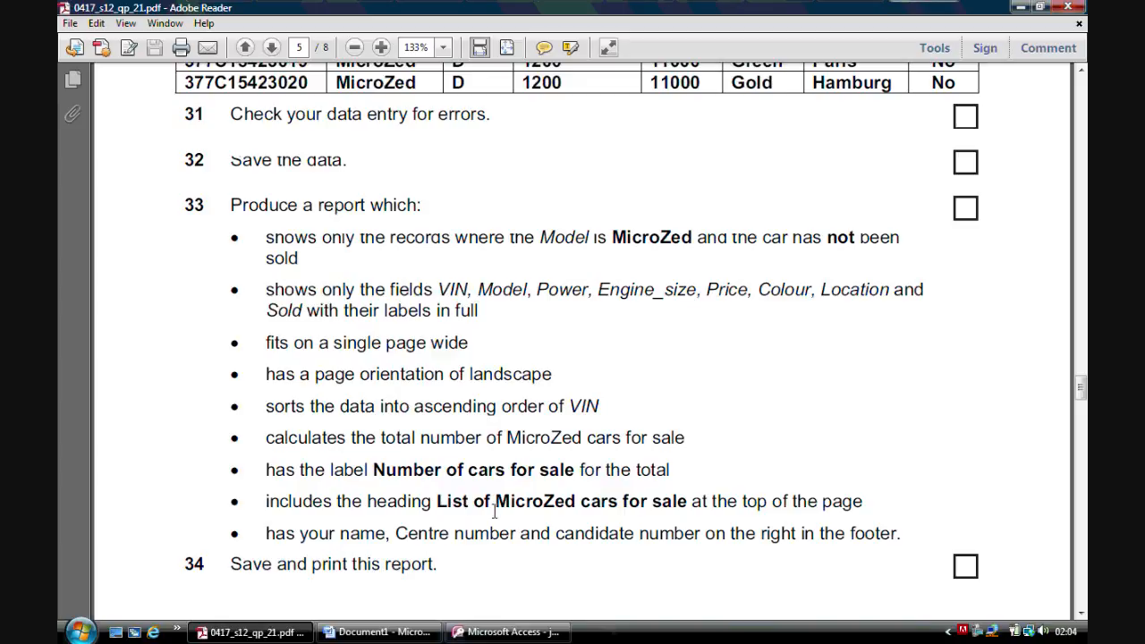
{"action": "left_click", "coordinate": [506, 632]}
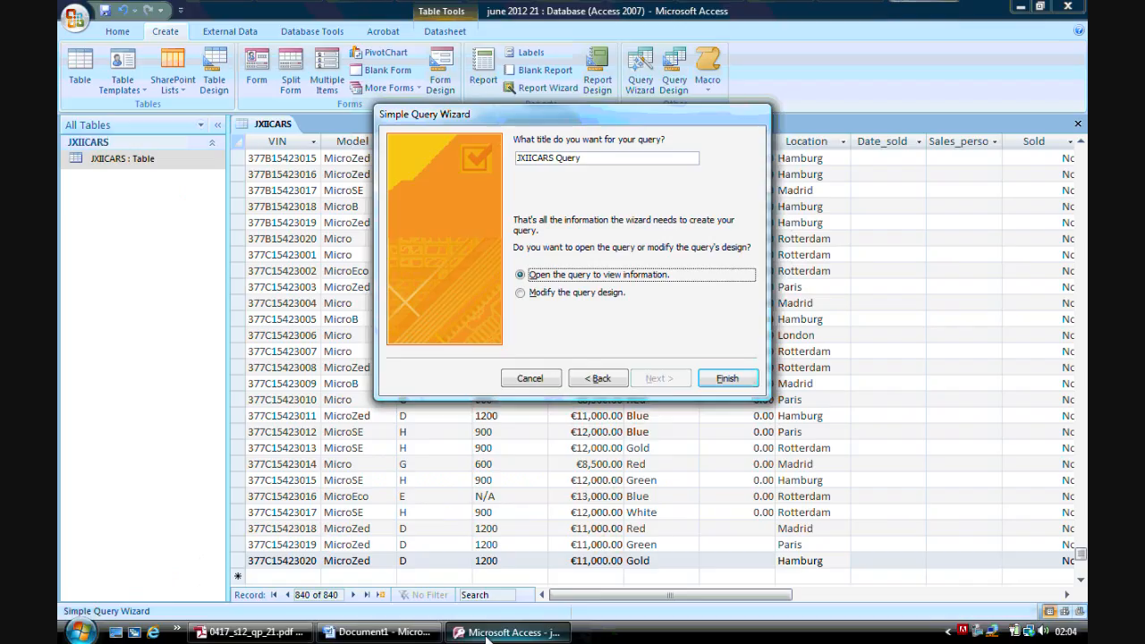
{"action": "left_click_drag", "start_coordinate": [597, 157], "coordinate": [466, 161]}
{"action": "key", "text": "Caps_Lock"}
{"action": "type", "text": "L"}
{"action": "key", "text": "Caps_Lock"}
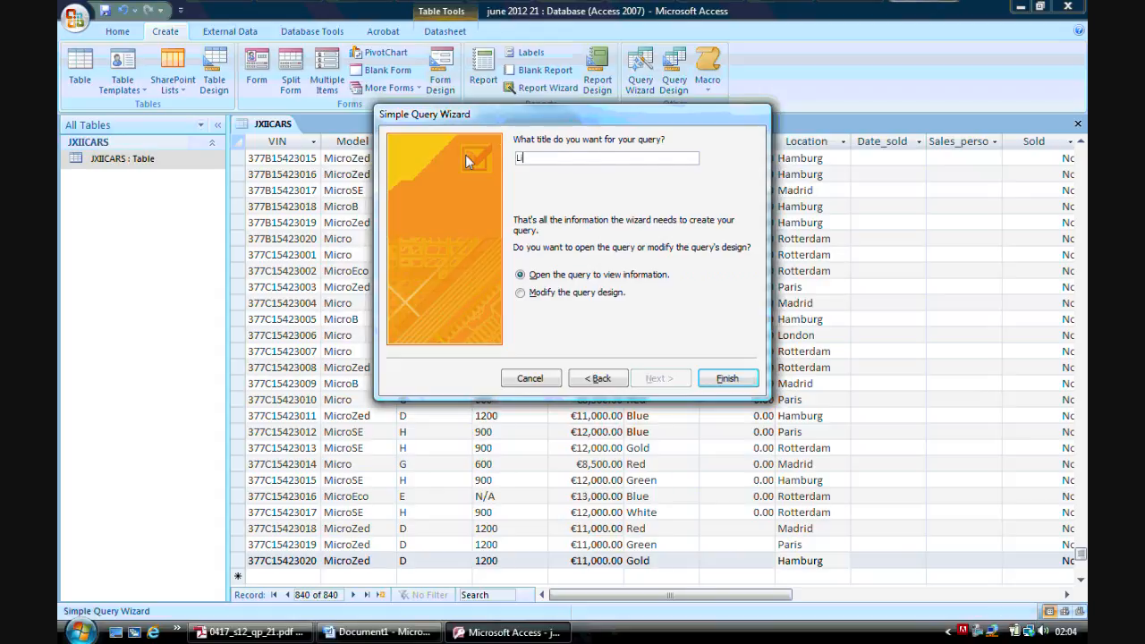
{"action": "type", "text": "ist of"}
{"action": "key", "text": "Caps_Lock"}
{"action": "type", "text": "M"}
{"action": "key", "text": "Caps_Lock"}
{"action": "type", "text": "icro"}
{"action": "key", "text": "Caps_Lock"}
{"action": "type", "text": "Z"}
{"action": "key", "text": "Caps_Lock"}
{"action": "type", "text": "ed case"}
{"action": "key", "text": "BackSpace"}
{"action": "key", "text": "BackSpace"}
{"action": "type", "text": "rs for sale"}
{"action": "left_click", "coordinate": [523, 295]}
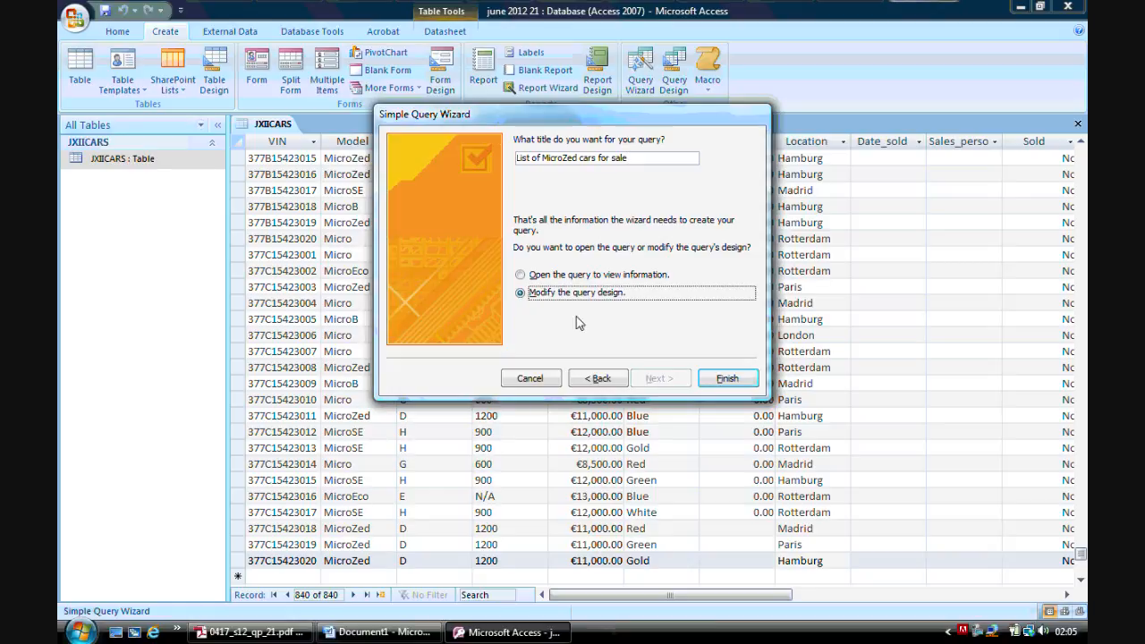
{"action": "left_click", "coordinate": [727, 379]}
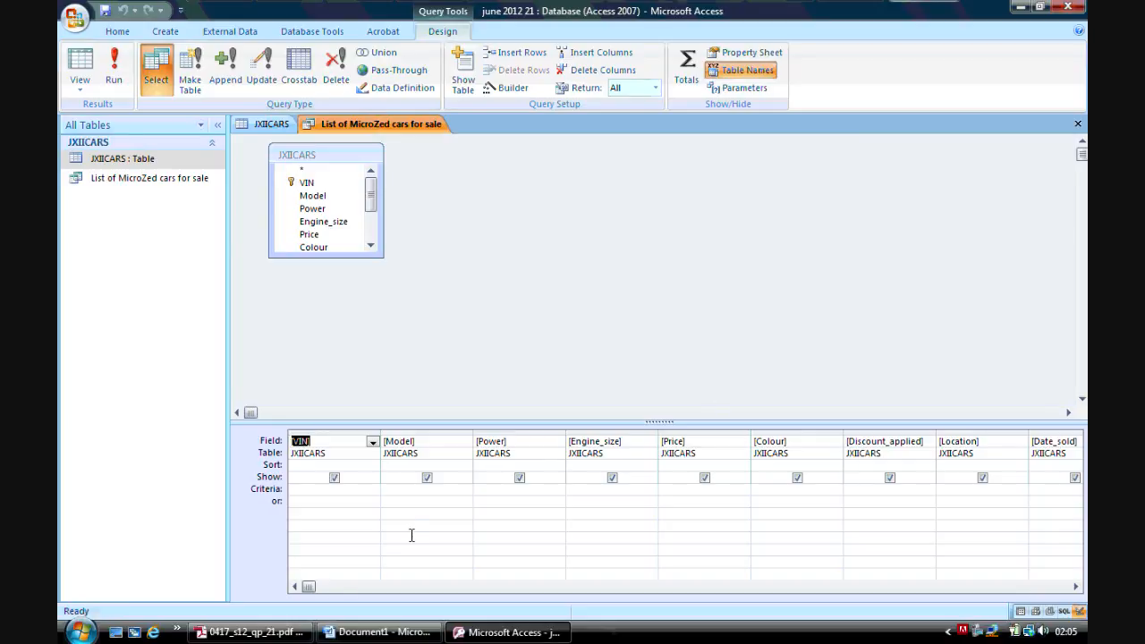
Check question 33's record conditions in the exam paper and set the query's Model criterion to MicroZed
{"action": "left_click", "coordinate": [300, 633]}
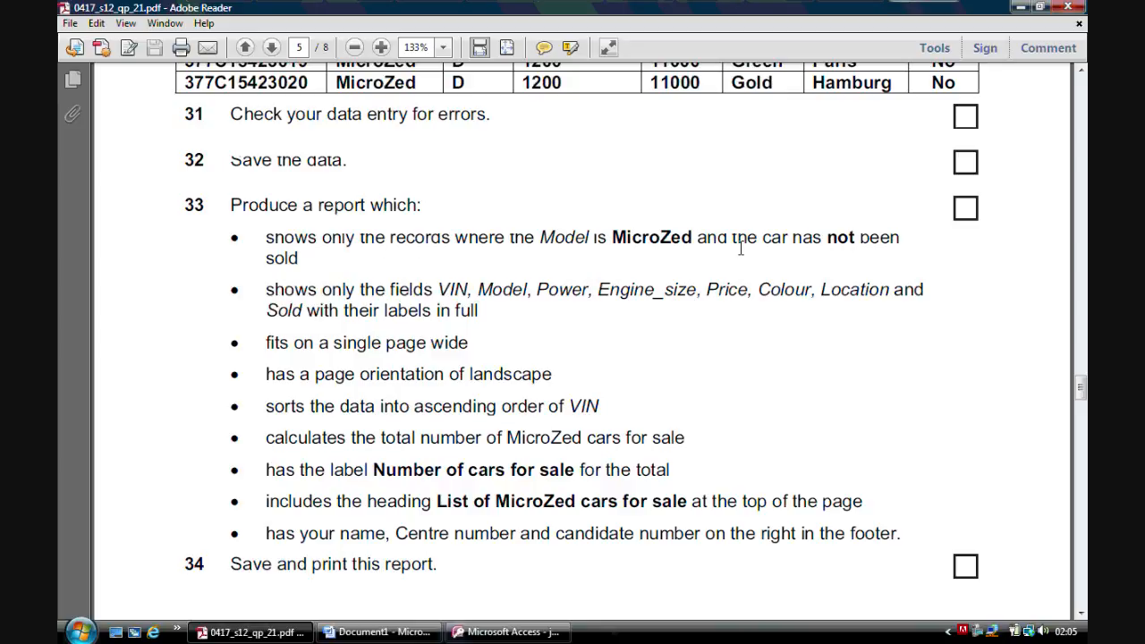
{"action": "left_click", "coordinate": [506, 631]}
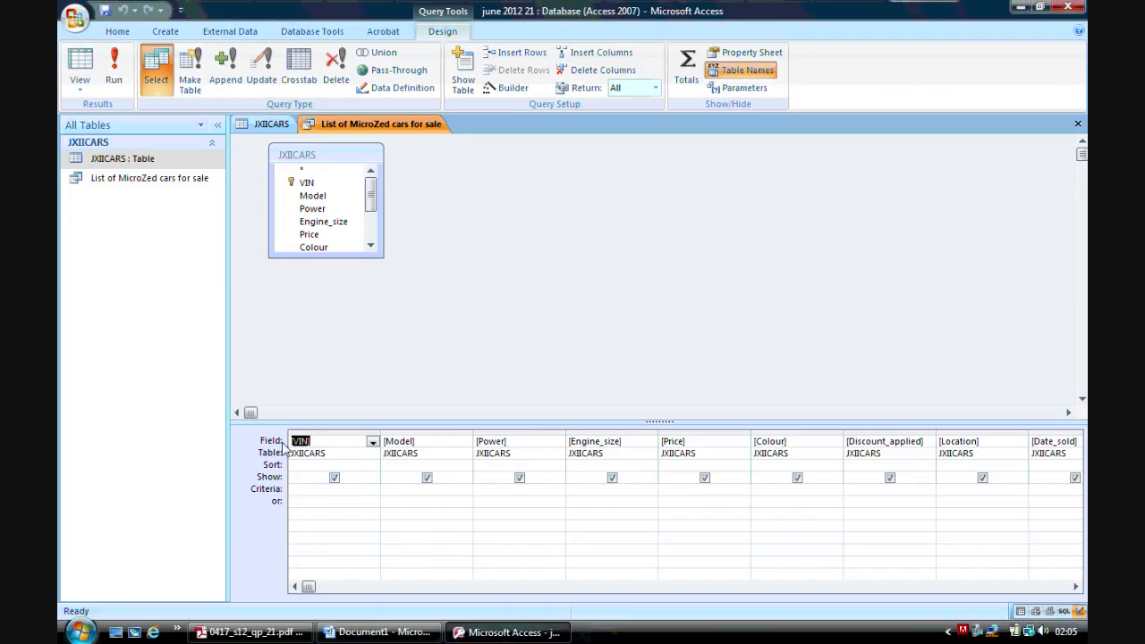
{"action": "left_click", "coordinate": [402, 442]}
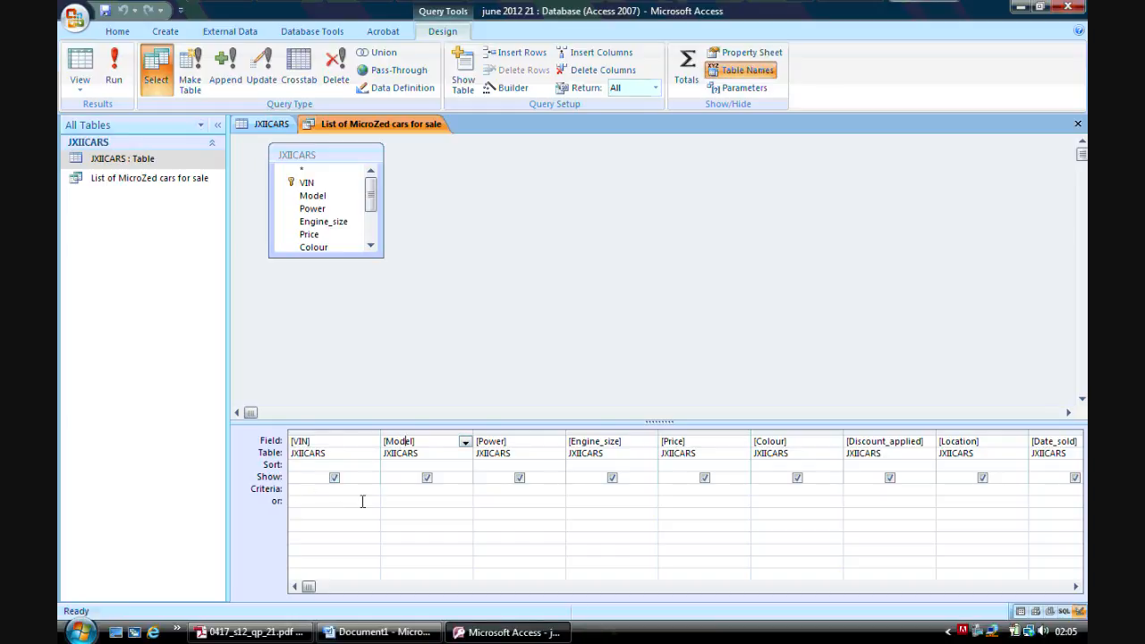
{"action": "left_click", "coordinate": [391, 490]}
{"action": "key", "text": "Caps_Lock"}
{"action": "type", "text": "M"}
{"action": "key", "text": "Caps_Lock"}
{"action": "key", "text": "Caps_Lock"}
{"action": "type", "text": "icroZ"}
{"action": "key", "text": "Caps_Lock"}
{"action": "type", "text": "ed"}
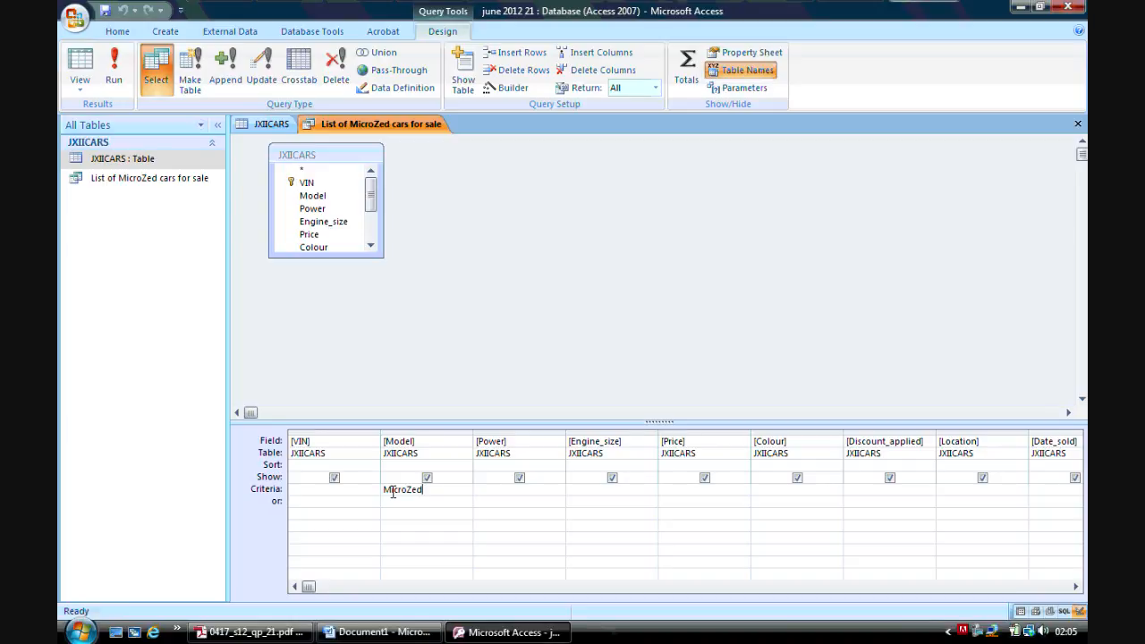
Set the criterion of the Sold field to No and recheck question 33 in the exam paper
{"action": "left_click", "coordinate": [492, 504]}
{"action": "left_click", "coordinate": [1075, 587]}
{"action": "left_click", "coordinate": [1076, 587]}
{"action": "left_click", "coordinate": [1075, 587]}
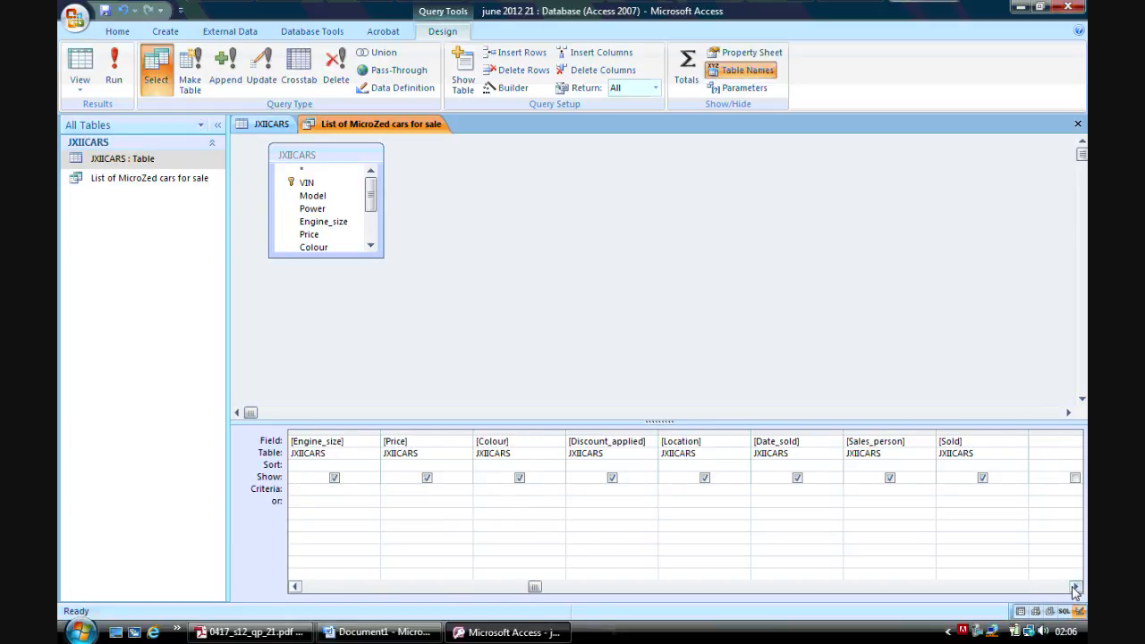
{"action": "left_click", "coordinate": [1076, 587]}
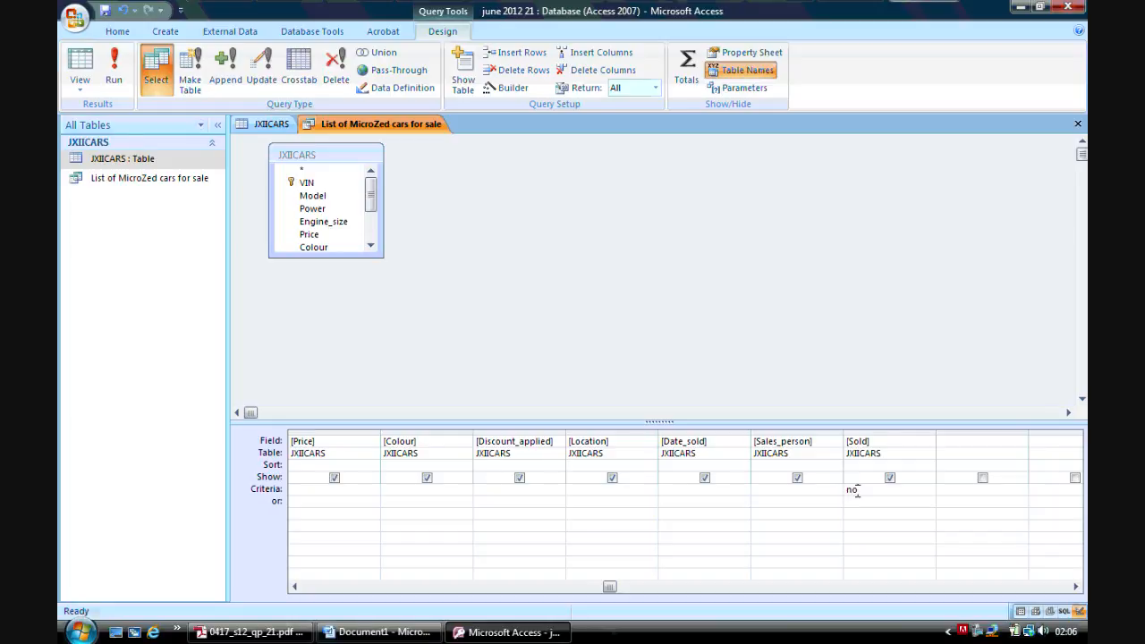
{"action": "left_click", "coordinate": [250, 631]}
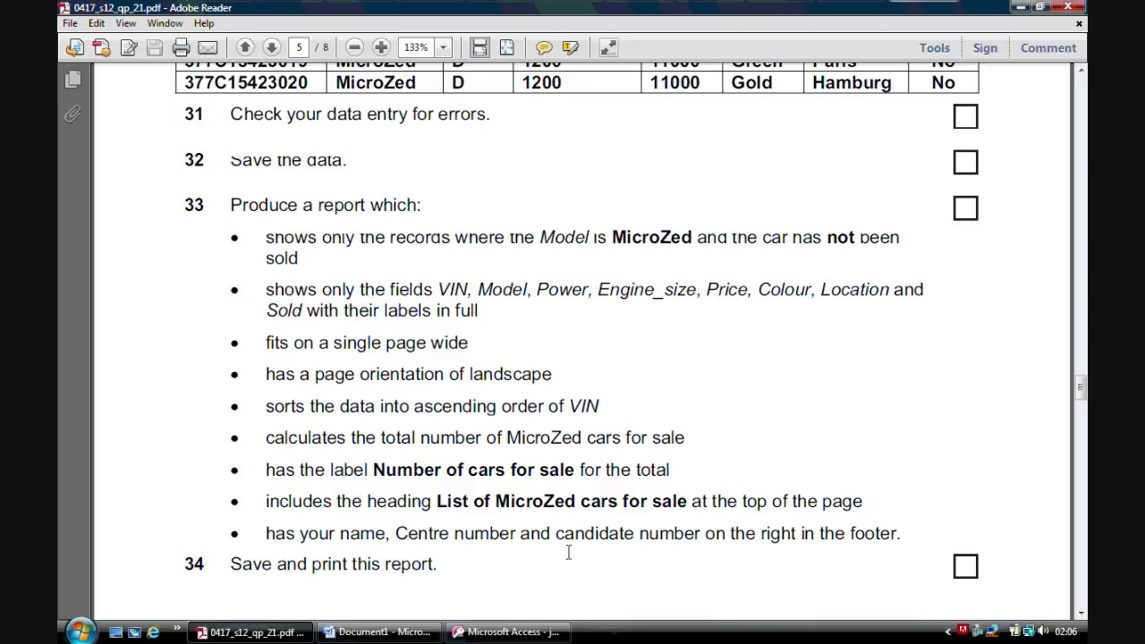
{"action": "left_click", "coordinate": [506, 631]}
{"action": "left_click", "coordinate": [895, 517]}
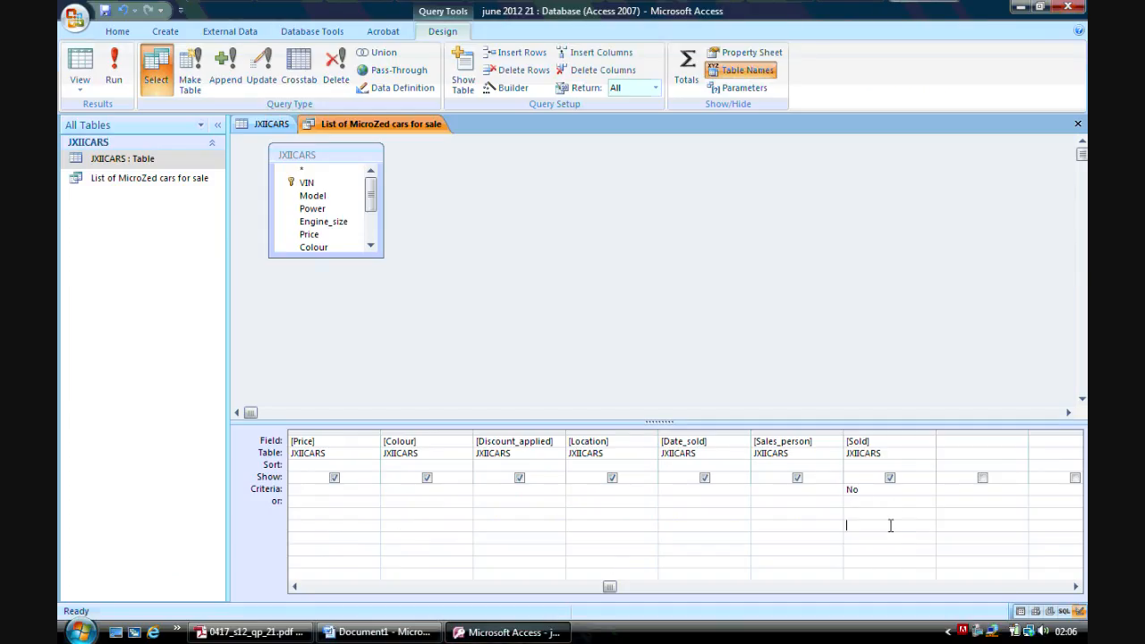
Check the required fields in question 33 and hide Discount_applied, Date_sold and Sales_person from the query output
{"action": "left_click_drag", "start_coordinate": [295, 588], "coordinate": [296, 595]}
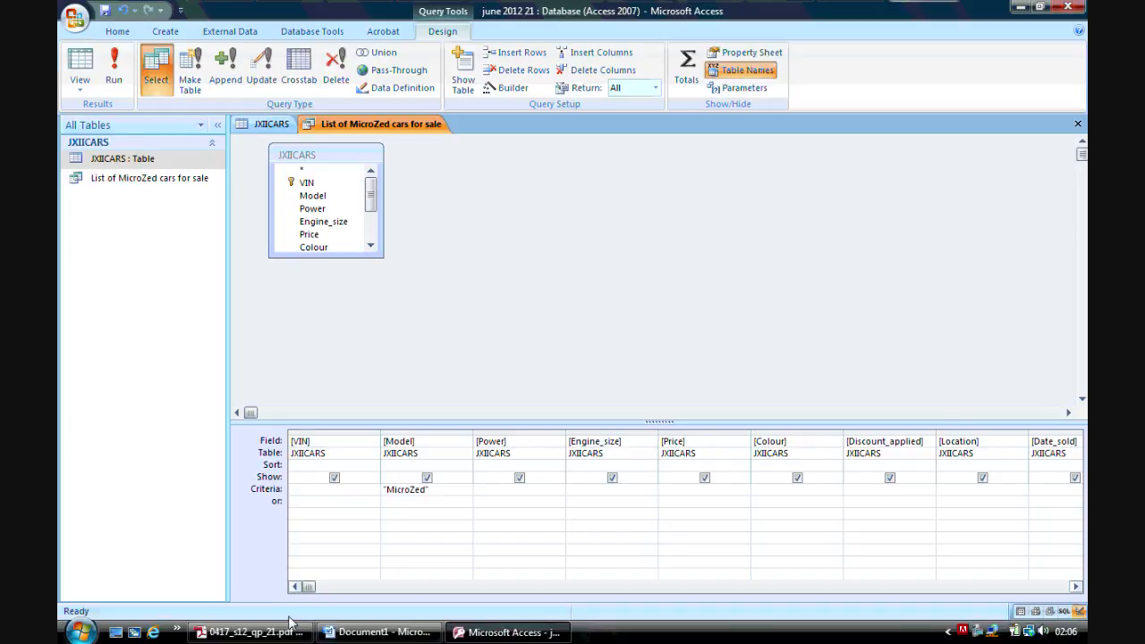
{"action": "left_click", "coordinate": [284, 633]}
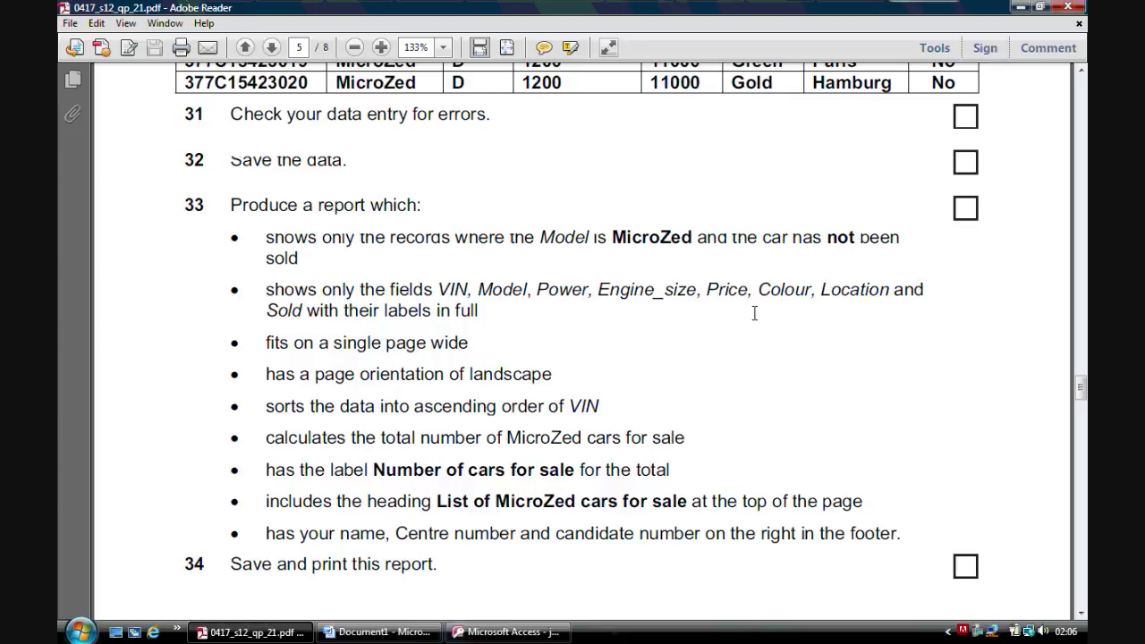
{"action": "left_click", "coordinate": [505, 632]}
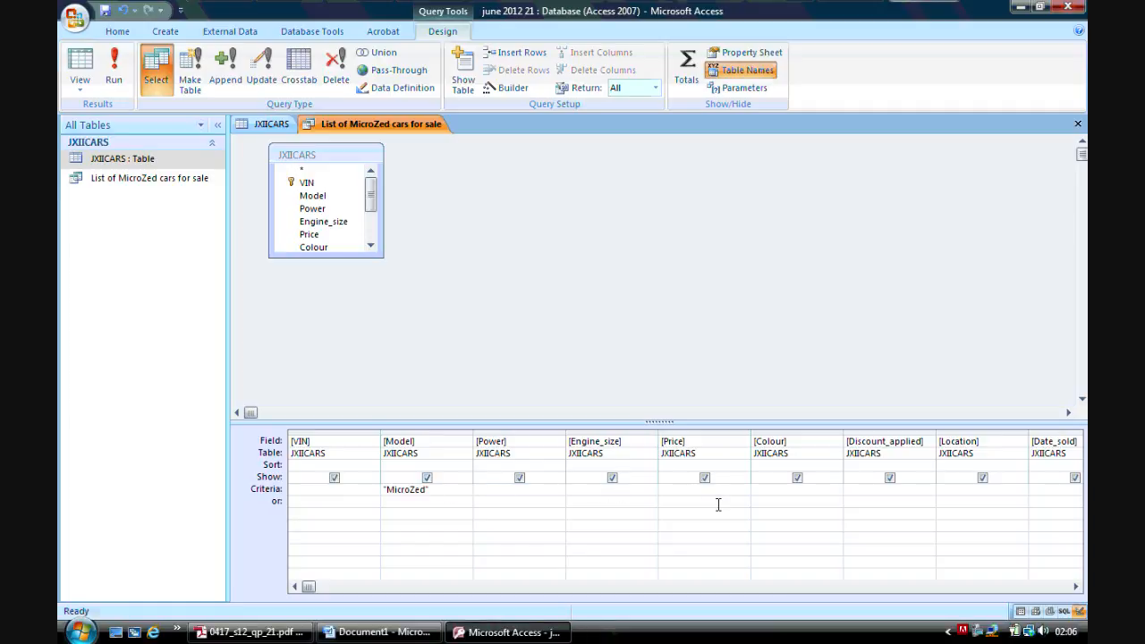
{"action": "left_click", "coordinate": [890, 478]}
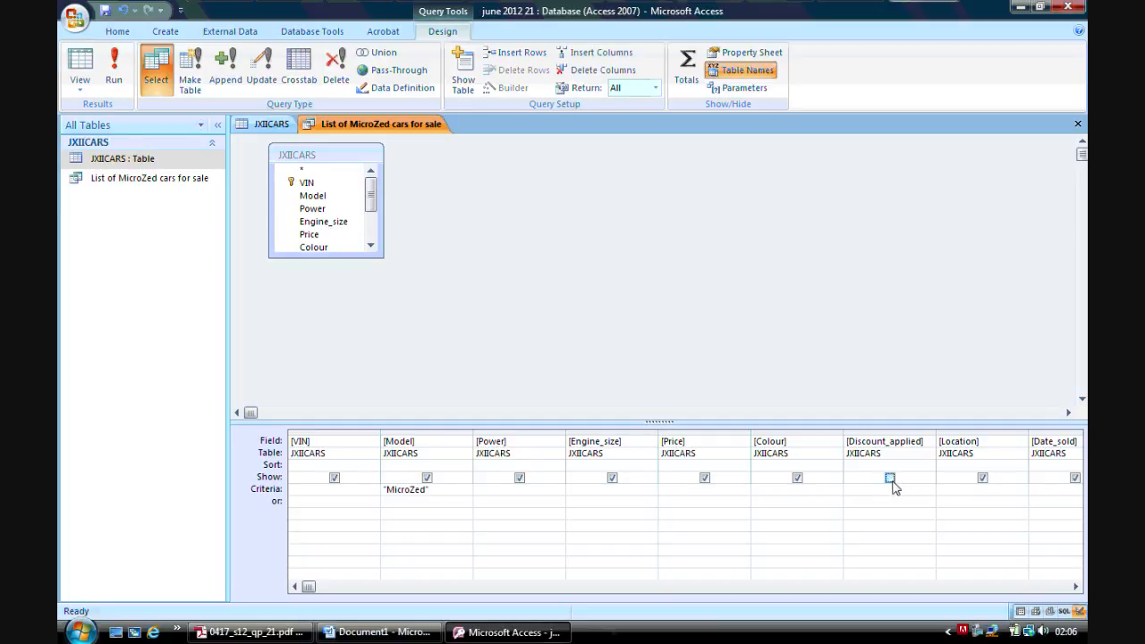
{"action": "left_click", "coordinate": [1076, 586]}
{"action": "left_click", "coordinate": [1077, 587]}
{"action": "left_click", "coordinate": [1076, 587]}
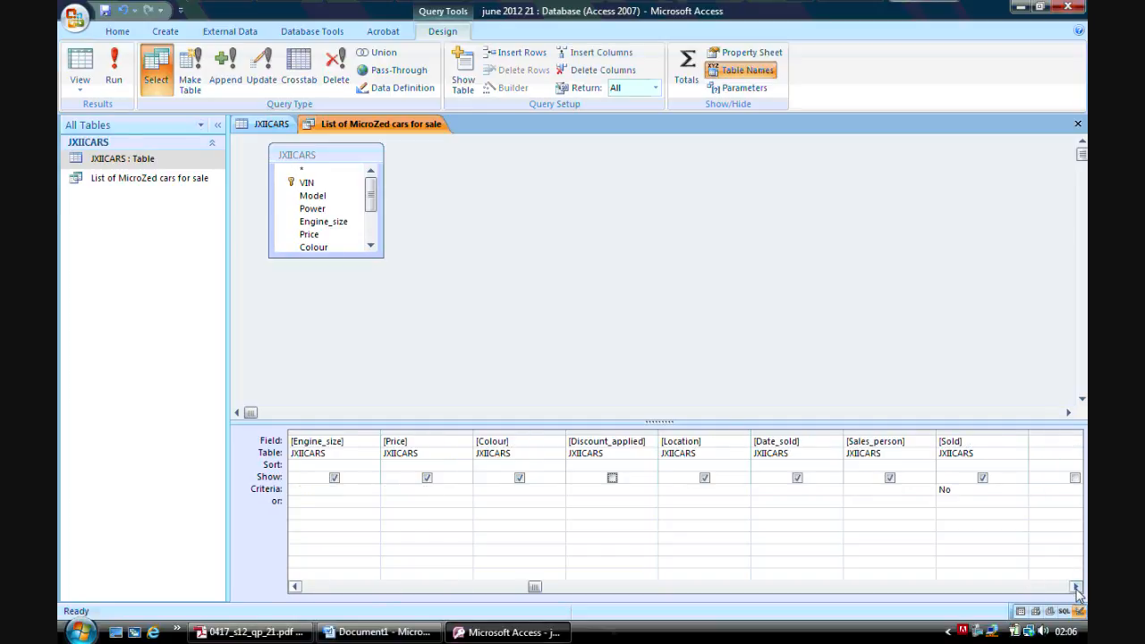
{"action": "left_click", "coordinate": [1077, 587]}
{"action": "left_click", "coordinate": [1077, 587]}
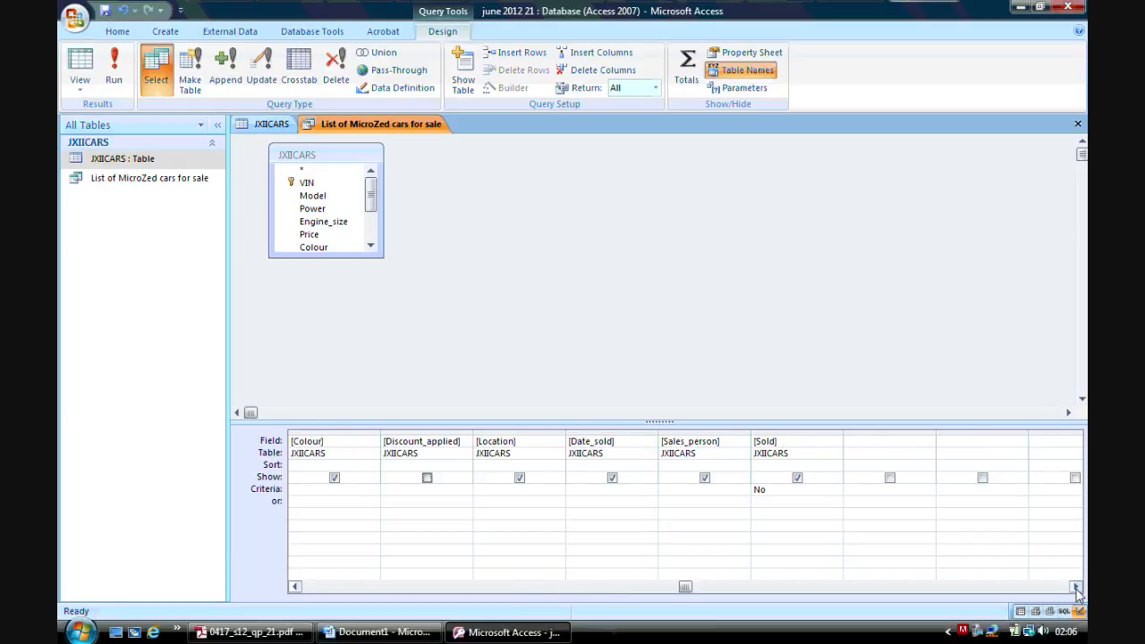
{"action": "left_click", "coordinate": [614, 483]}
{"action": "left_click", "coordinate": [707, 483]}
Check the sort order in question 33 and sort the query by VIN in ascending order
{"action": "left_click_drag", "start_coordinate": [298, 589], "coordinate": [299, 589]}
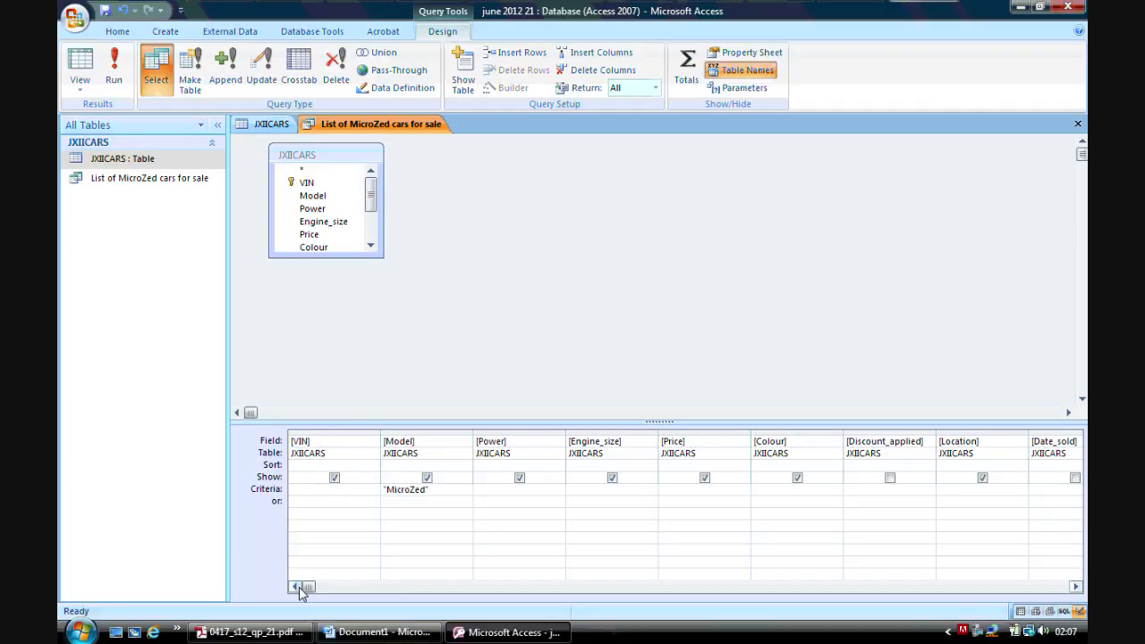
{"action": "left_click", "coordinate": [255, 631]}
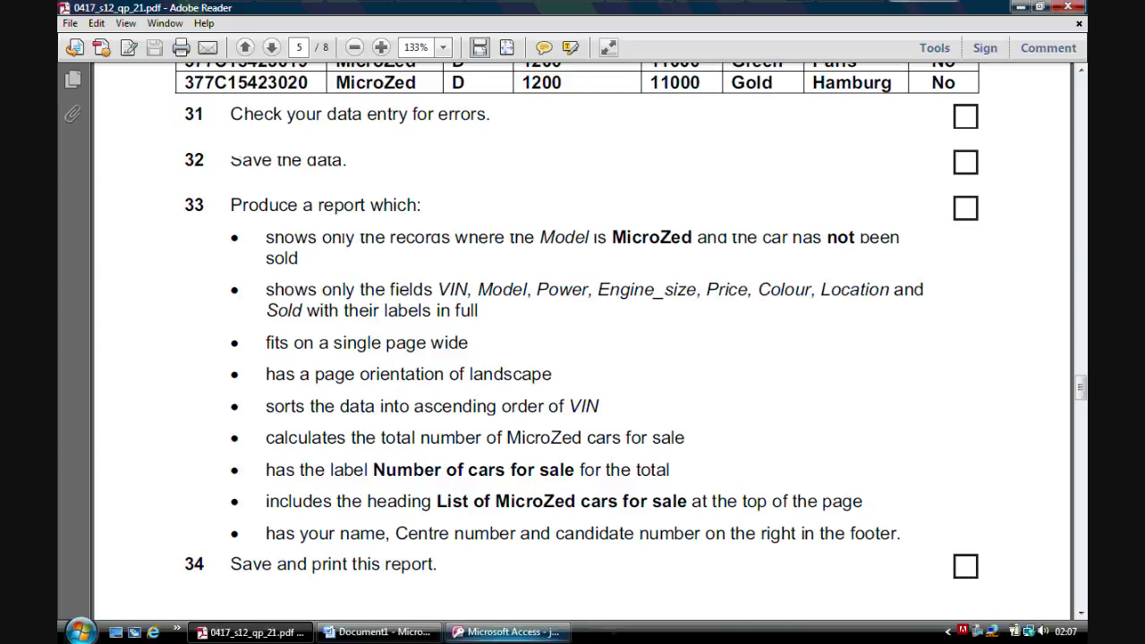
{"action": "left_click", "coordinate": [507, 632]}
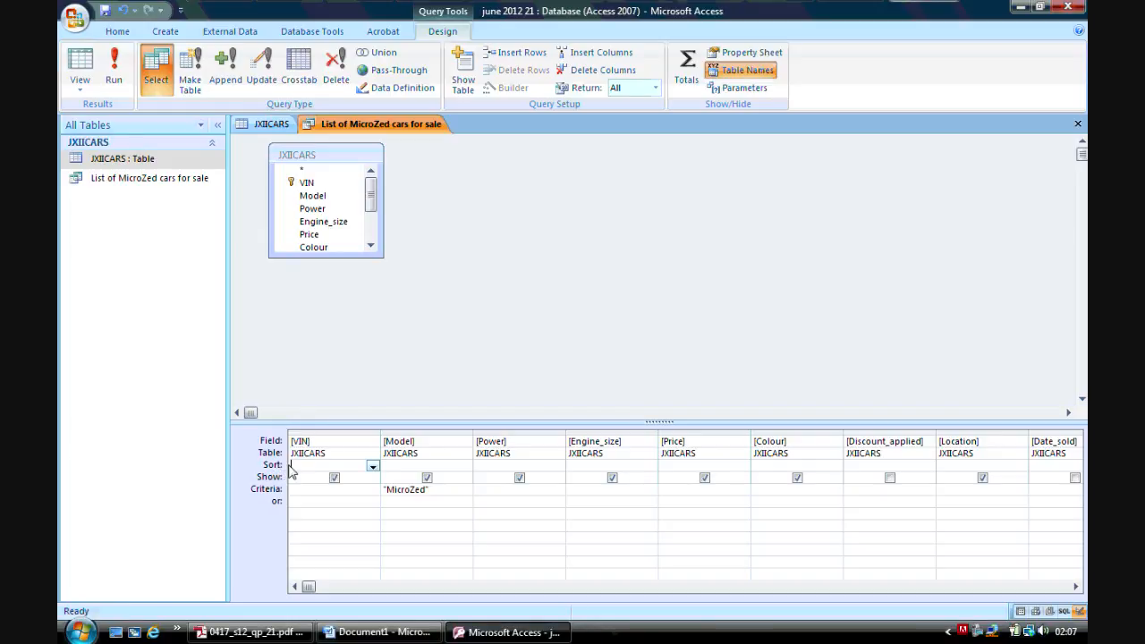
{"action": "left_click", "coordinate": [373, 467]}
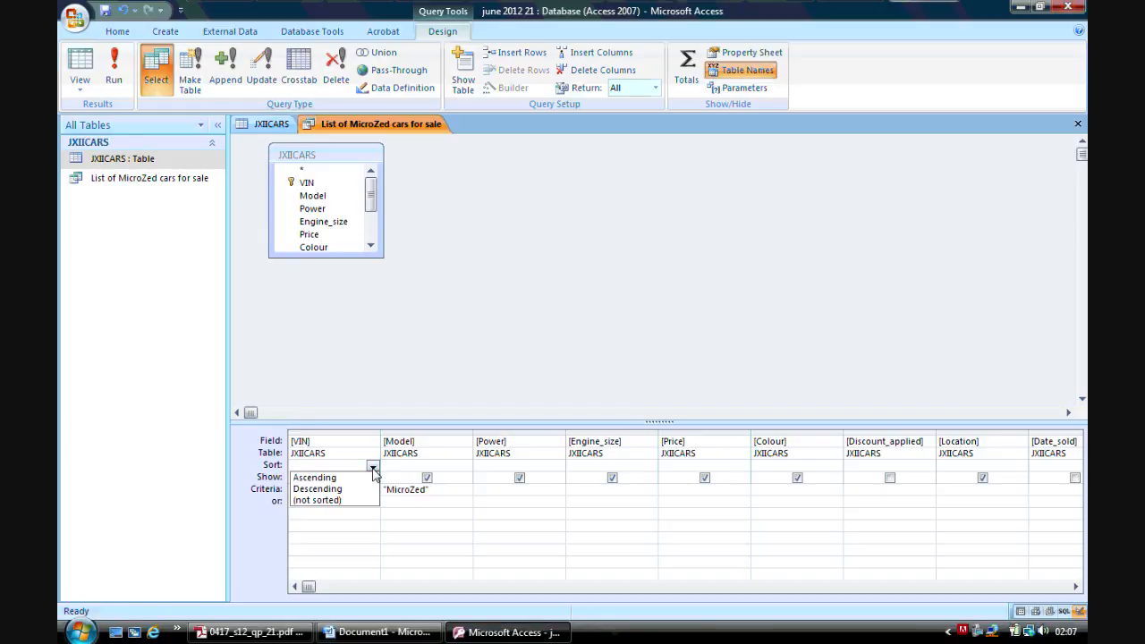
{"action": "left_click", "coordinate": [364, 477]}
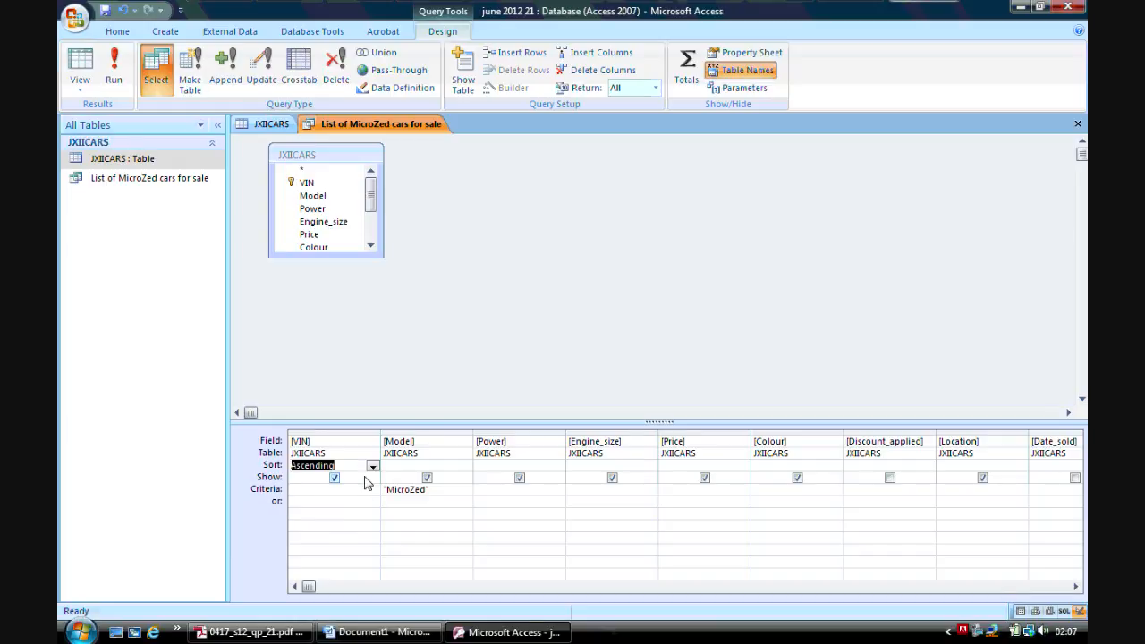
Check the remaining requirements of question 33 in the exam paper and run the MicroZed query in Access
{"action": "left_click", "coordinate": [250, 633]}
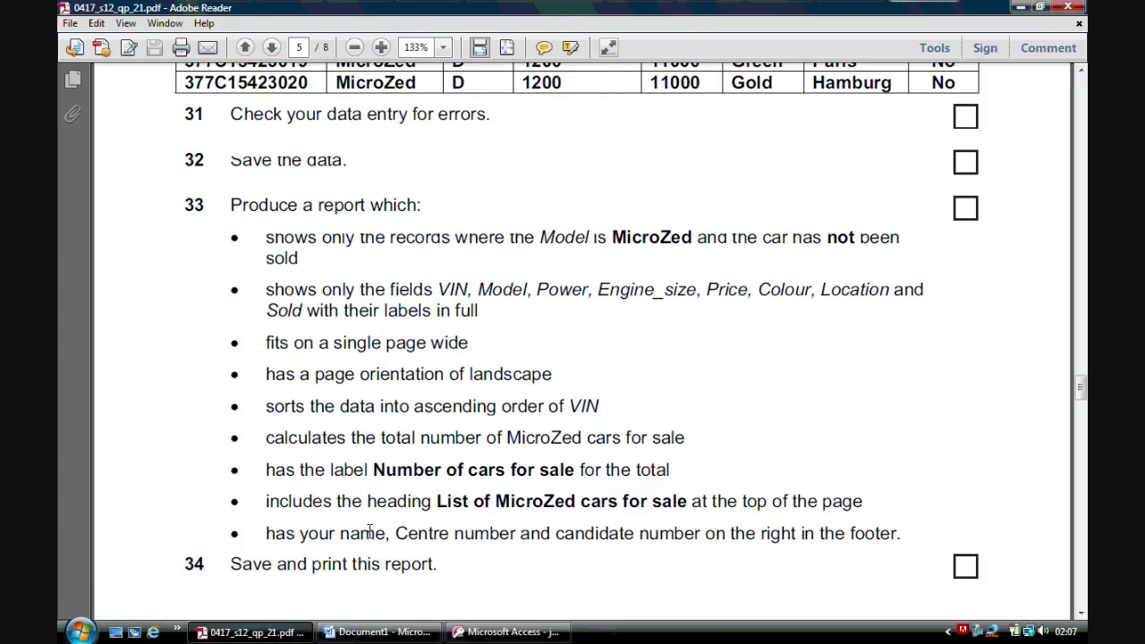
{"action": "left_click", "coordinate": [487, 631]}
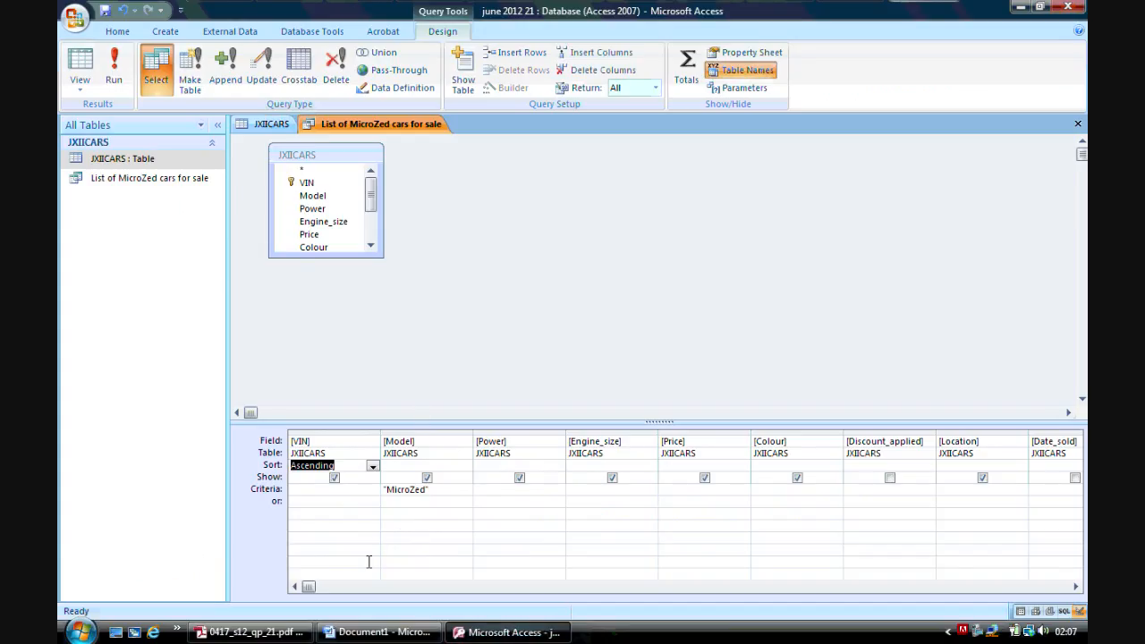
{"action": "left_click", "coordinate": [115, 86]}
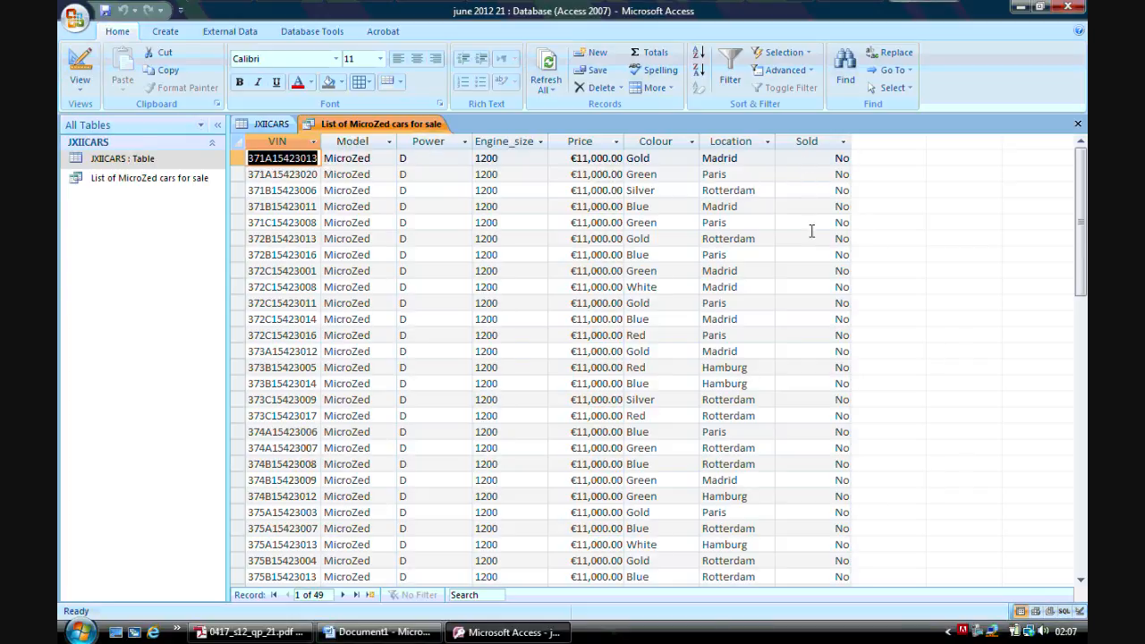
Start a Report Wizard report from the List of MicroZed cars for sale query, saving the query and including all its fields
{"action": "left_click_drag", "start_coordinate": [1082, 260], "coordinate": [1082, 165]}
{"action": "left_click", "coordinate": [173, 33]}
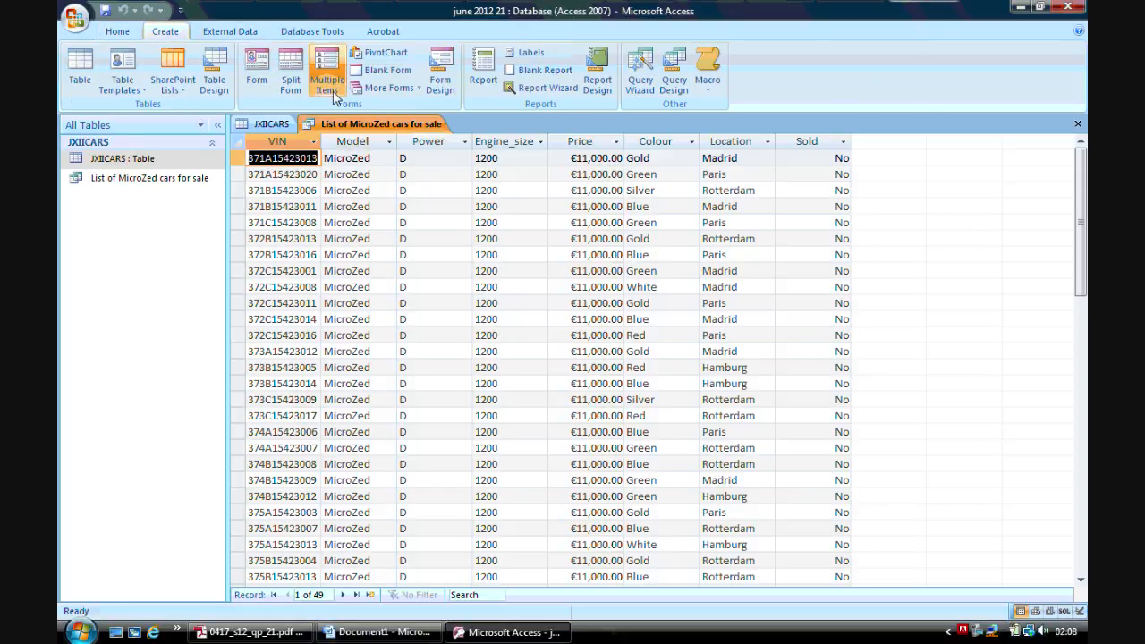
{"action": "left_click", "coordinate": [534, 93]}
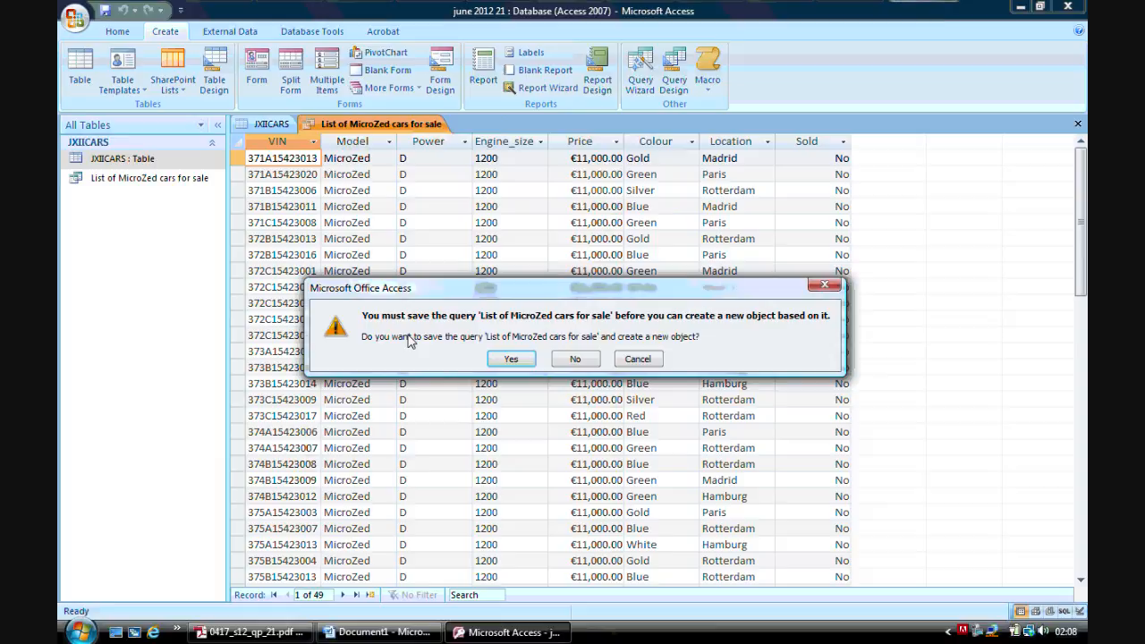
{"action": "left_click", "coordinate": [511, 360]}
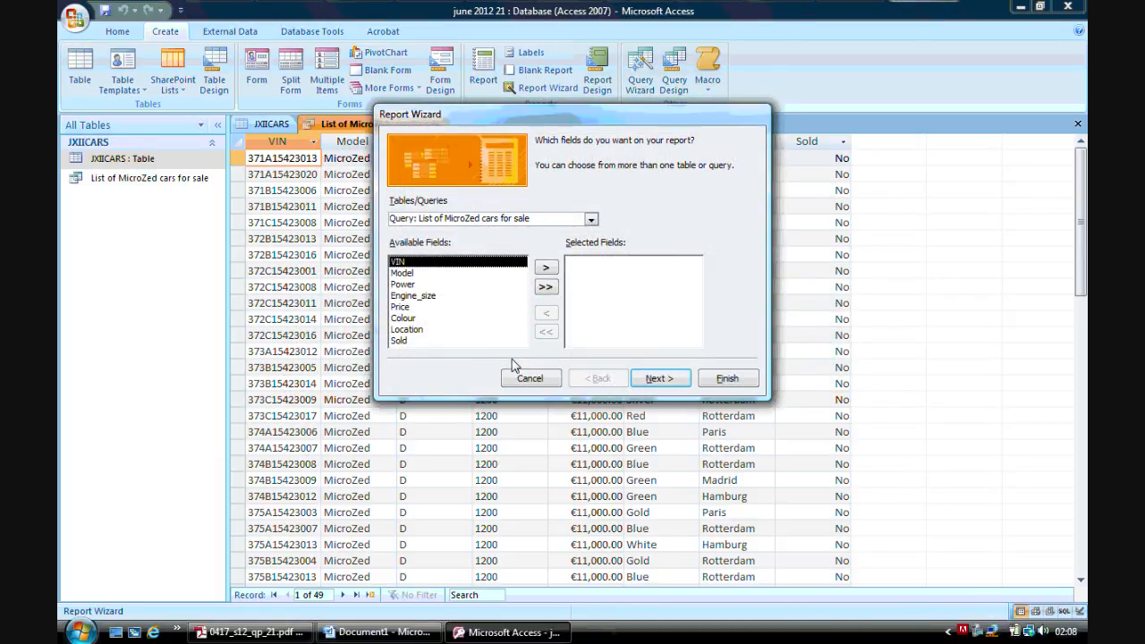
{"action": "left_click", "coordinate": [546, 288]}
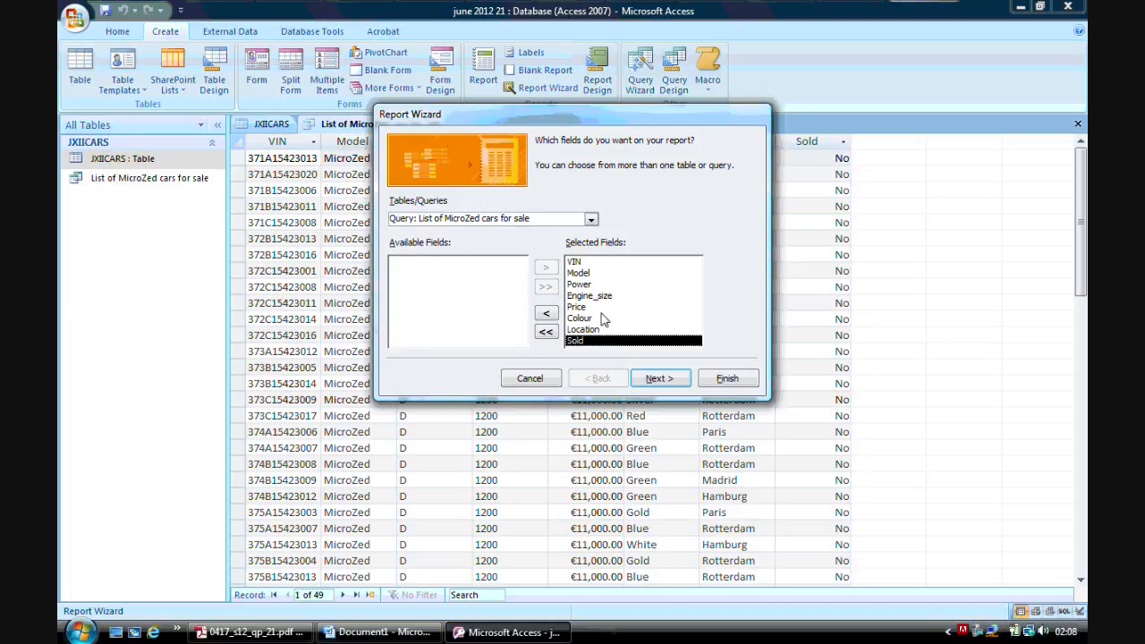
{"action": "left_click", "coordinate": [658, 378]}
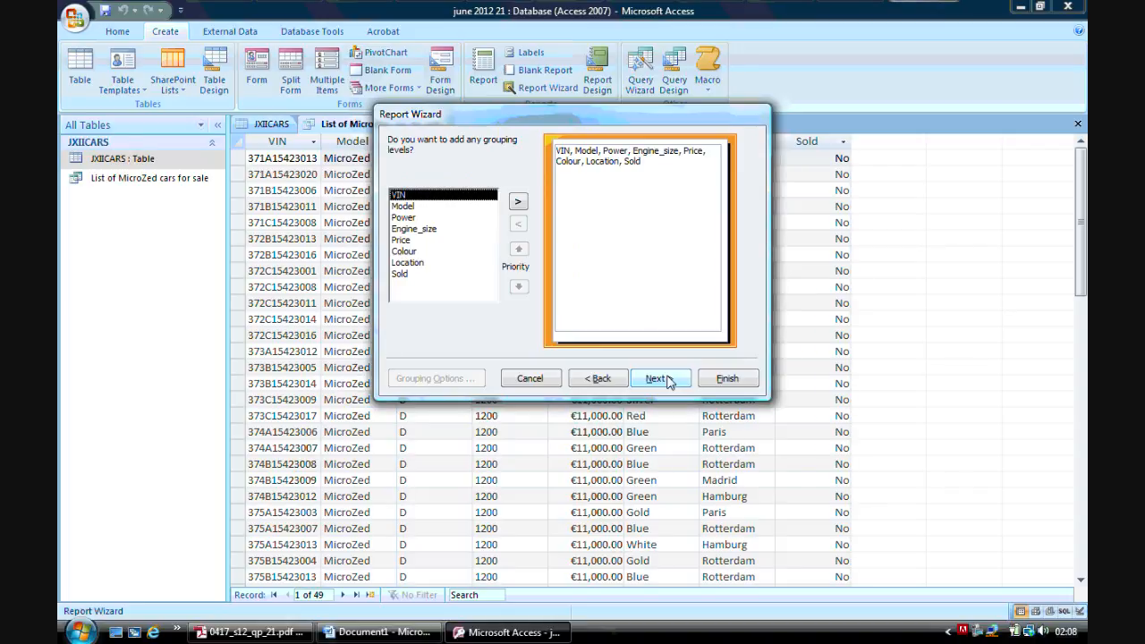
Leave the report without grouping levels and sort its records by VIN in ascending order
{"action": "left_click", "coordinate": [669, 382]}
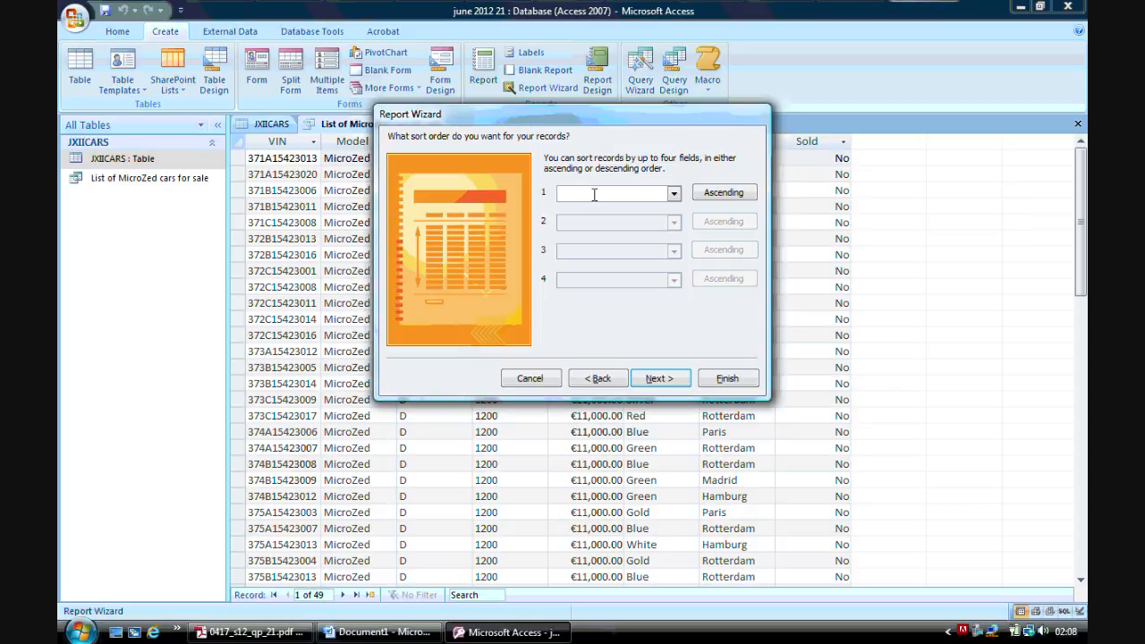
{"action": "left_click", "coordinate": [675, 193]}
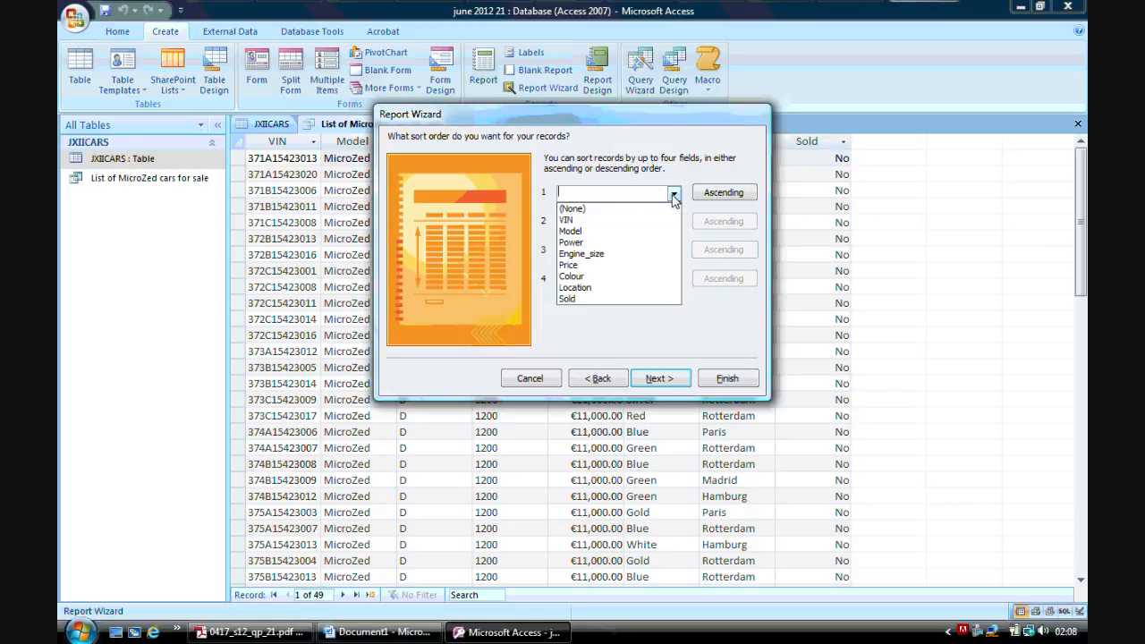
{"action": "left_click", "coordinate": [659, 224]}
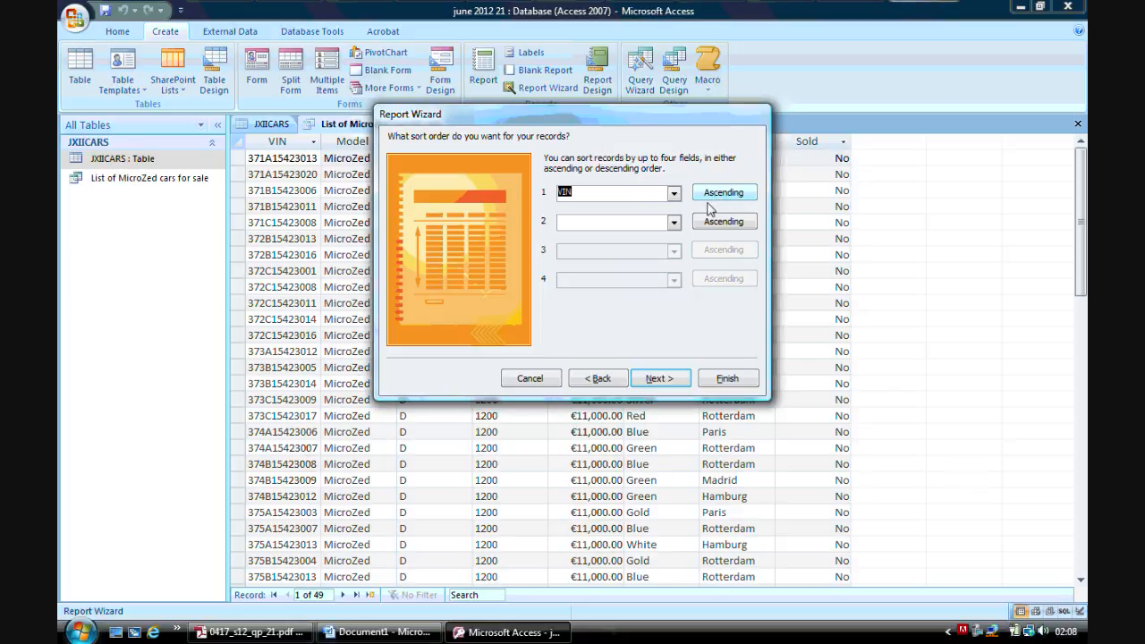
{"action": "left_click", "coordinate": [661, 379]}
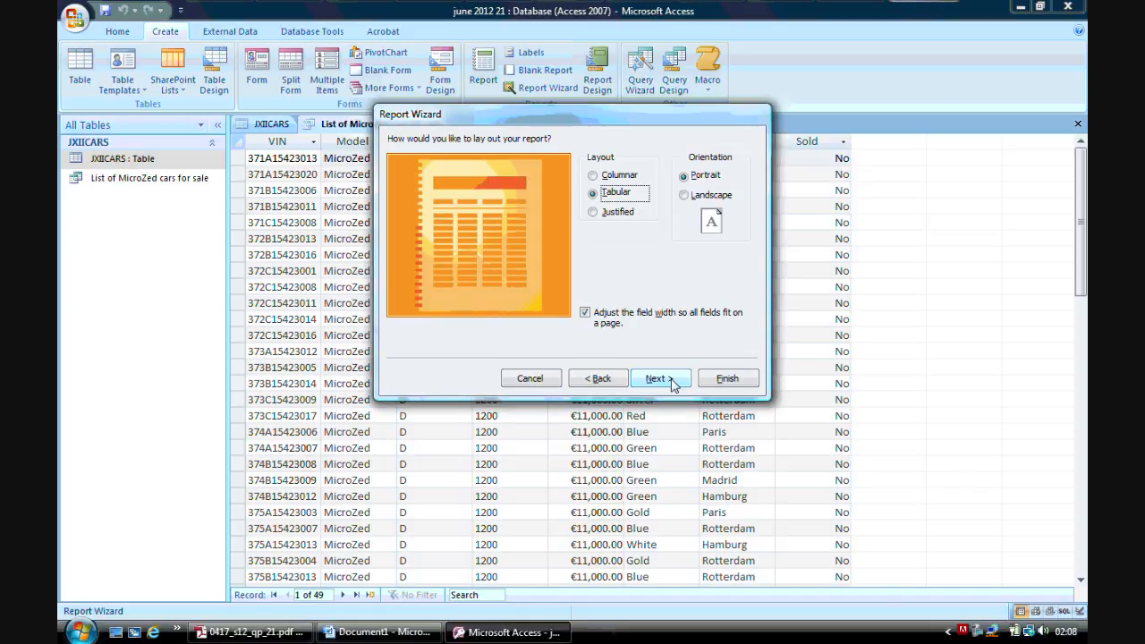
Check the page orientation required in question 33 and set the tabular report to landscape
{"action": "left_click", "coordinate": [250, 633]}
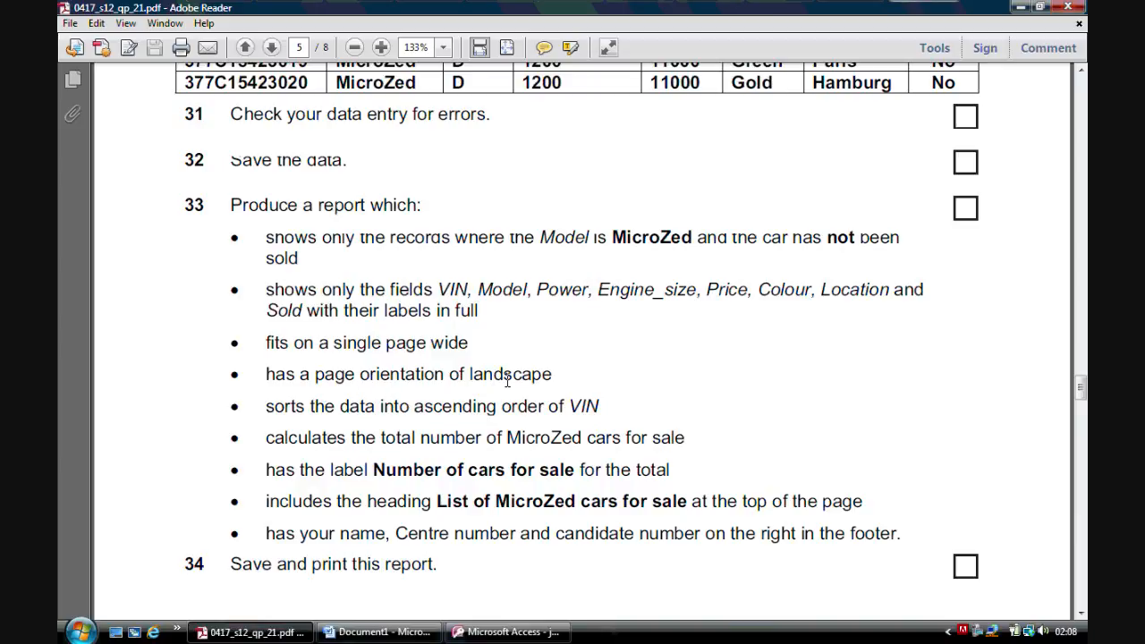
{"action": "left_click", "coordinate": [506, 632]}
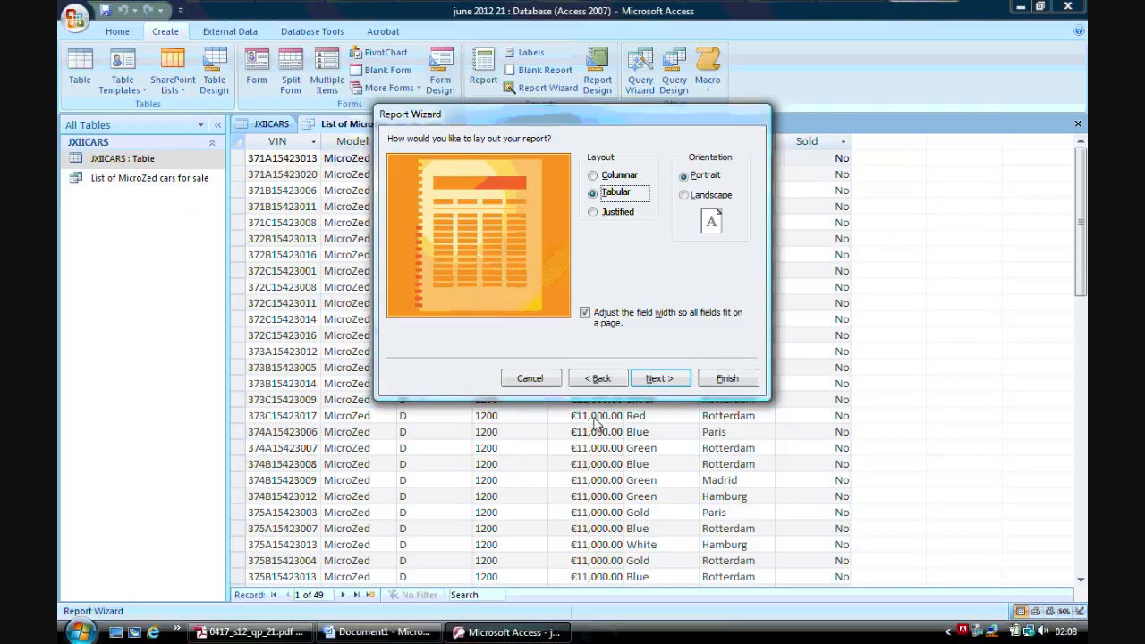
{"action": "left_click", "coordinate": [715, 199]}
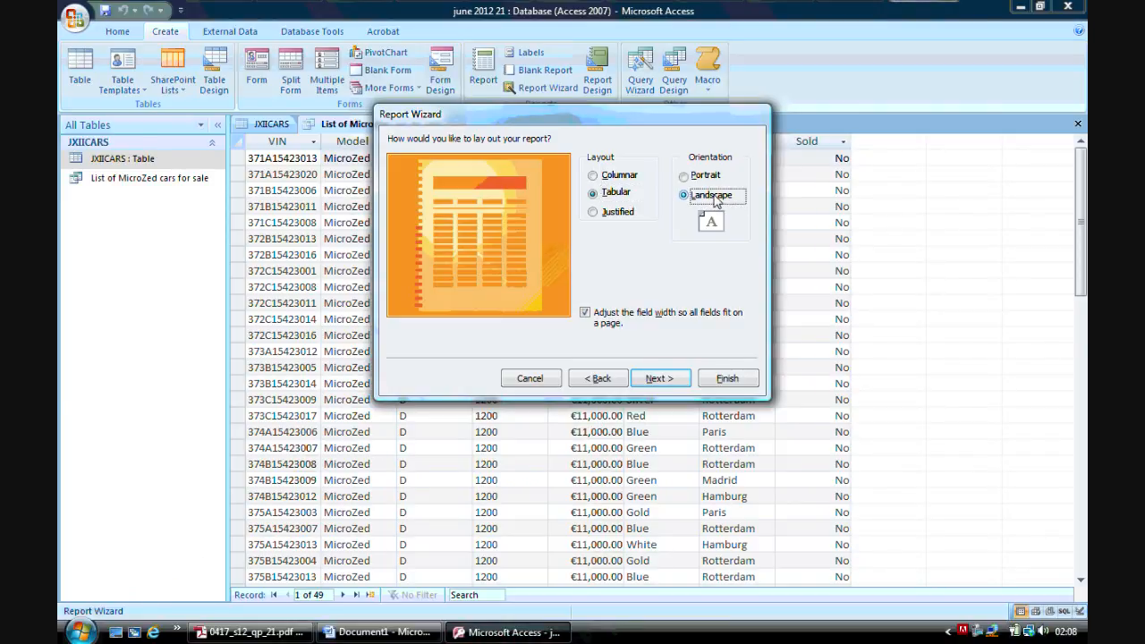
{"action": "left_click", "coordinate": [674, 384]}
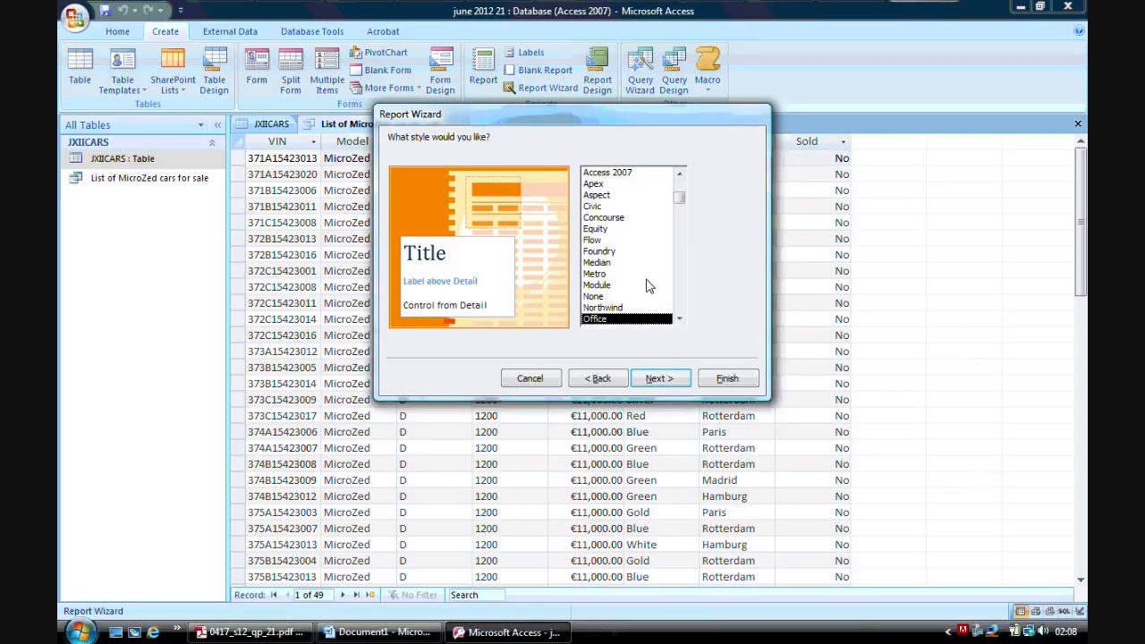
Keep the Office style, check the heading in question 33, and finish the report titled List of MicroZed cars for sale in preview
{"action": "left_click", "coordinate": [672, 377]}
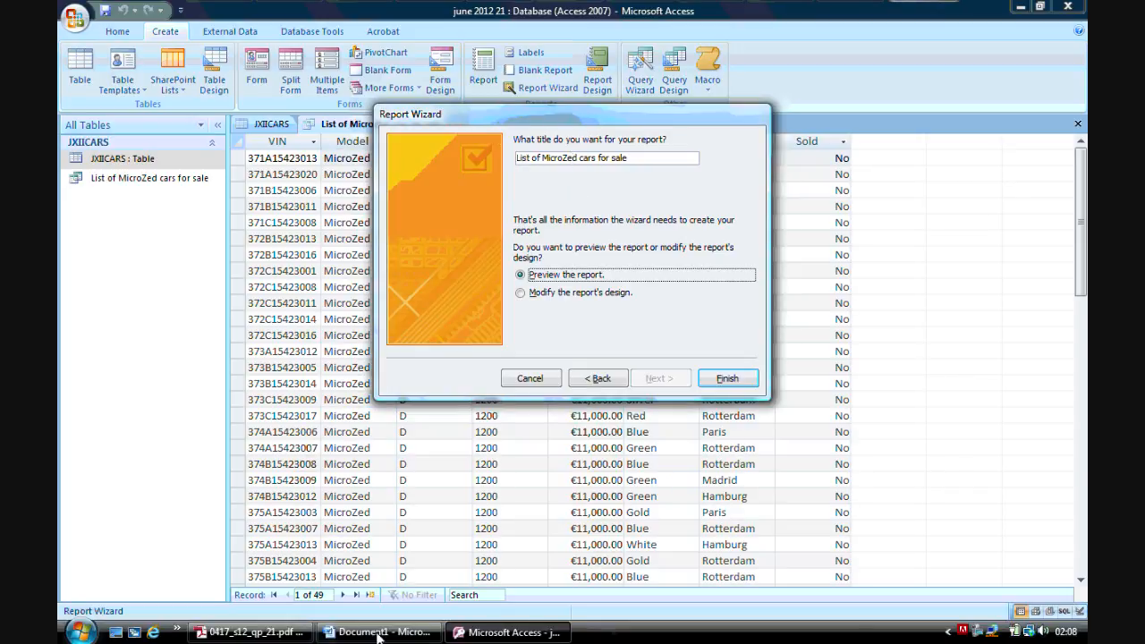
{"action": "left_click", "coordinate": [250, 633]}
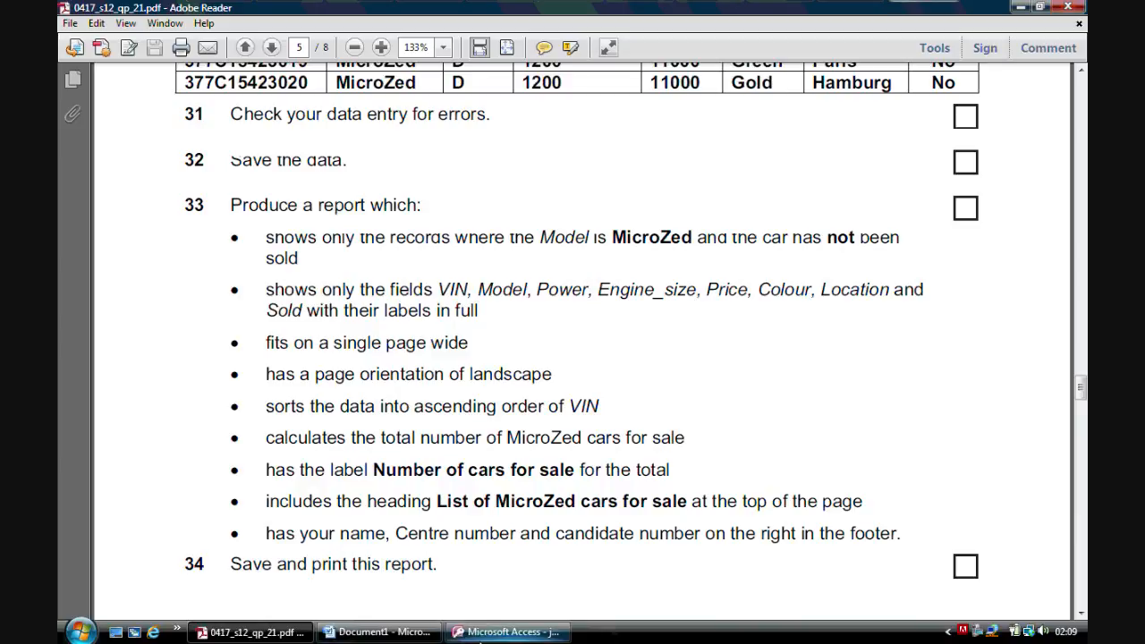
{"action": "left_click", "coordinate": [506, 631]}
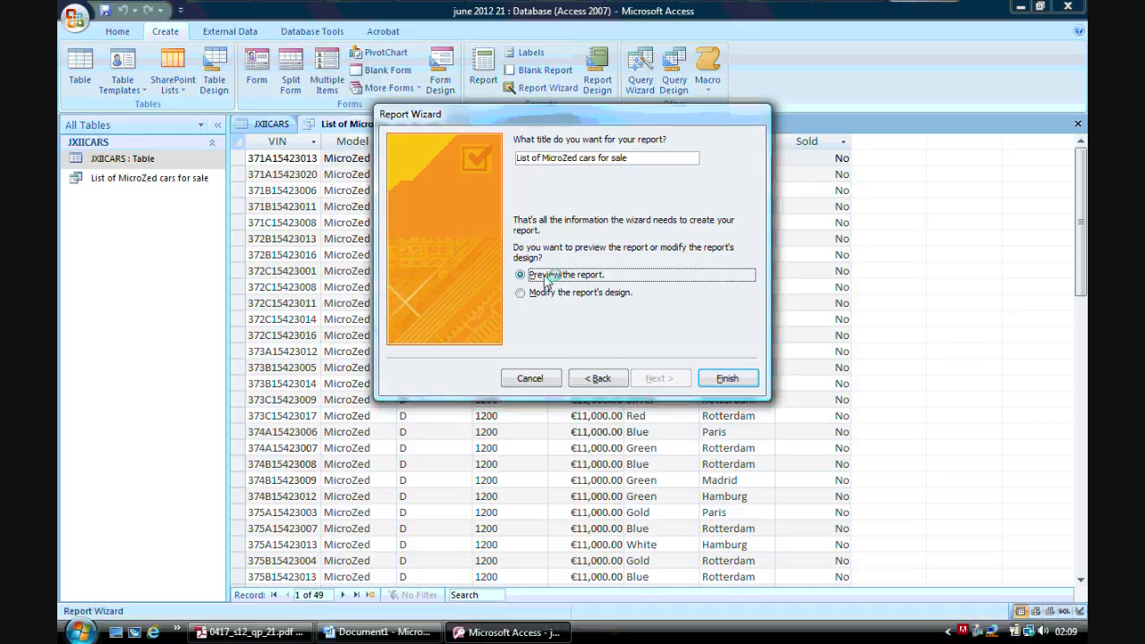
{"action": "left_click", "coordinate": [727, 380]}
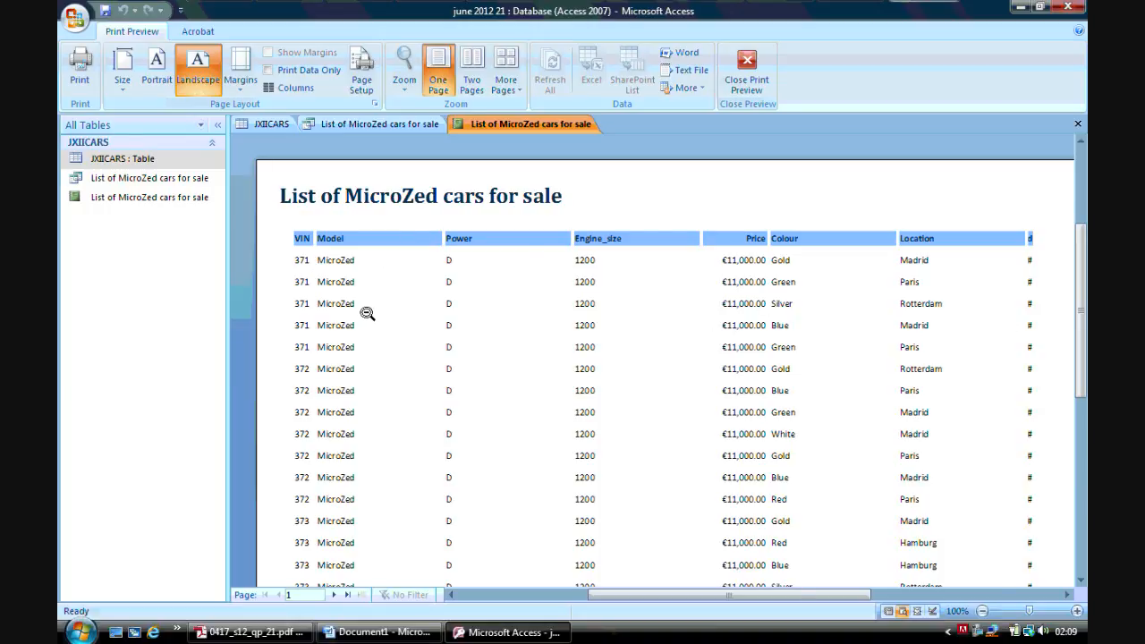
Leave the print preview, hide the field list and switch the report to Layout View
{"action": "left_click", "coordinate": [748, 90]}
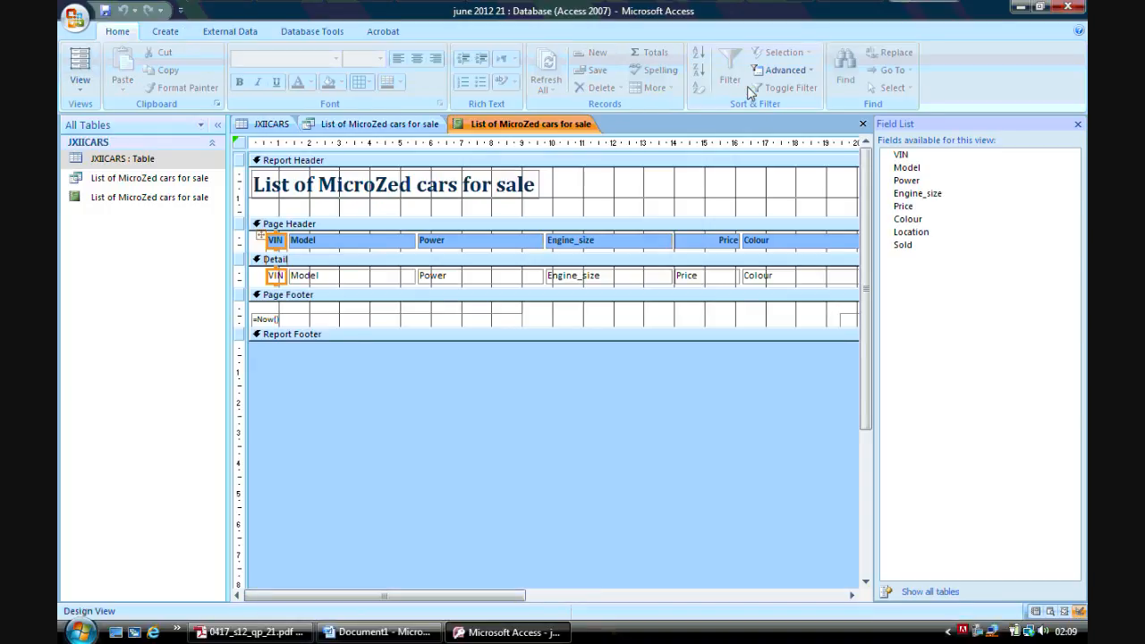
{"action": "left_click", "coordinate": [1078, 124]}
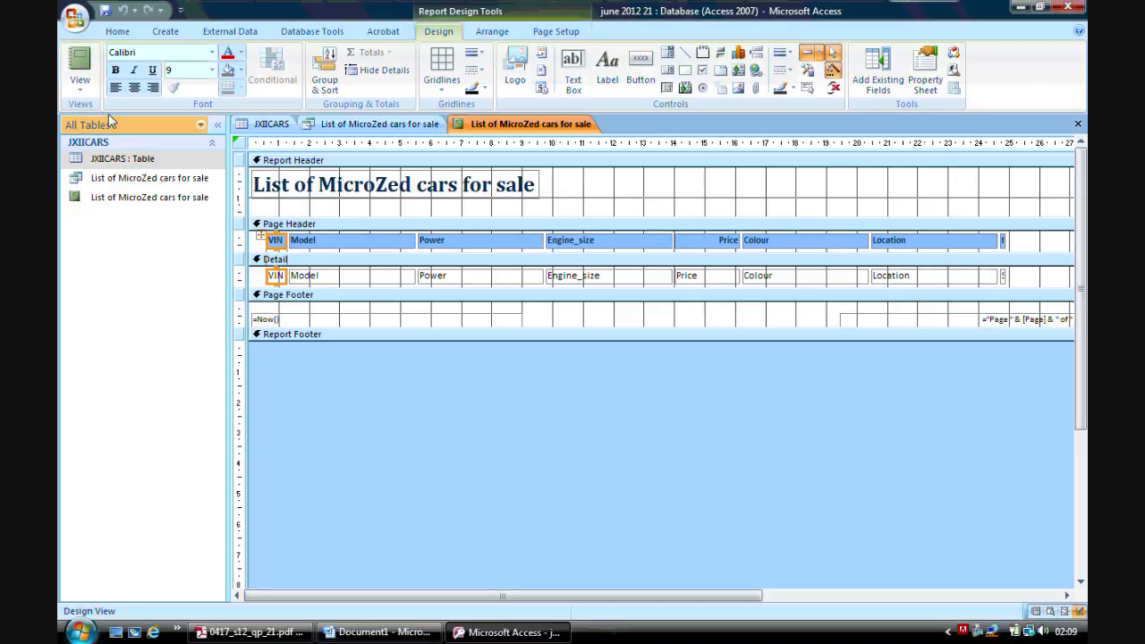
{"action": "left_click", "coordinate": [80, 85]}
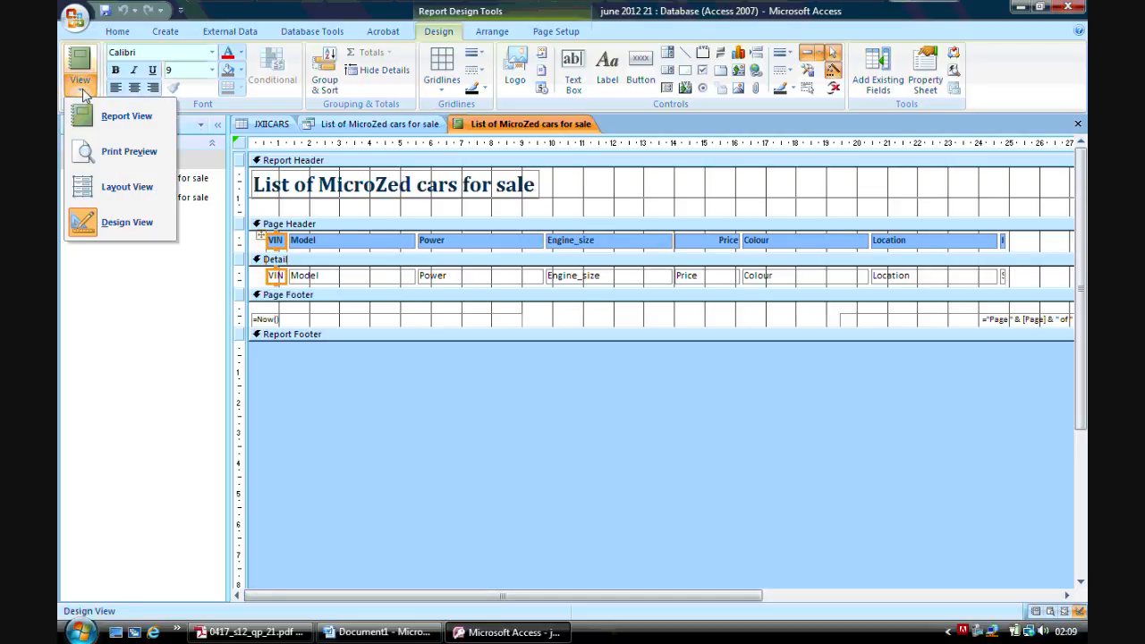
{"action": "left_click", "coordinate": [149, 196]}
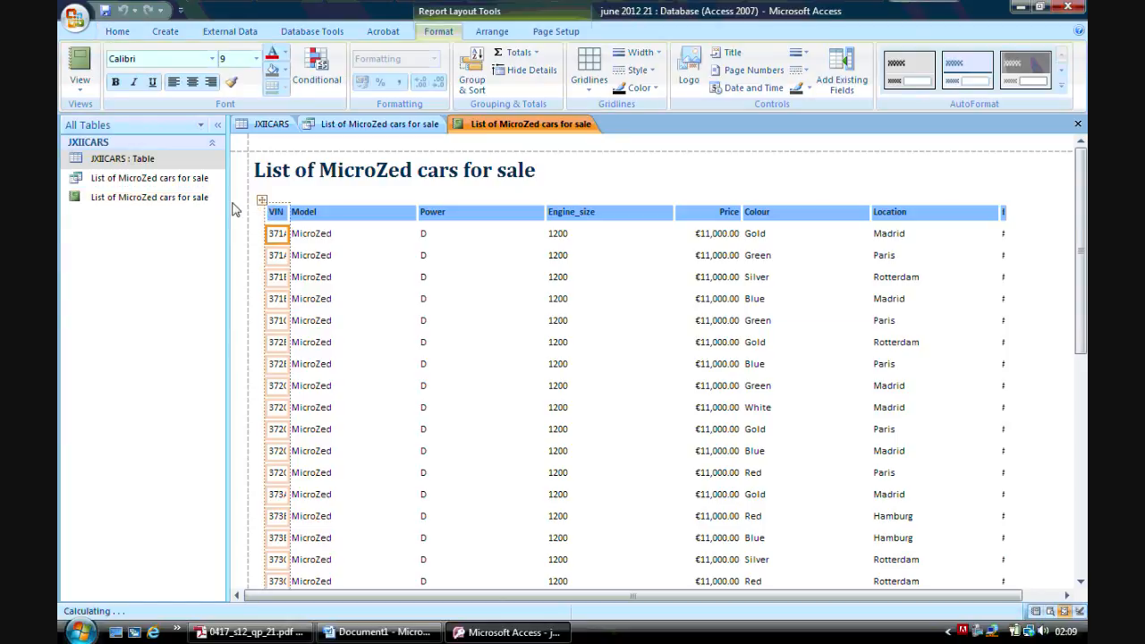
Widen the VIN column to show full values and narrow the Model, Power and Engine_size columns to fit their contents
{"action": "left_click_drag", "start_coordinate": [288, 222], "coordinate": [348, 225]}
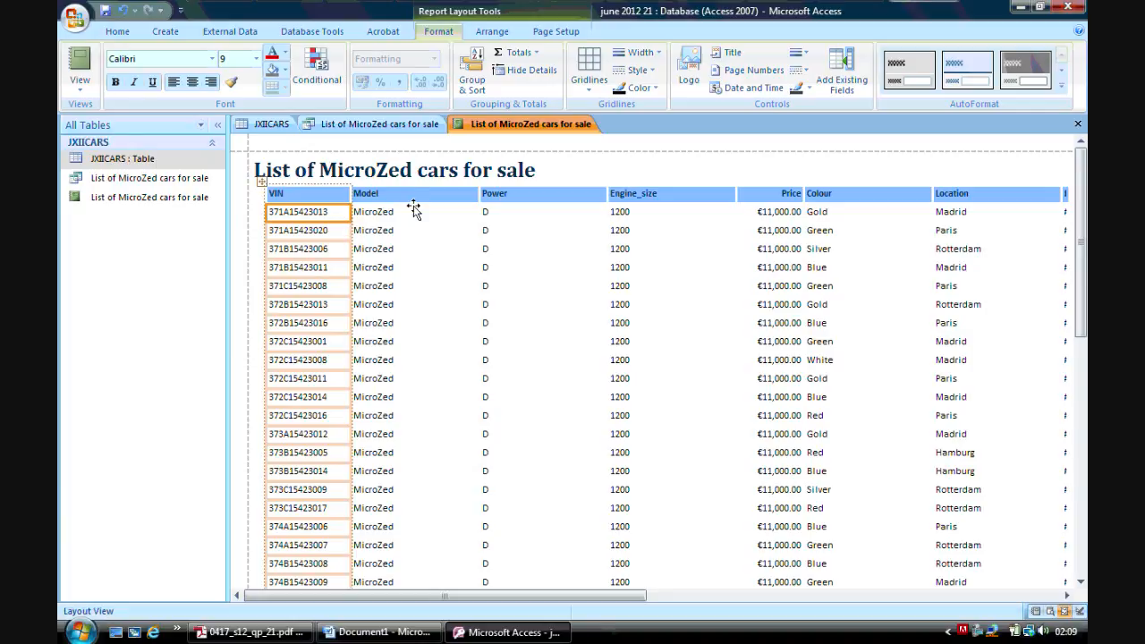
{"action": "left_click", "coordinate": [455, 195]}
{"action": "left_click_drag", "start_coordinate": [466, 193], "coordinate": [415, 194]}
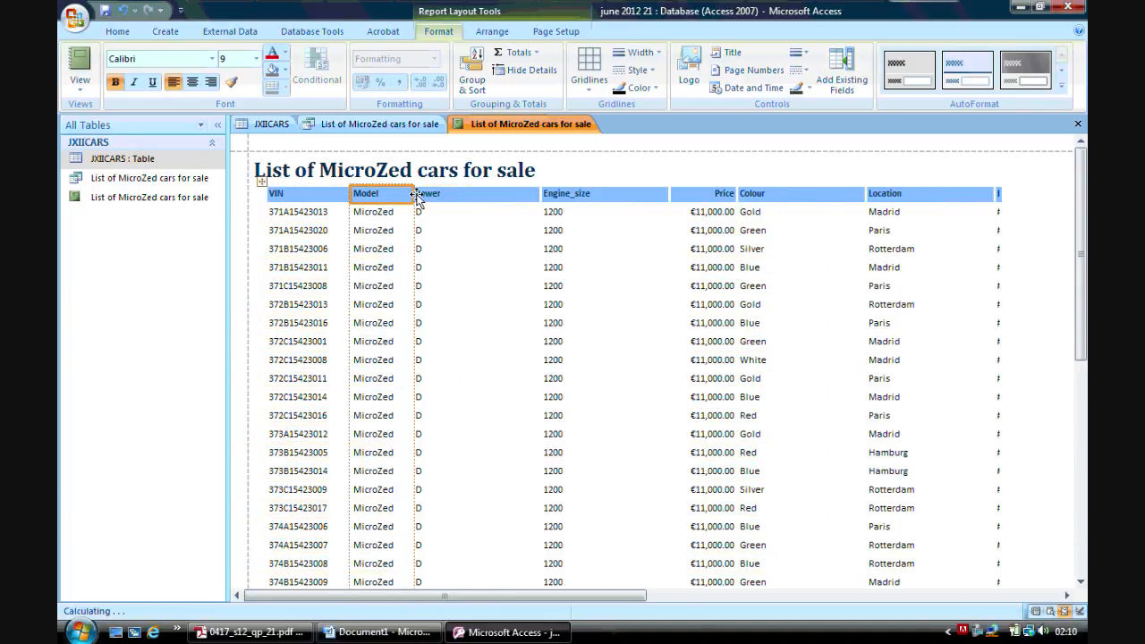
{"action": "left_click", "coordinate": [464, 193]}
{"action": "left_click_drag", "start_coordinate": [541, 215], "coordinate": [463, 215]}
{"action": "left_click", "coordinate": [562, 190]}
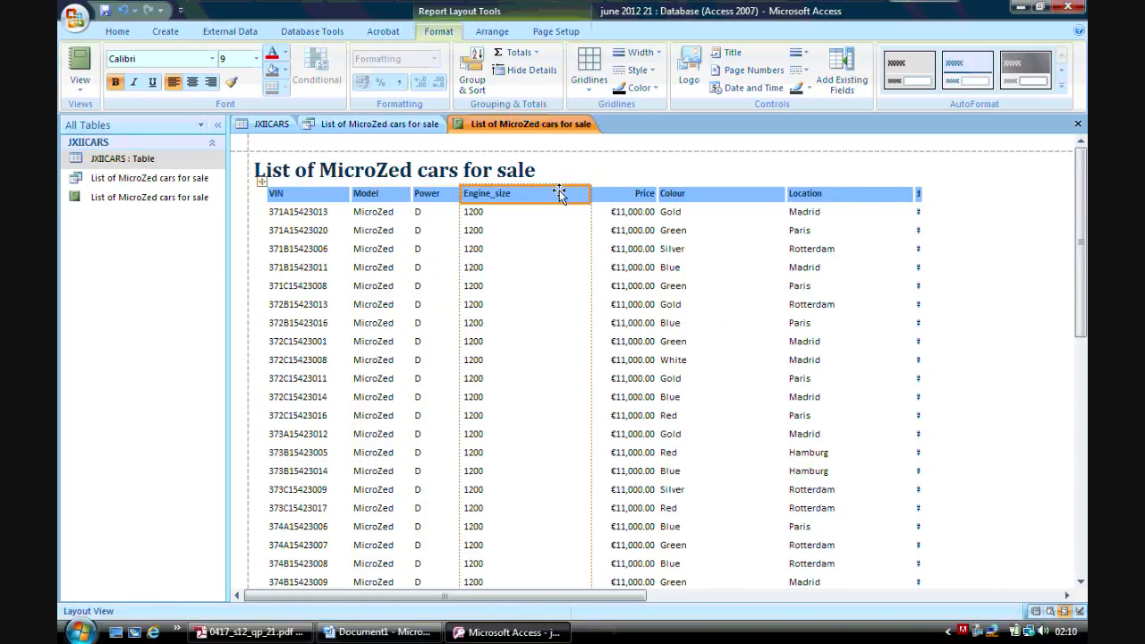
{"action": "left_click_drag", "start_coordinate": [591, 211], "coordinate": [519, 215]}
Narrow the Colour and Location columns and widen the Sold column until its label and values show in full
{"action": "left_click", "coordinate": [643, 211]}
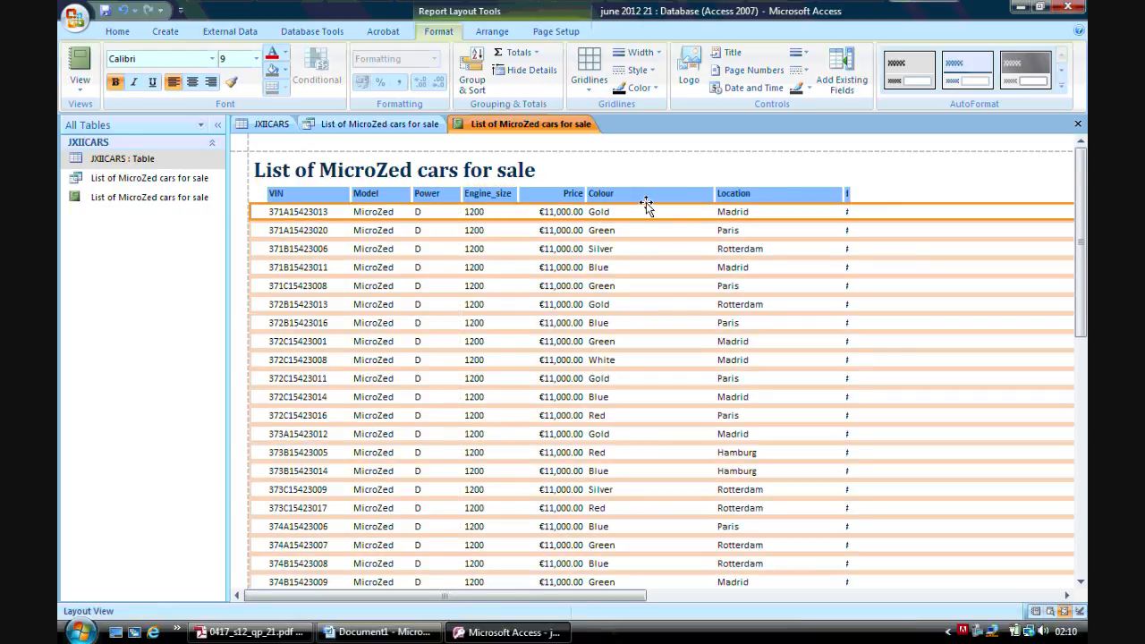
{"action": "left_click", "coordinate": [694, 194]}
{"action": "left_click_drag", "start_coordinate": [713, 206], "coordinate": [645, 210]}
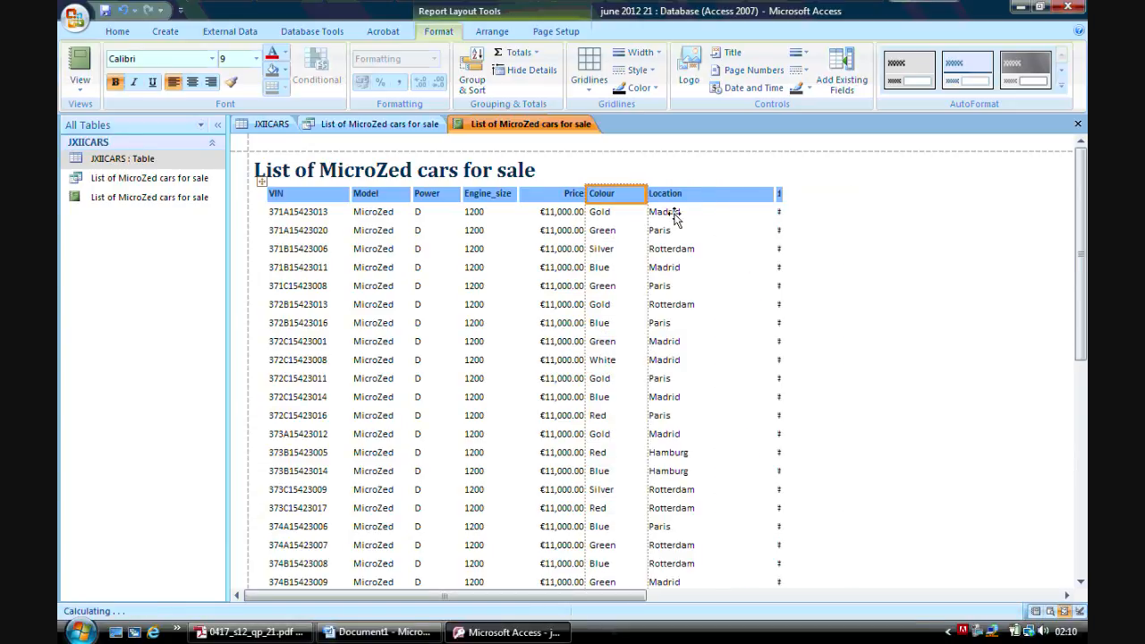
{"action": "left_click", "coordinate": [706, 195]}
{"action": "left_click_drag", "start_coordinate": [775, 218], "coordinate": [721, 219]}
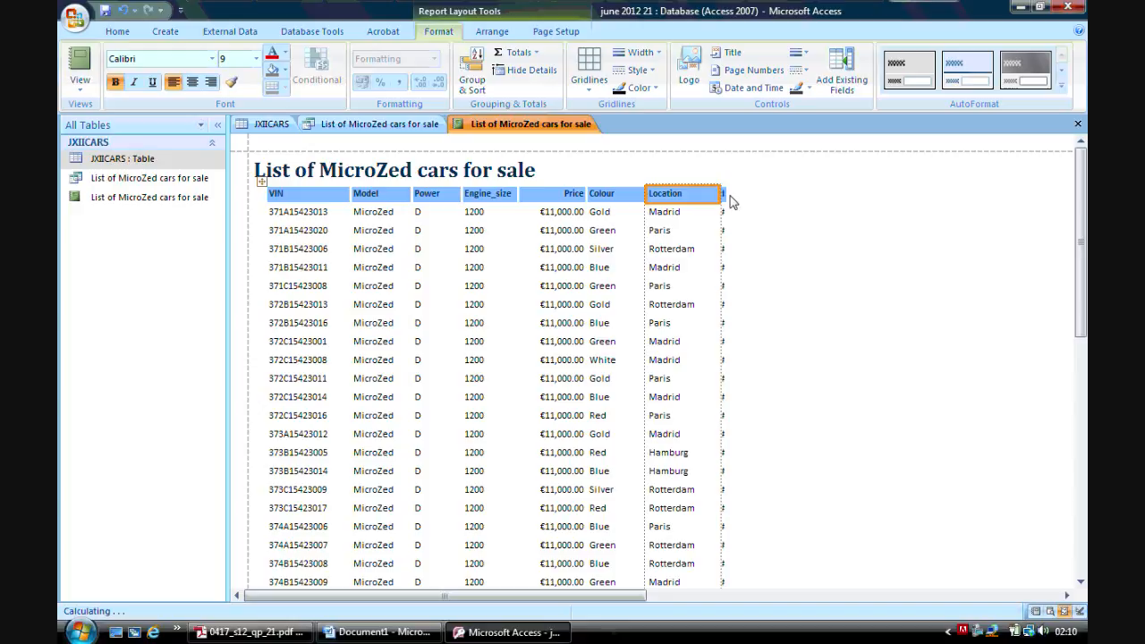
{"action": "left_click", "coordinate": [726, 194]}
{"action": "left_click_drag", "start_coordinate": [724, 193], "coordinate": [762, 193]}
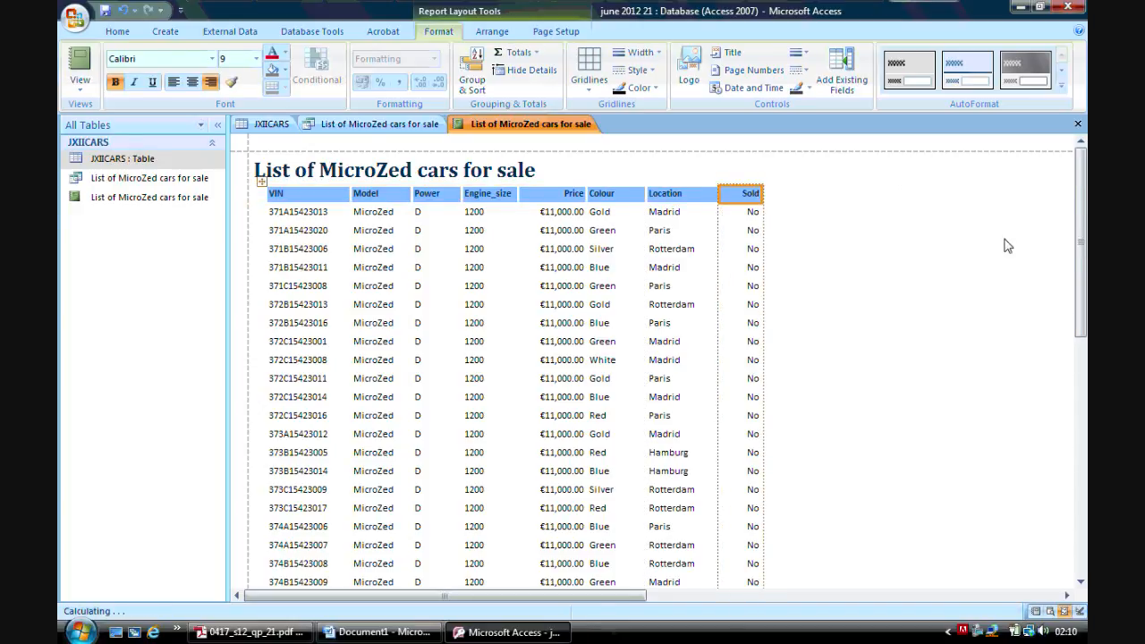
Shrink the page number box in the footer and bring it inside the page so its end lines up near the Sold column
{"action": "left_click_drag", "start_coordinate": [1085, 260], "coordinate": [1085, 497]}
{"action": "left_click", "coordinate": [1067, 596]}
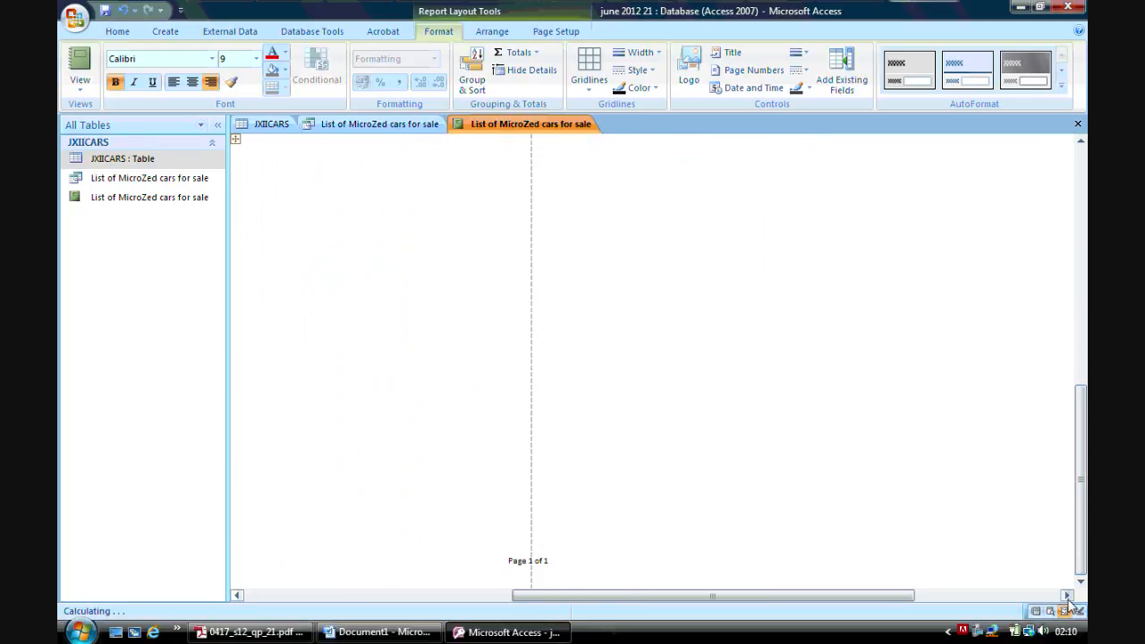
{"action": "left_click", "coordinate": [550, 562]}
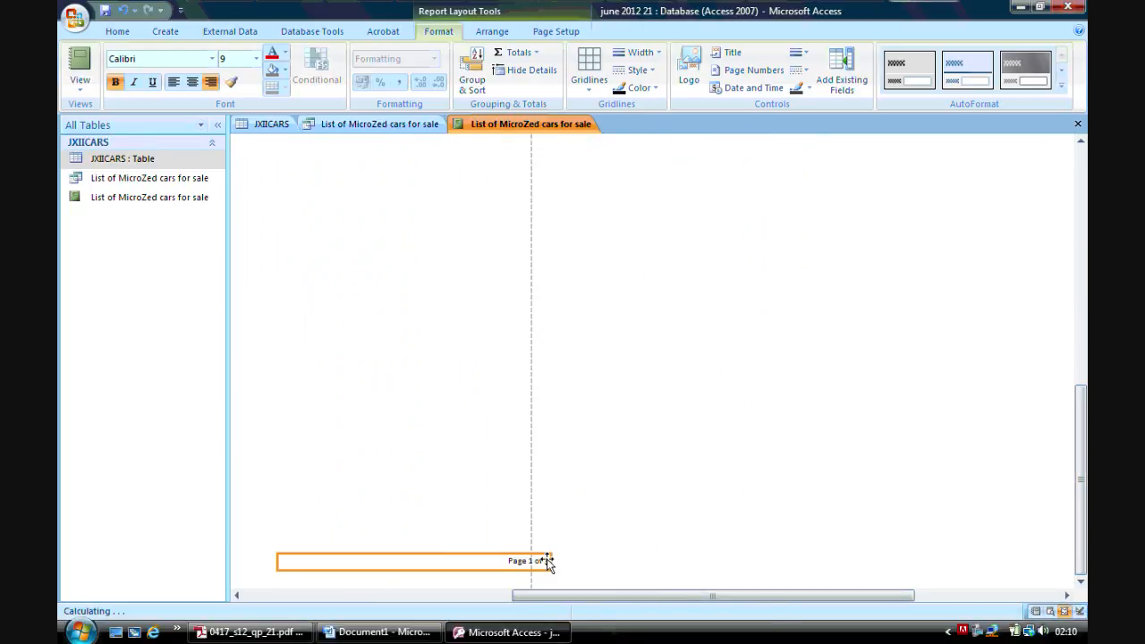
{"action": "left_click_drag", "start_coordinate": [552, 562], "coordinate": [429, 566]}
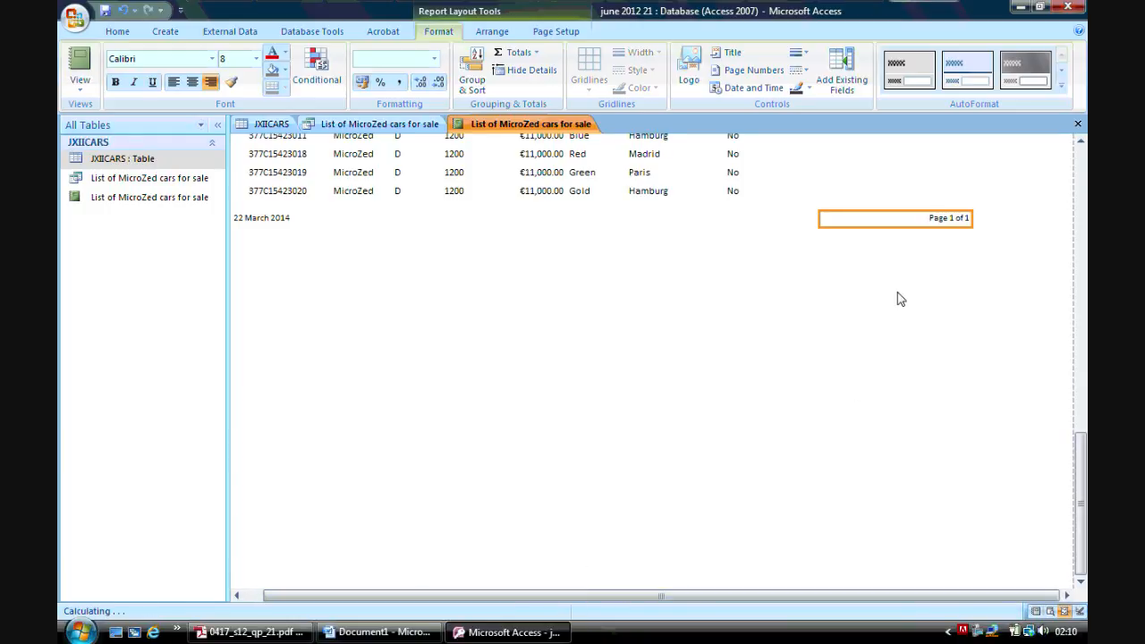
{"action": "left_click_drag", "start_coordinate": [819, 219], "coordinate": [608, 224]}
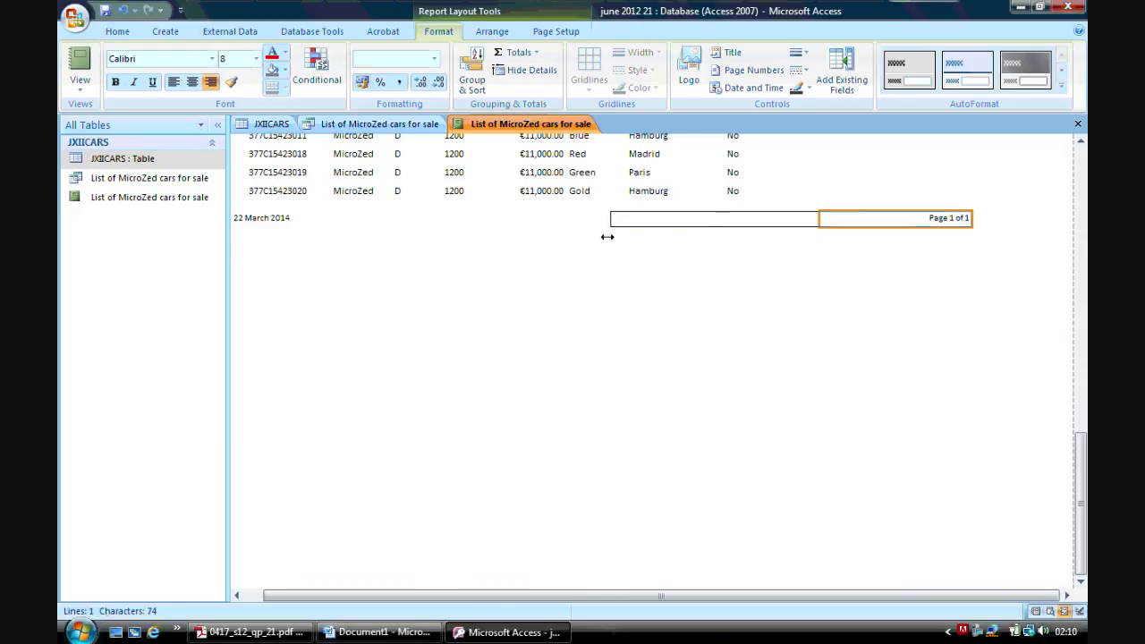
{"action": "left_click_drag", "start_coordinate": [971, 218], "coordinate": [748, 216]}
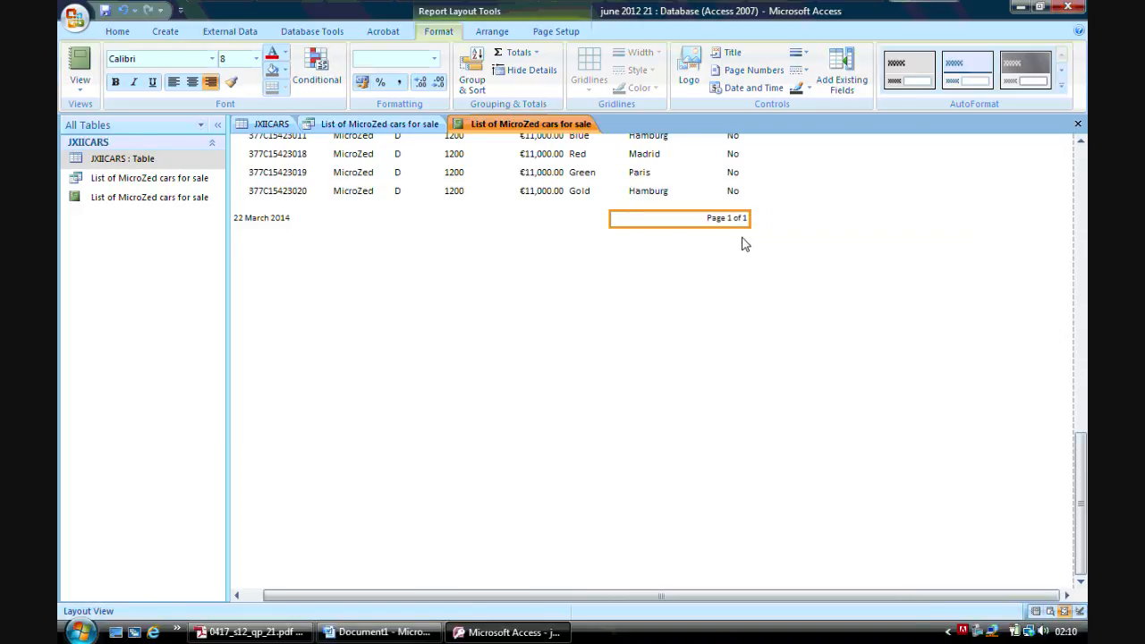
Check question 33's requirements in the exam paper, then add a Count Records total to the report's Sold column
{"action": "left_click_drag", "start_coordinate": [1083, 485], "coordinate": [1083, 157]}
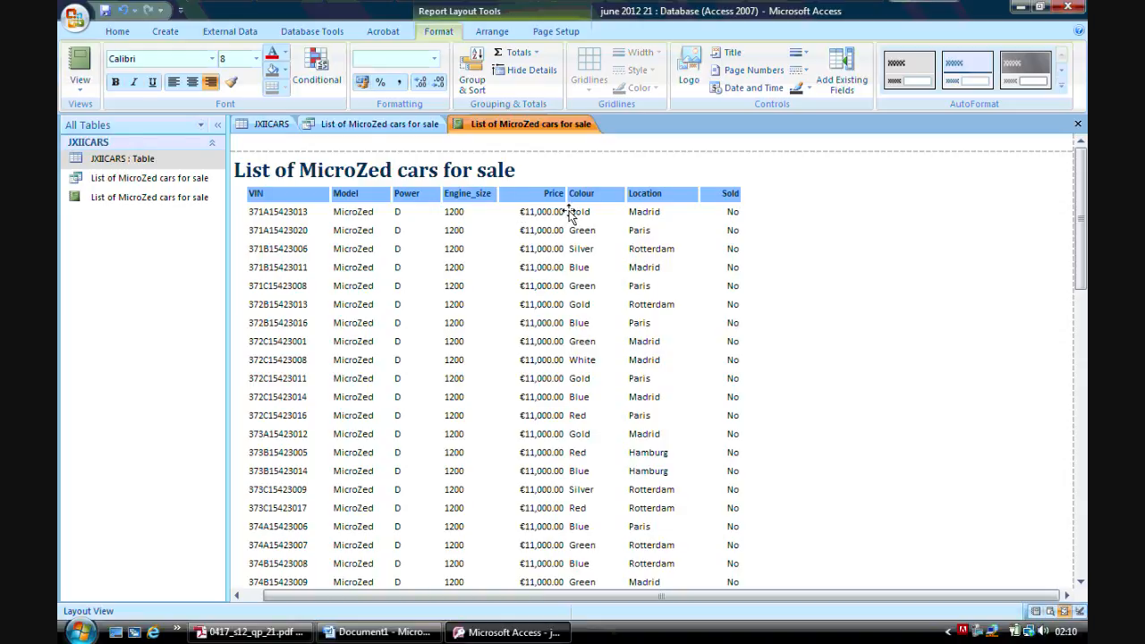
{"action": "left_click", "coordinate": [251, 632]}
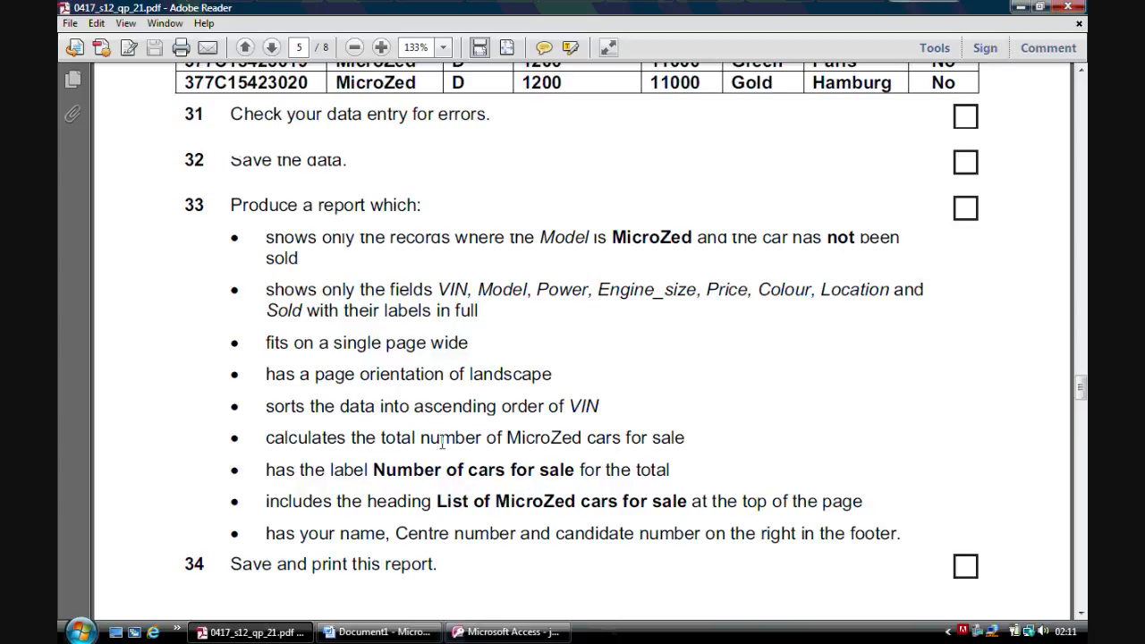
{"action": "left_click", "coordinate": [506, 632]}
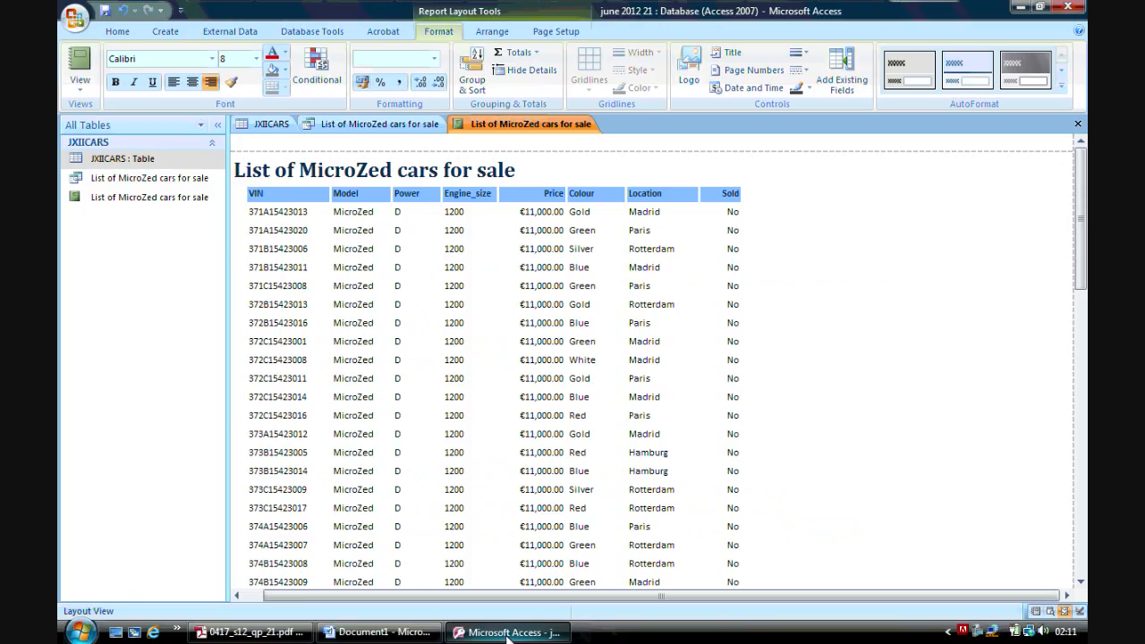
{"action": "right_click", "coordinate": [726, 247]}
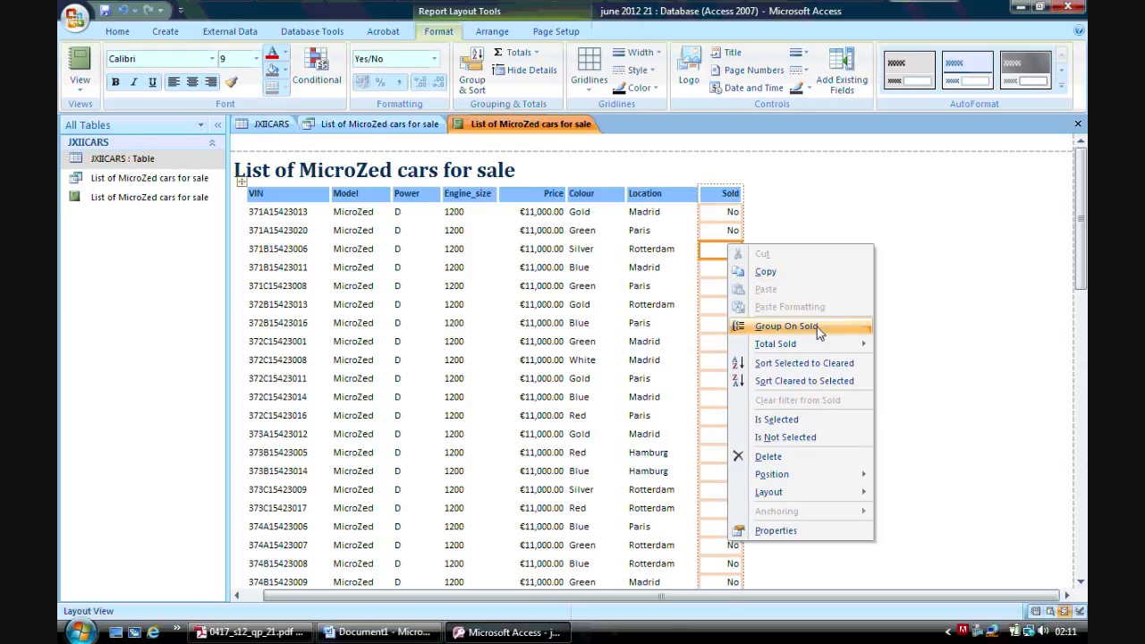
{"action": "mouse_move", "coordinate": [838, 346]}
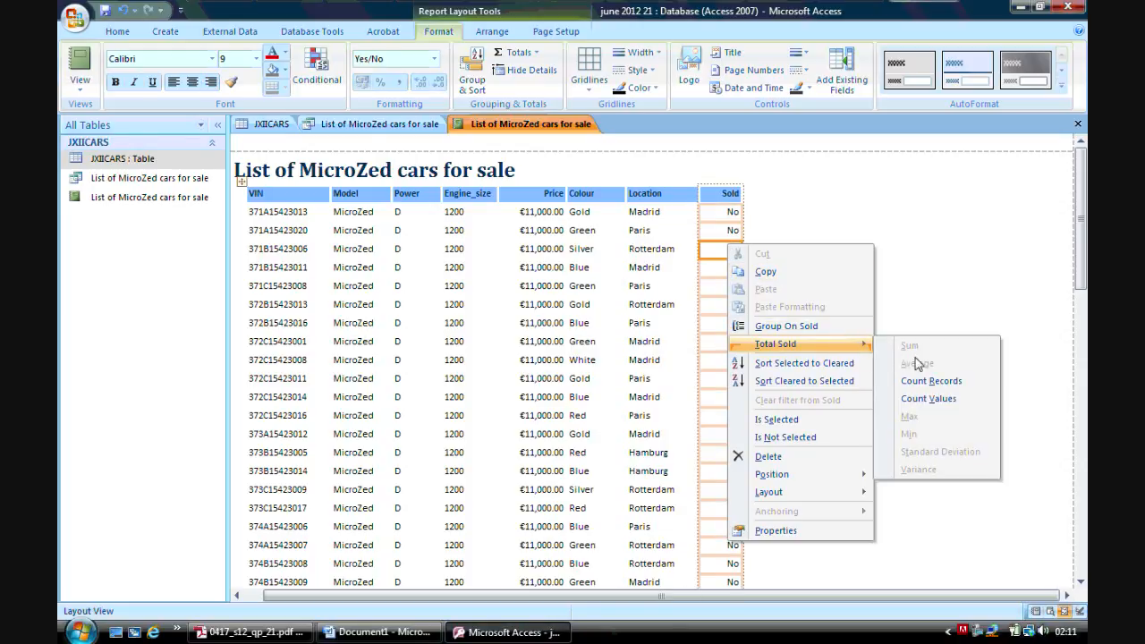
{"action": "left_click", "coordinate": [972, 383]}
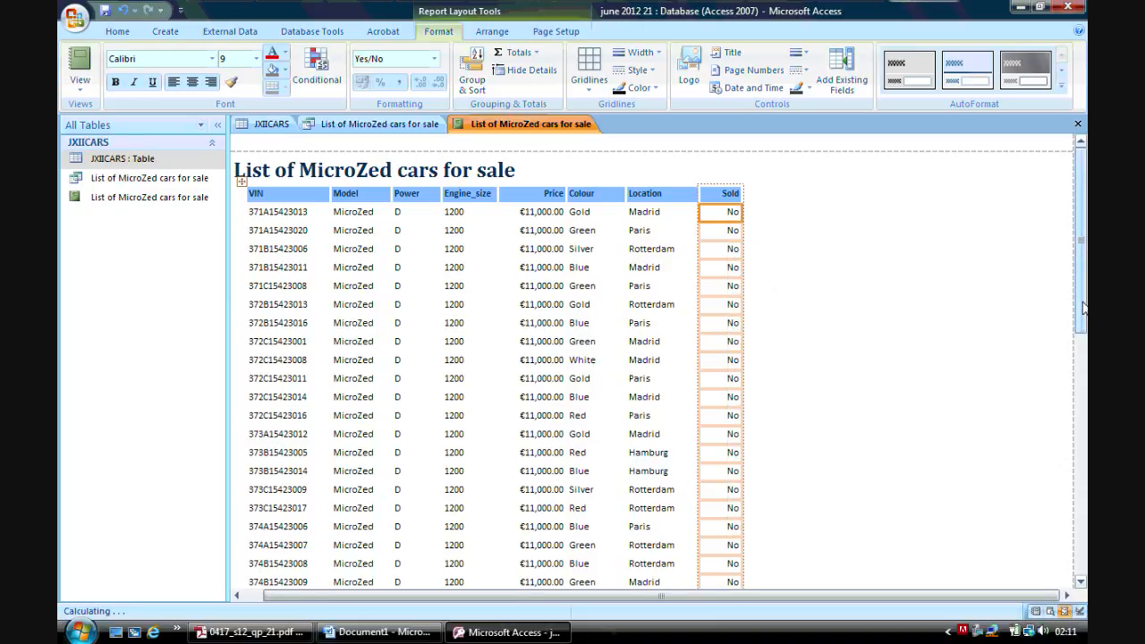
{"action": "left_click_drag", "start_coordinate": [1086, 390], "coordinate": [1084, 575]}
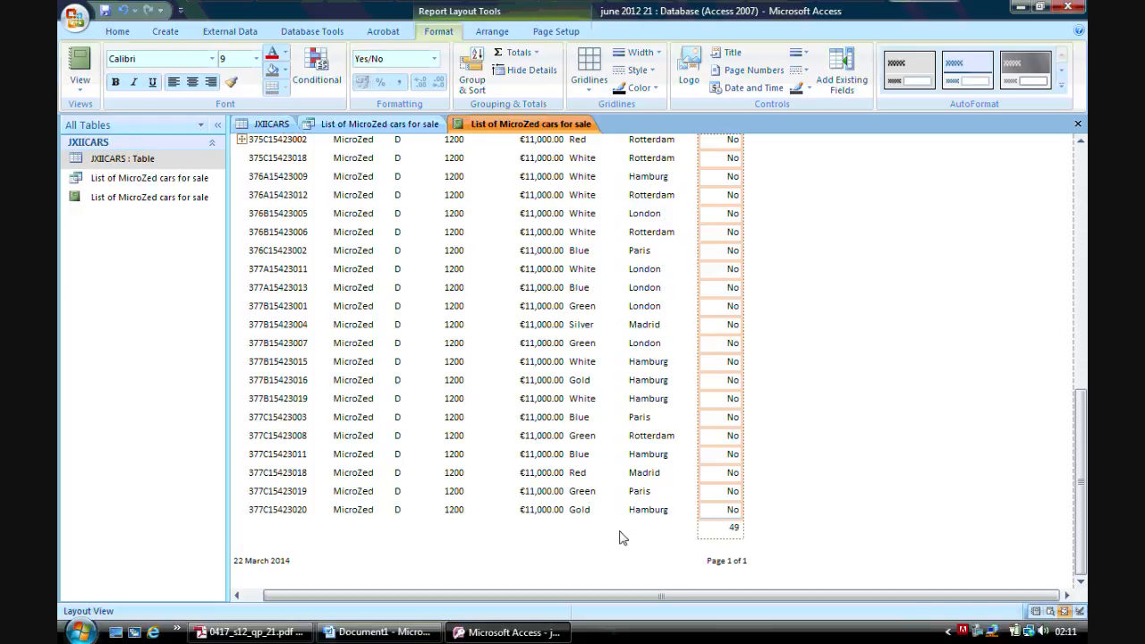
Give the record count below the Sold column a caption label
{"action": "left_click", "coordinate": [732, 530]}
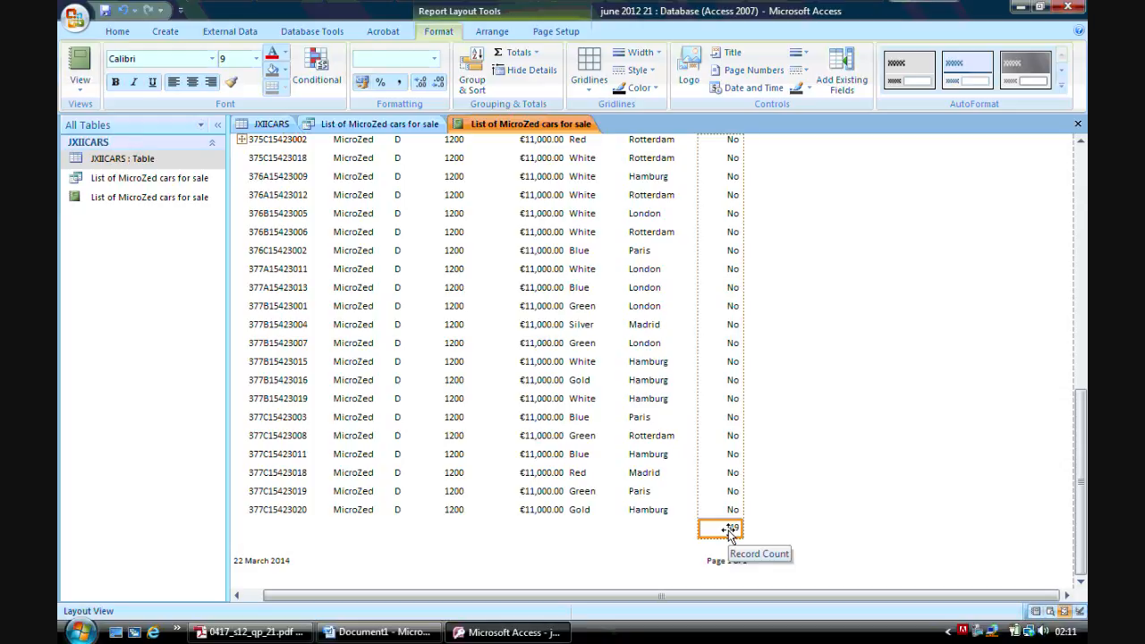
{"action": "right_click", "coordinate": [731, 534]}
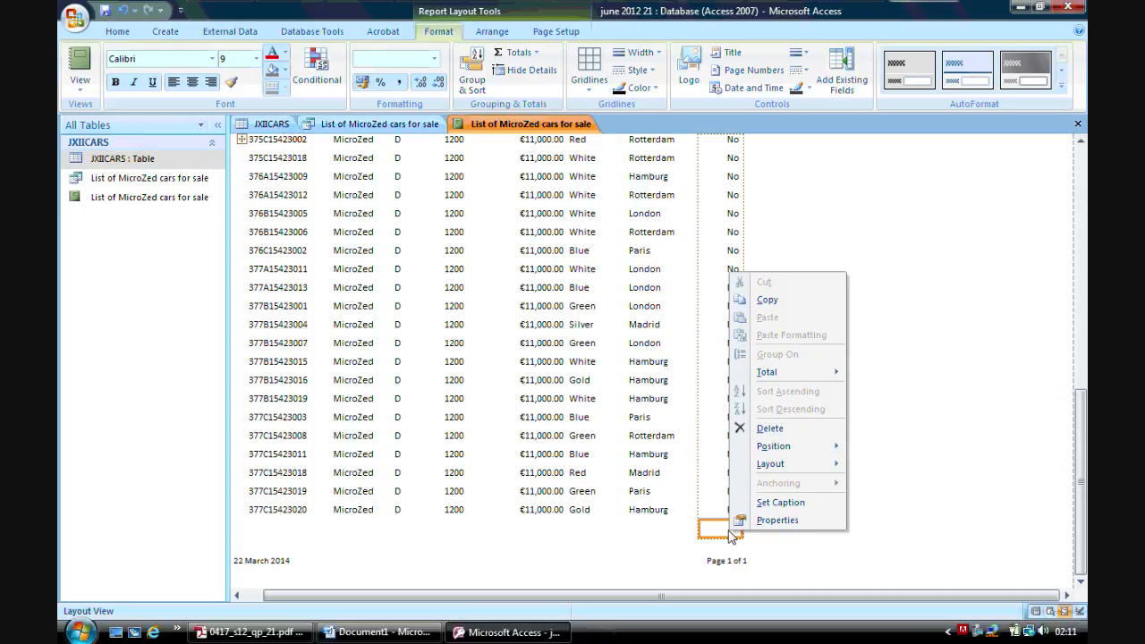
{"action": "left_click", "coordinate": [781, 503]}
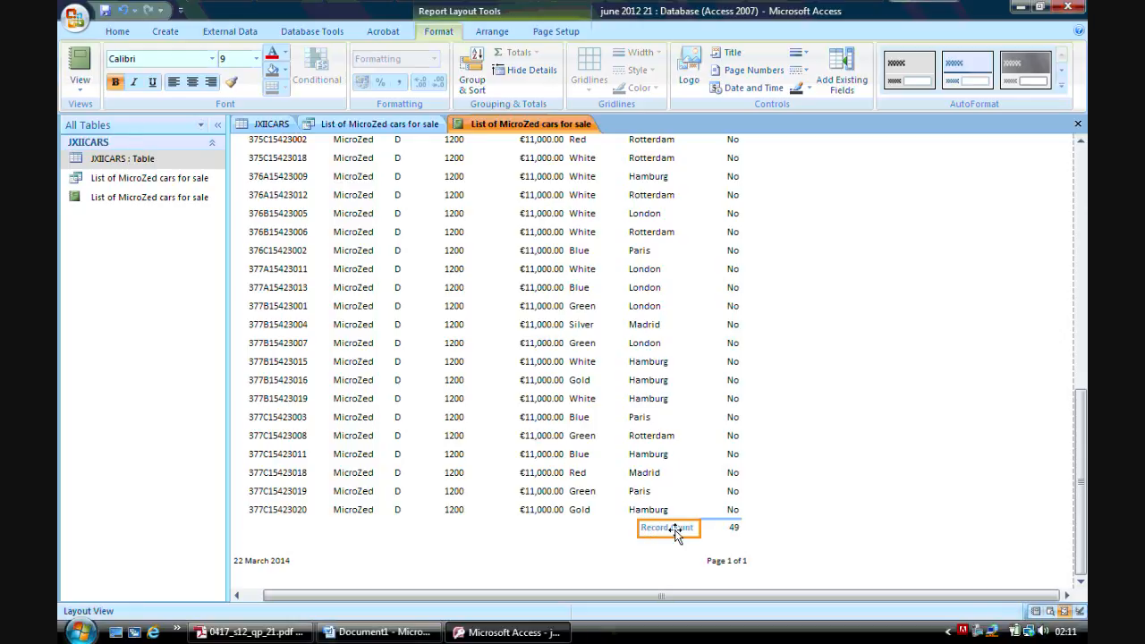
Check the required label wording in the exam paper and replace the record count's caption with "Numner of cars for sale"
{"action": "left_click", "coordinate": [255, 632]}
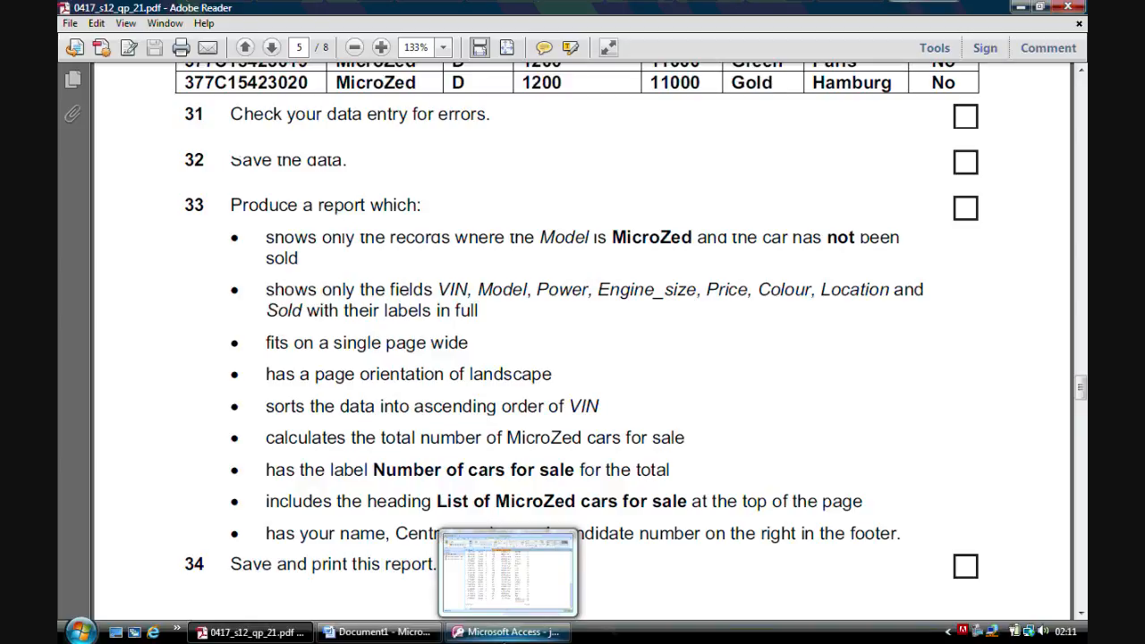
{"action": "left_click", "coordinate": [522, 598]}
{"action": "left_click", "coordinate": [693, 528]}
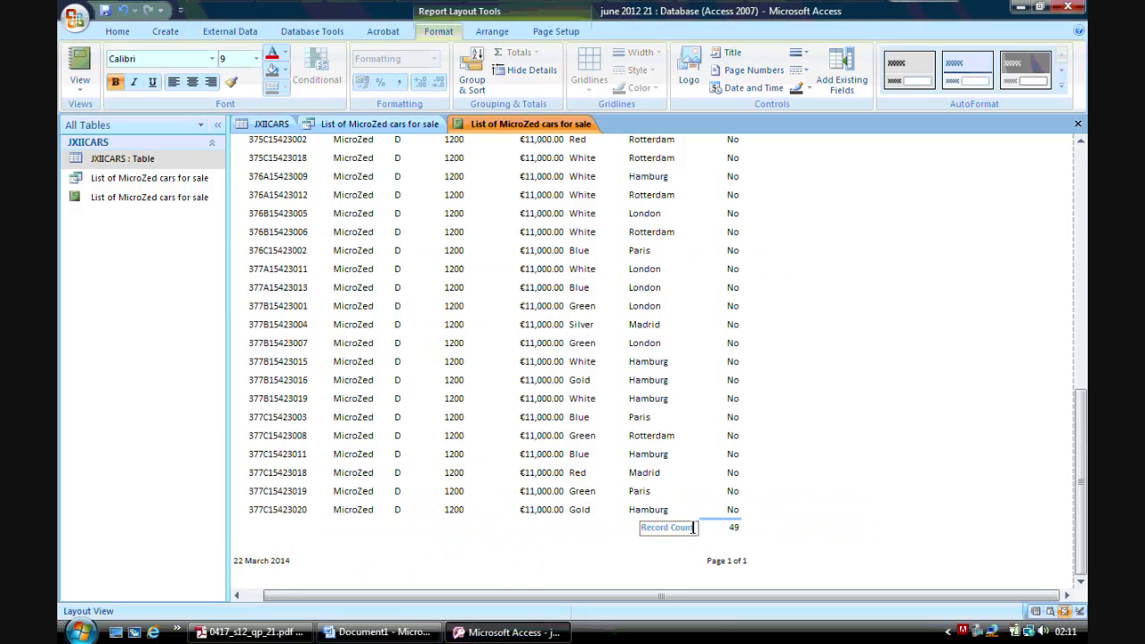
{"action": "left_click_drag", "start_coordinate": [694, 528], "coordinate": [637, 529]}
{"action": "key", "text": "Caps_Lock"}
{"action": "type", "text": "Number of"}
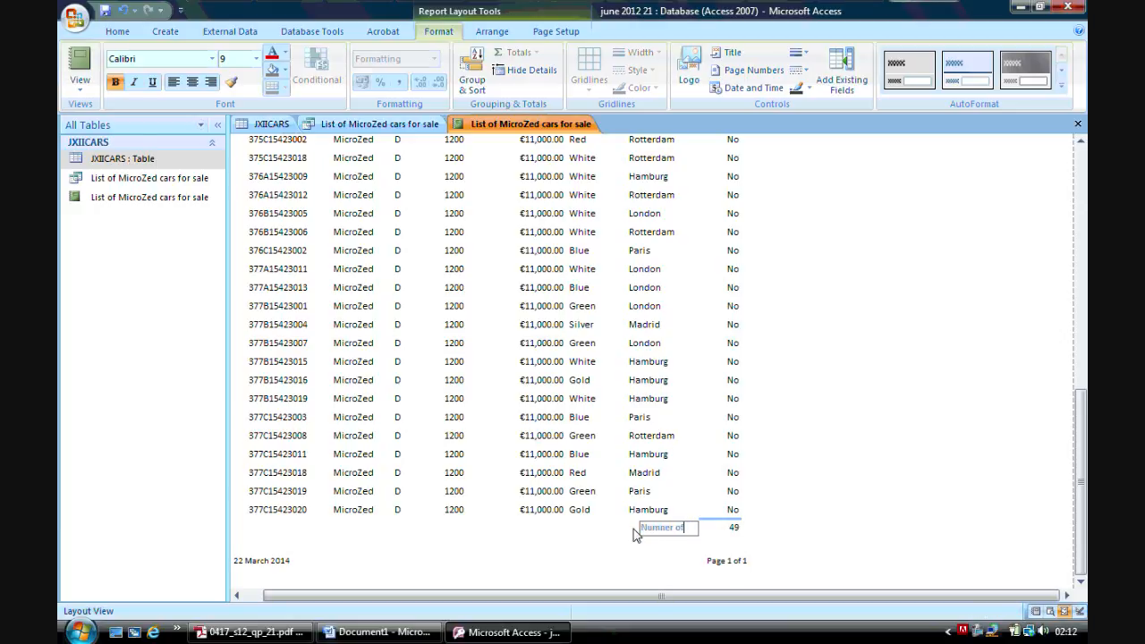
{"action": "type", "text": "unmer of cars for sale"}
{"action": "left_click", "coordinate": [767, 534]}
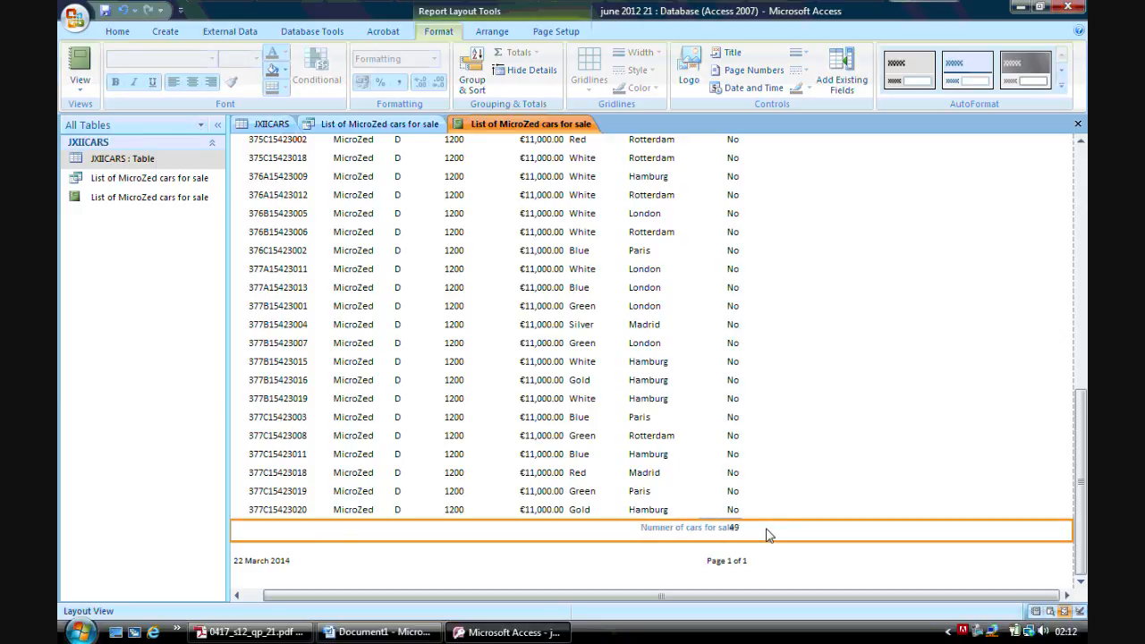
Move the total's caption so it sits just before the record count, on the same line and without overlapping it
{"action": "left_click", "coordinate": [704, 529]}
{"action": "left_click_drag", "start_coordinate": [677, 532], "coordinate": [648, 537]}
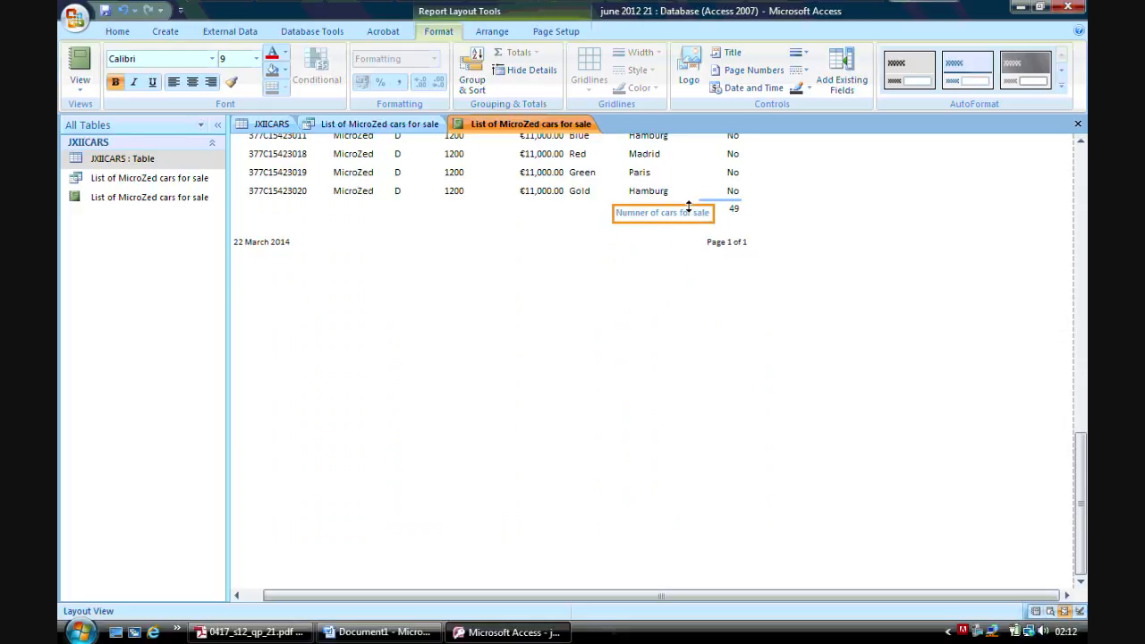
{"action": "left_click_drag", "start_coordinate": [667, 215], "coordinate": [676, 213]}
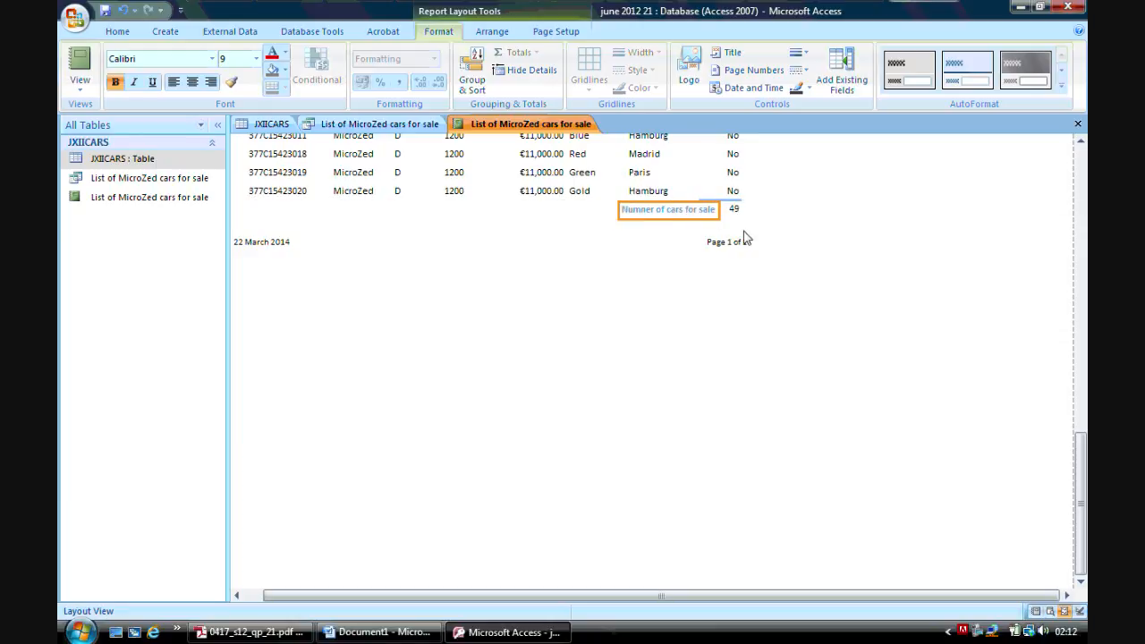
Recheck the footer requirement in the exam paper, switch the report to Design View and enlarge the Page Footer section to about 1.5 cm tall
{"action": "left_click_drag", "start_coordinate": [1086, 473], "coordinate": [1081, 184]}
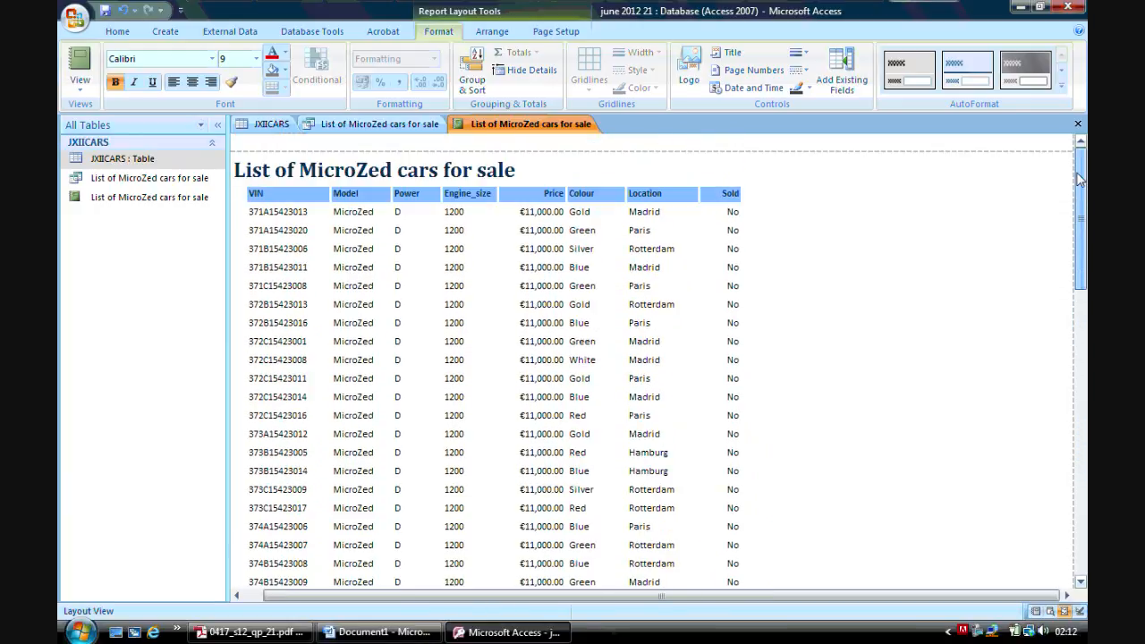
{"action": "key", "text": "alt+Tab"}
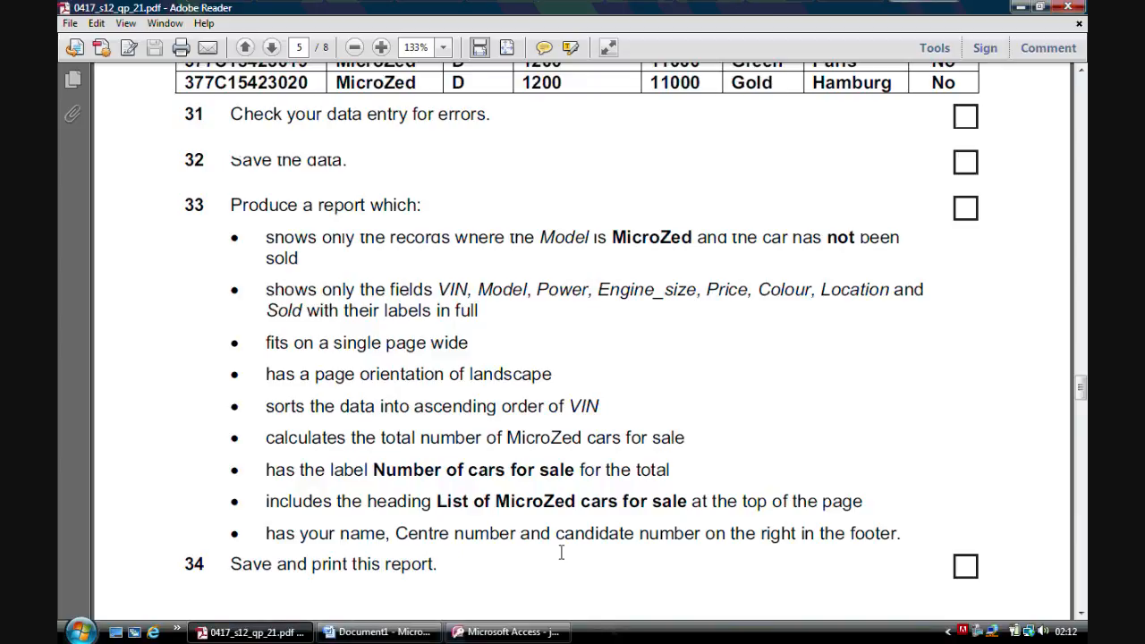
{"action": "left_click", "coordinate": [493, 639]}
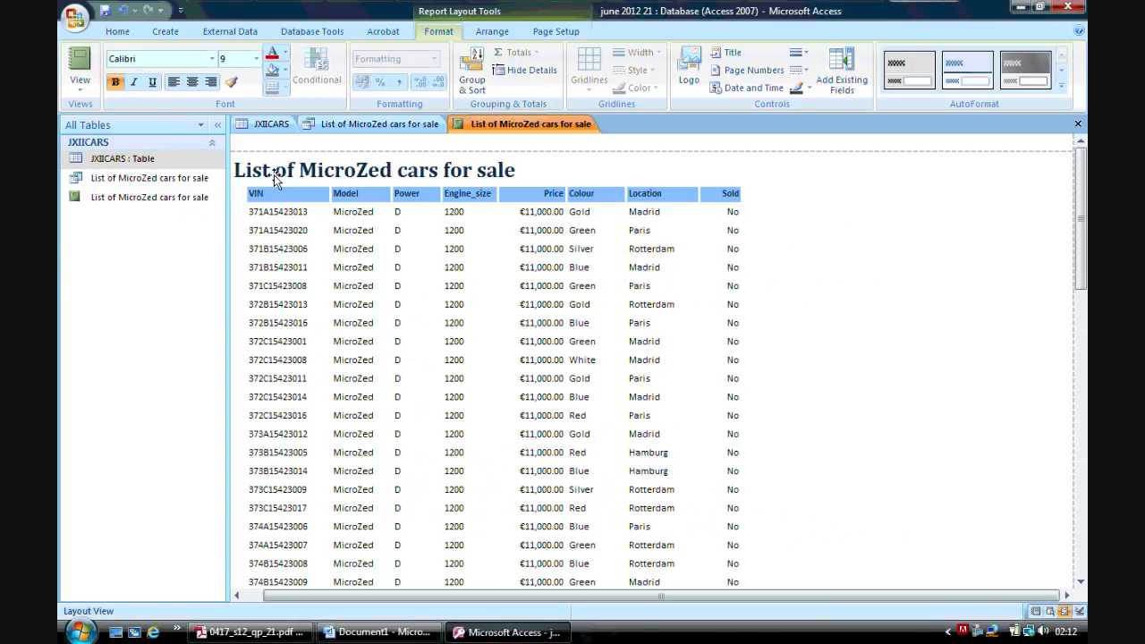
{"action": "left_click", "coordinate": [81, 90]}
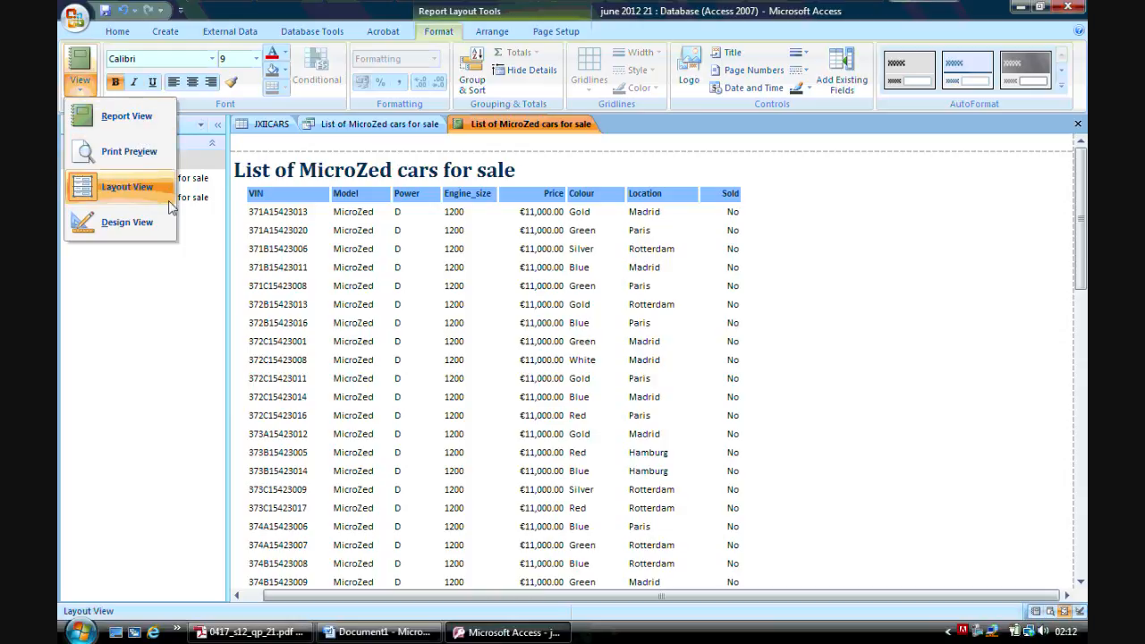
{"action": "left_click", "coordinate": [133, 225]}
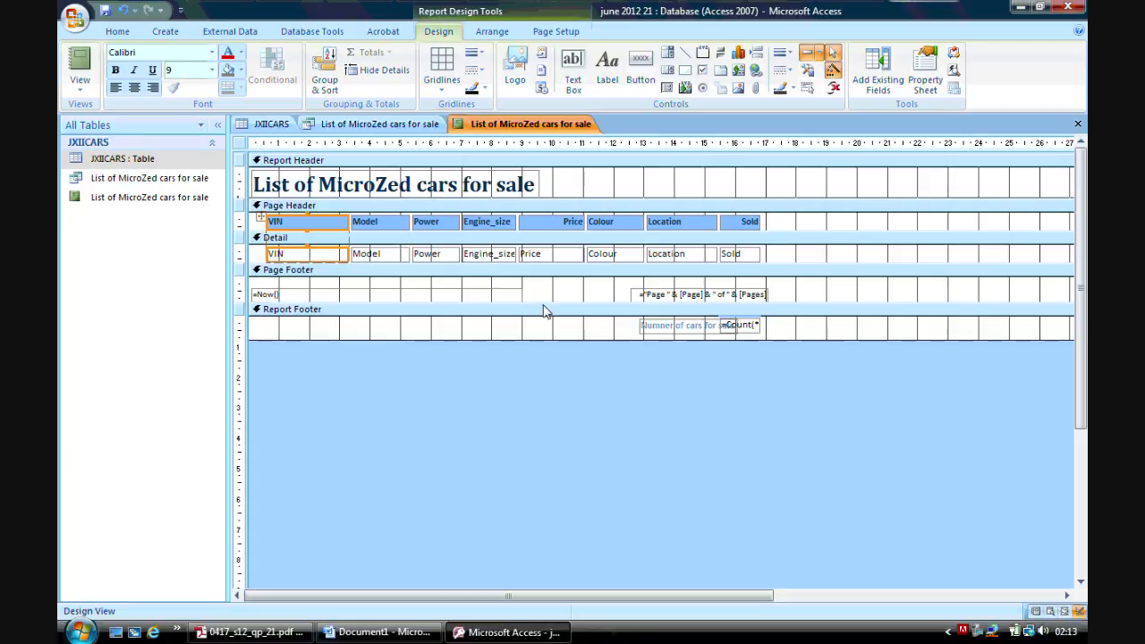
{"action": "left_click_drag", "start_coordinate": [544, 302], "coordinate": [544, 321]}
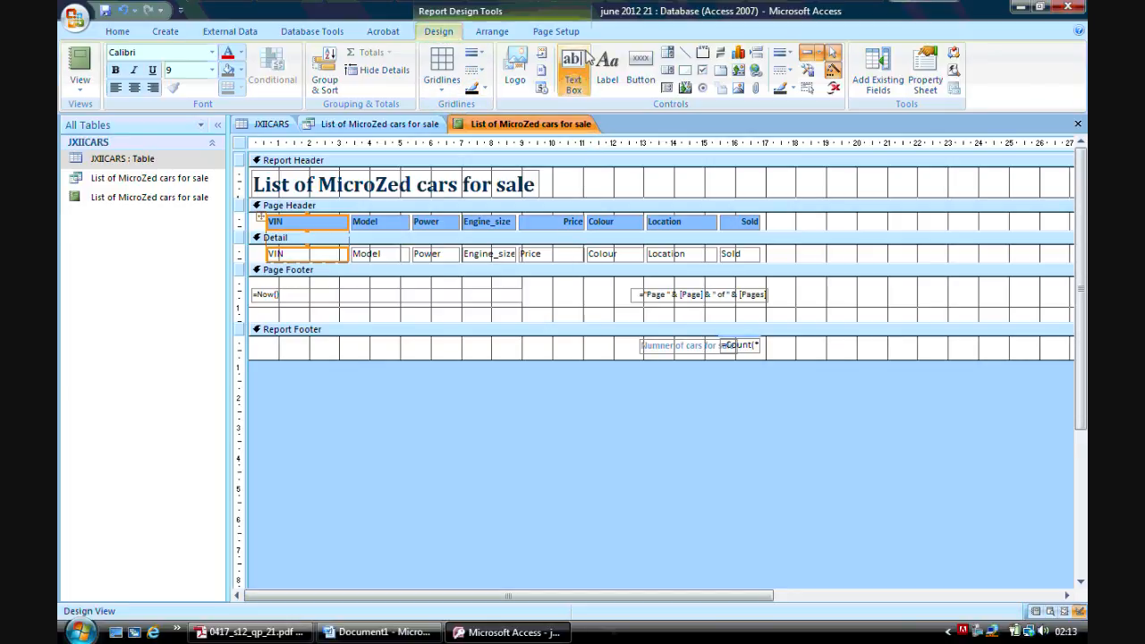
Add a label about 8 cm wide below the page number box in the Page Footer, reading "Name, centre number, candidate number"
{"action": "left_click", "coordinate": [608, 62]}
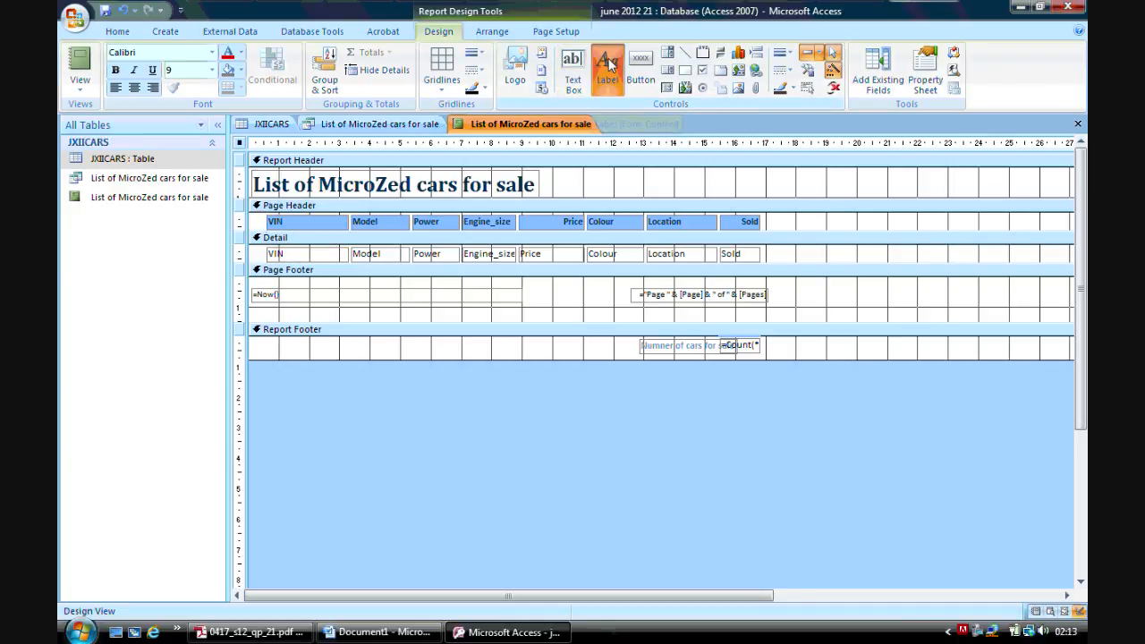
{"action": "left_click_drag", "start_coordinate": [528, 307], "coordinate": [766, 319]}
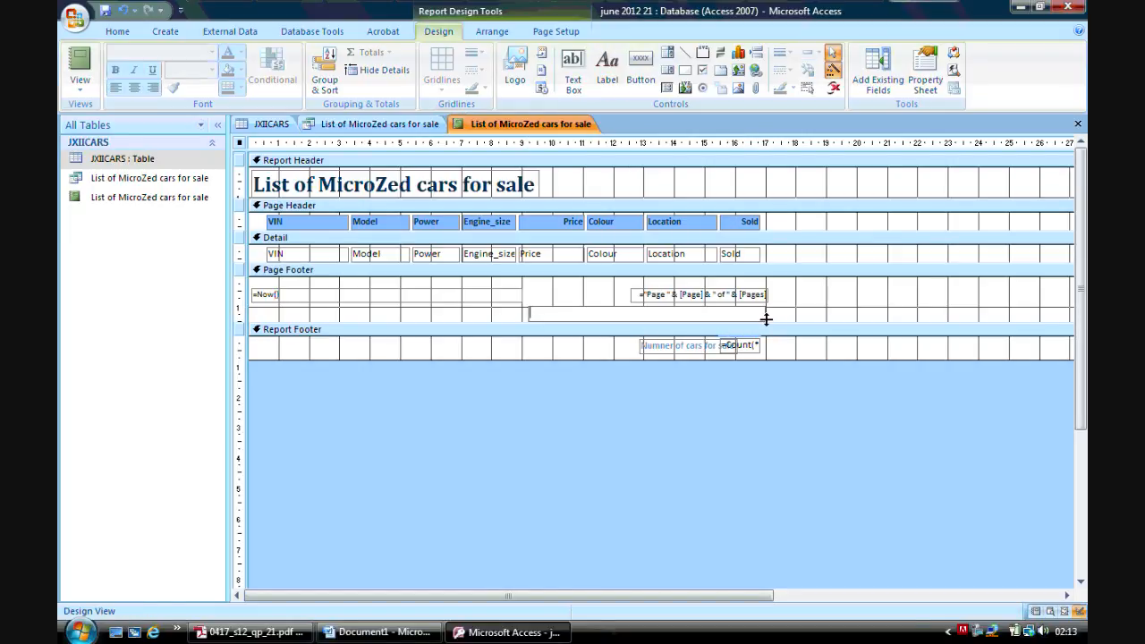
{"action": "key", "text": "Caps_Lock"}
{"action": "type", "text": "N"}
{"action": "key", "text": "Caps_Lock"}
{"action": "type", "text": "ame, centre number, candidate number"}
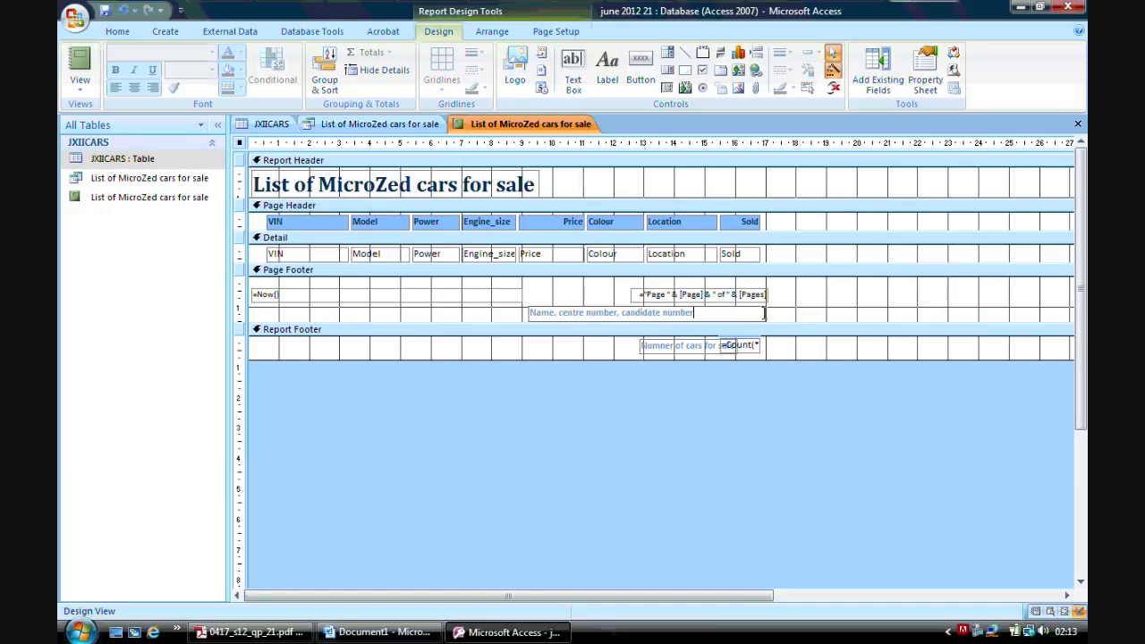
{"action": "left_click", "coordinate": [770, 322]}
Narrow the new footer label to about 6 cm and move it so its end lines up with the page number box's end
{"action": "left_click", "coordinate": [764, 314]}
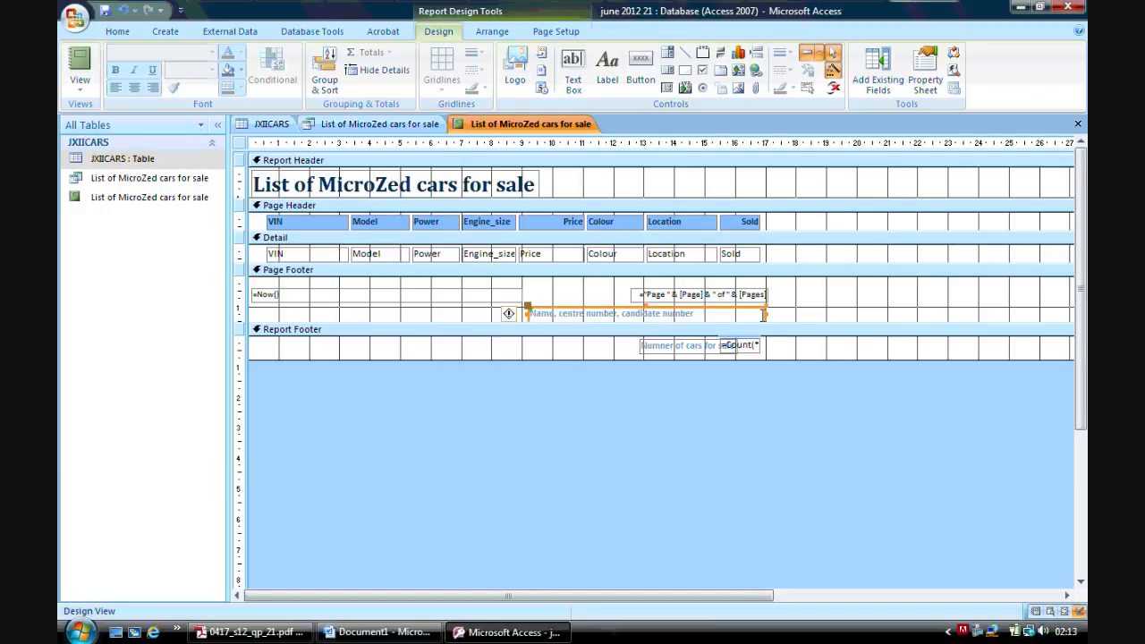
{"action": "left_click_drag", "start_coordinate": [764, 314], "coordinate": [713, 313]}
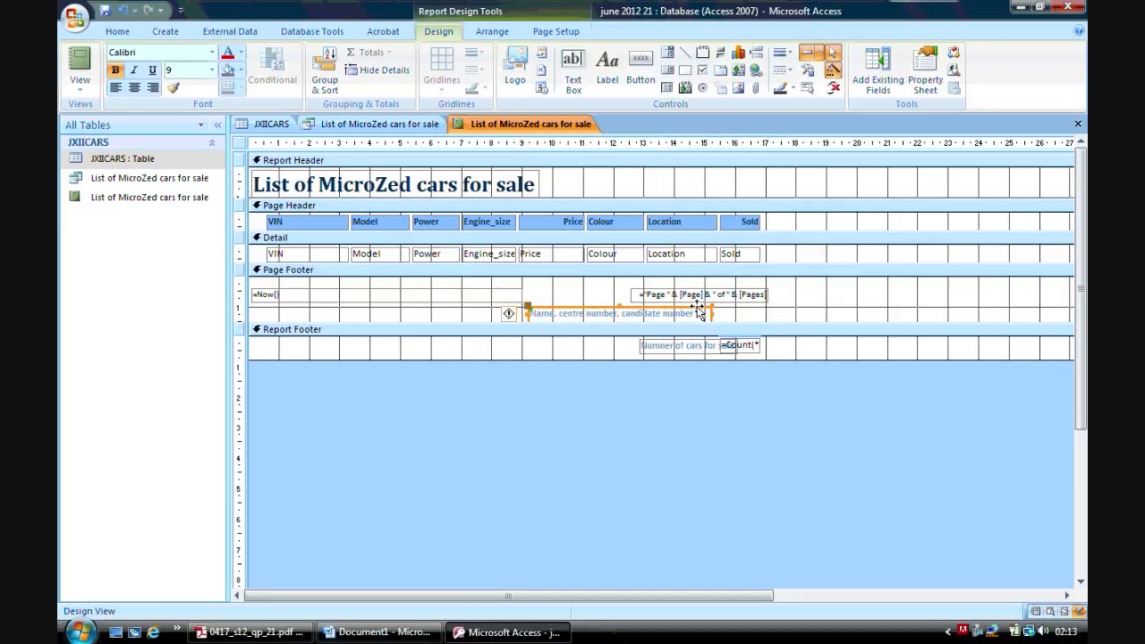
{"action": "left_click", "coordinate": [700, 310]}
{"action": "left_click_drag", "start_coordinate": [700, 311], "coordinate": [752, 310]}
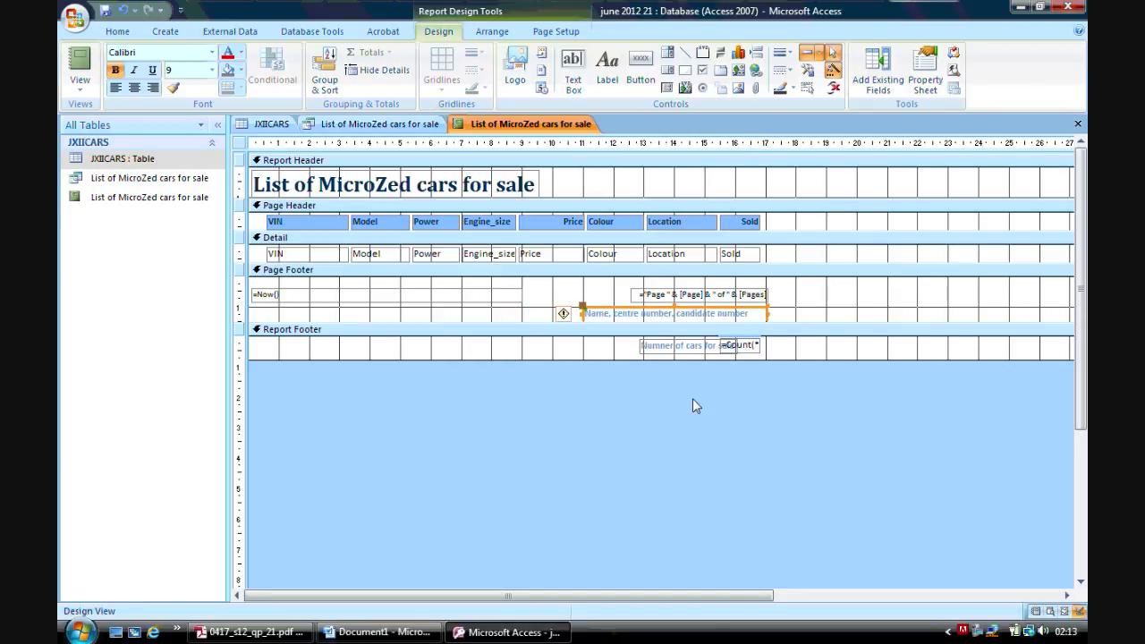
Compare the report with the exam paper's requirements and examine both pages in Print Preview, including the total and the footer
{"action": "left_click", "coordinate": [250, 632]}
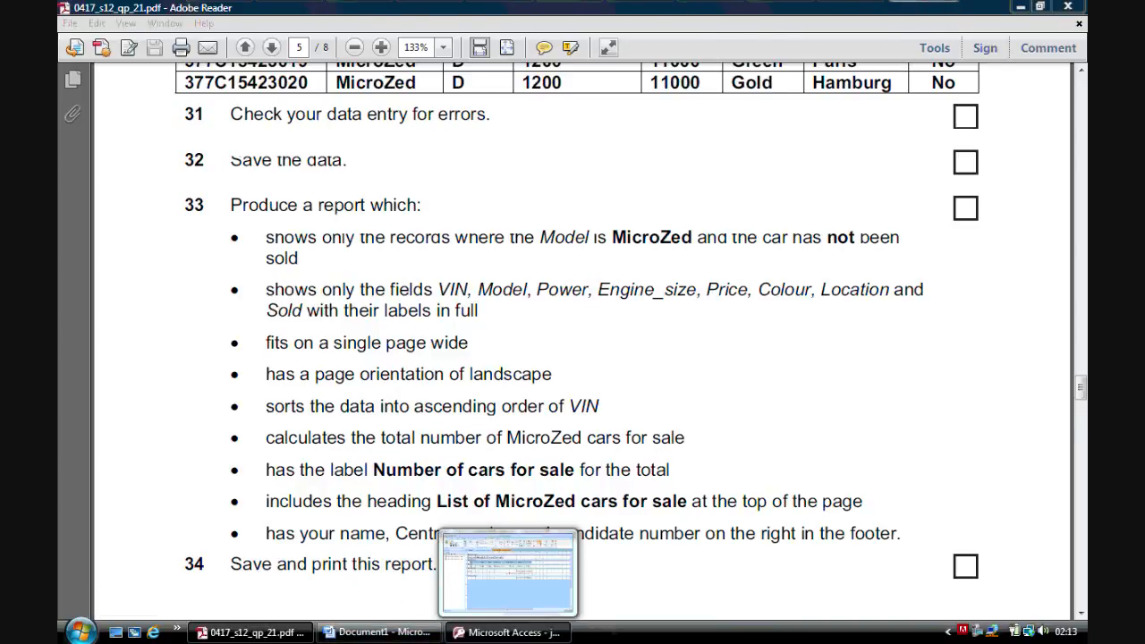
{"action": "left_click", "coordinate": [506, 632]}
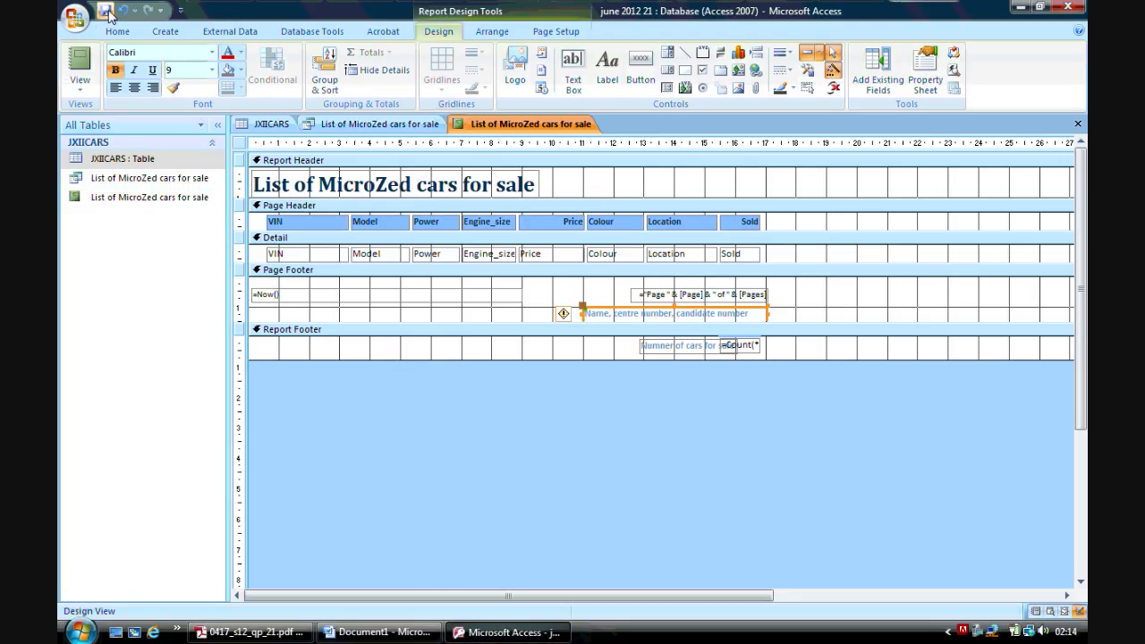
{"action": "left_click", "coordinate": [80, 90]}
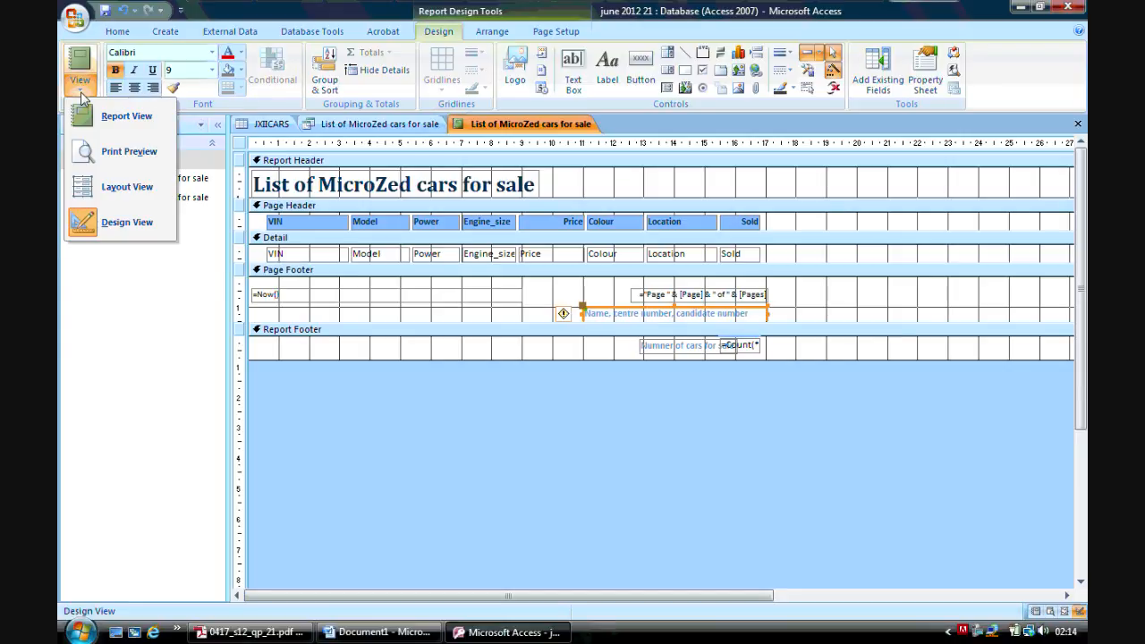
{"action": "left_click", "coordinate": [126, 159]}
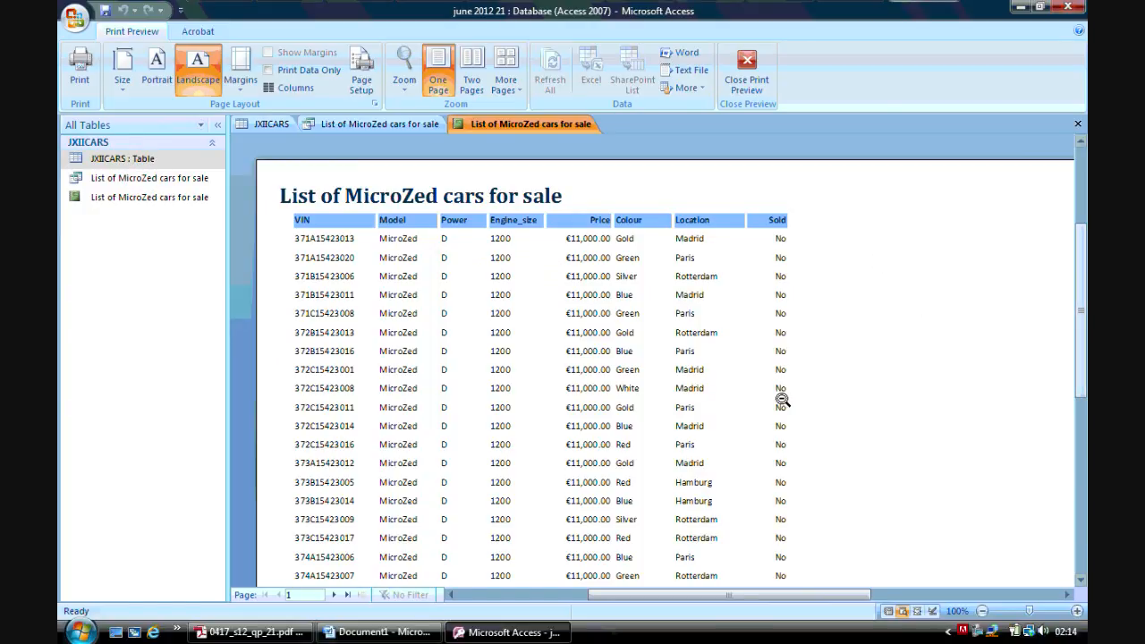
{"action": "left_click", "coordinate": [549, 350]}
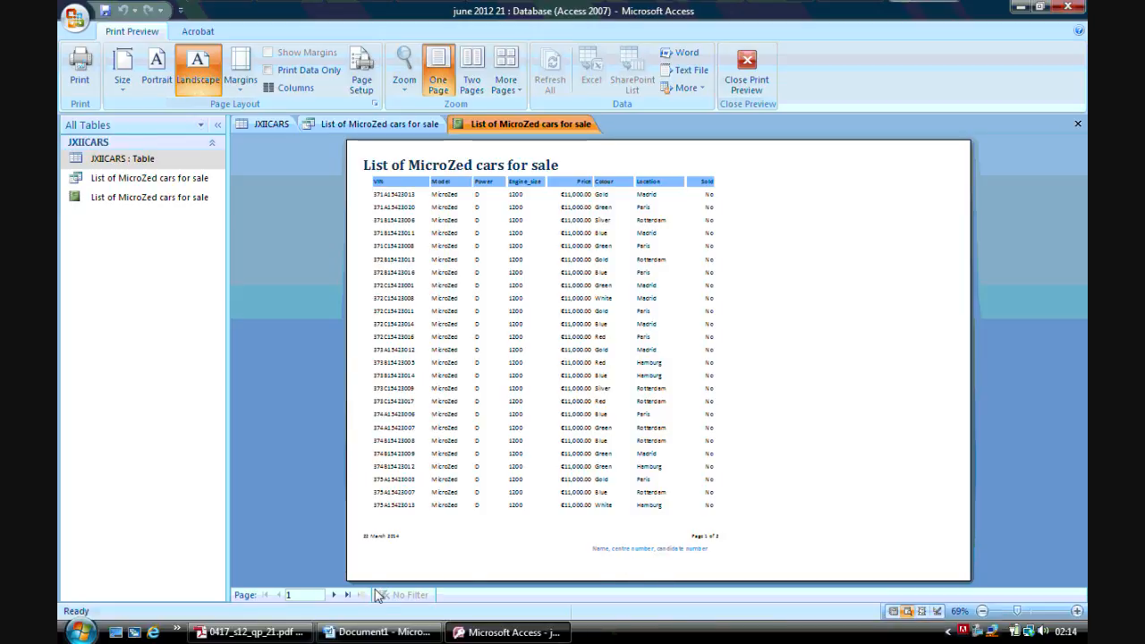
{"action": "left_click", "coordinate": [335, 595]}
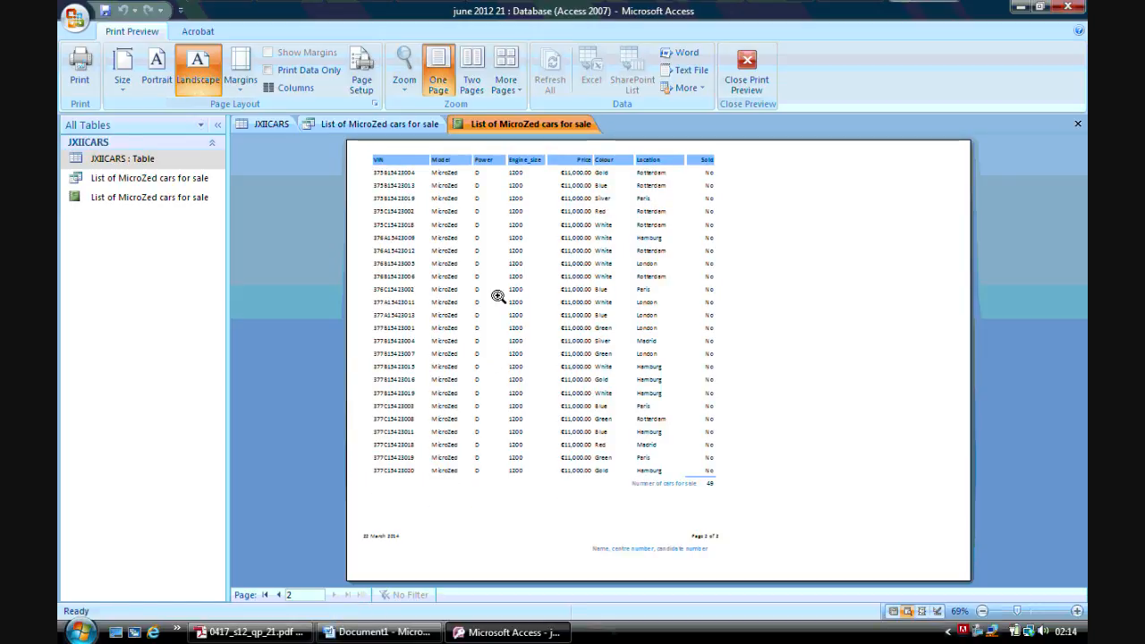
{"action": "left_click", "coordinate": [672, 488]}
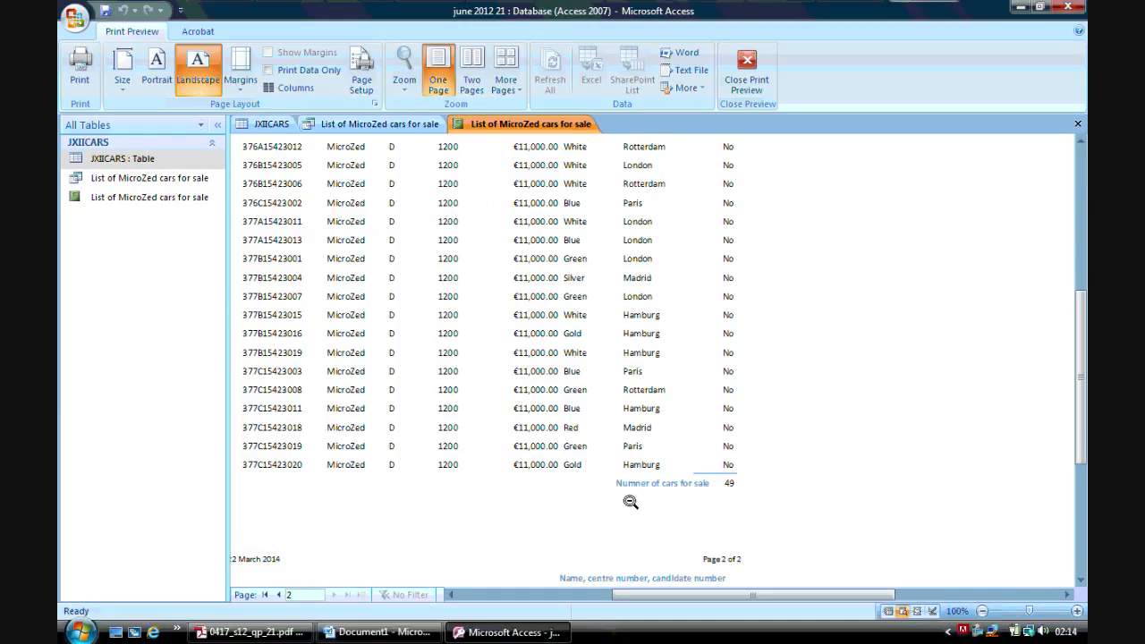
View both report pages side by side in Print Preview, and close the MicroZed report and its query
{"action": "left_click", "coordinate": [721, 485]}
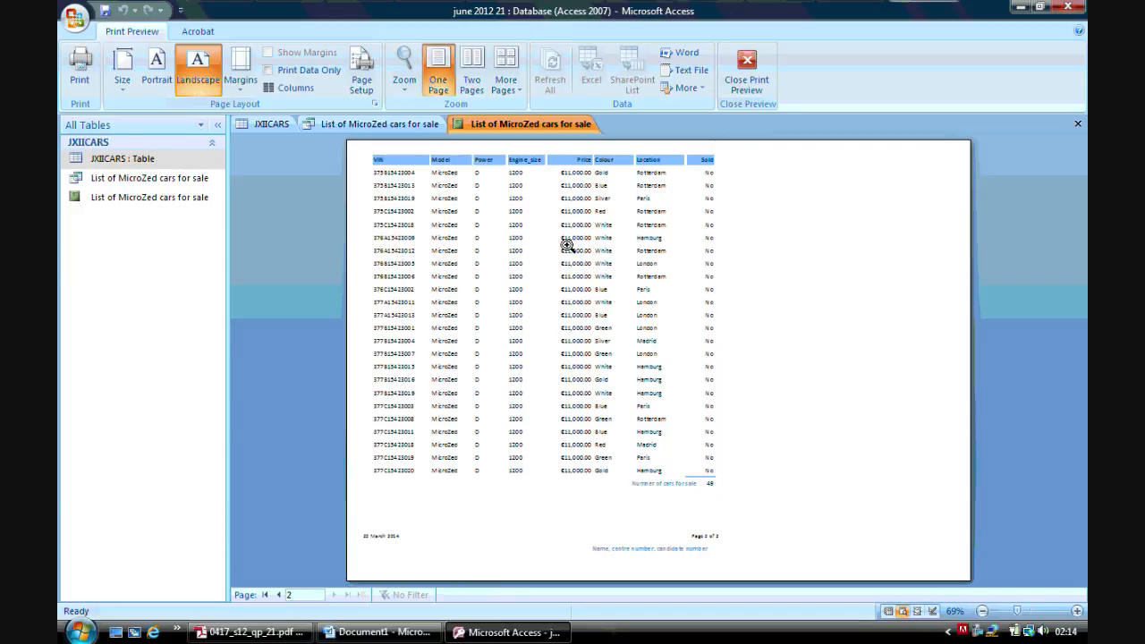
{"action": "left_click", "coordinate": [470, 85]}
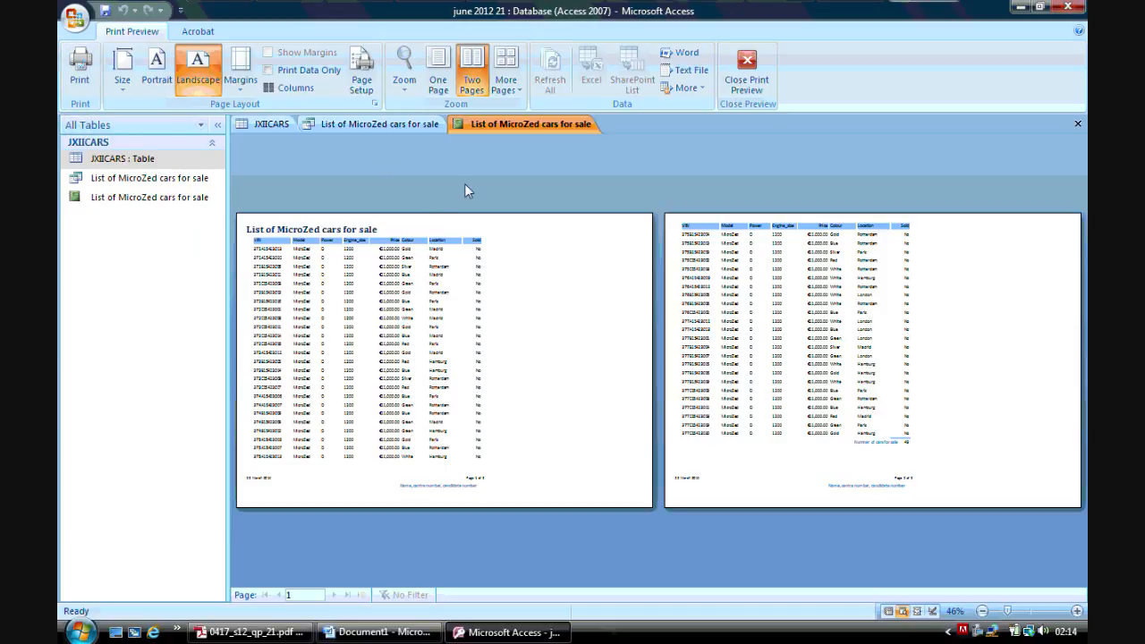
{"action": "left_click", "coordinate": [748, 75]}
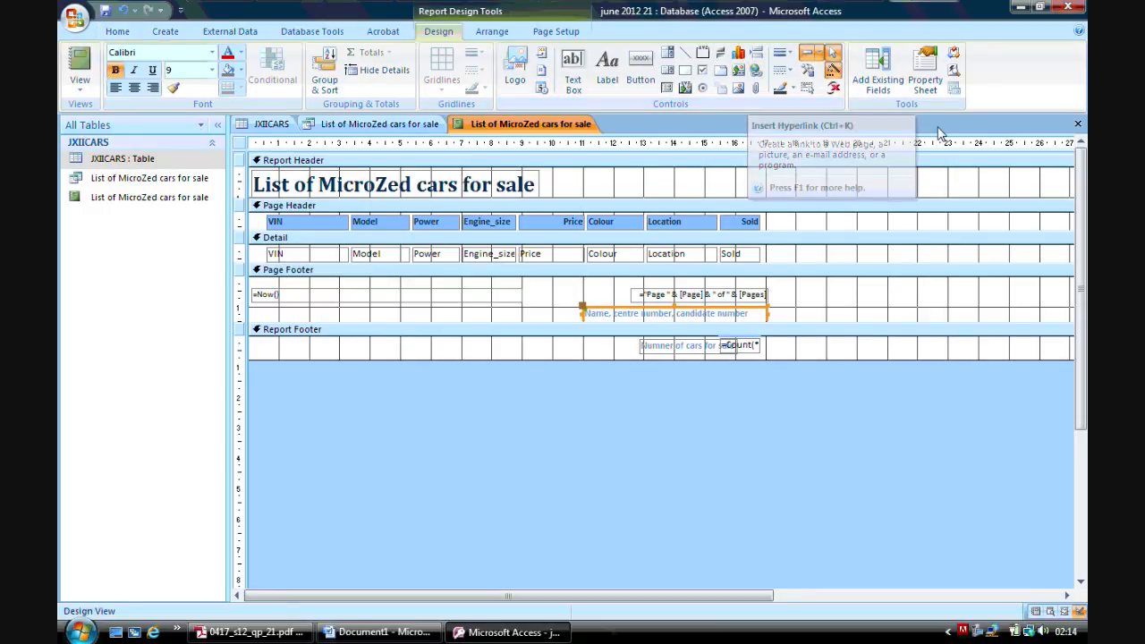
{"action": "left_click", "coordinate": [1078, 124]}
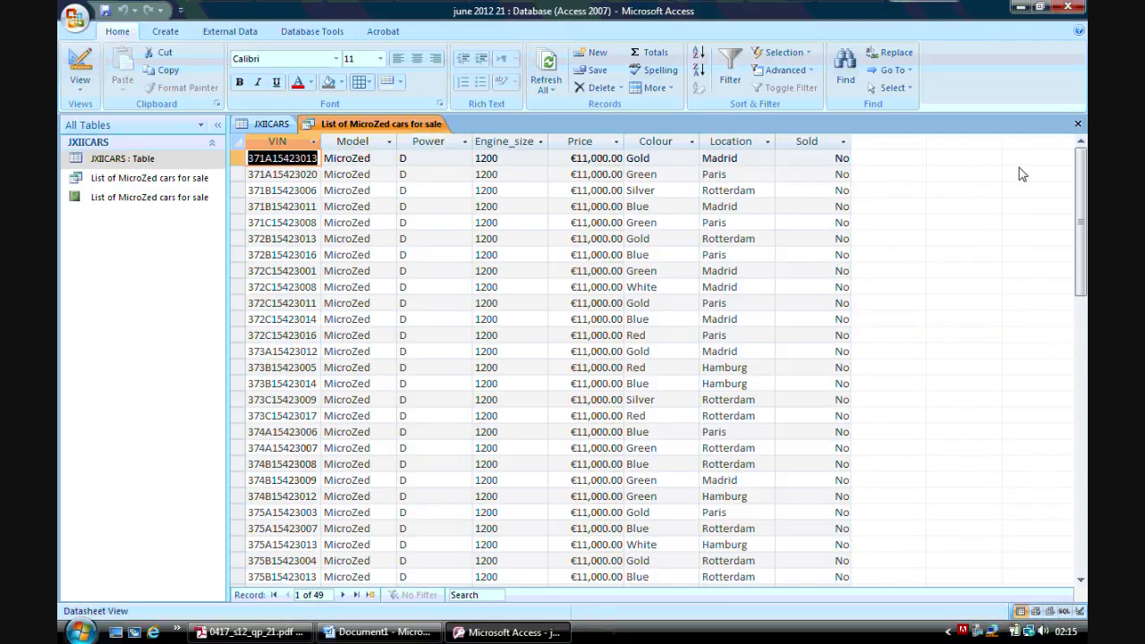
{"action": "left_click", "coordinate": [1078, 124]}
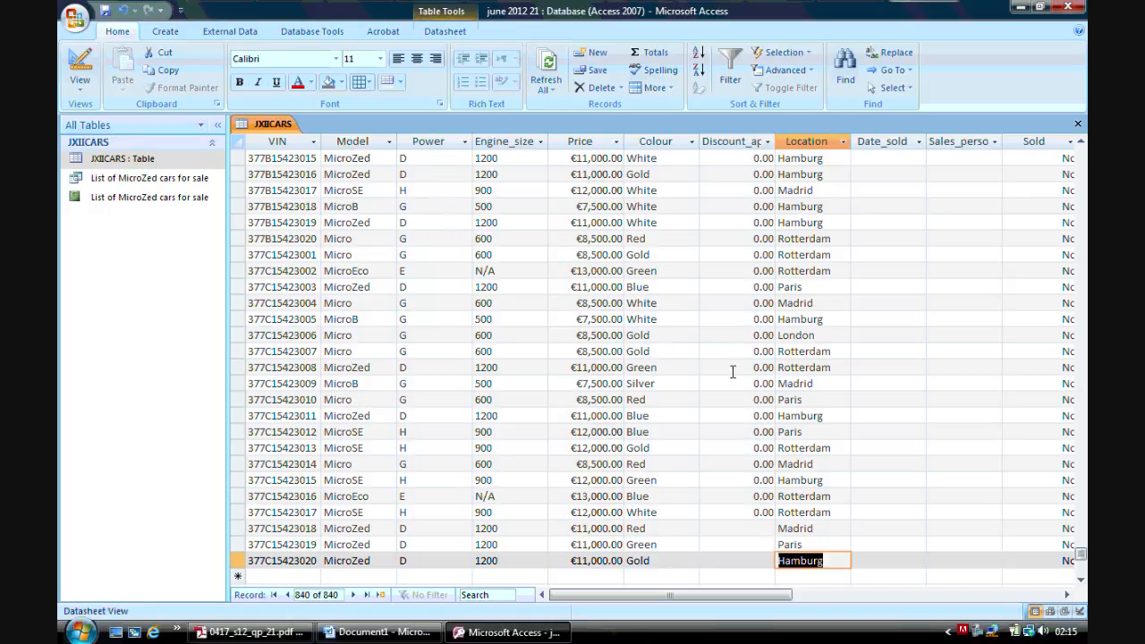
Read the question 35 requirements in the exam paper for the new sales report and return to the database
{"action": "left_click", "coordinate": [229, 635]}
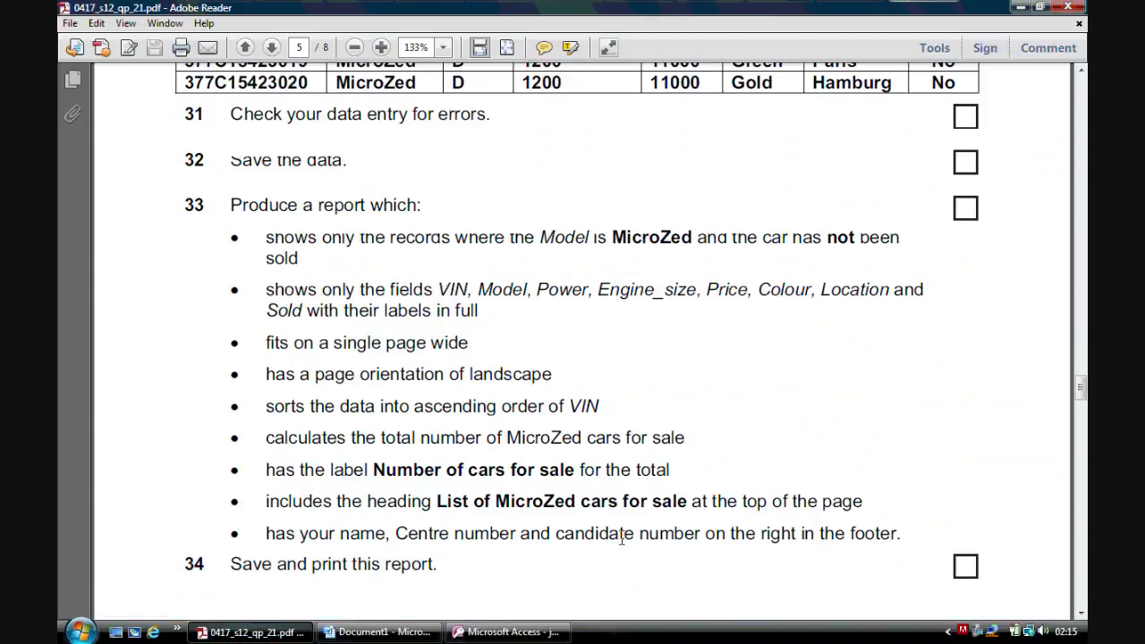
{"action": "key", "text": "super"}
{"action": "left_click", "coordinate": [814, 484]}
{"action": "left_click_drag", "start_coordinate": [1081, 613], "coordinate": [1081, 614]}
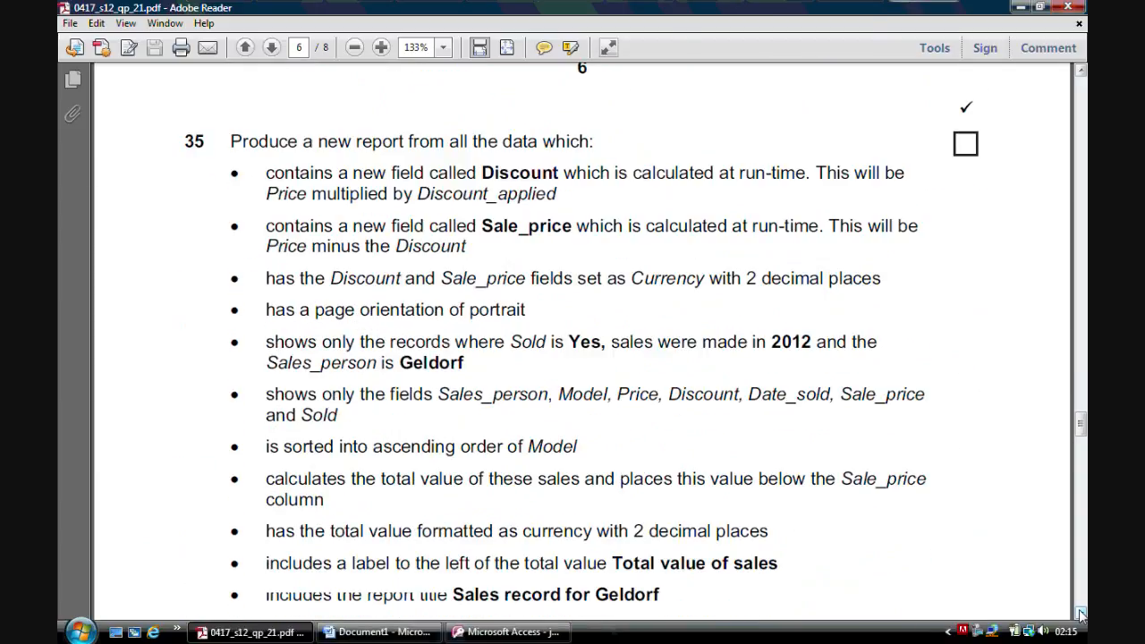
{"action": "left_click", "coordinate": [1081, 614]}
{"action": "left_click", "coordinate": [1081, 614]}
{"action": "left_click", "coordinate": [1081, 614]}
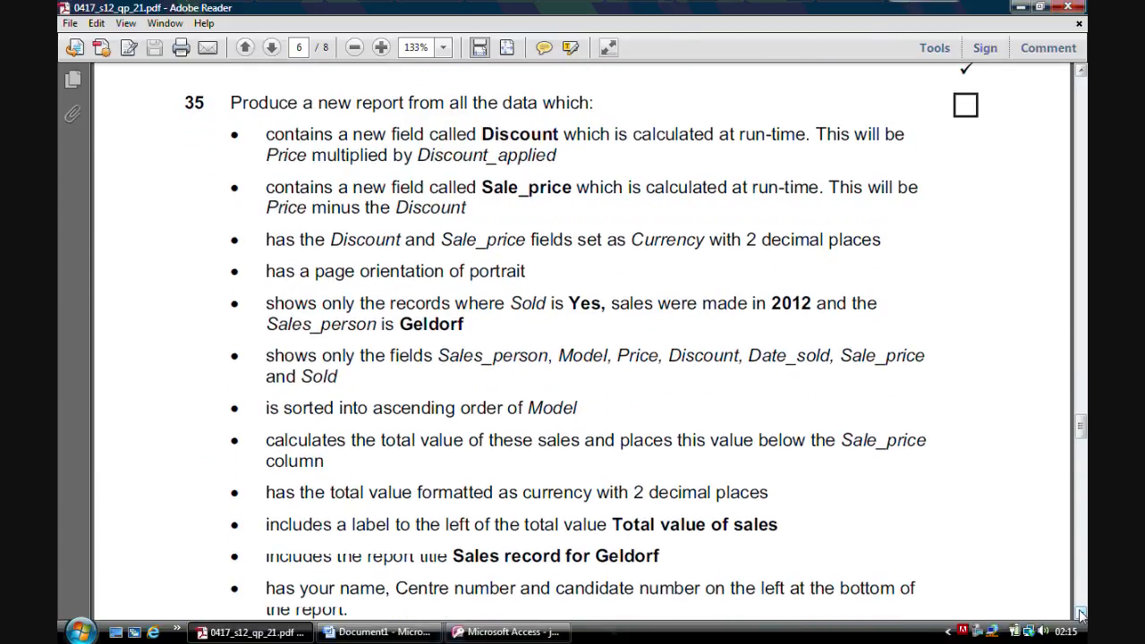
{"action": "left_click", "coordinate": [1081, 614]}
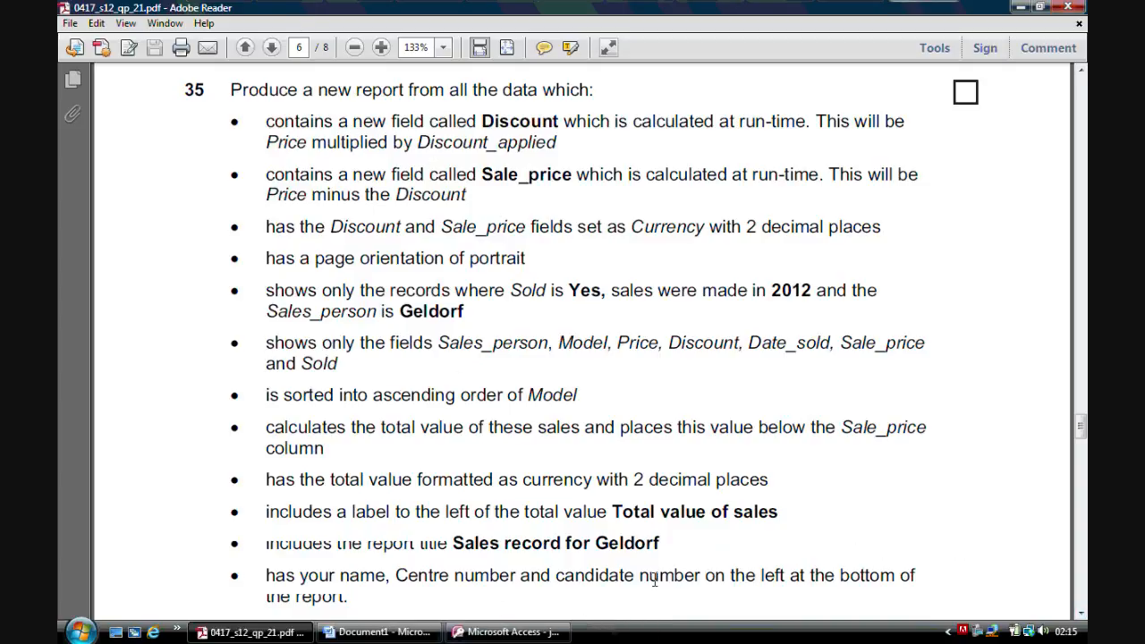
{"action": "left_click", "coordinate": [522, 631]}
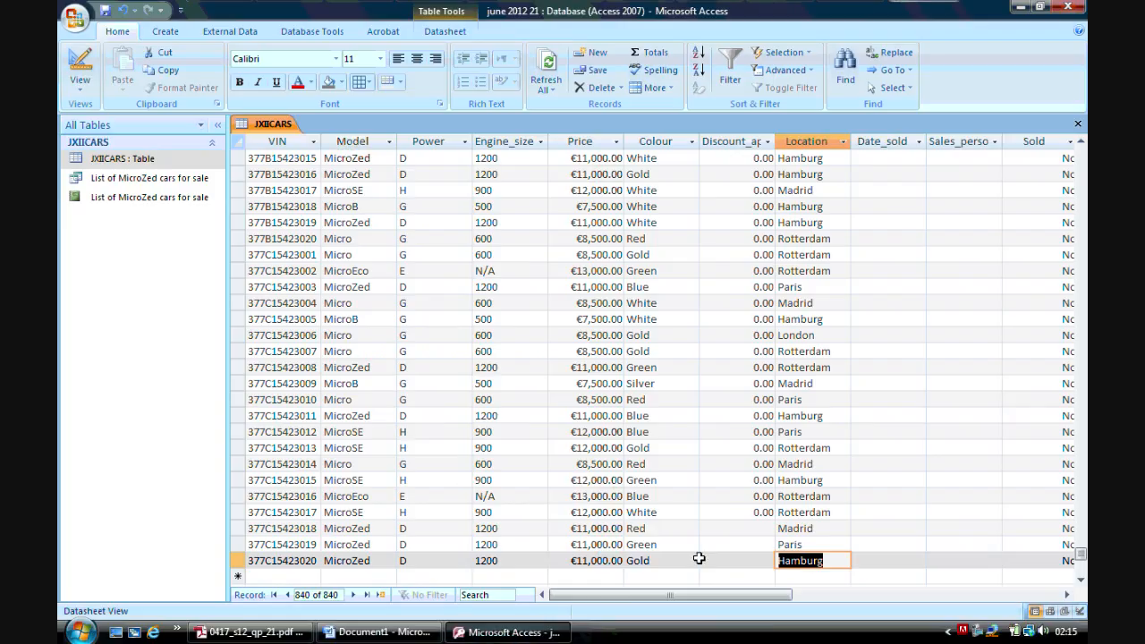
{"action": "left_click", "coordinate": [978, 633]}
{"action": "right_click", "coordinate": [978, 634]}
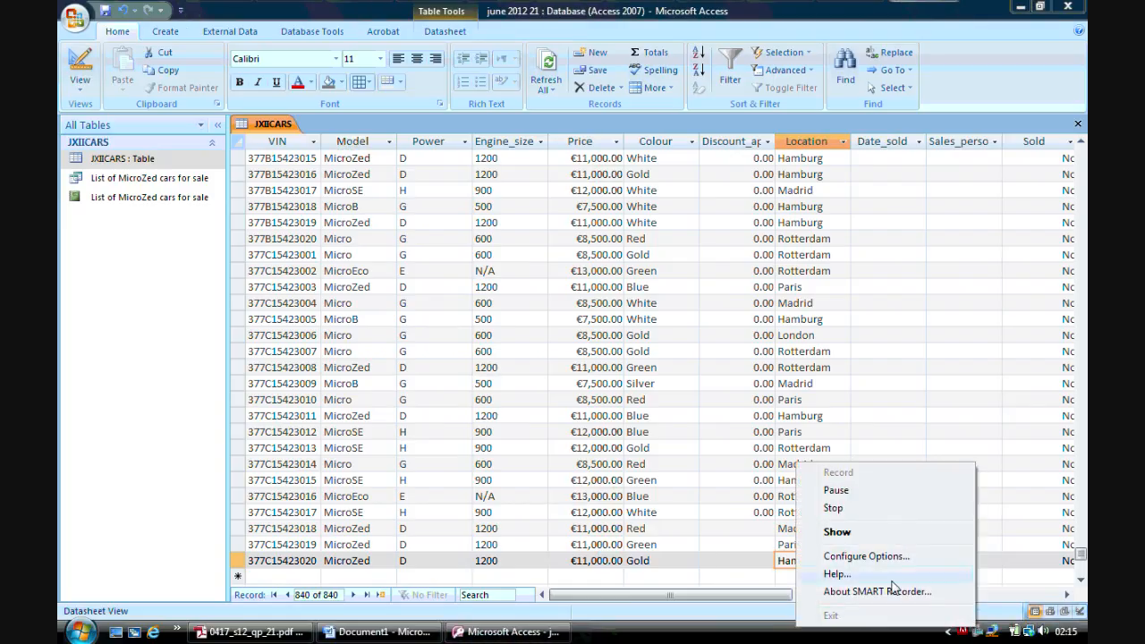
{"action": "left_click", "coordinate": [841, 509]}
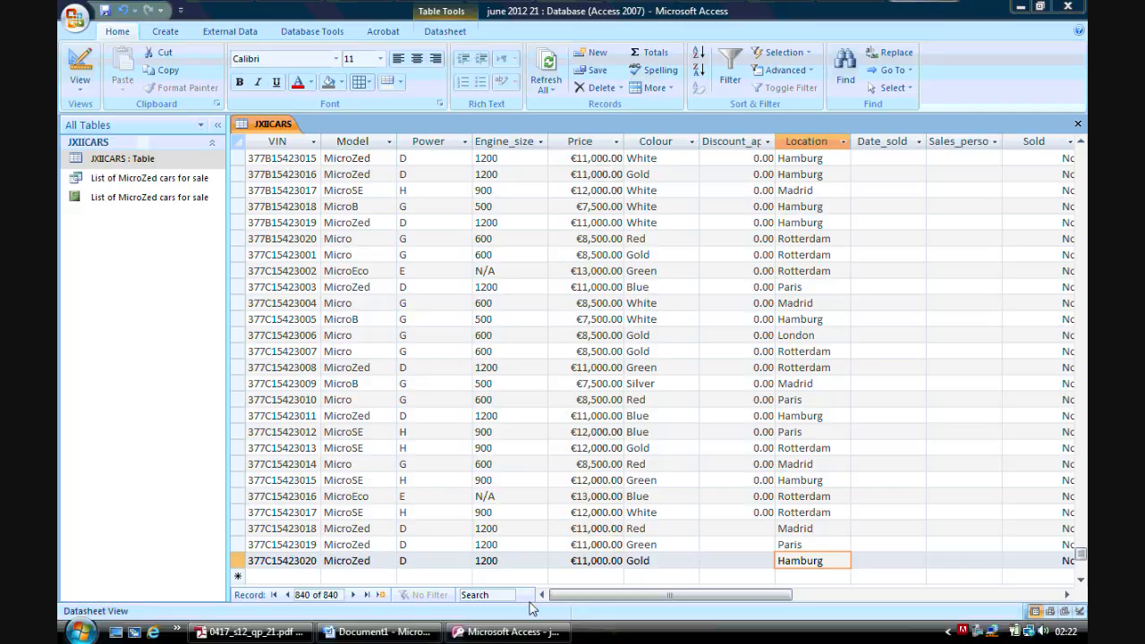
Reread question 35 in the exam paper and set up a detail query with the Simple Query Wizard using all JXIICARS fields
{"action": "left_click", "coordinate": [251, 631]}
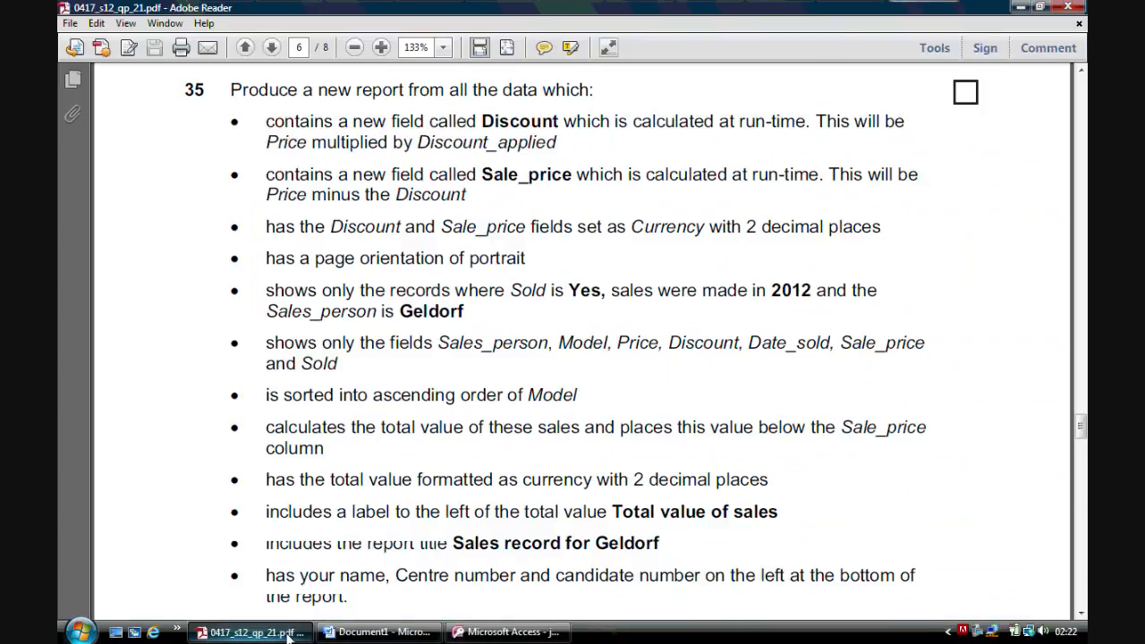
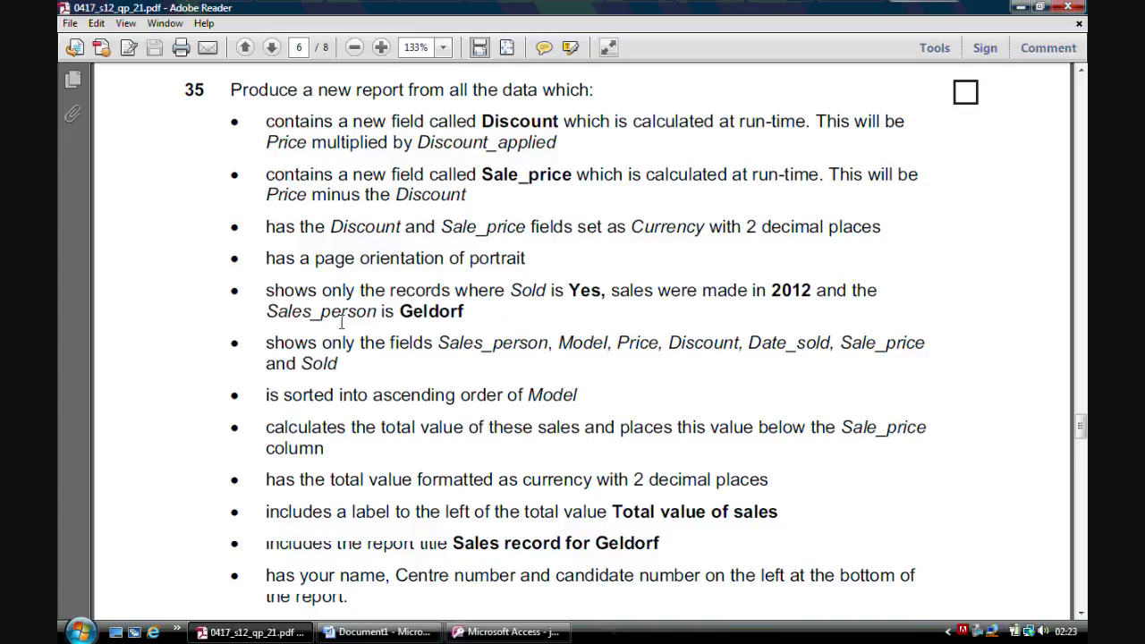
{"action": "left_click", "coordinate": [507, 632]}
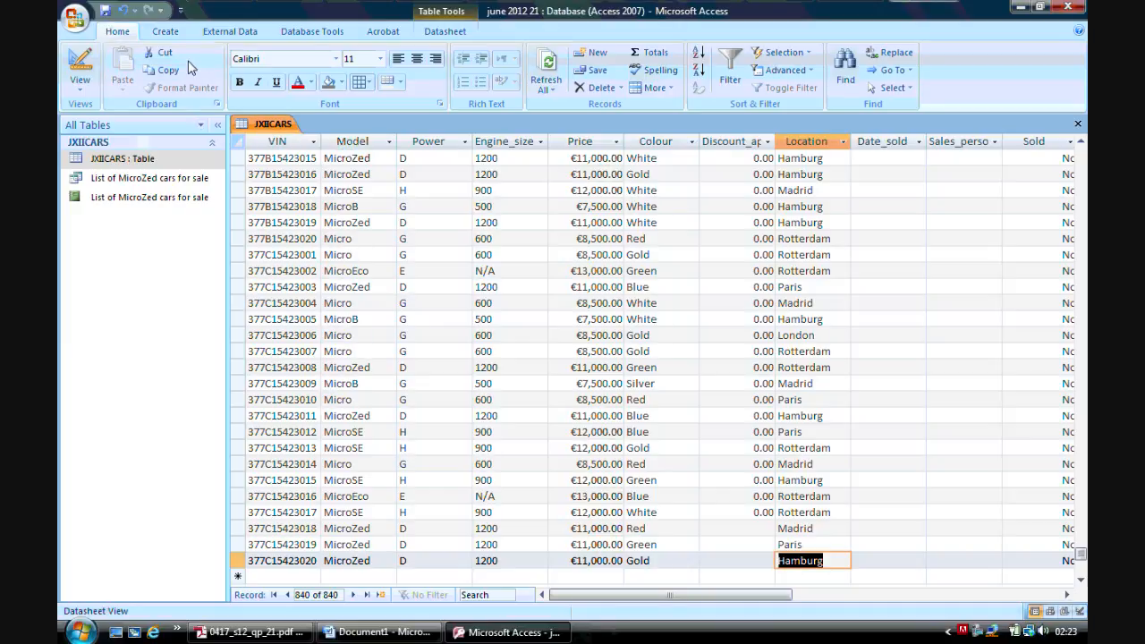
{"action": "left_click", "coordinate": [168, 33]}
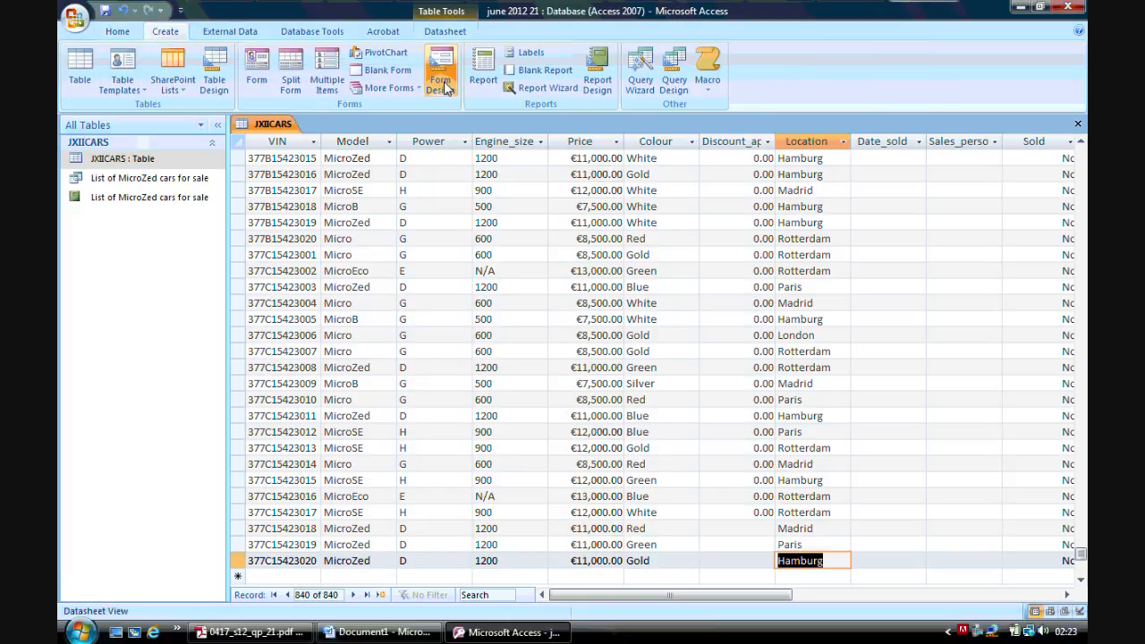
{"action": "left_click", "coordinate": [639, 85]}
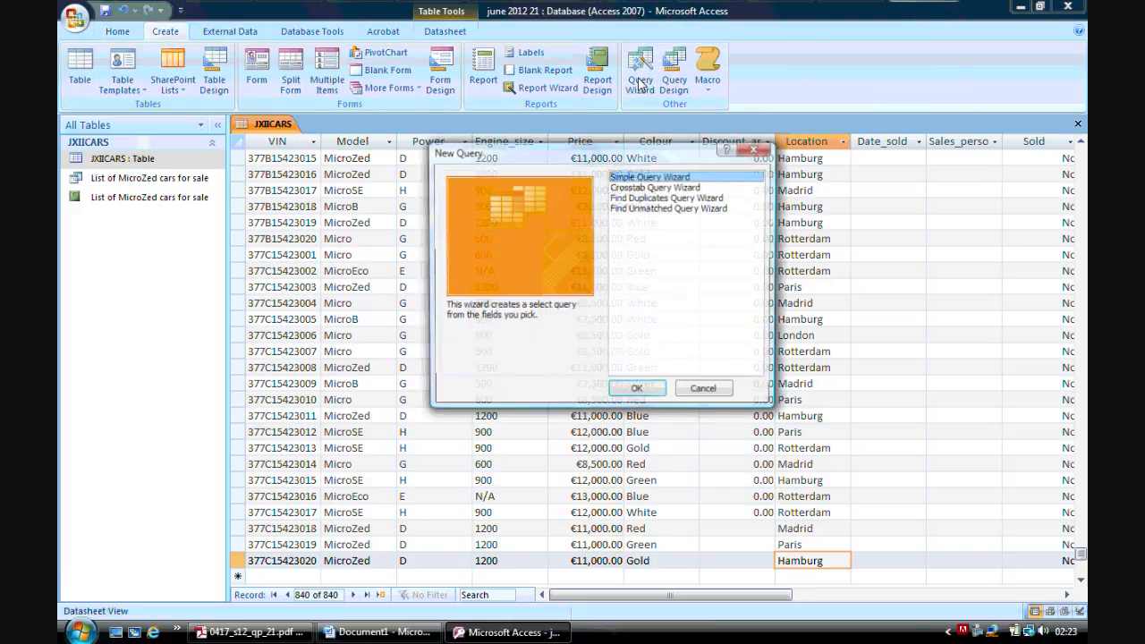
{"action": "left_click", "coordinate": [637, 391]}
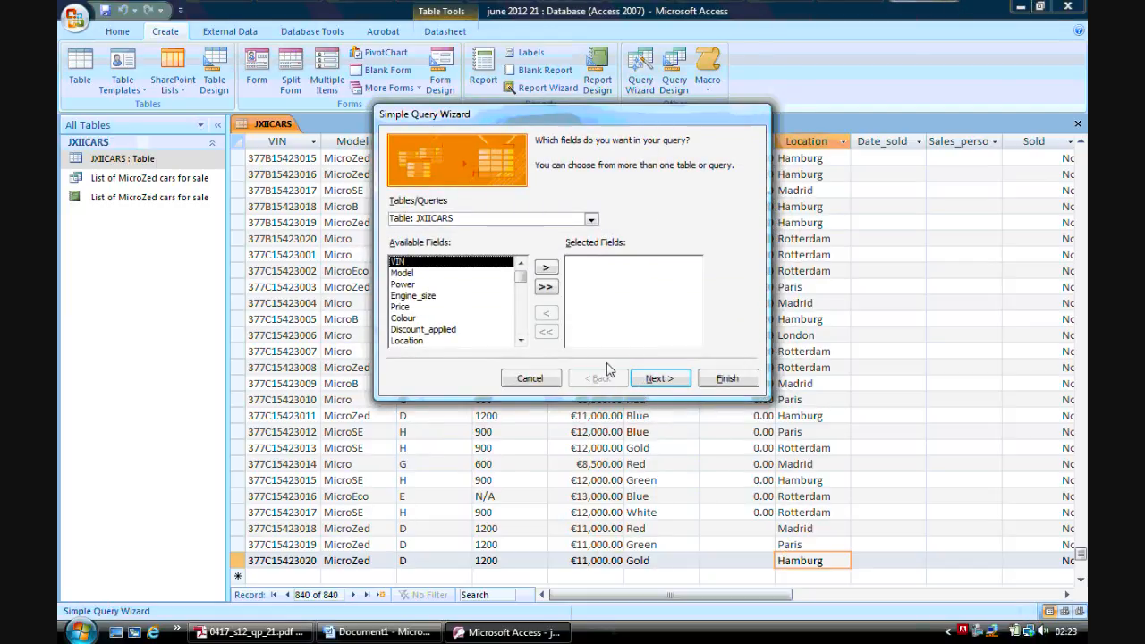
{"action": "left_click", "coordinate": [548, 287]}
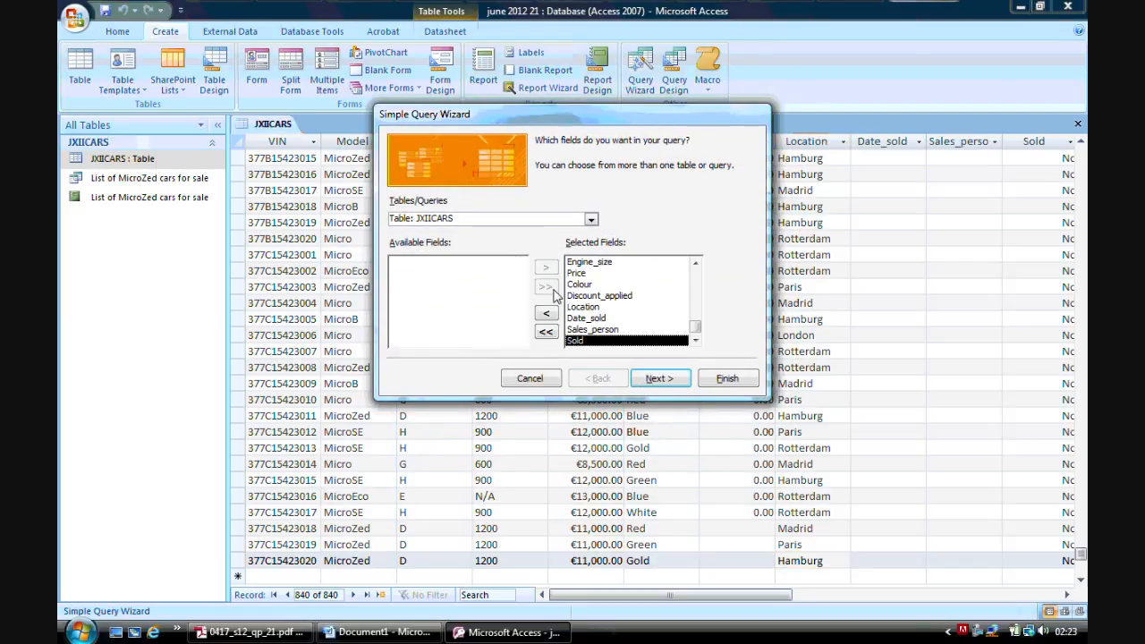
{"action": "left_click", "coordinate": [657, 378]}
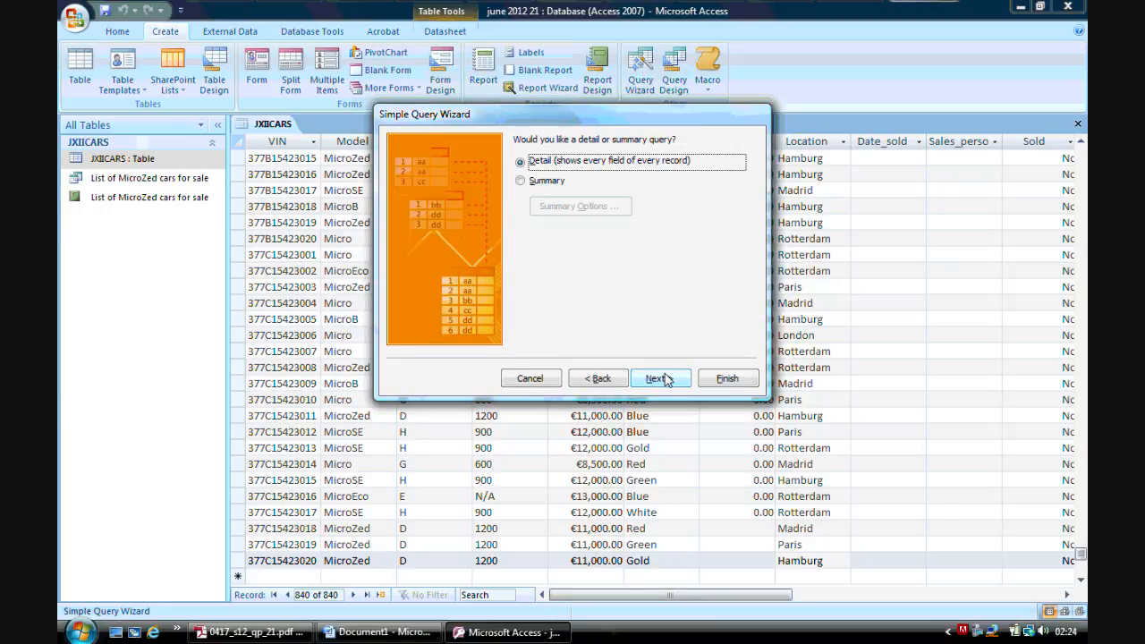
{"action": "left_click", "coordinate": [658, 379]}
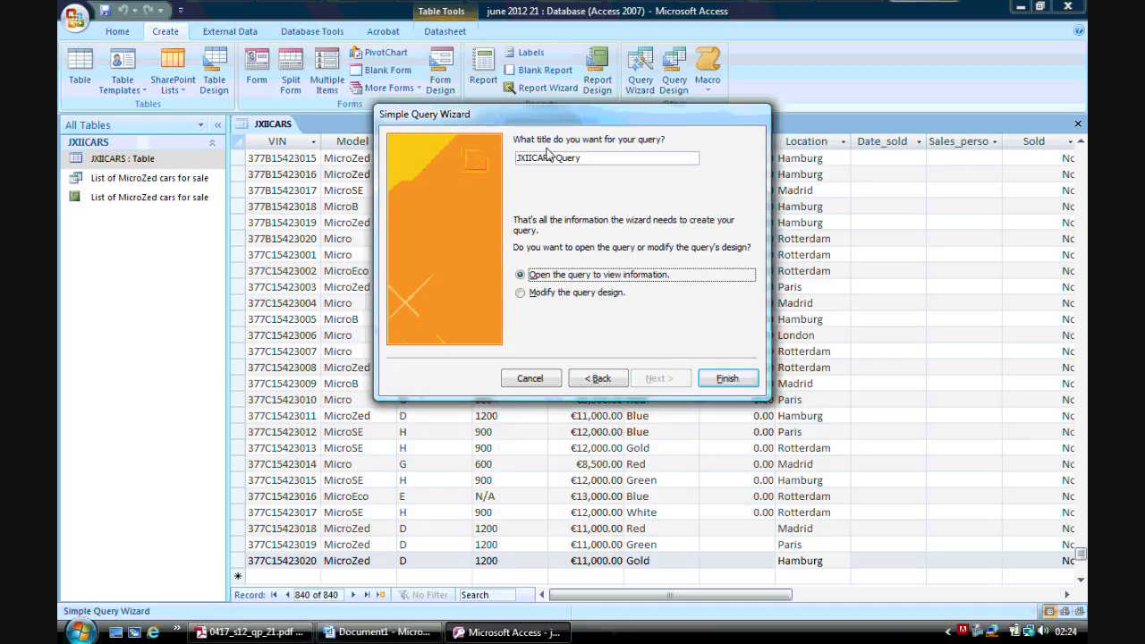
Title the query "Sales record for" plus the salesperson's surname from question 35, and finish the wizard with the option to modify the query design
{"action": "left_click", "coordinate": [269, 631]}
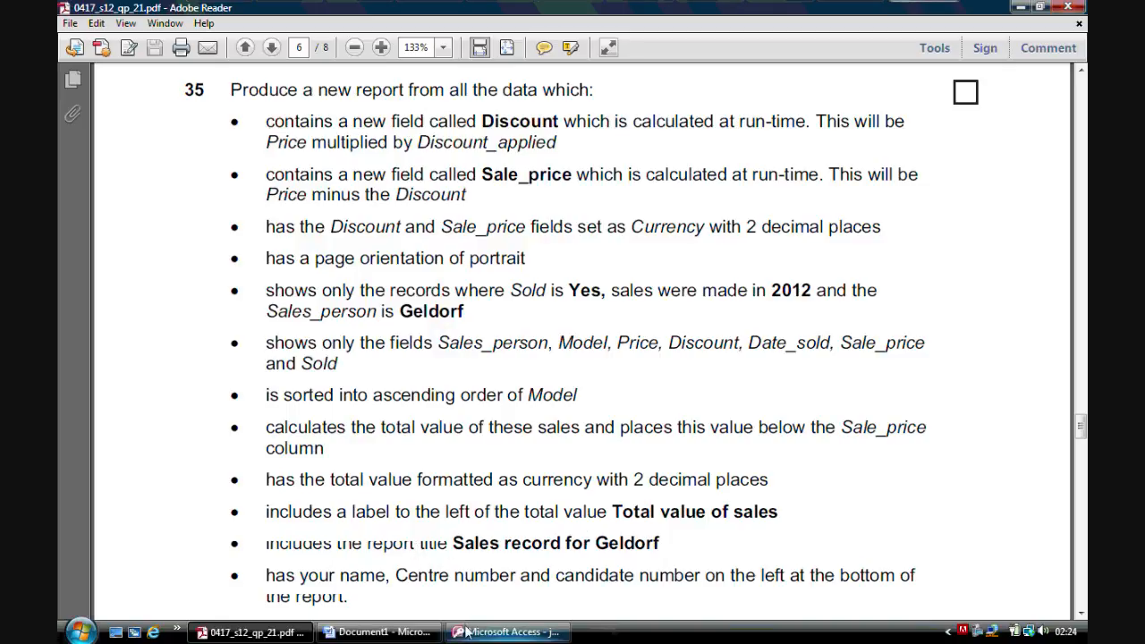
{"action": "left_click", "coordinate": [506, 632]}
{"action": "left_click_drag", "start_coordinate": [594, 159], "coordinate": [475, 148]}
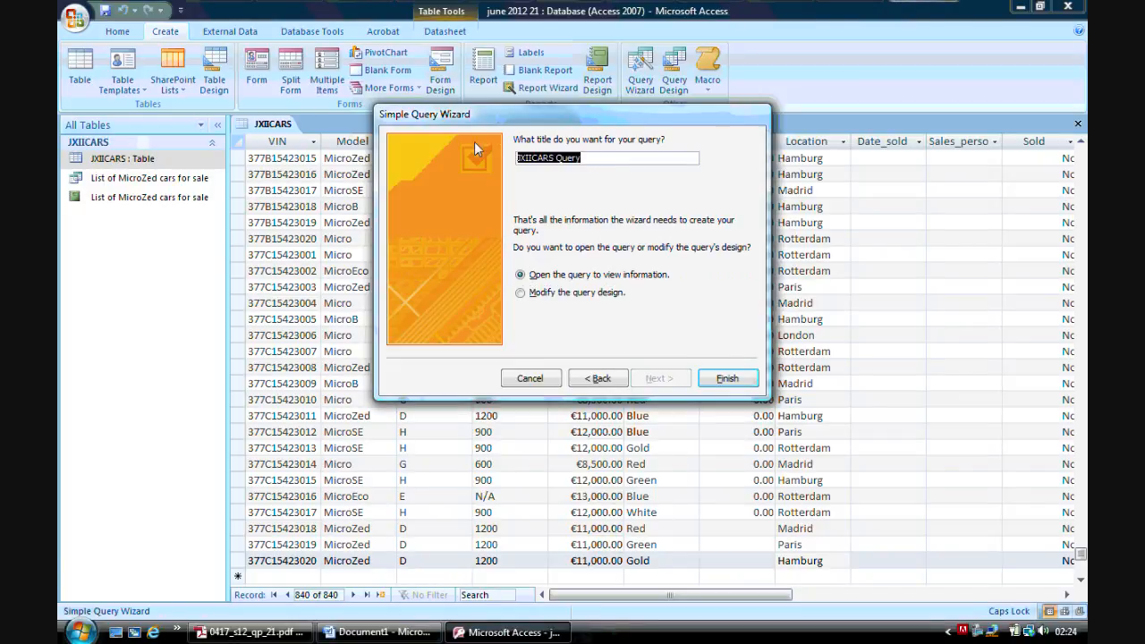
{"action": "type", "text": "Sales "}
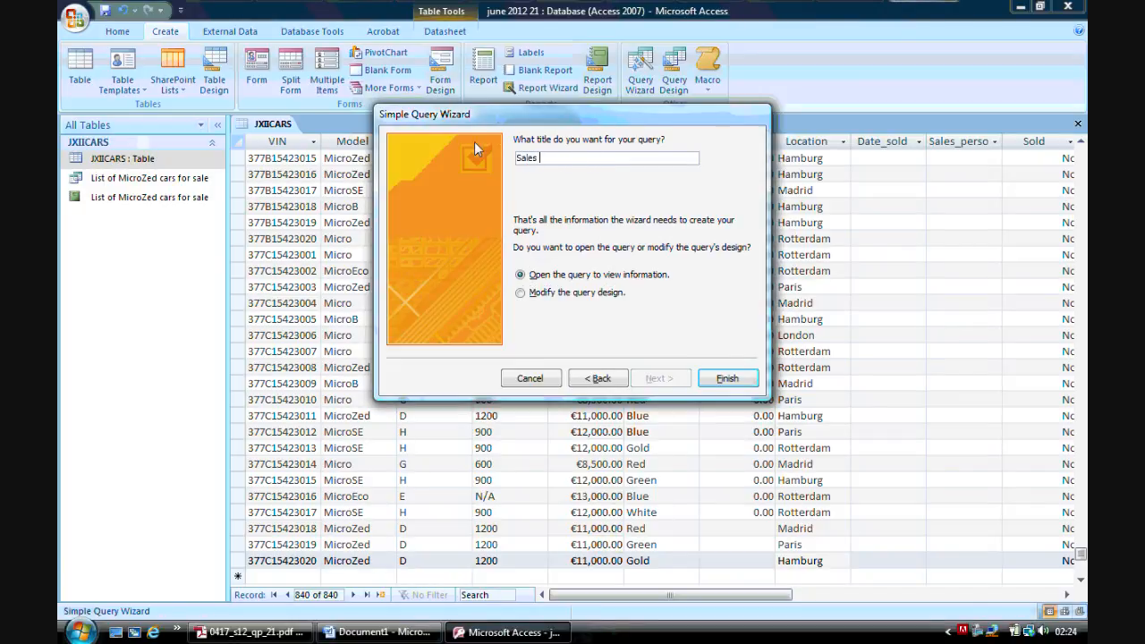
{"action": "type", "text": "record for"}
{"action": "key", "text": "Caps_Lock"}
{"action": "type", "text": "G"}
{"action": "key", "text": "Caps_Lock"}
{"action": "type", "text": "ew"}
{"action": "key", "text": "BackSpace"}
{"action": "type", "text": "ldorf"}
{"action": "left_click", "coordinate": [534, 296]}
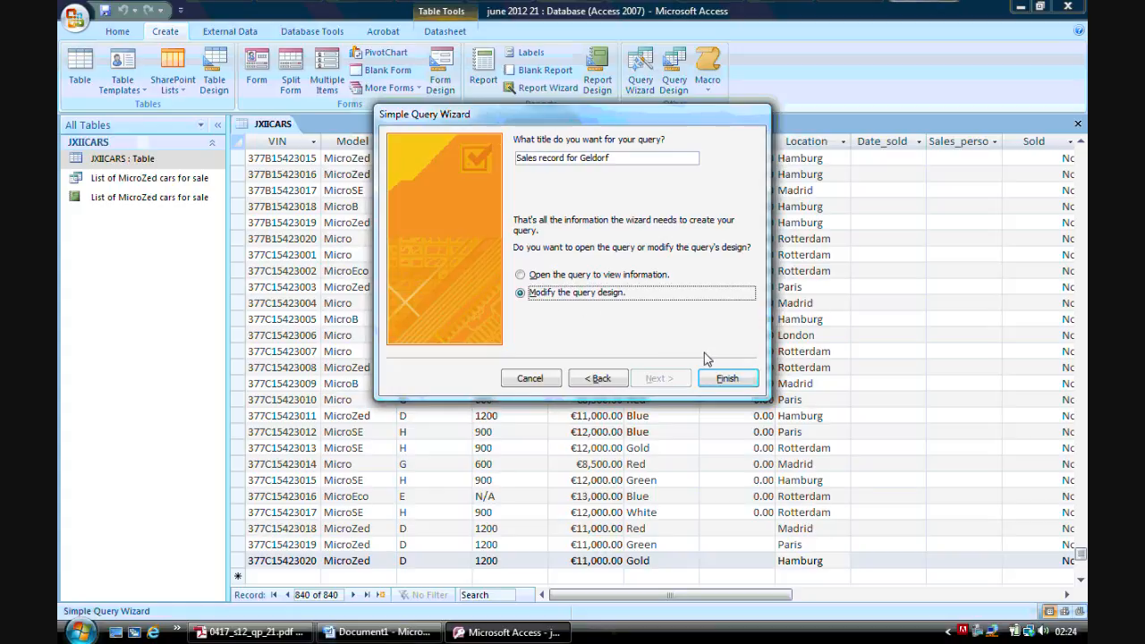
{"action": "left_click", "coordinate": [725, 380]}
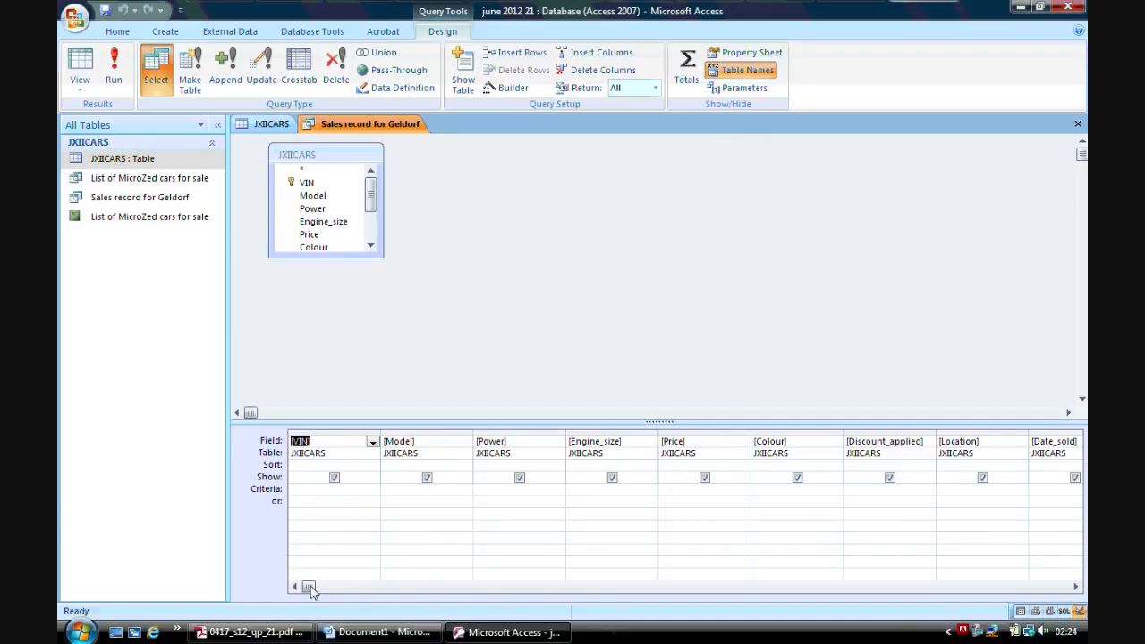
Recheck the record conditions in question 35 and set the Sold field's criterion to Yes in the query design
{"action": "left_click", "coordinate": [278, 634]}
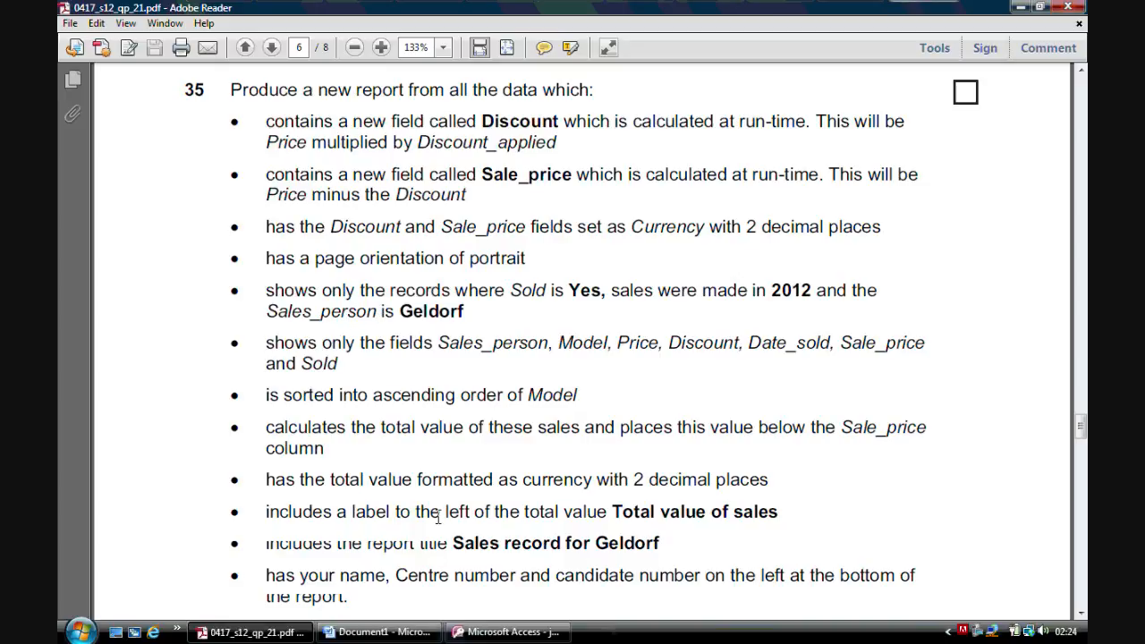
{"action": "left_click", "coordinate": [508, 631]}
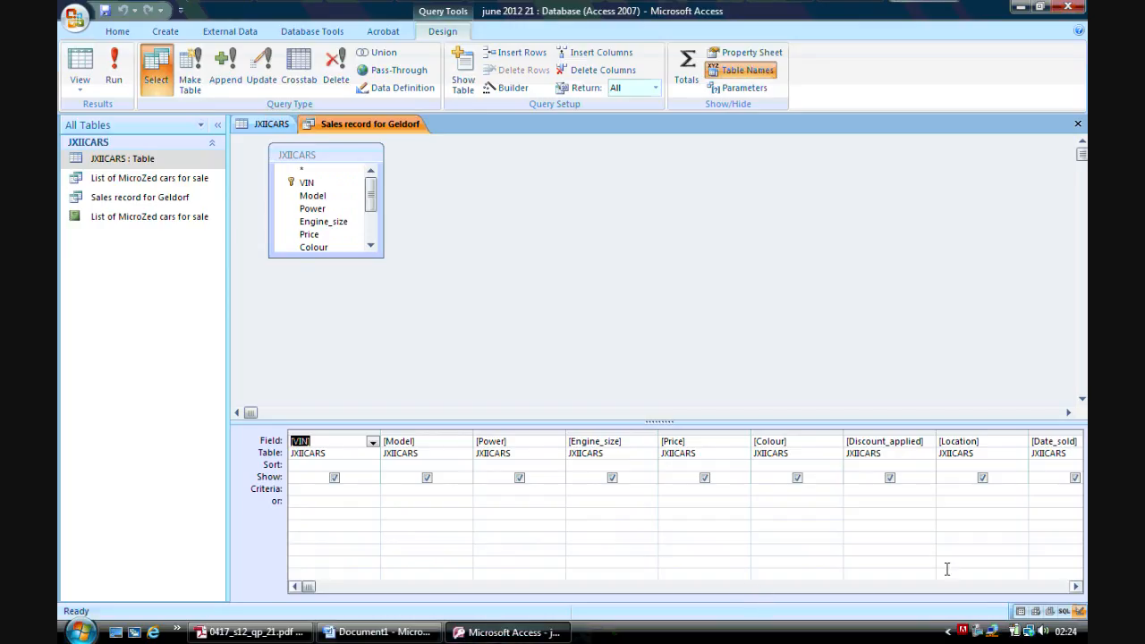
{"action": "left_click", "coordinate": [1077, 587]}
{"action": "left_click", "coordinate": [1076, 586]}
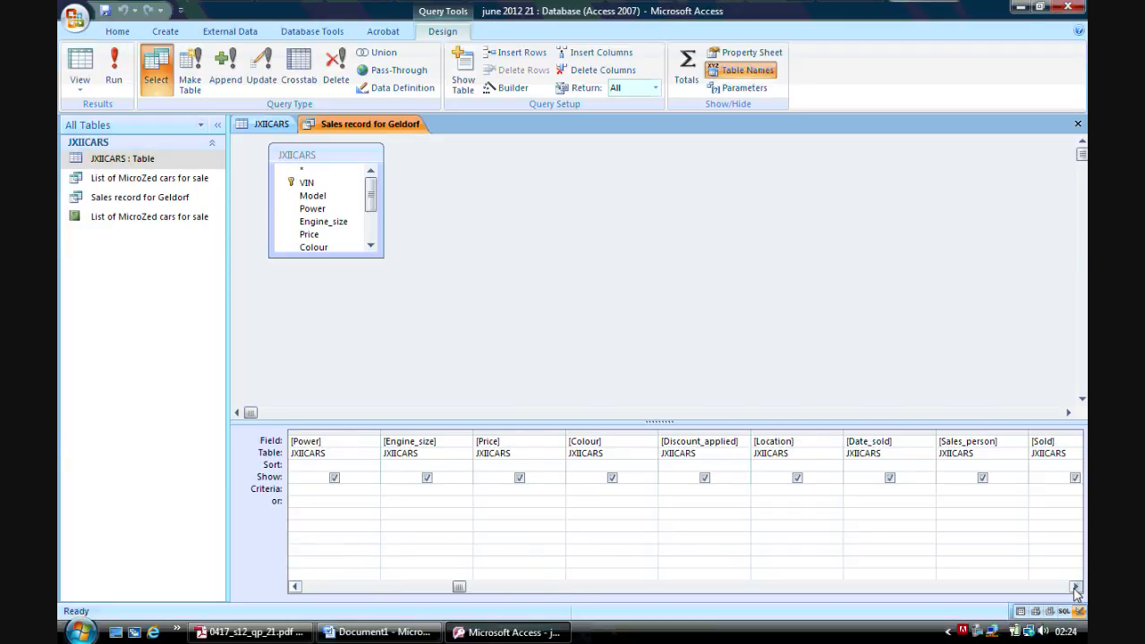
{"action": "left_click", "coordinate": [1076, 587]}
{"action": "left_click", "coordinate": [1076, 587]}
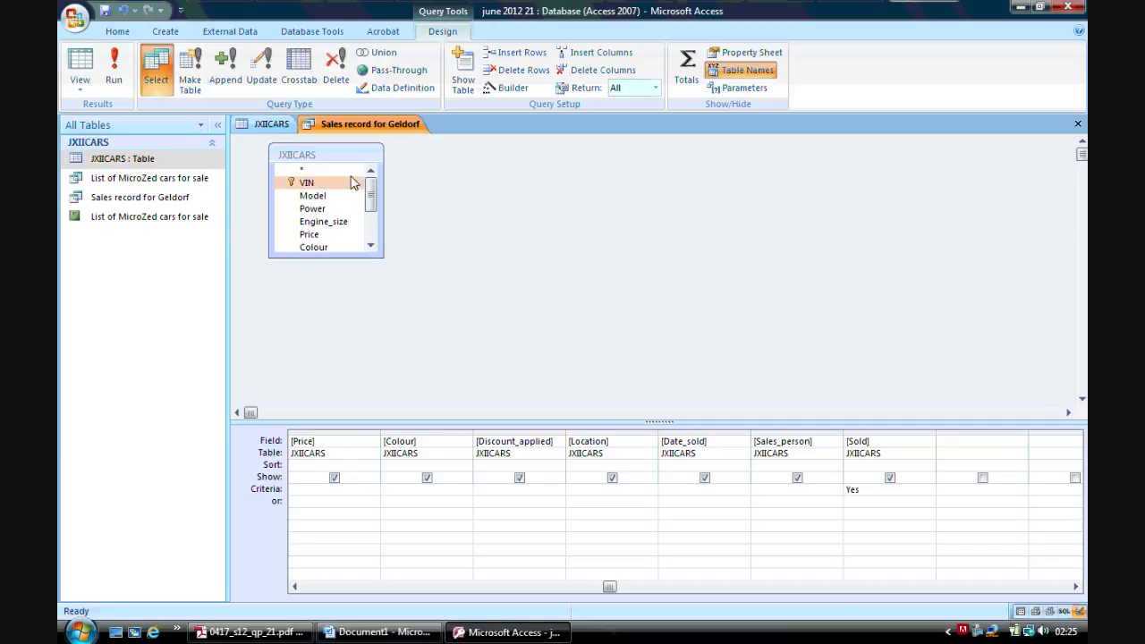
Check the date format in the JXIICARS table and set the query's Date_sold criterion to between 01/01/2012 and 31/12/2012, widening the column
{"action": "left_click", "coordinate": [272, 125]}
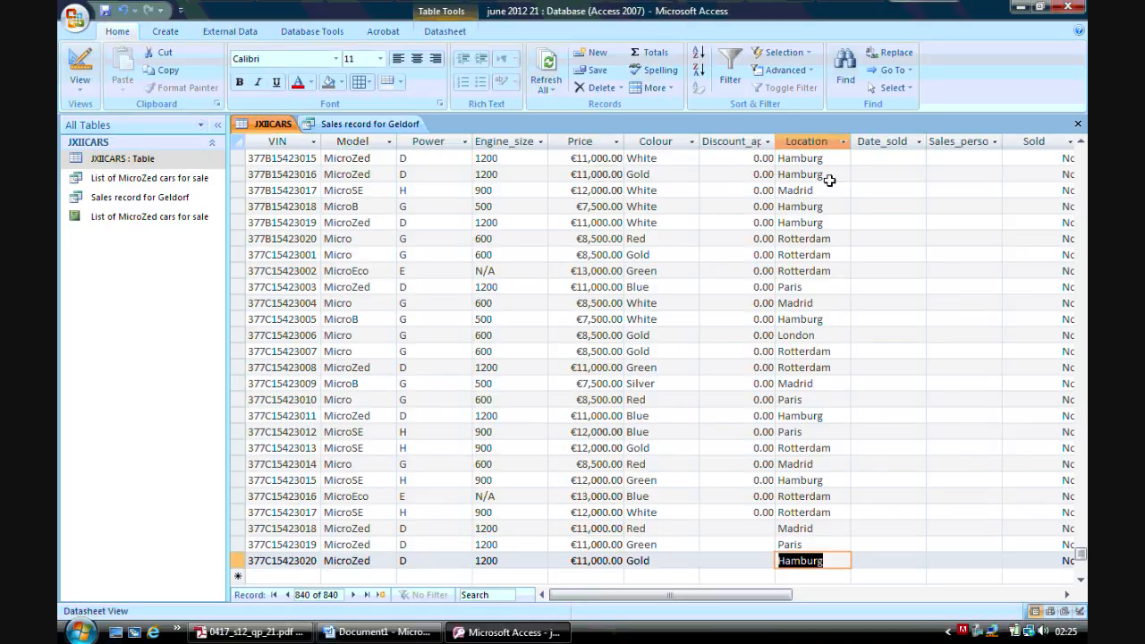
{"action": "left_click_drag", "start_coordinate": [1081, 555], "coordinate": [1081, 195]}
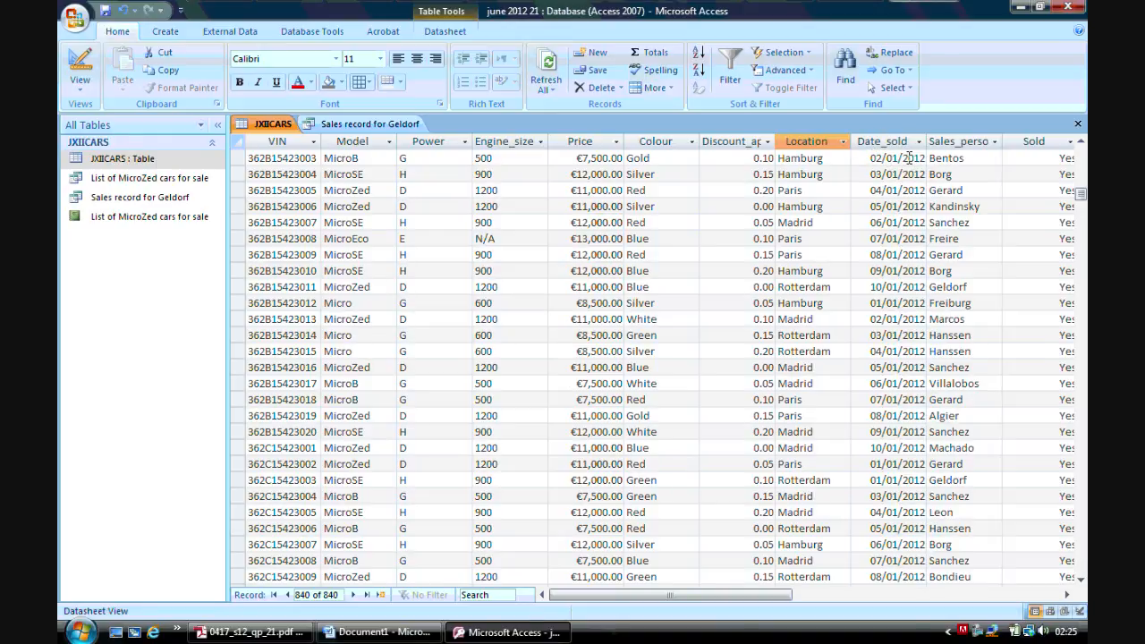
{"action": "left_click", "coordinate": [369, 125]}
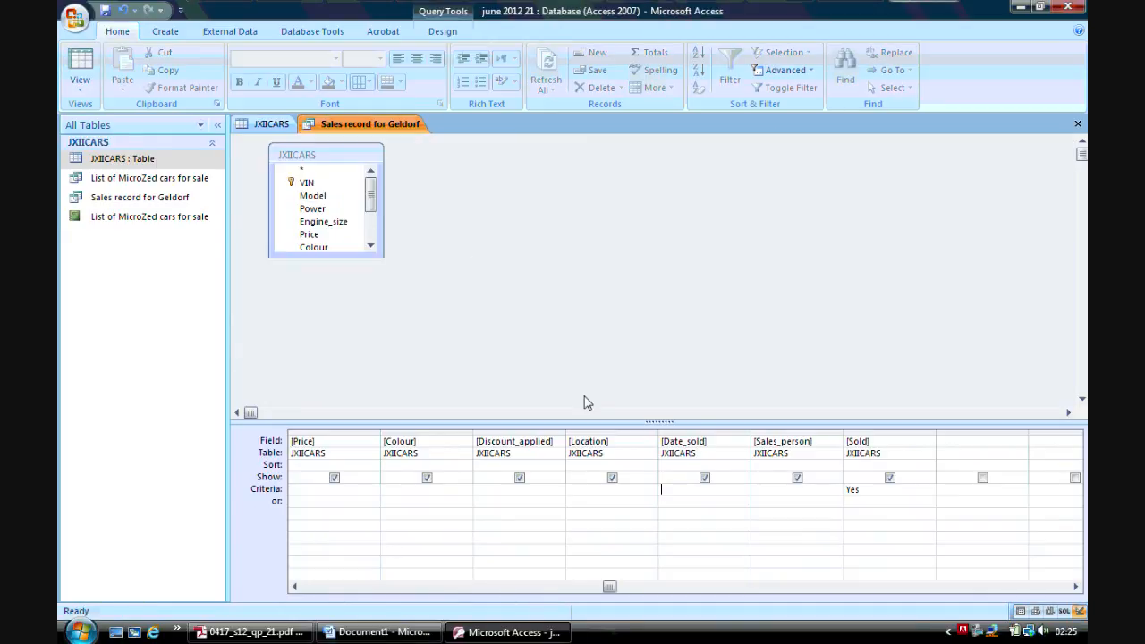
{"action": "left_click_drag", "start_coordinate": [750, 433], "coordinate": [847, 441]}
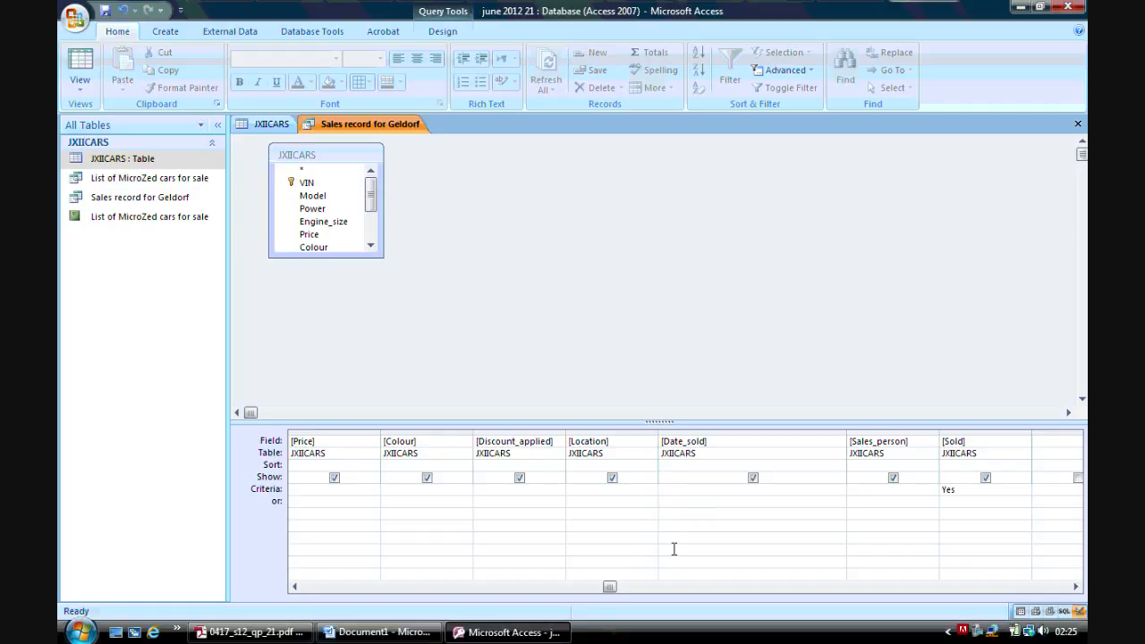
{"action": "type", "text": "between 01/01/20"}
{"action": "type", "text": "12 and 31"}
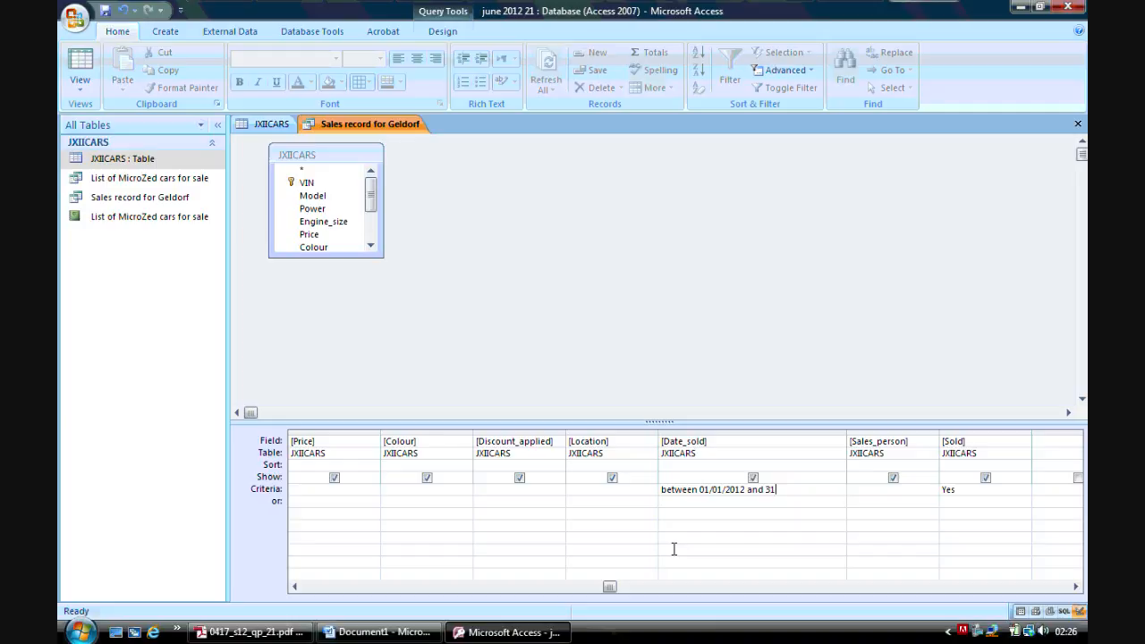
{"action": "type", "text": "/12/2012"}
{"action": "left_click", "coordinate": [793, 511]}
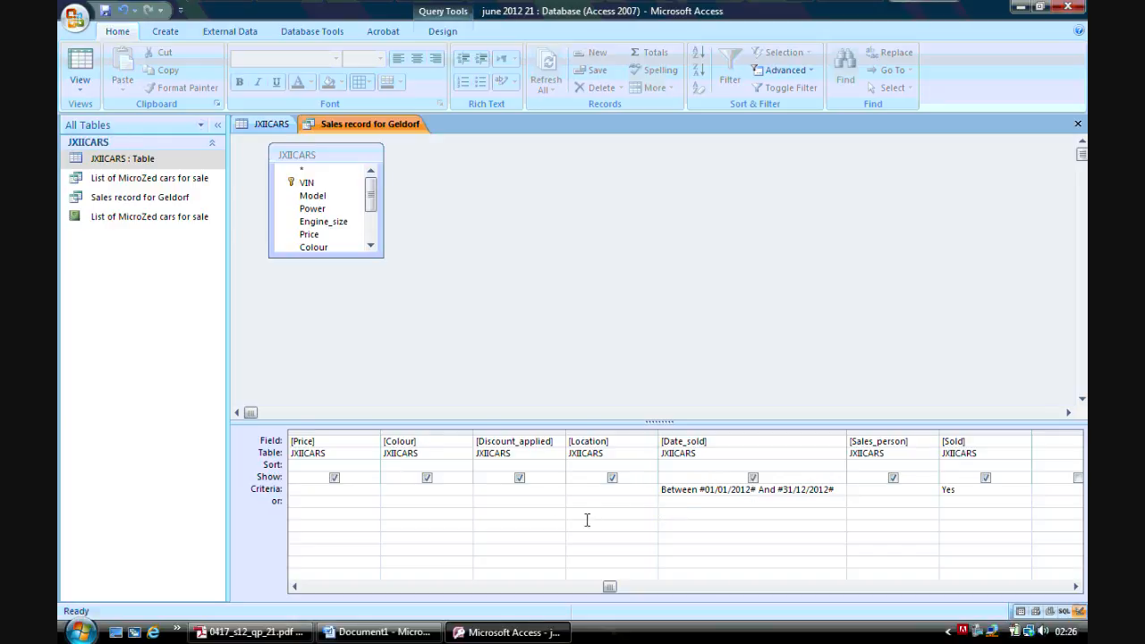
Set the Sales_person criterion in the query design to the salesperson's surname given in question 35
{"action": "left_click", "coordinate": [296, 586]}
{"action": "left_click", "coordinate": [295, 587]}
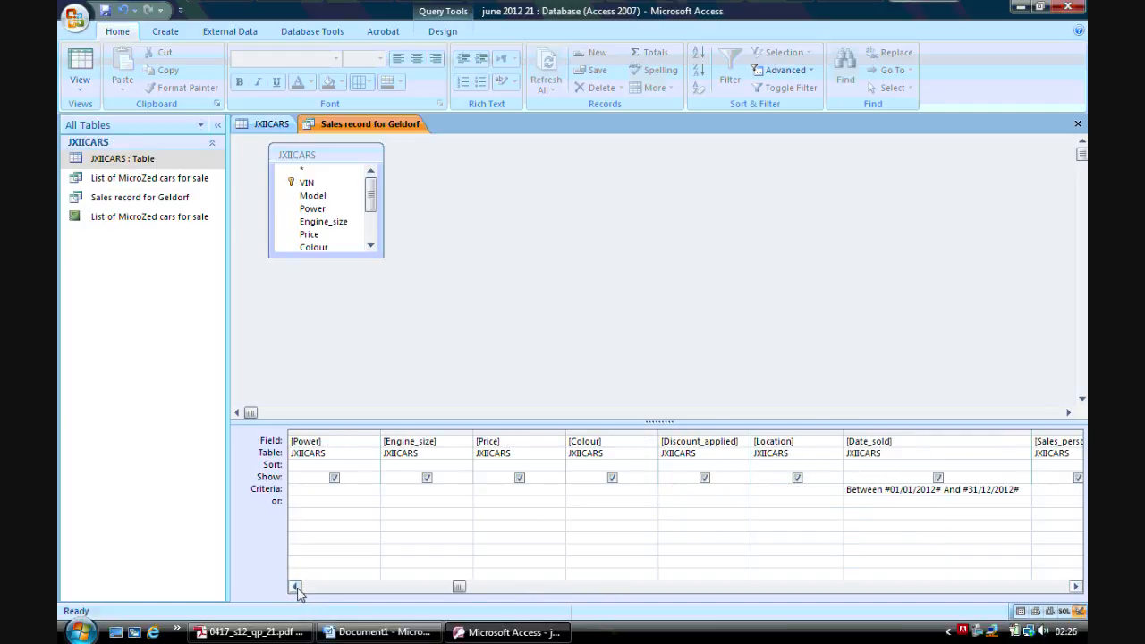
{"action": "left_click", "coordinate": [1078, 587]}
{"action": "left_click", "coordinate": [1077, 587]}
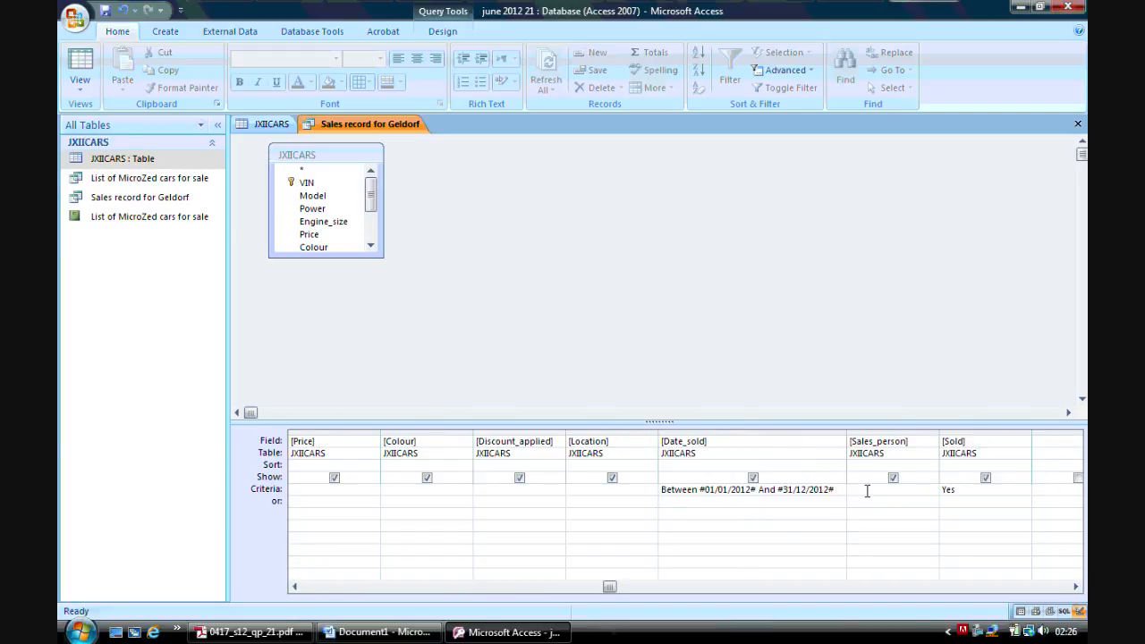
{"action": "type", "text": "Geldorf"}
{"action": "left_click", "coordinate": [876, 514]}
Check the Discount calculation in question 35 and build the expression [Price] * [Discount_applied] in the first empty query column with the Expression Builder
{"action": "left_click", "coordinate": [250, 632]}
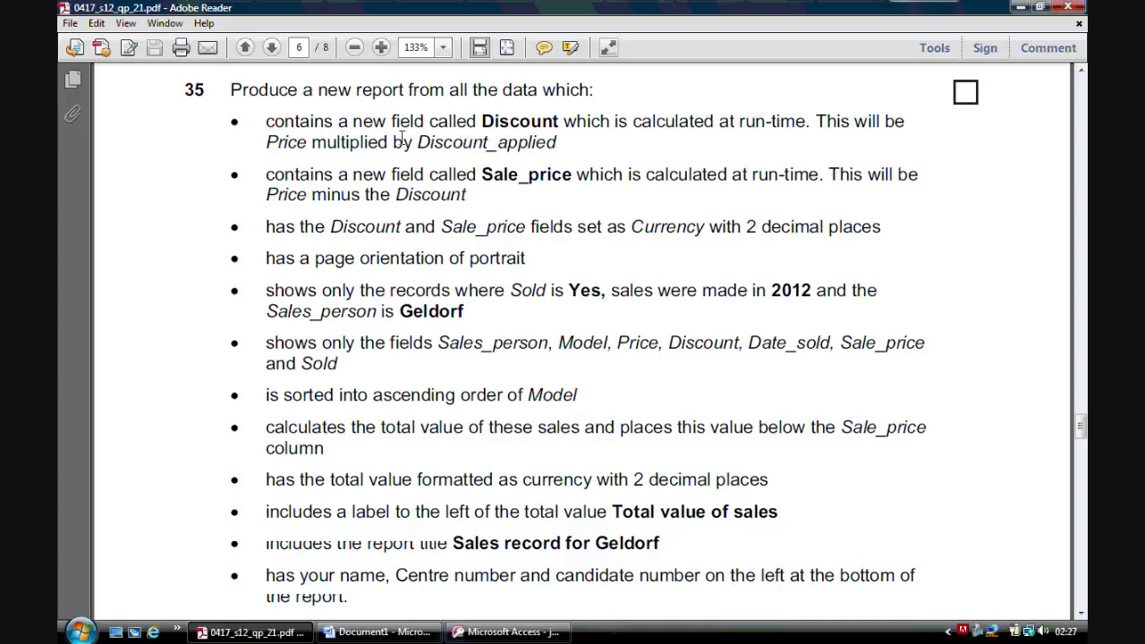
{"action": "left_click", "coordinate": [508, 631]}
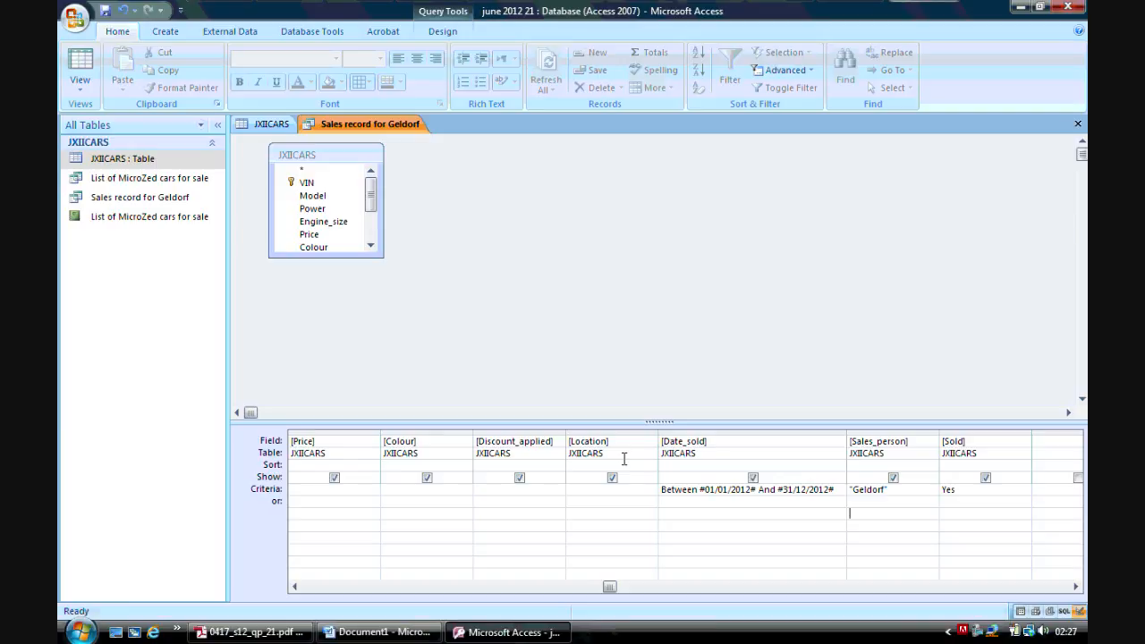
{"action": "left_click", "coordinate": [1075, 587]}
{"action": "left_click", "coordinate": [1074, 588]}
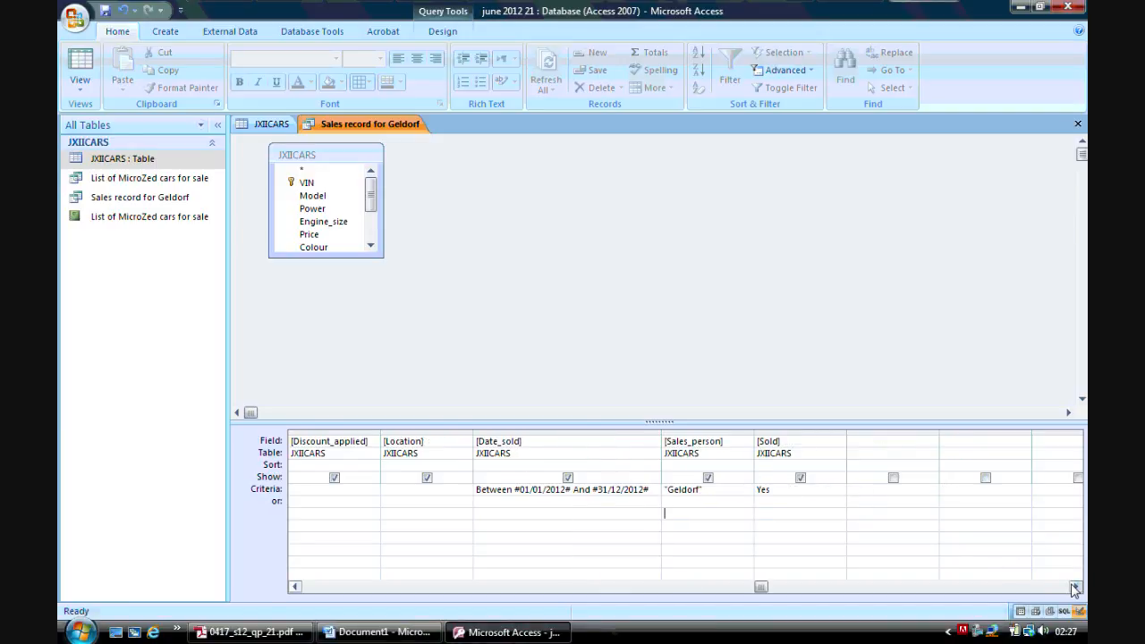
{"action": "left_click", "coordinate": [1074, 588]}
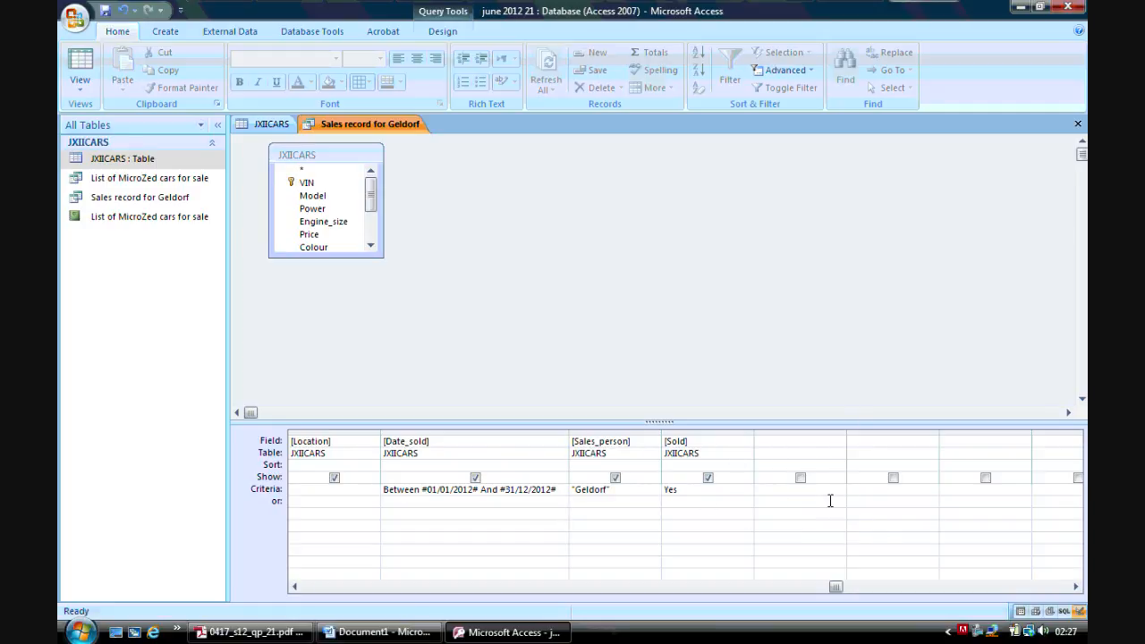
{"action": "left_click", "coordinate": [810, 443]}
{"action": "left_click", "coordinate": [443, 33]}
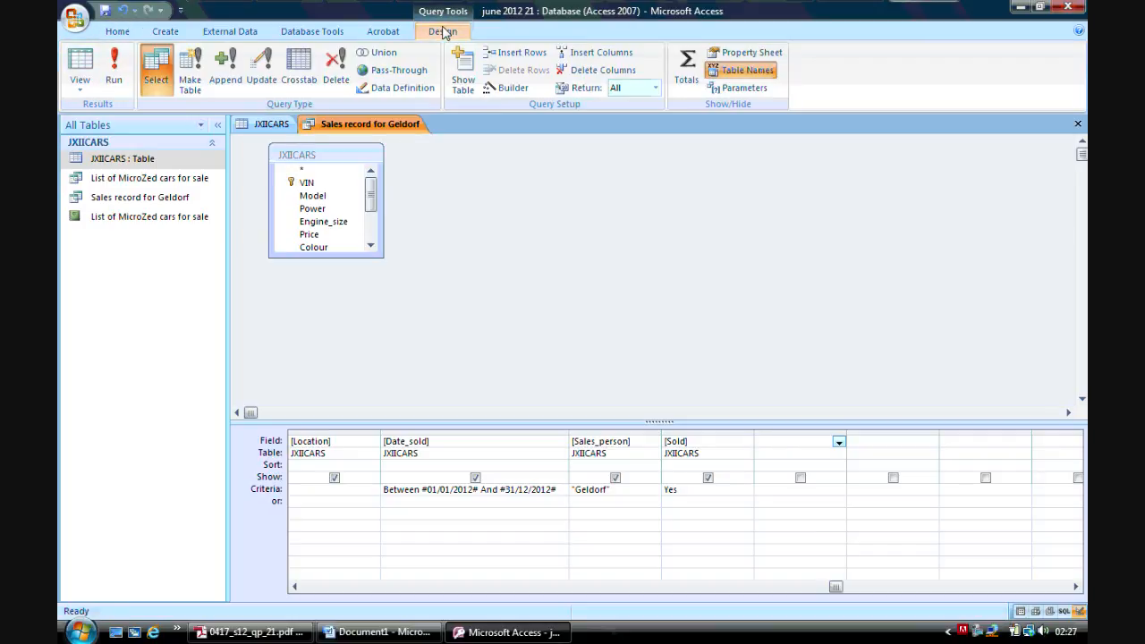
{"action": "left_click", "coordinate": [515, 89]}
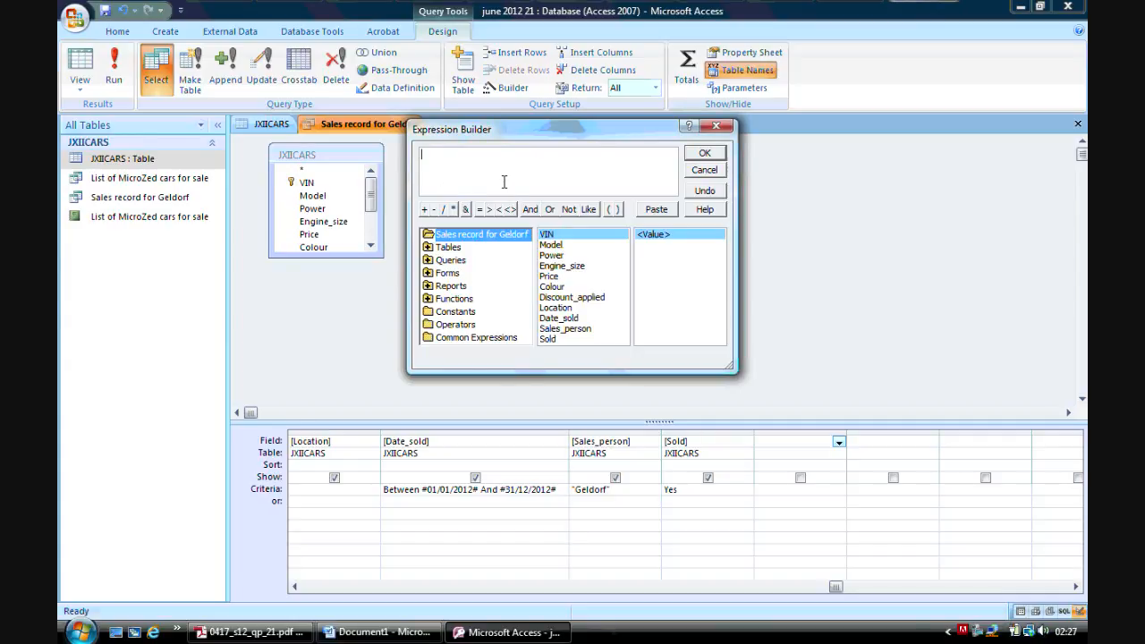
{"action": "double_click", "coordinate": [549, 277]}
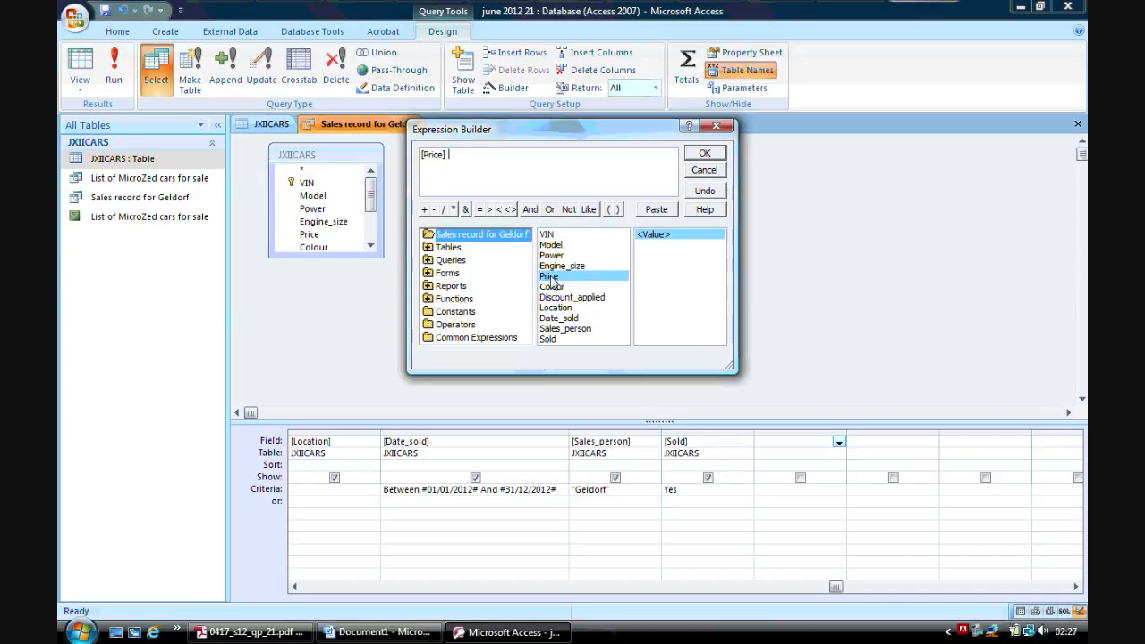
{"action": "left_click", "coordinate": [453, 210]}
{"action": "double_click", "coordinate": [573, 298]}
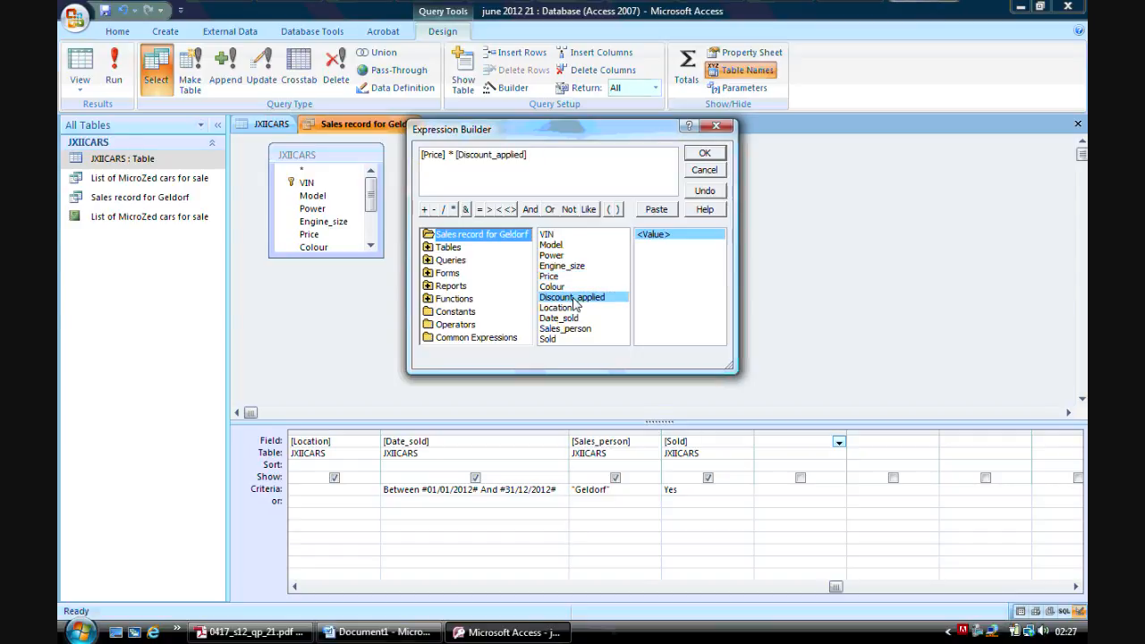
{"action": "left_click", "coordinate": [703, 154]}
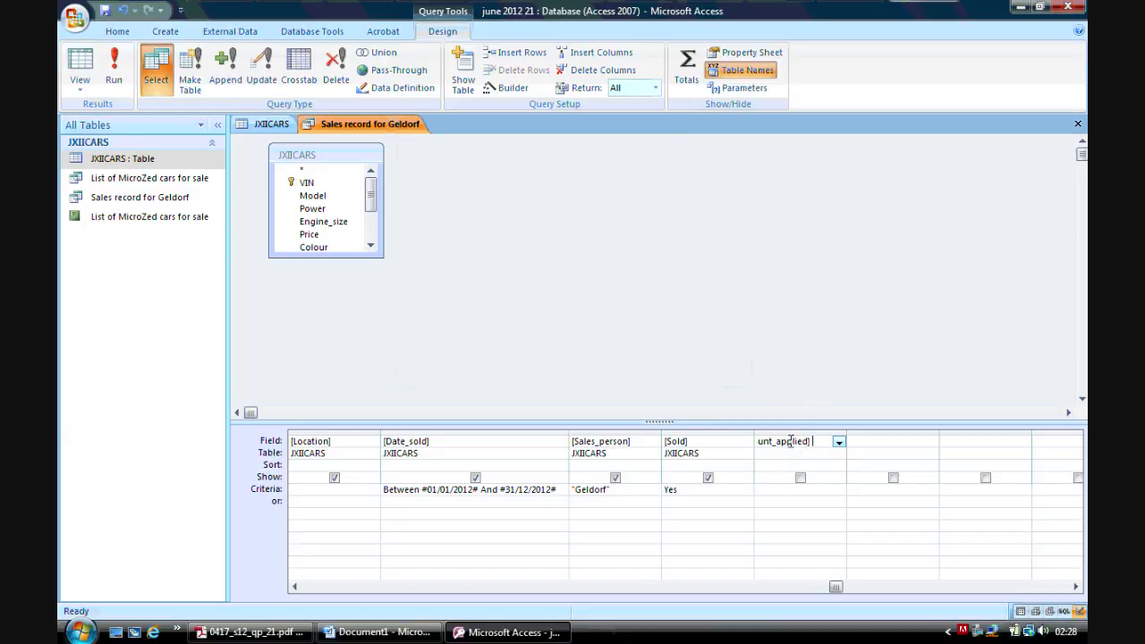
{"action": "left_click", "coordinate": [769, 507]}
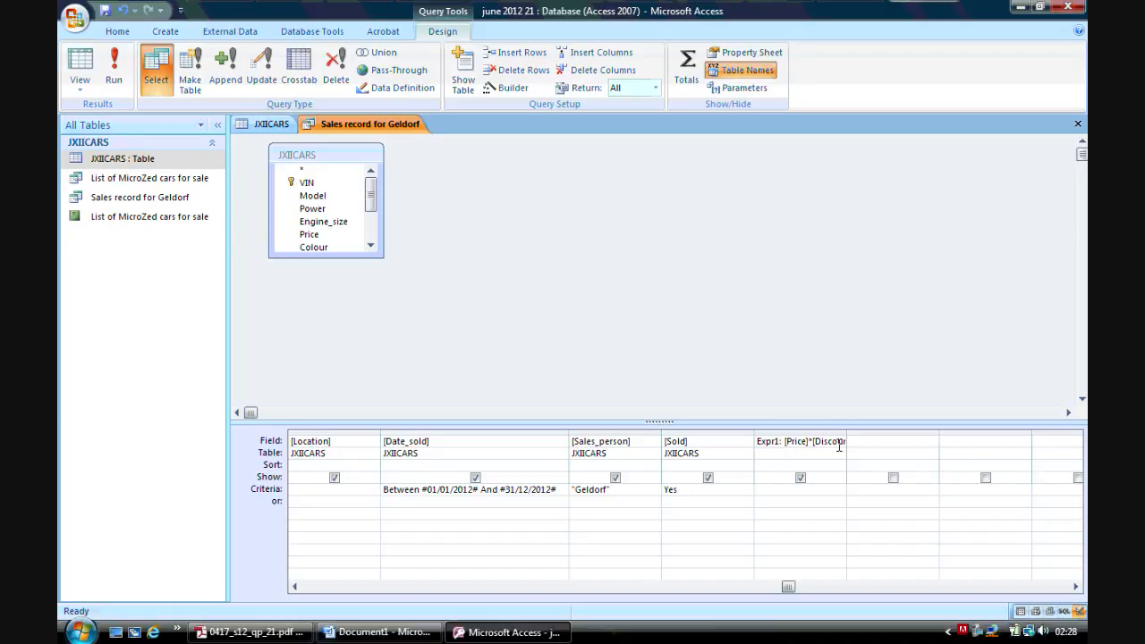
Widen the new calculated column, name it Discount, check the name against question 35 and save the query
{"action": "left_click_drag", "start_coordinate": [847, 436], "coordinate": [907, 430]}
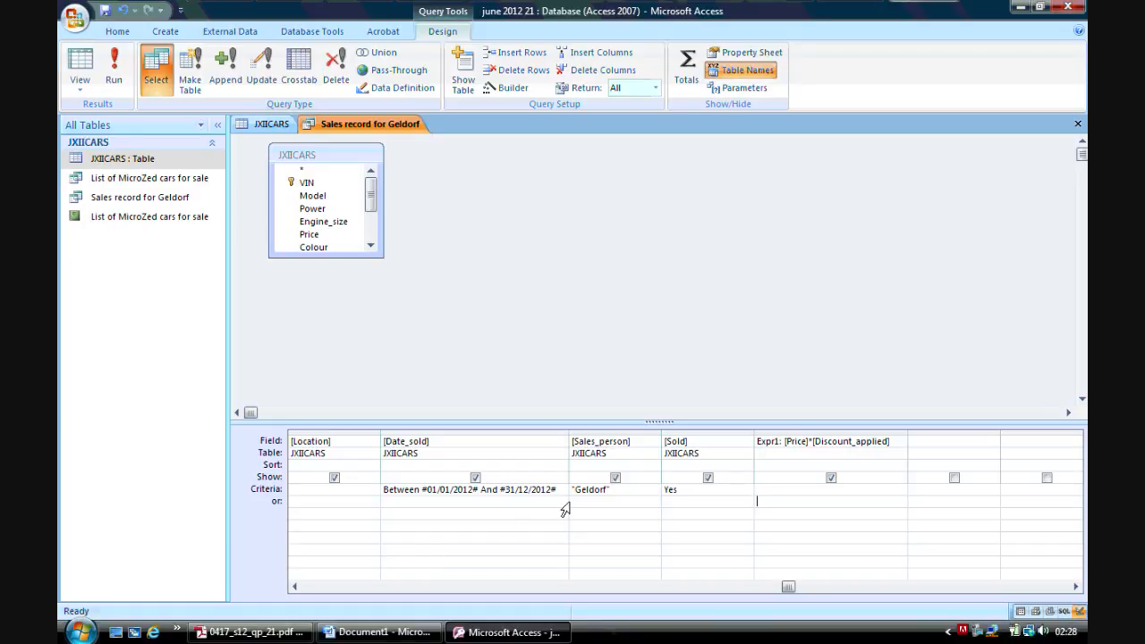
{"action": "double_click", "coordinate": [775, 441]}
{"action": "key", "text": "Delete"}
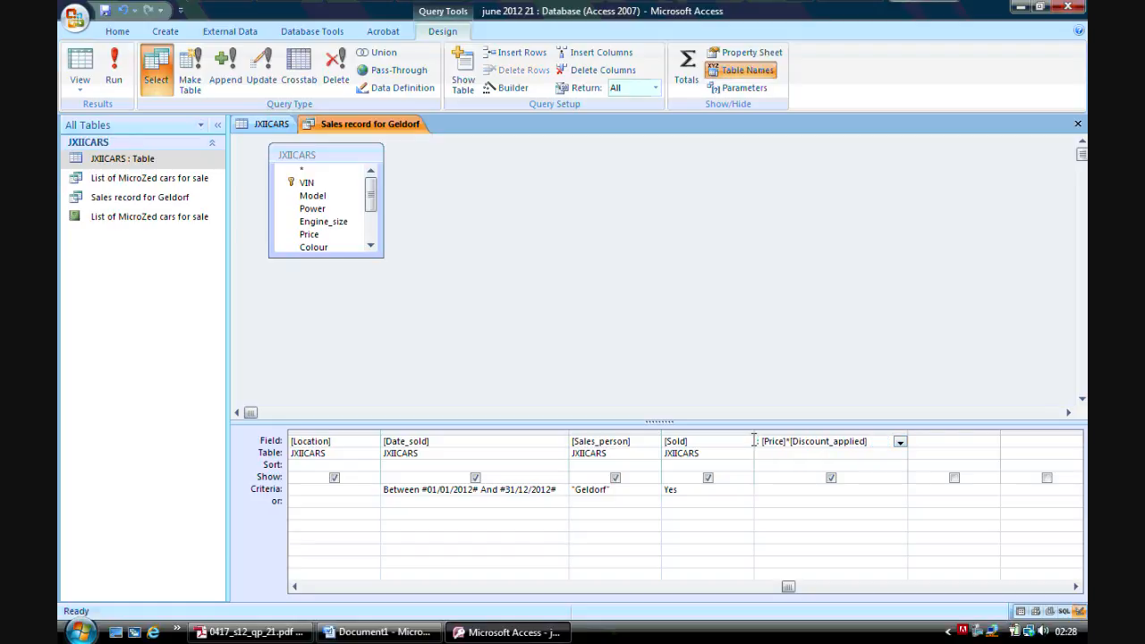
{"action": "type", "text": "Discount"}
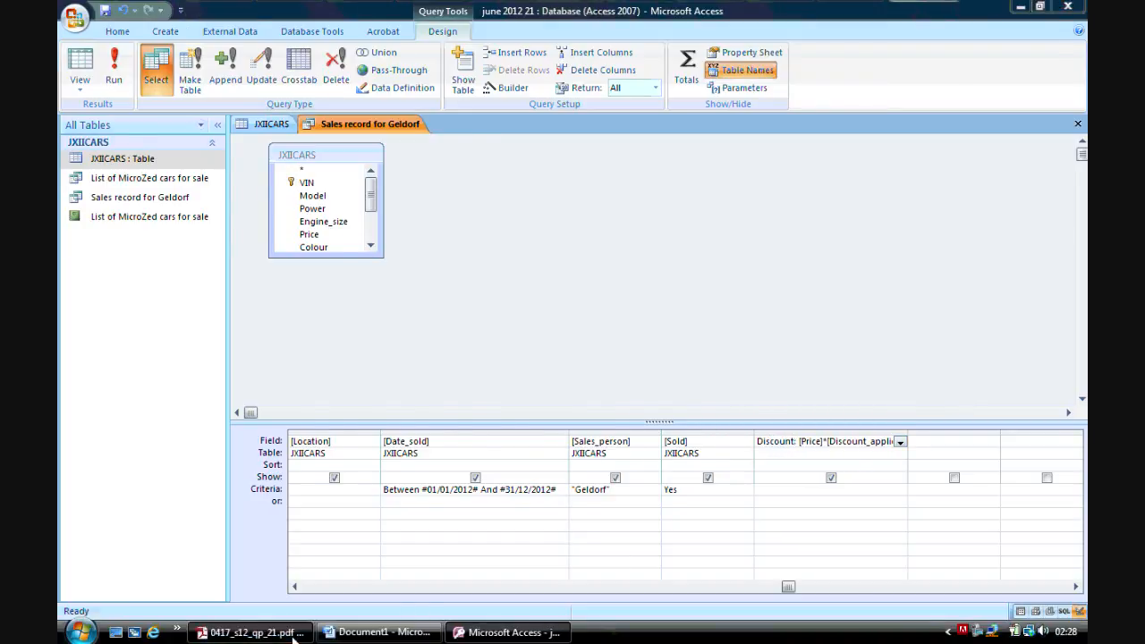
{"action": "left_click", "coordinate": [252, 633]}
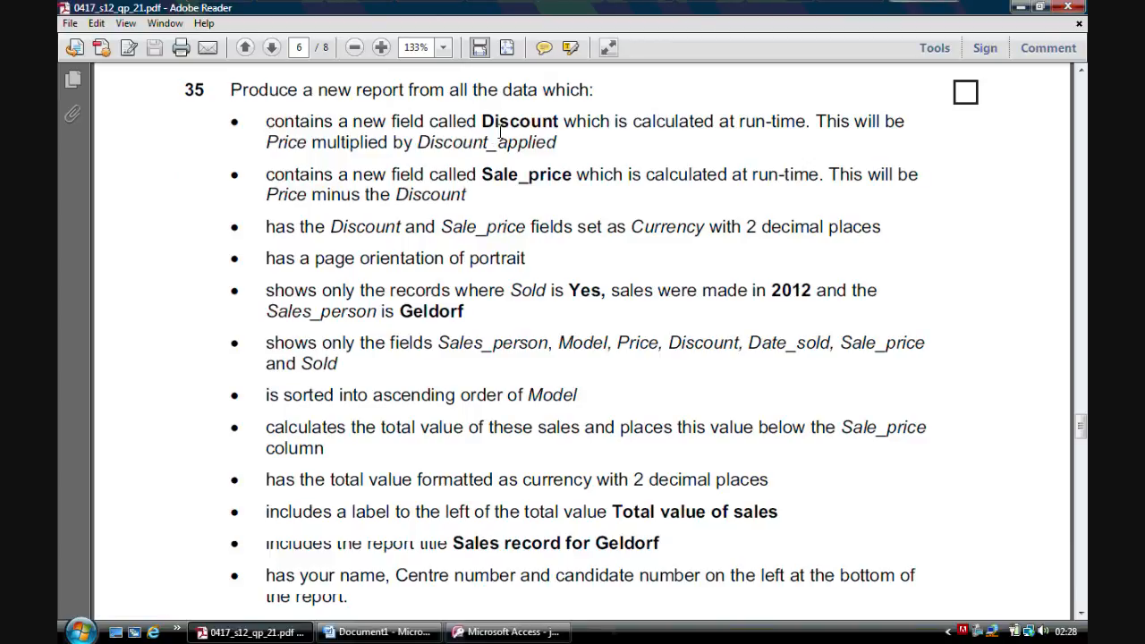
{"action": "left_click", "coordinate": [507, 612]}
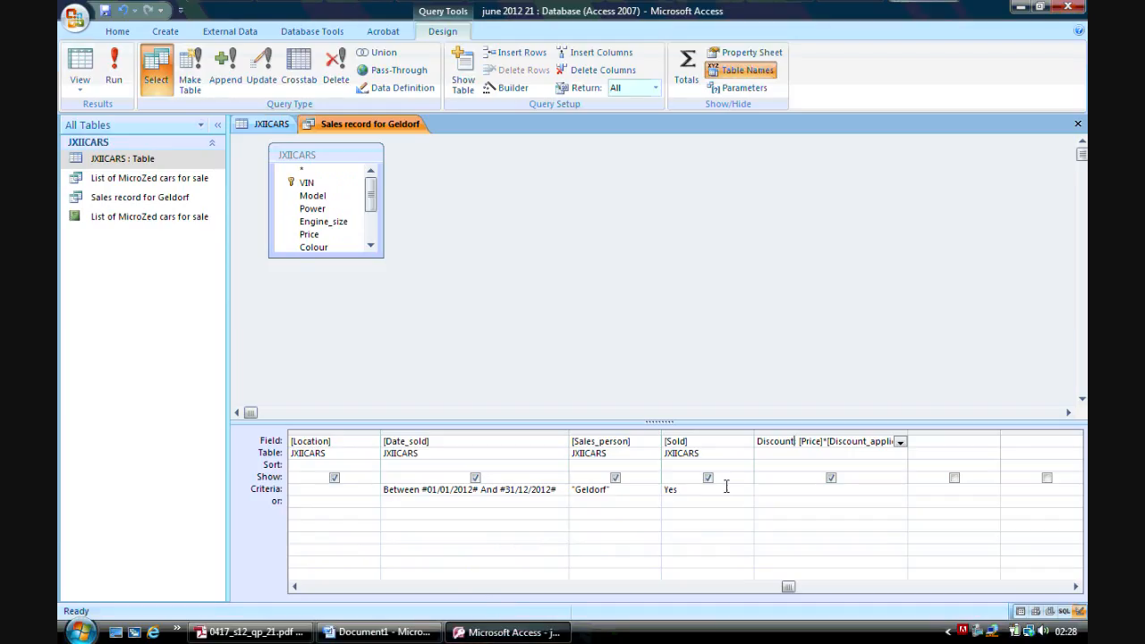
{"action": "left_click", "coordinate": [268, 159]}
{"action": "left_click", "coordinate": [105, 11]}
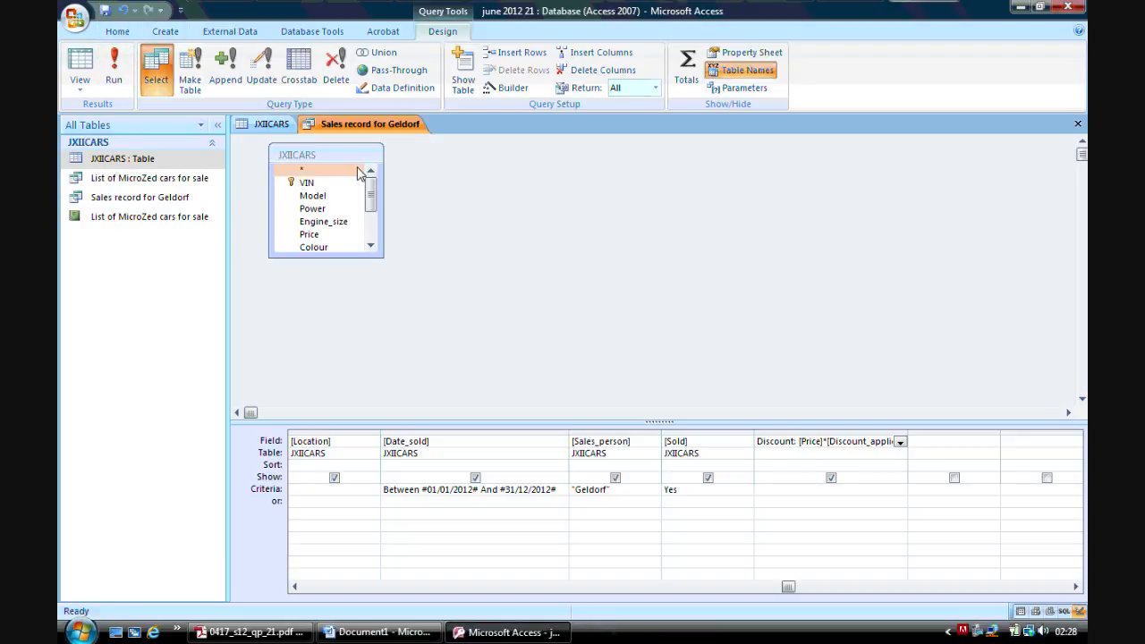
Check the Sale_price calculation in question 35 and build the expression [Price] - [Discount] in the column after Discount with the Expression Builder
{"action": "left_click", "coordinate": [1075, 588]}
{"action": "left_click", "coordinate": [1074, 587]}
{"action": "left_click", "coordinate": [1074, 588]}
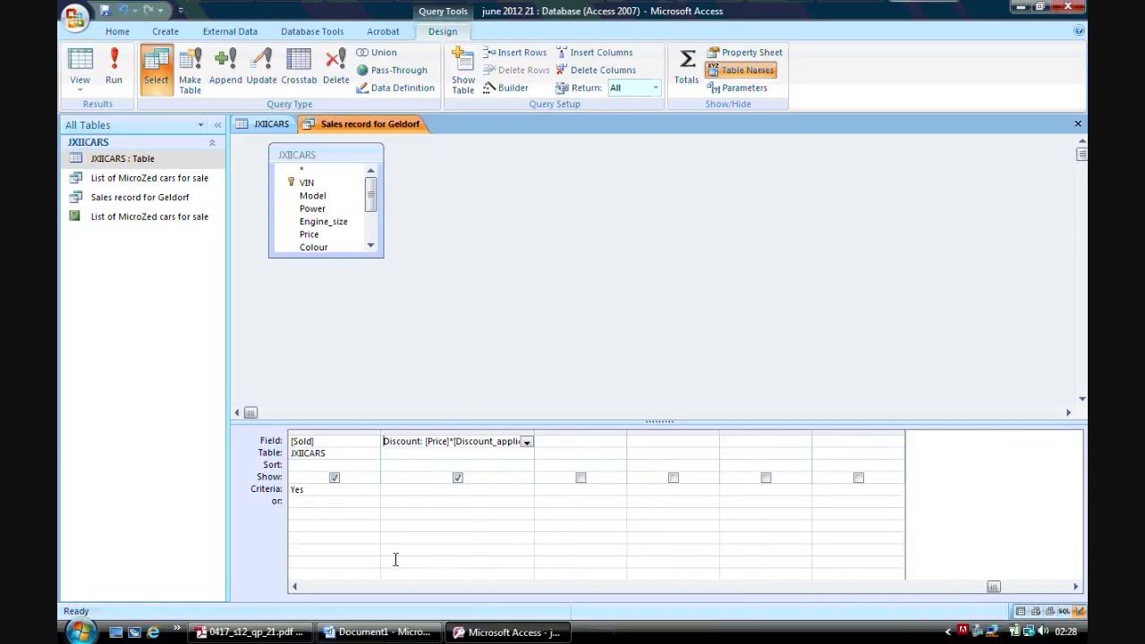
{"action": "left_click", "coordinate": [251, 632]}
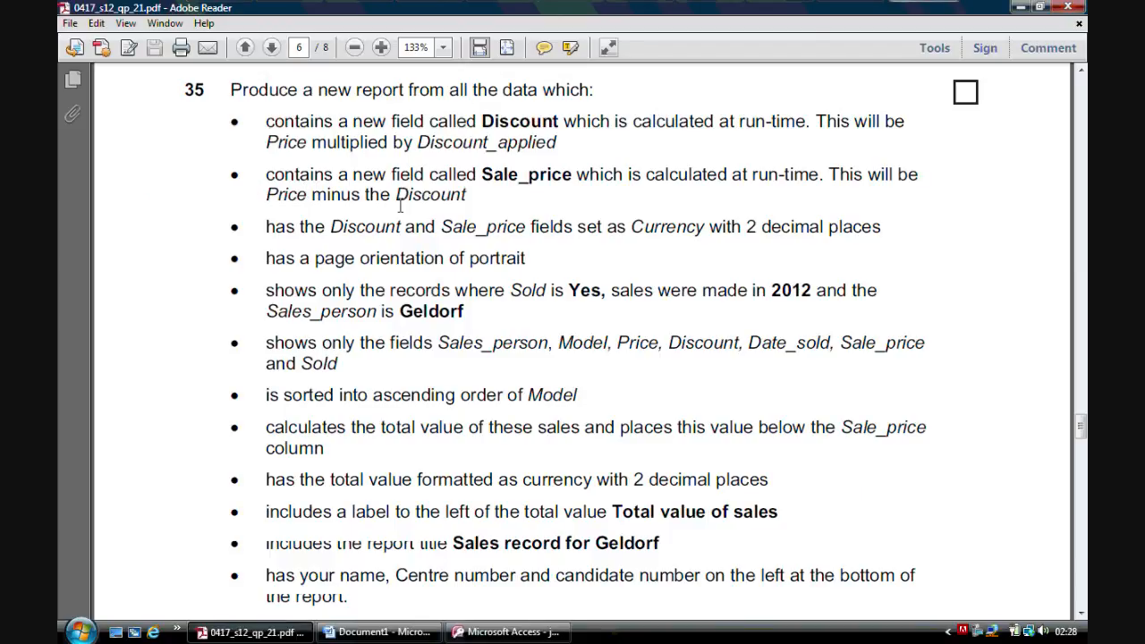
{"action": "left_click", "coordinate": [506, 632]}
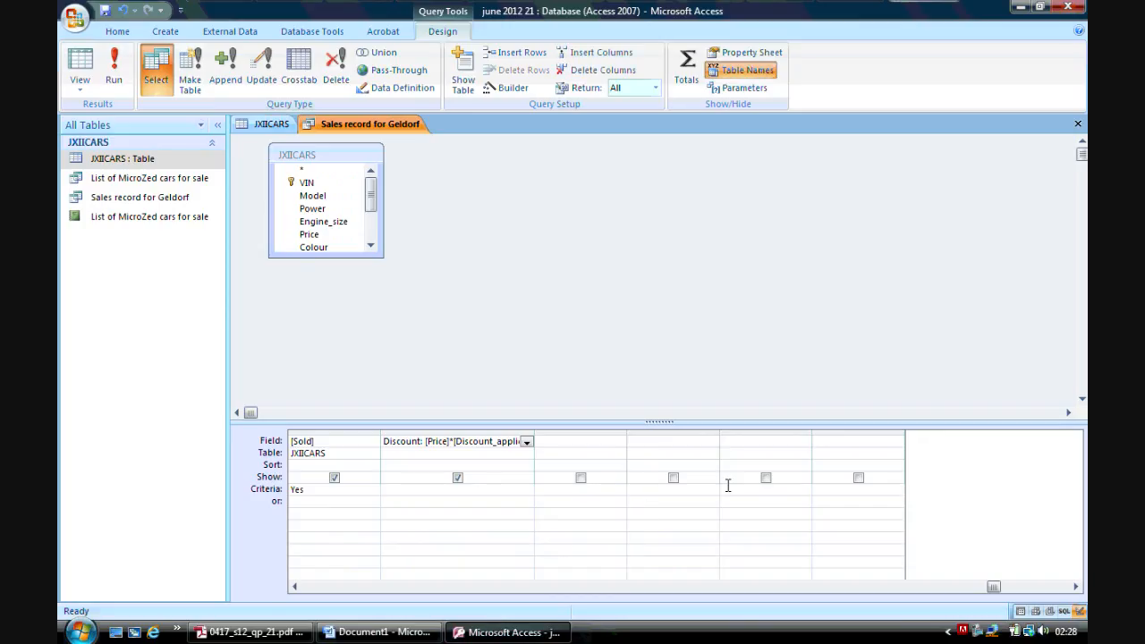
{"action": "left_click", "coordinate": [566, 443]}
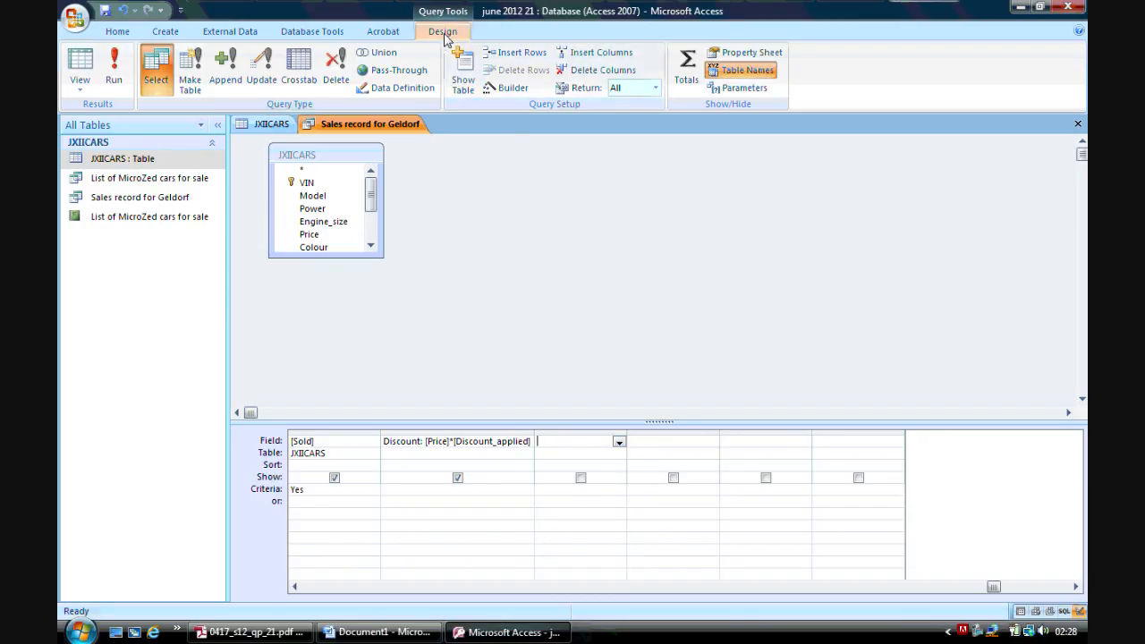
{"action": "left_click", "coordinate": [514, 91]}
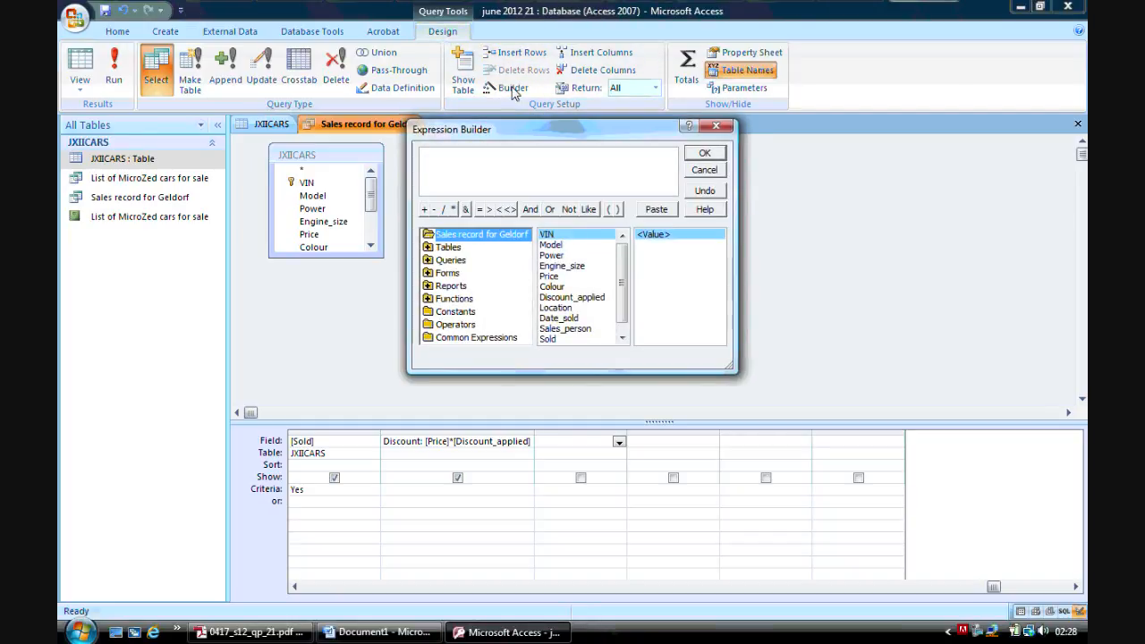
{"action": "double_click", "coordinate": [550, 277]}
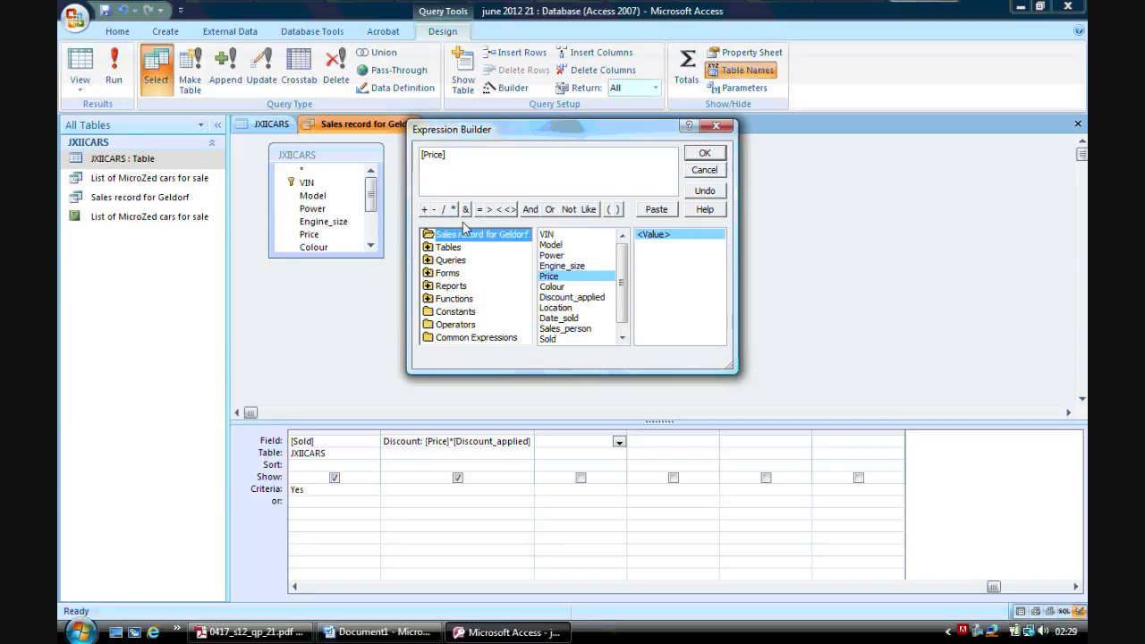
{"action": "left_click", "coordinate": [434, 210]}
{"action": "left_click", "coordinate": [623, 338]}
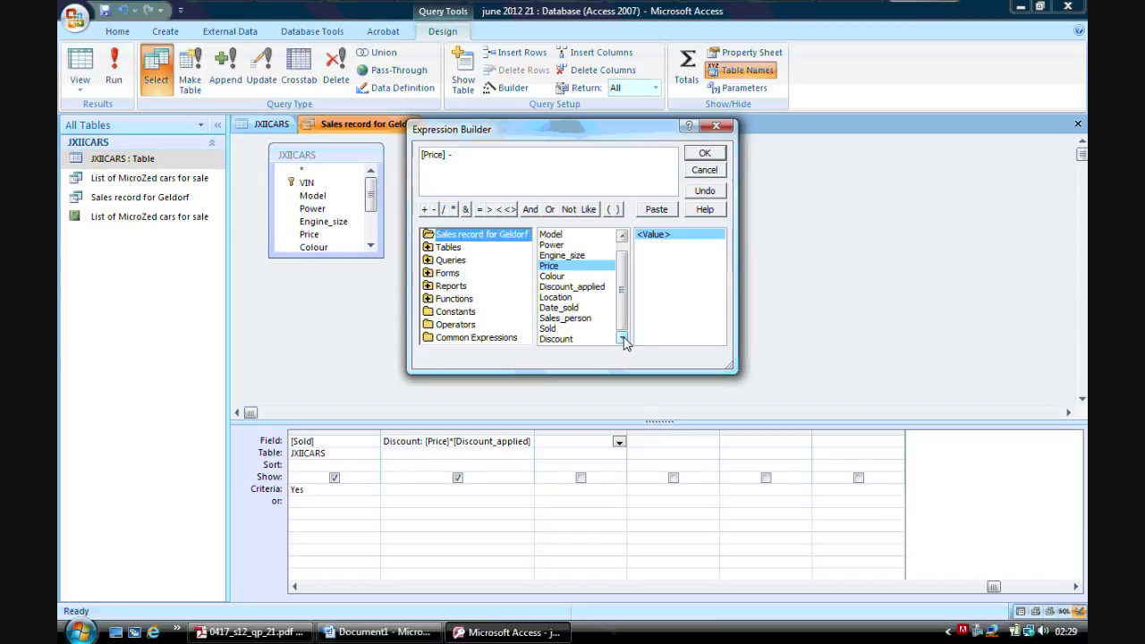
{"action": "double_click", "coordinate": [555, 339]}
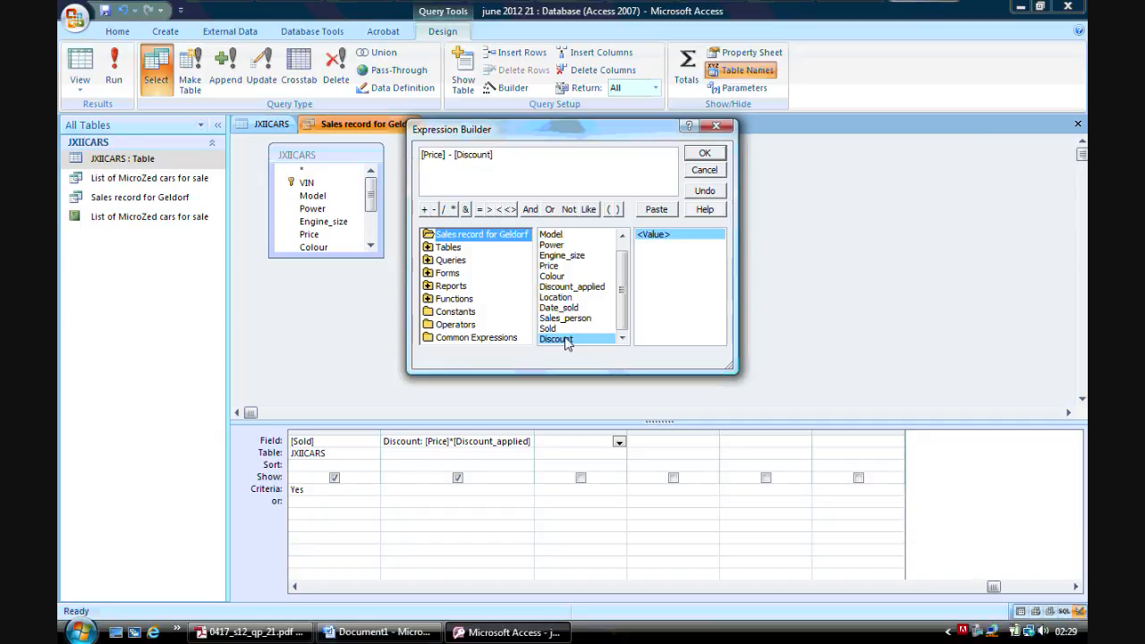
{"action": "left_click", "coordinate": [705, 154]}
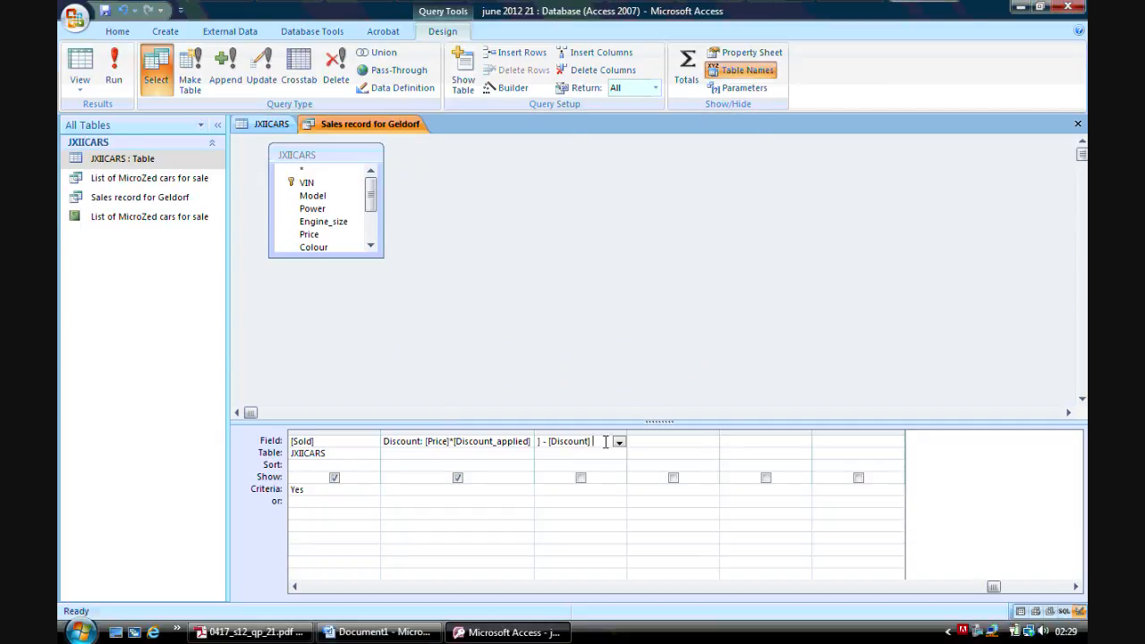
{"action": "left_click", "coordinate": [578, 510]}
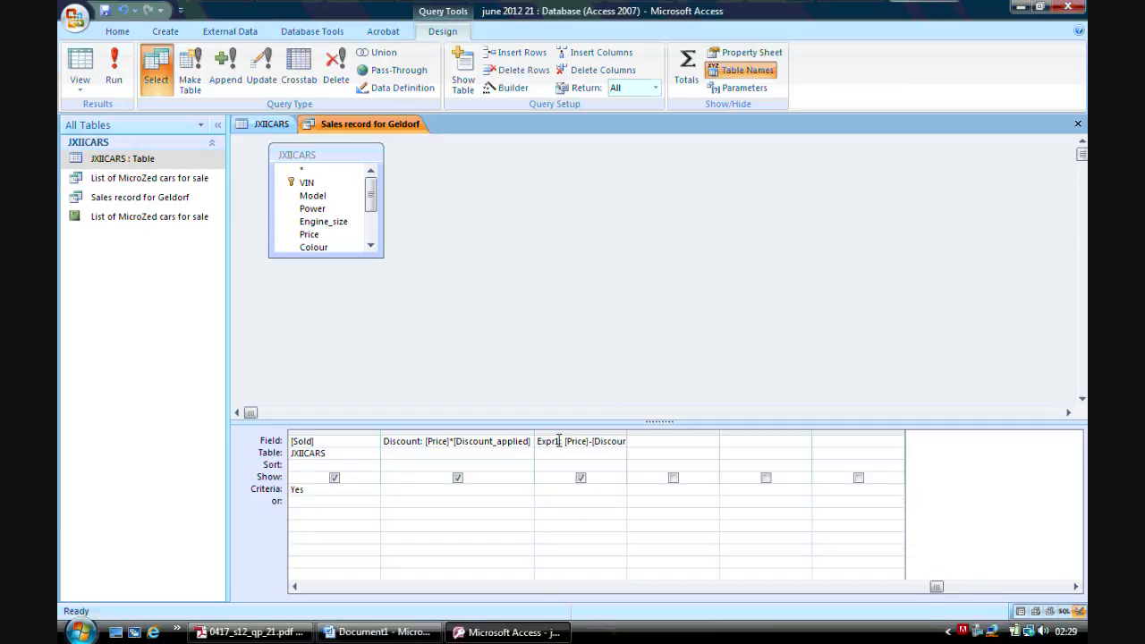
Rename the calculated column Expr1 to Sale_price and widen it to fit its full expression
{"action": "left_click", "coordinate": [559, 441]}
{"action": "left_click_drag", "start_coordinate": [559, 441], "coordinate": [533, 438]}
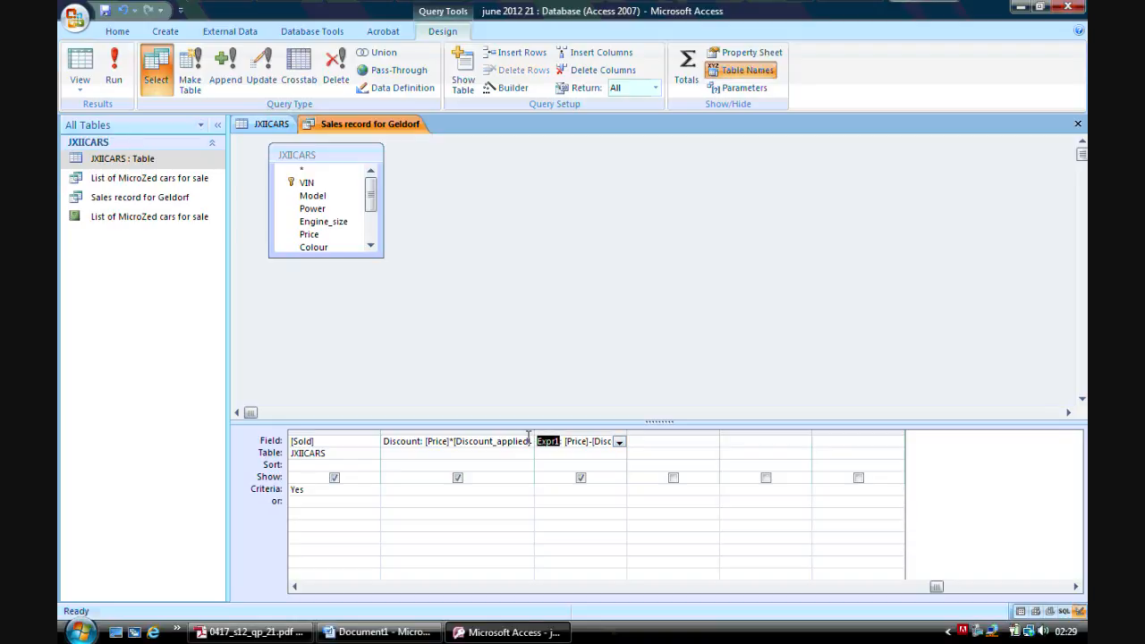
{"action": "type", "text": "Sal"}
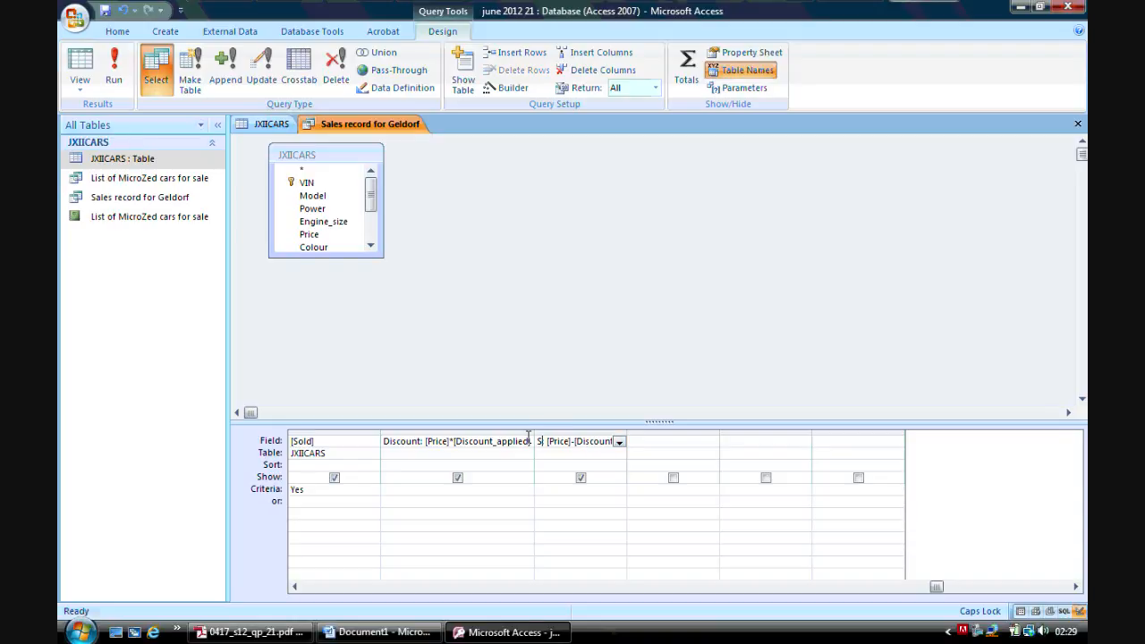
{"action": "type", "text": "e_price"}
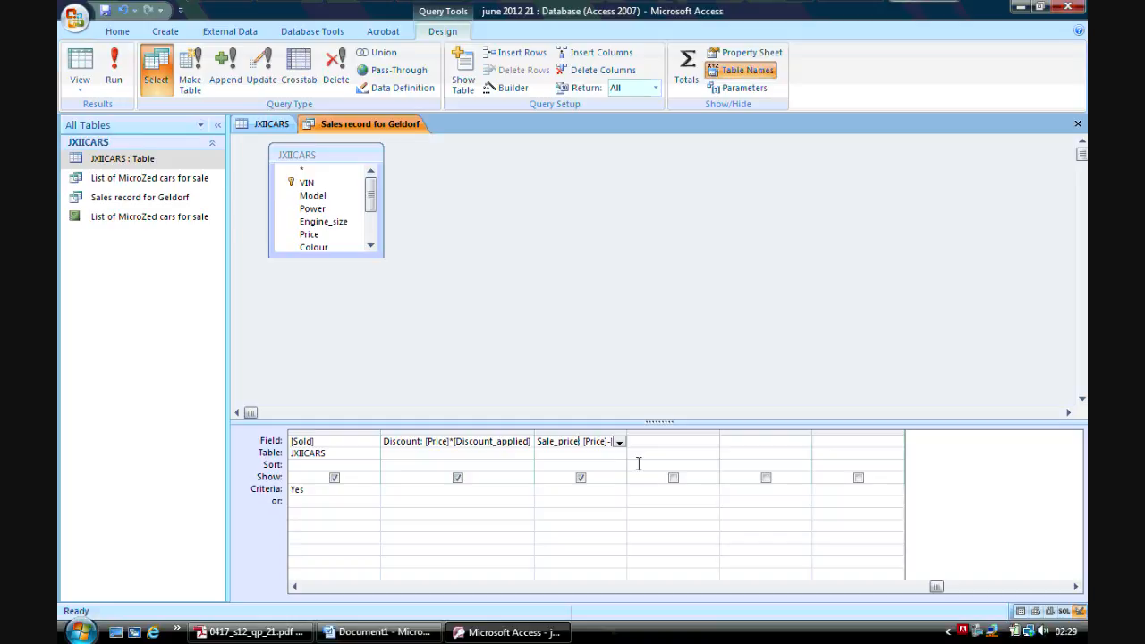
{"action": "left_click", "coordinate": [616, 511]}
{"action": "left_click_drag", "start_coordinate": [625, 433], "coordinate": [697, 436]}
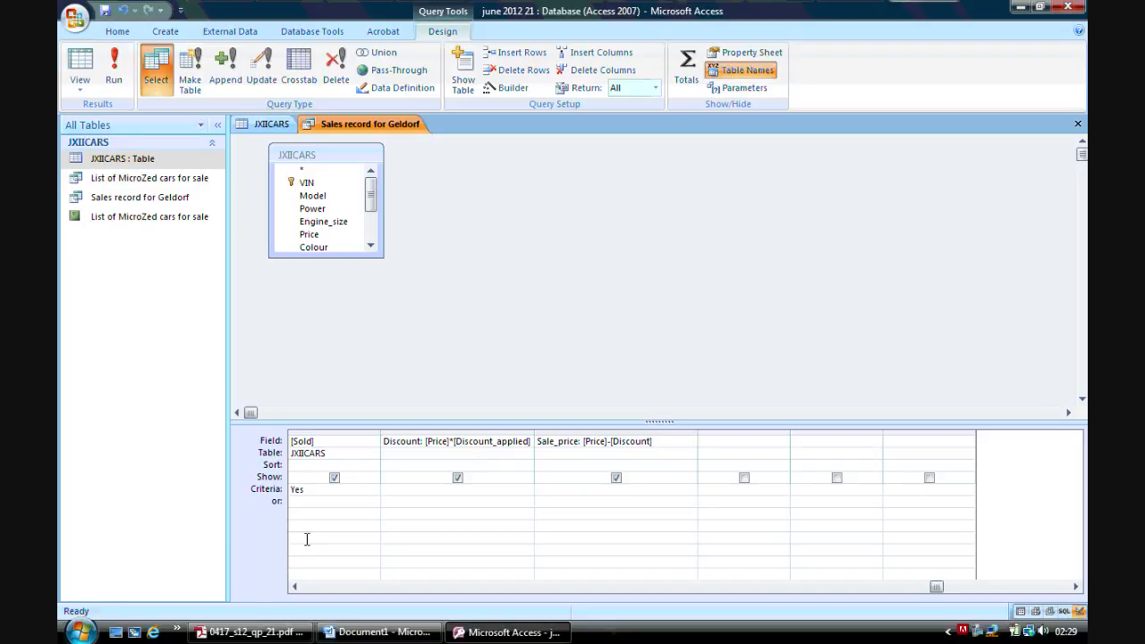
Check the currency requirement in question 35 and set the Discount field's format to Euro
{"action": "left_click", "coordinate": [250, 633]}
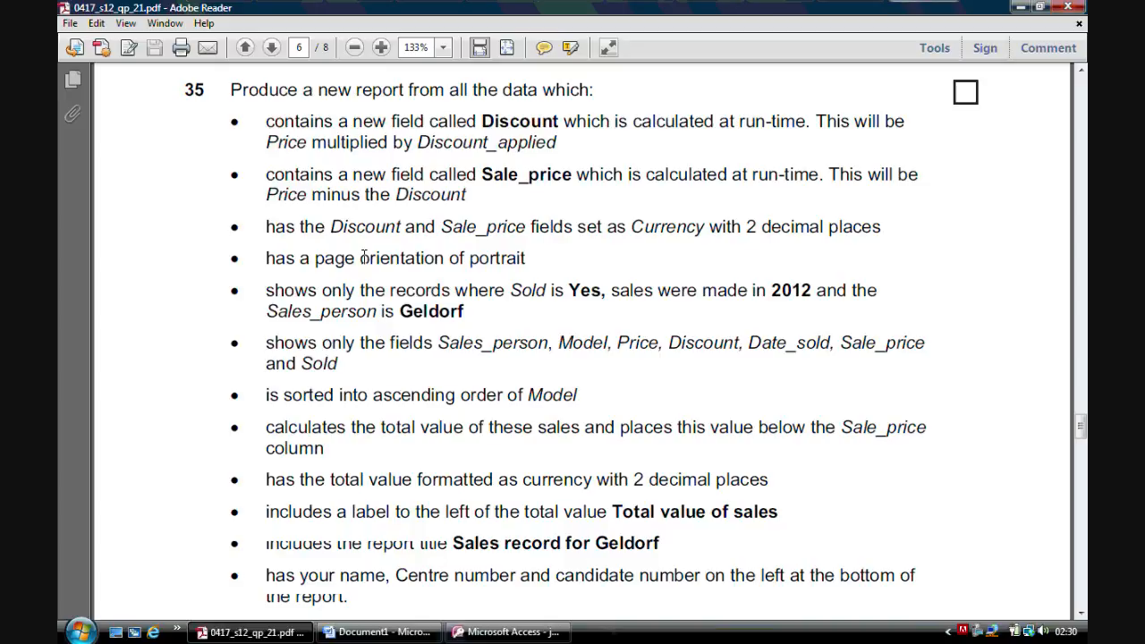
{"action": "left_click", "coordinate": [501, 633]}
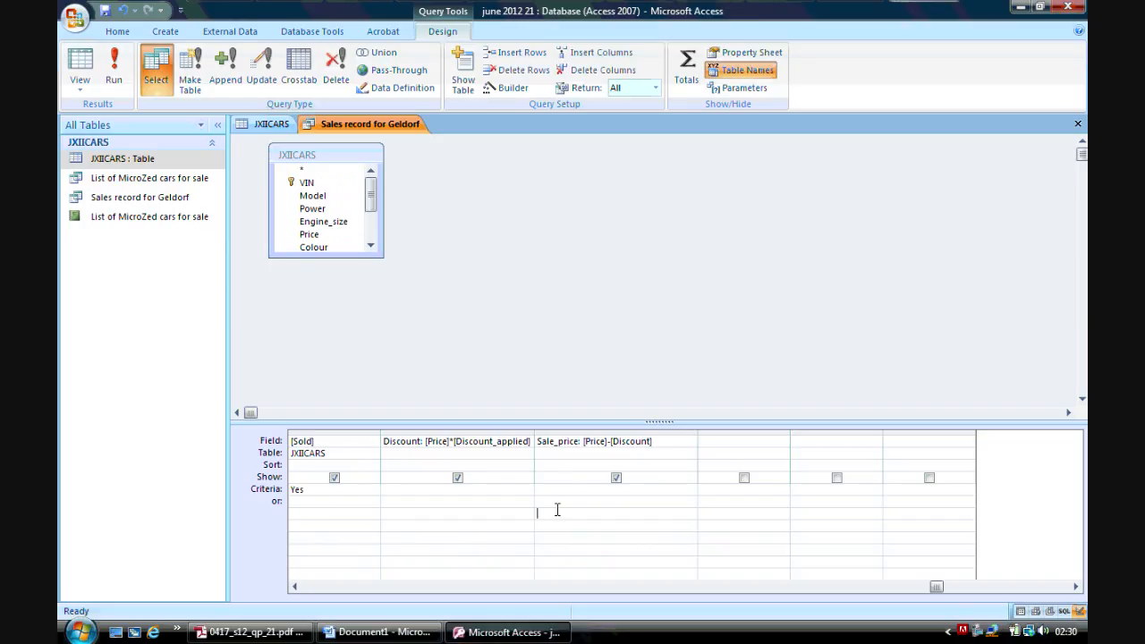
{"action": "left_click", "coordinate": [486, 440]}
{"action": "left_click", "coordinate": [778, 57]}
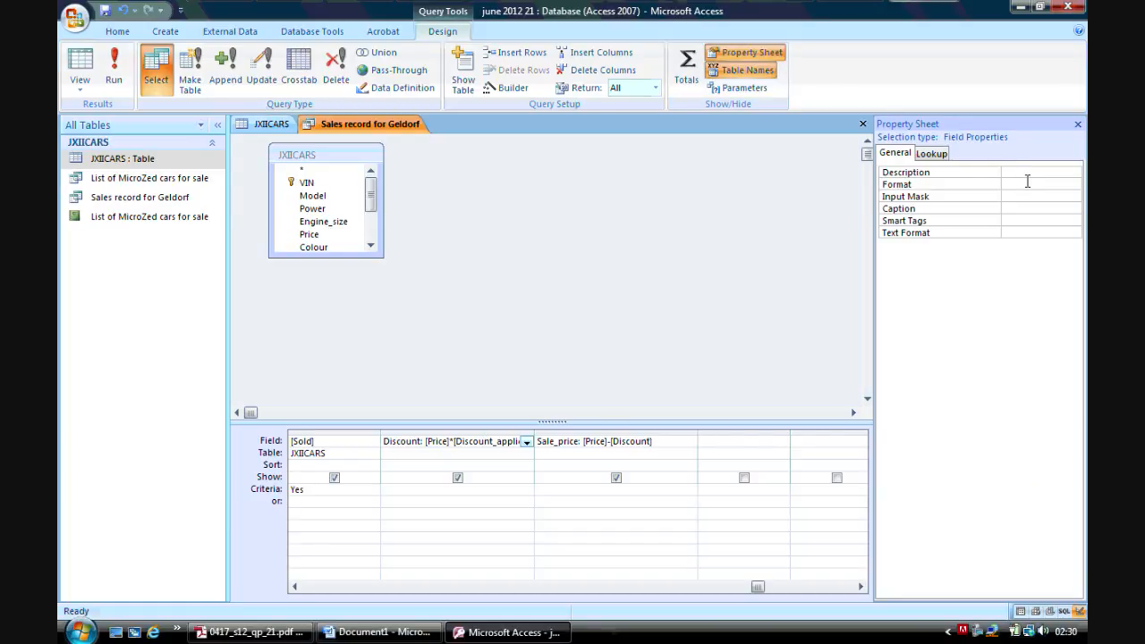
{"action": "left_click", "coordinate": [1028, 182]}
{"action": "left_click", "coordinate": [1074, 186]}
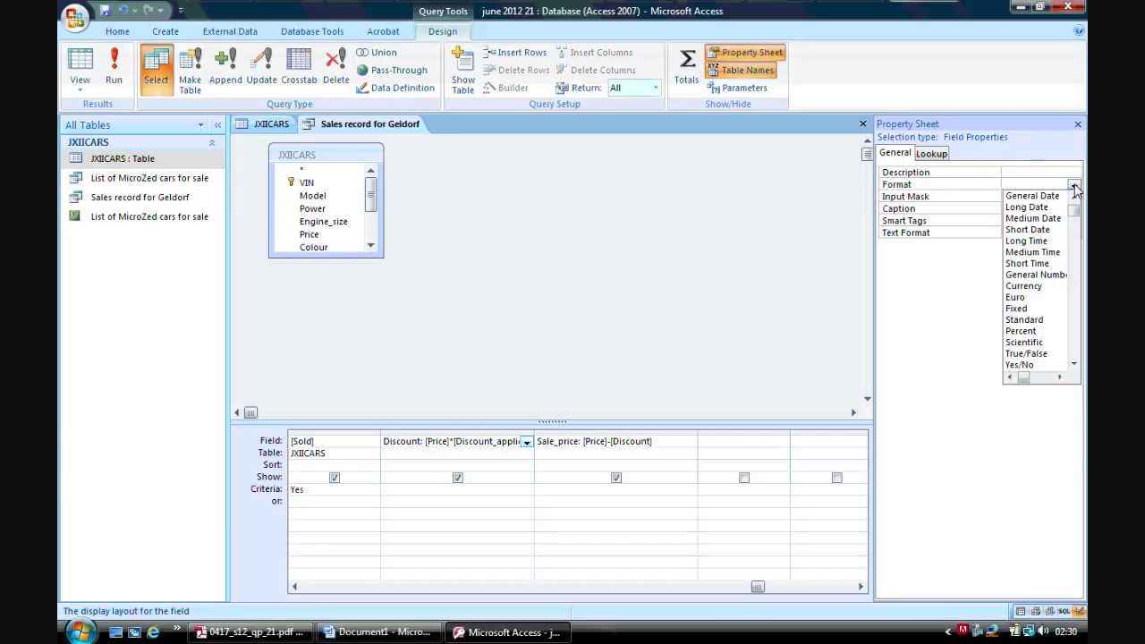
{"action": "left_click", "coordinate": [1043, 298]}
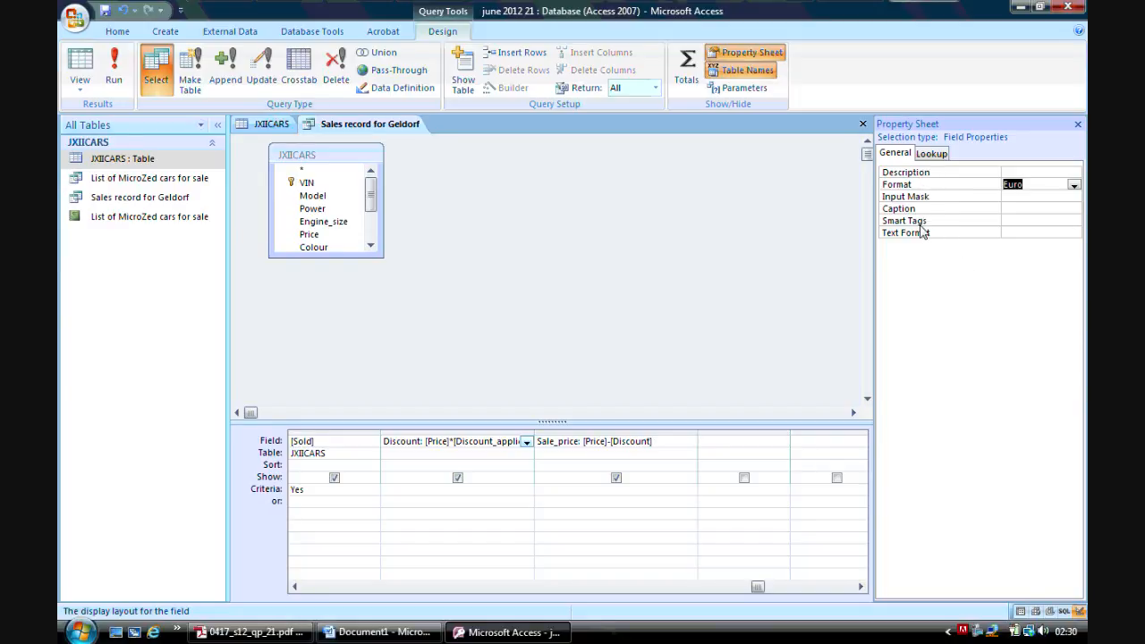
Set the Sale_price field's format to Euro
{"action": "left_click", "coordinate": [666, 438]}
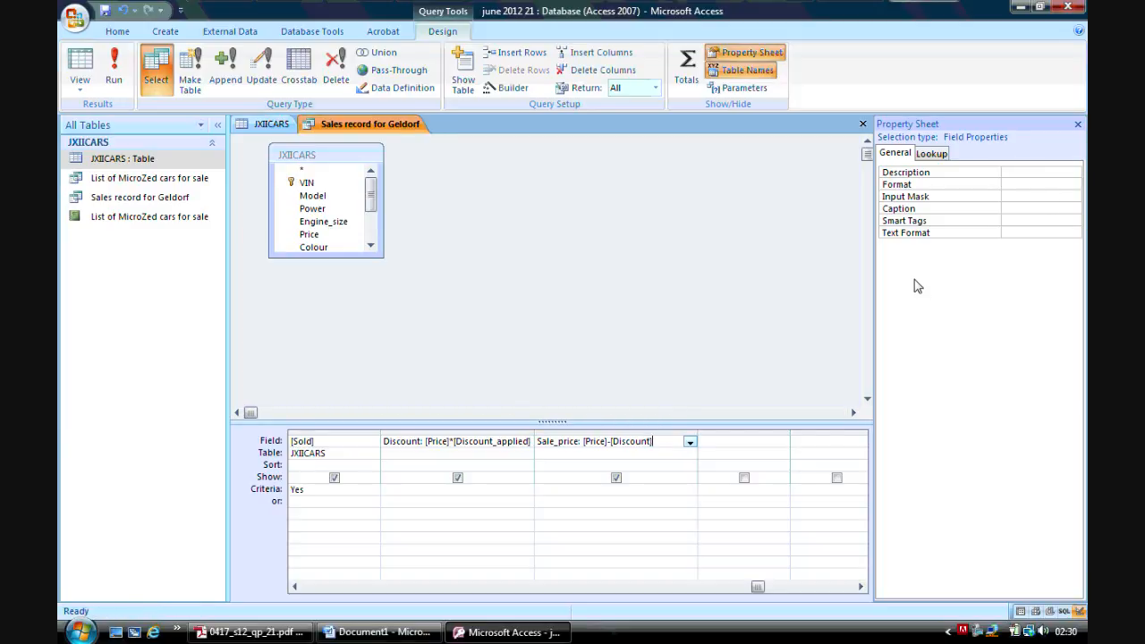
{"action": "left_click", "coordinate": [1057, 181]}
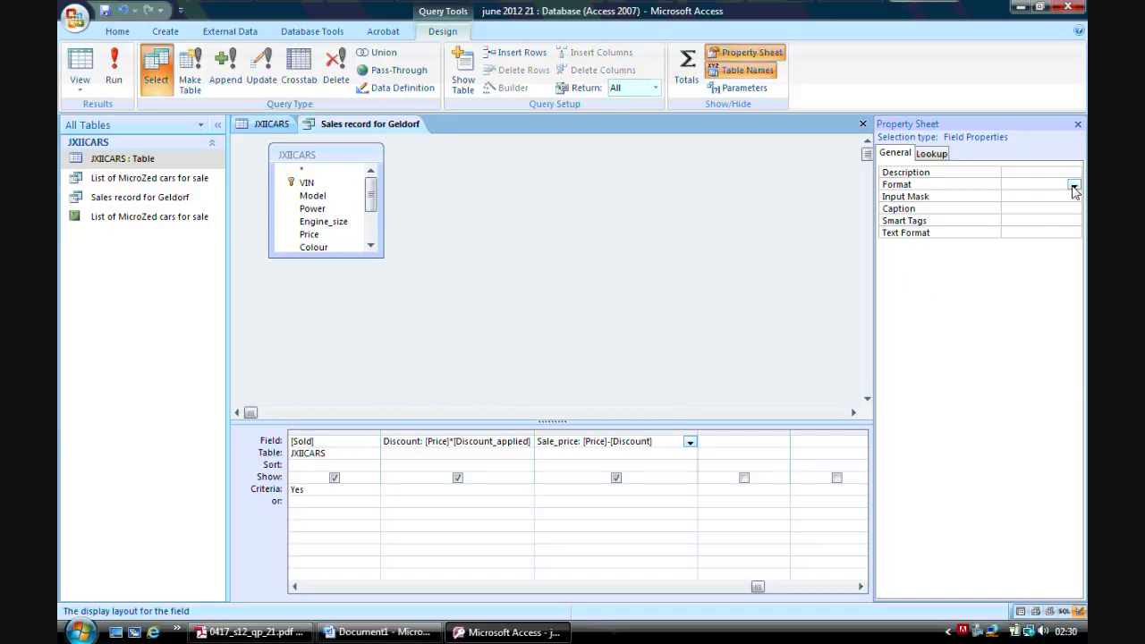
{"action": "left_click", "coordinate": [1073, 184]}
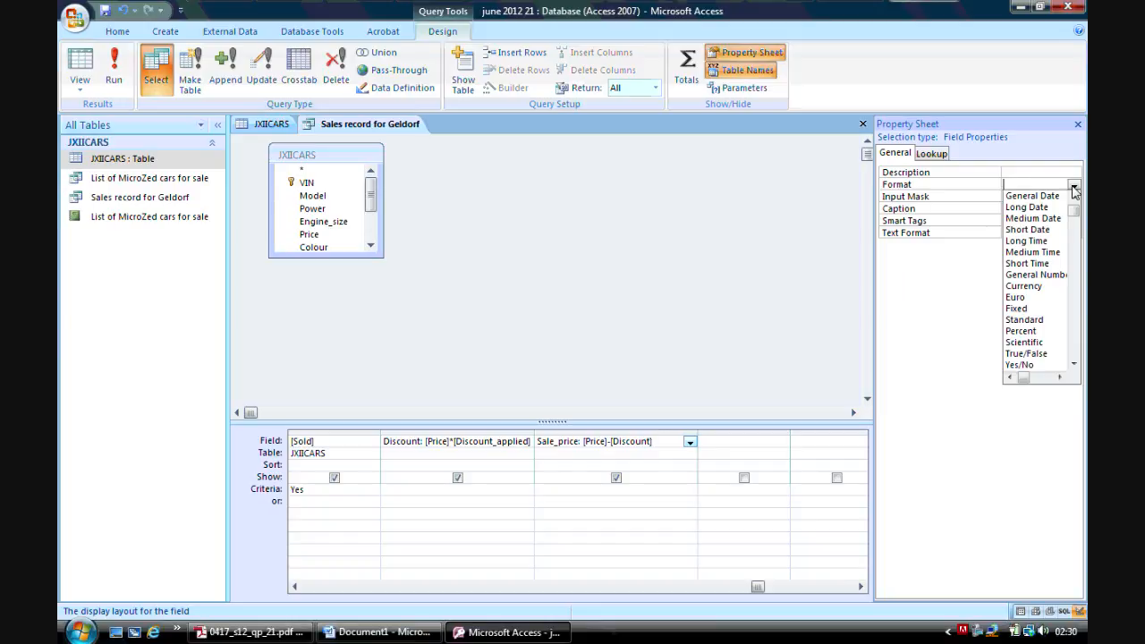
{"action": "left_click", "coordinate": [1040, 297]}
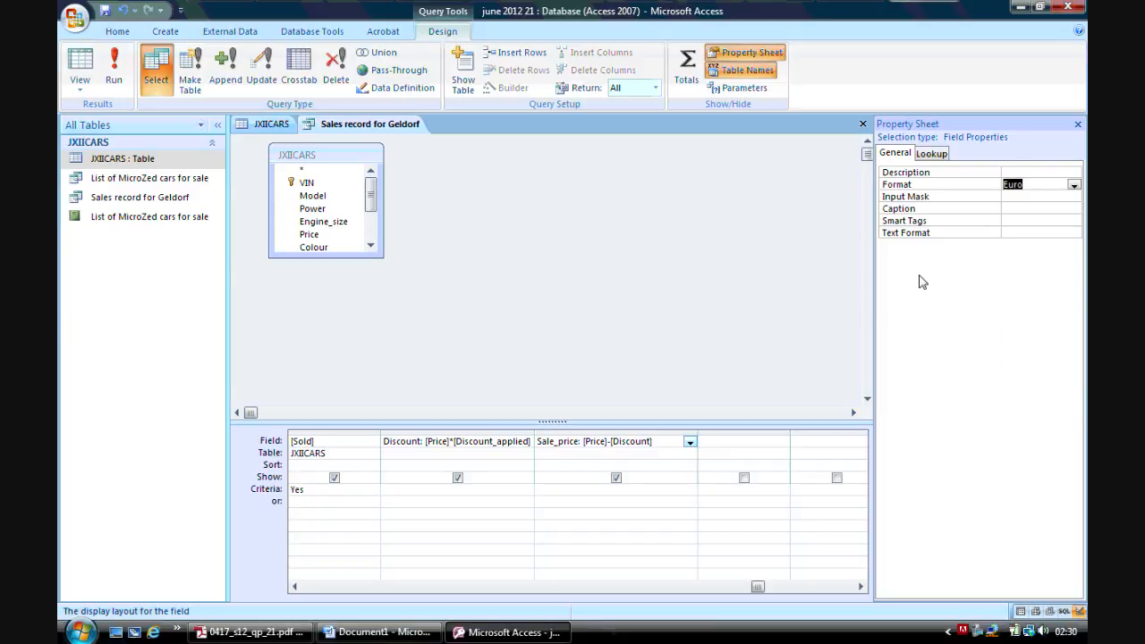
Run the query, examine the Discount and Sale_price columns and return to the query design
{"action": "left_click", "coordinate": [119, 86]}
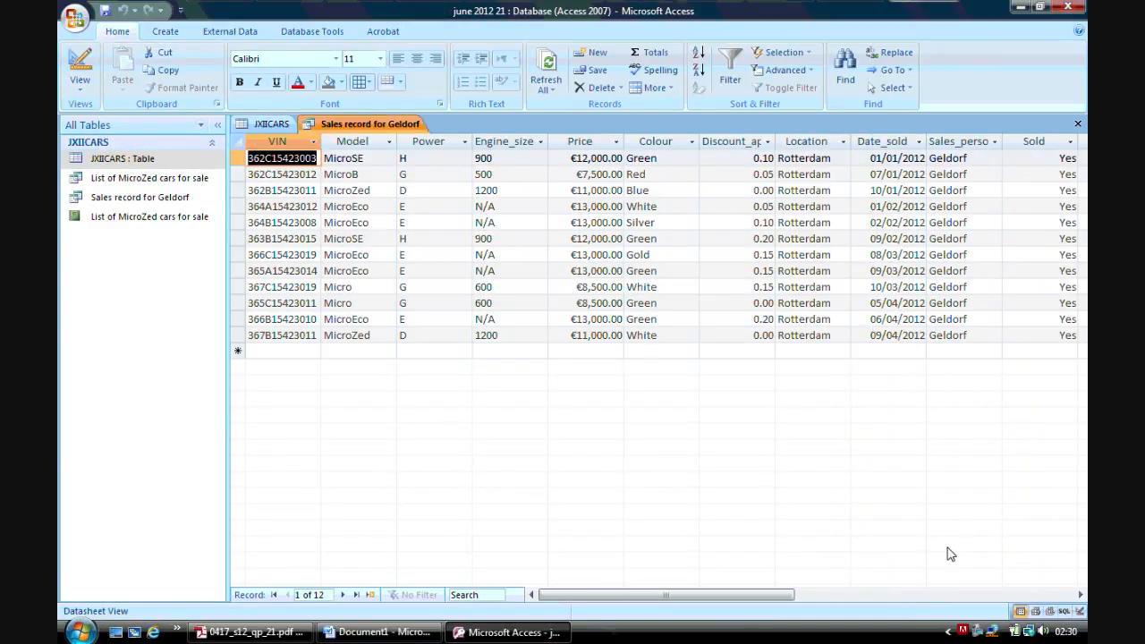
{"action": "left_click", "coordinate": [1080, 595]}
{"action": "left_click", "coordinate": [1080, 595]}
{"action": "left_click", "coordinate": [1080, 595]}
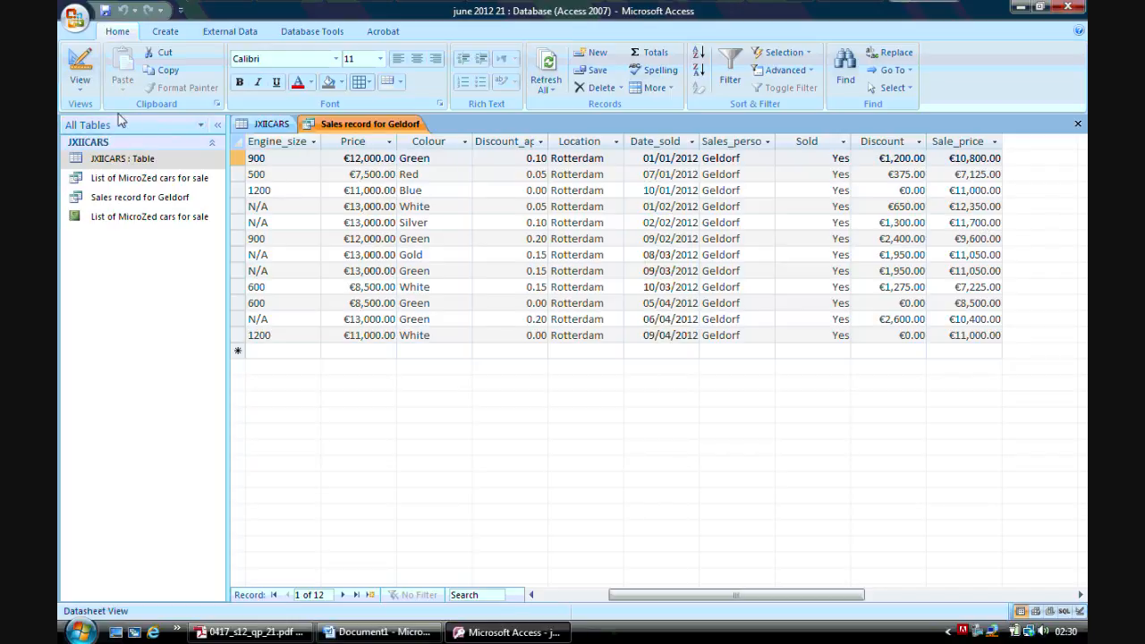
{"action": "left_click", "coordinate": [87, 91]}
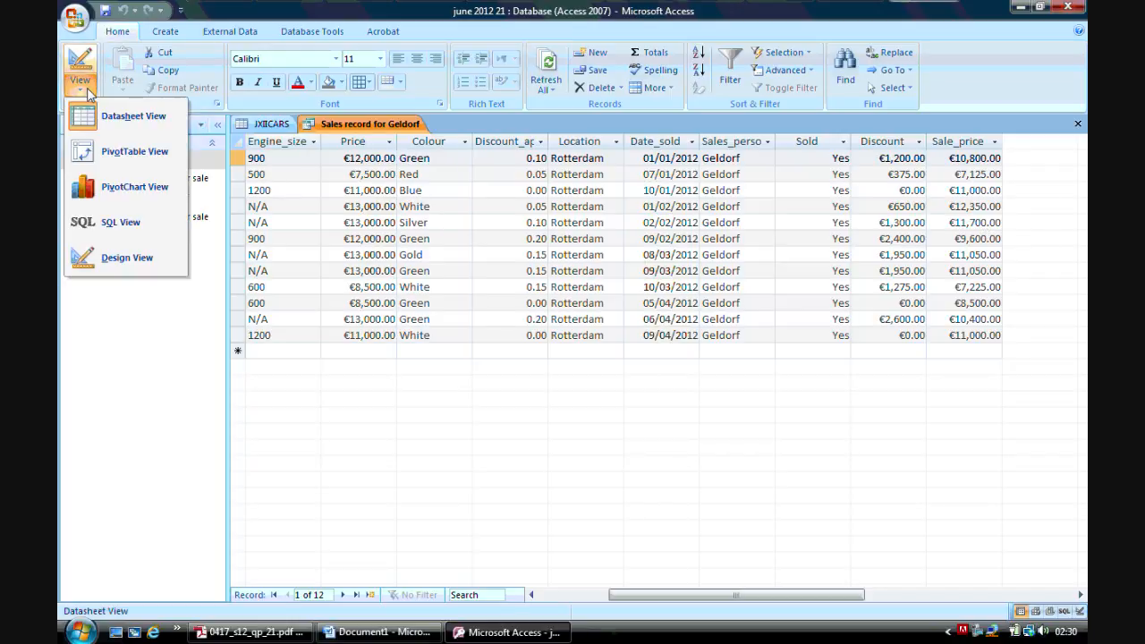
{"action": "left_click", "coordinate": [149, 259]}
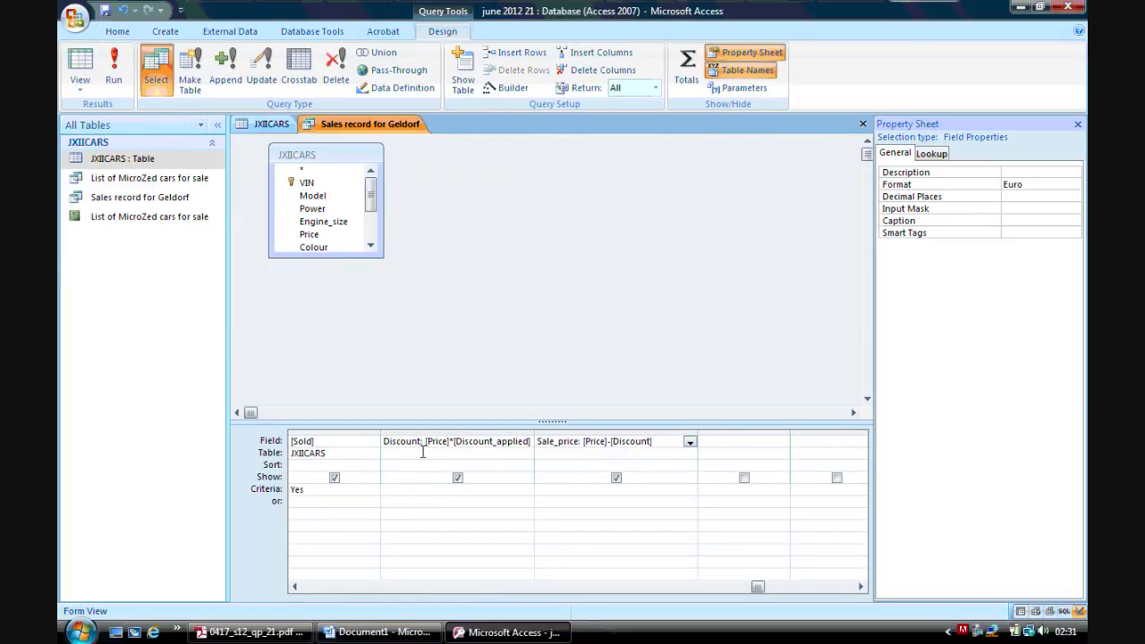
Set the decimal places of both the Discount and Sale_price fields to 2
{"action": "left_click", "coordinate": [420, 442]}
{"action": "left_click", "coordinate": [1030, 196]}
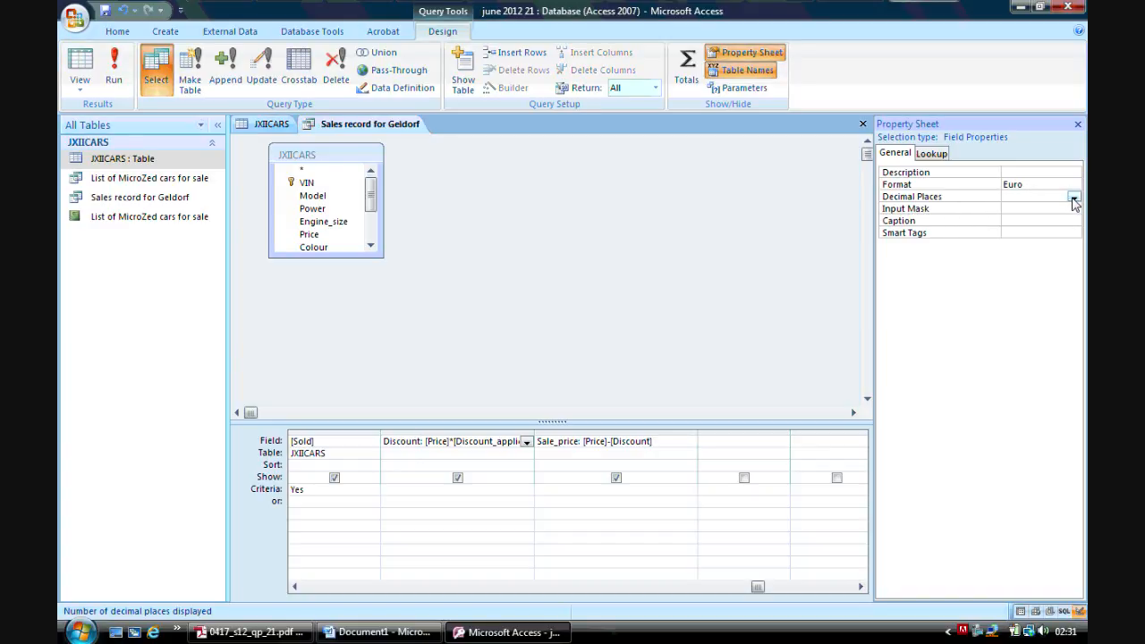
{"action": "left_click", "coordinate": [1073, 197]}
{"action": "left_click", "coordinate": [1046, 244]}
{"action": "left_click", "coordinate": [671, 444]}
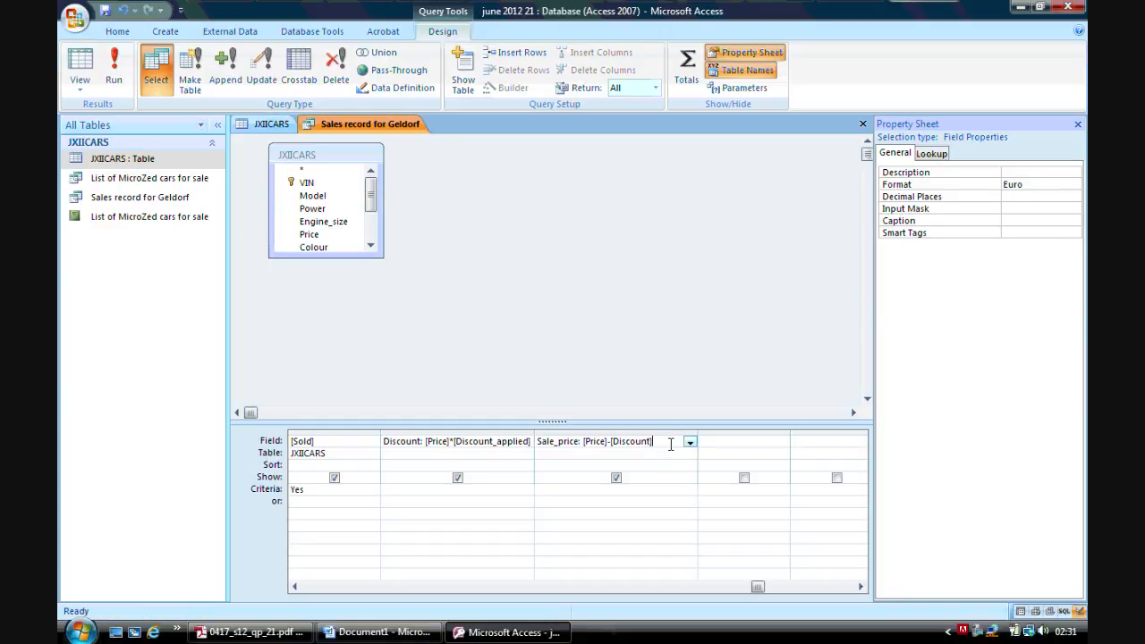
{"action": "left_click", "coordinate": [1033, 197]}
{"action": "left_click", "coordinate": [1074, 197]}
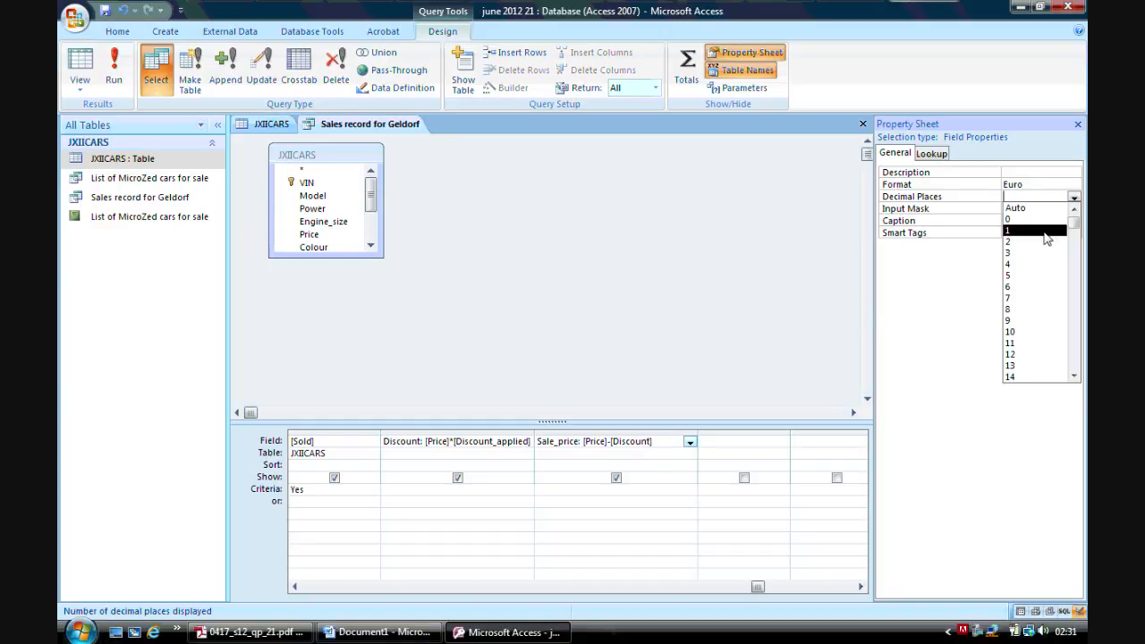
{"action": "left_click", "coordinate": [1038, 242]}
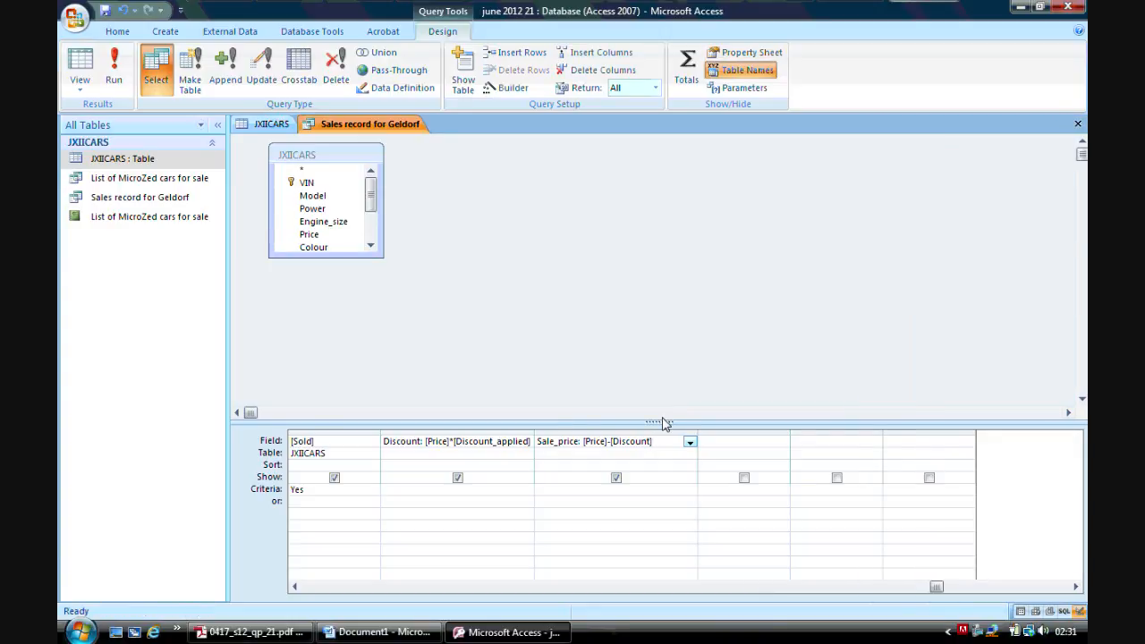
Check the required fields in question 35 and hide VIN, Power, Engine_size, Colour, Discount_applied and Location in the query output
{"action": "left_click", "coordinate": [268, 634]}
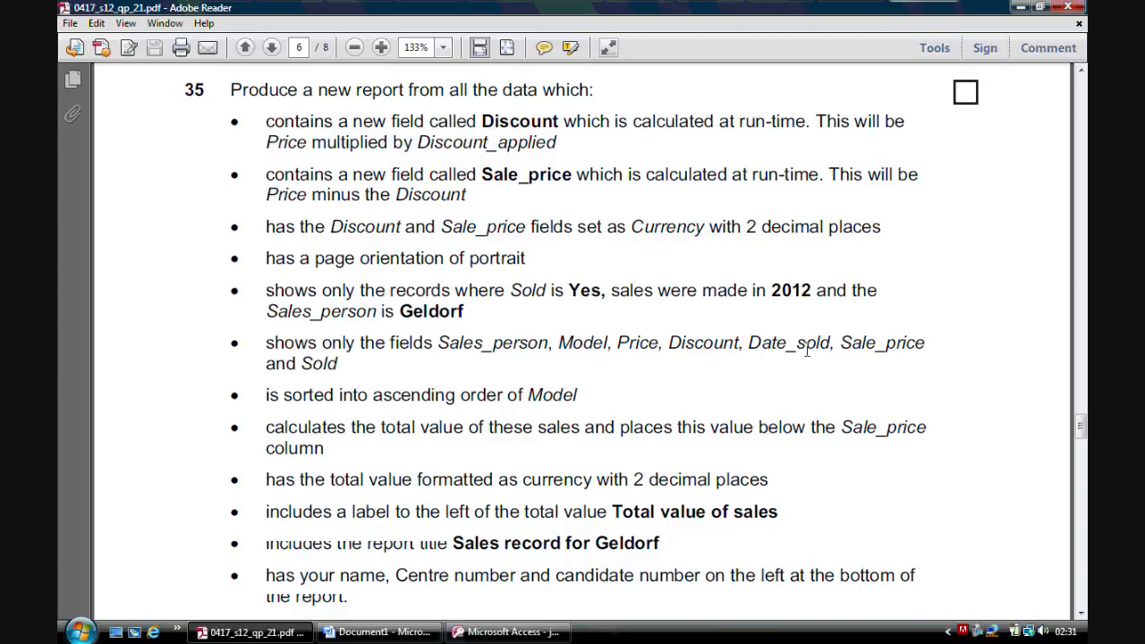
{"action": "left_click", "coordinate": [492, 633]}
{"action": "left_click", "coordinate": [296, 587]}
{"action": "left_click", "coordinate": [295, 587]}
{"action": "left_click", "coordinate": [295, 587]}
{"action": "left_click", "coordinate": [295, 587]}
{"action": "left_click", "coordinate": [295, 587]}
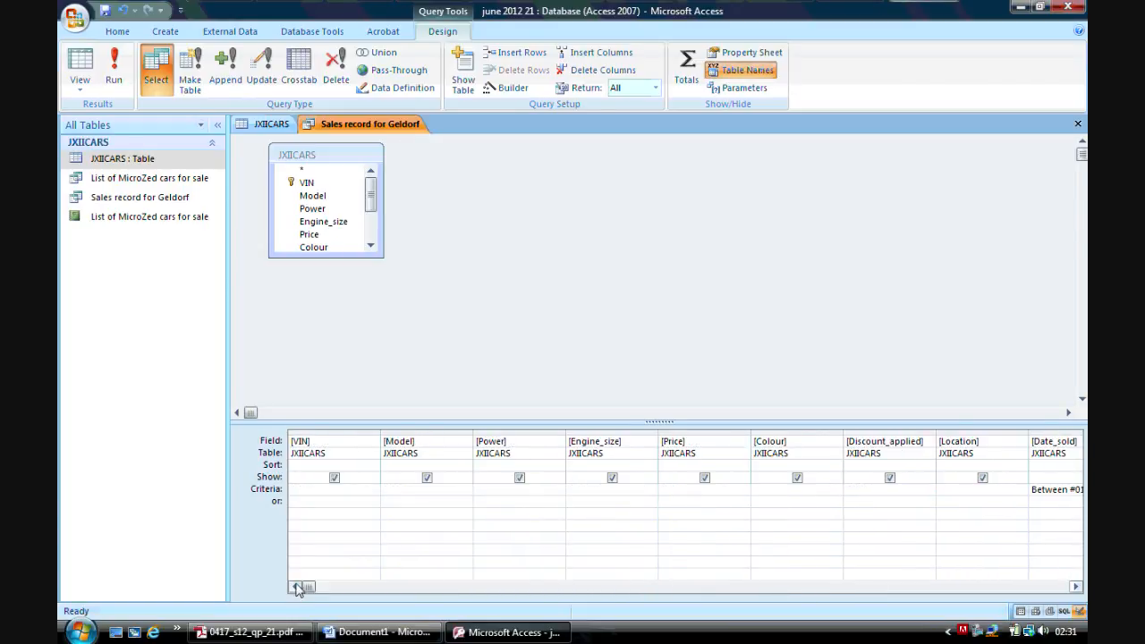
{"action": "left_click", "coordinate": [334, 478]}
{"action": "left_click", "coordinate": [520, 479]}
{"action": "left_click", "coordinate": [612, 479]}
{"action": "left_click", "coordinate": [798, 479]}
{"action": "left_click", "coordinate": [890, 479]}
{"action": "left_click", "coordinate": [981, 478]}
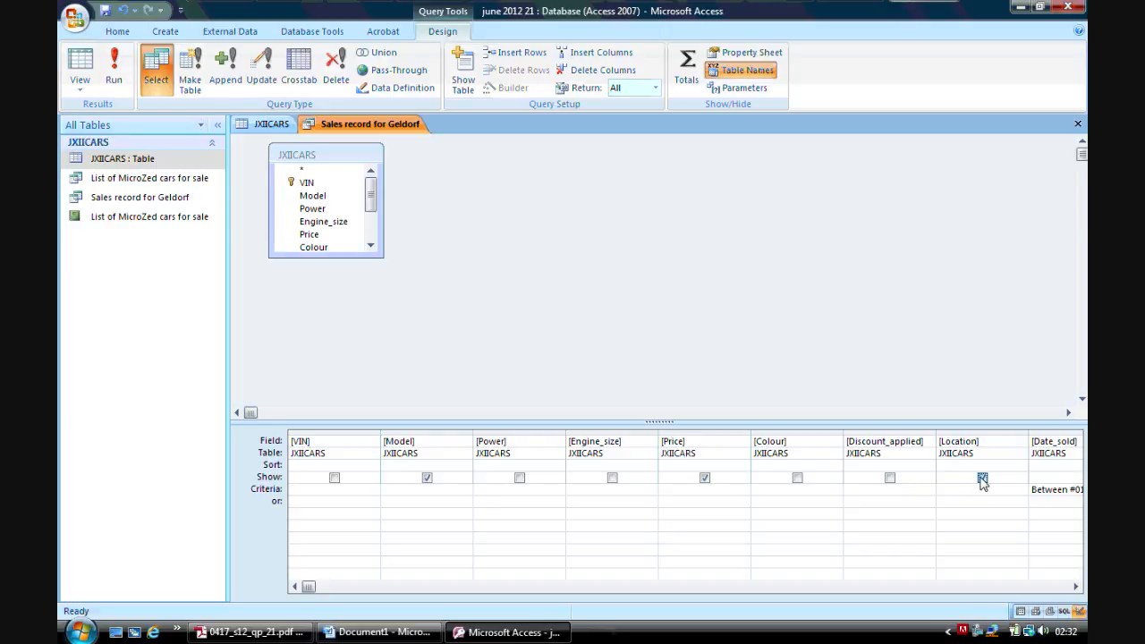
Check which of the columns from Date_sold to Sale_price are shown in the query output
{"action": "left_click", "coordinate": [1075, 587]}
{"action": "left_click", "coordinate": [1076, 587]}
{"action": "left_click", "coordinate": [1075, 587]}
{"action": "left_click", "coordinate": [1075, 587]}
{"action": "left_click", "coordinate": [1075, 587]}
{"action": "left_click", "coordinate": [1075, 587]}
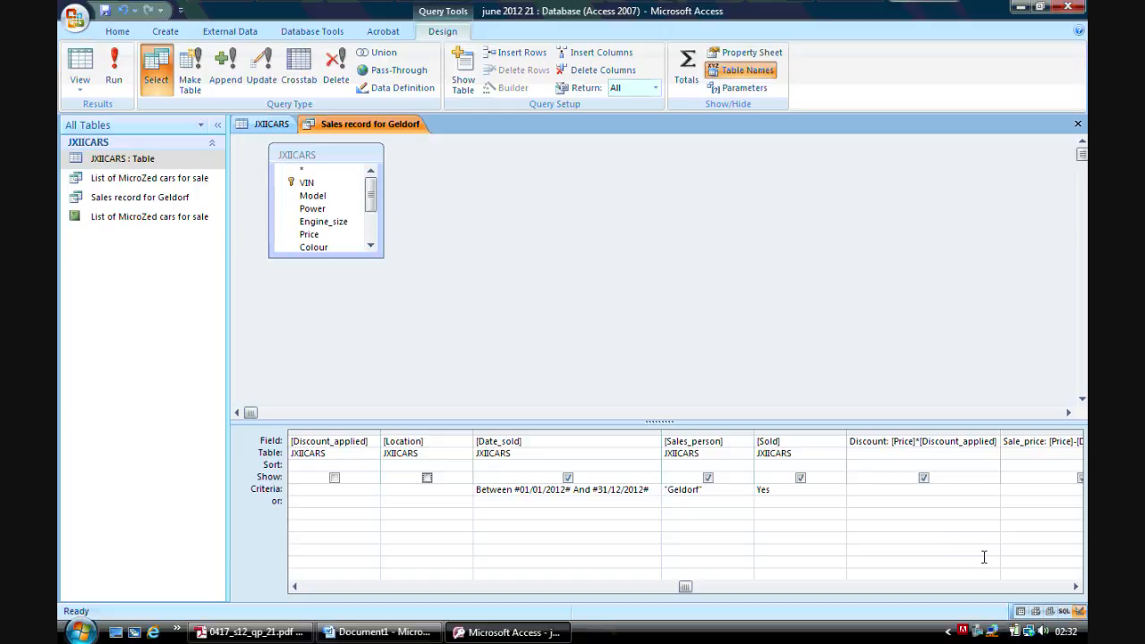
{"action": "left_click", "coordinate": [1075, 587]}
{"action": "left_click", "coordinate": [1076, 587]}
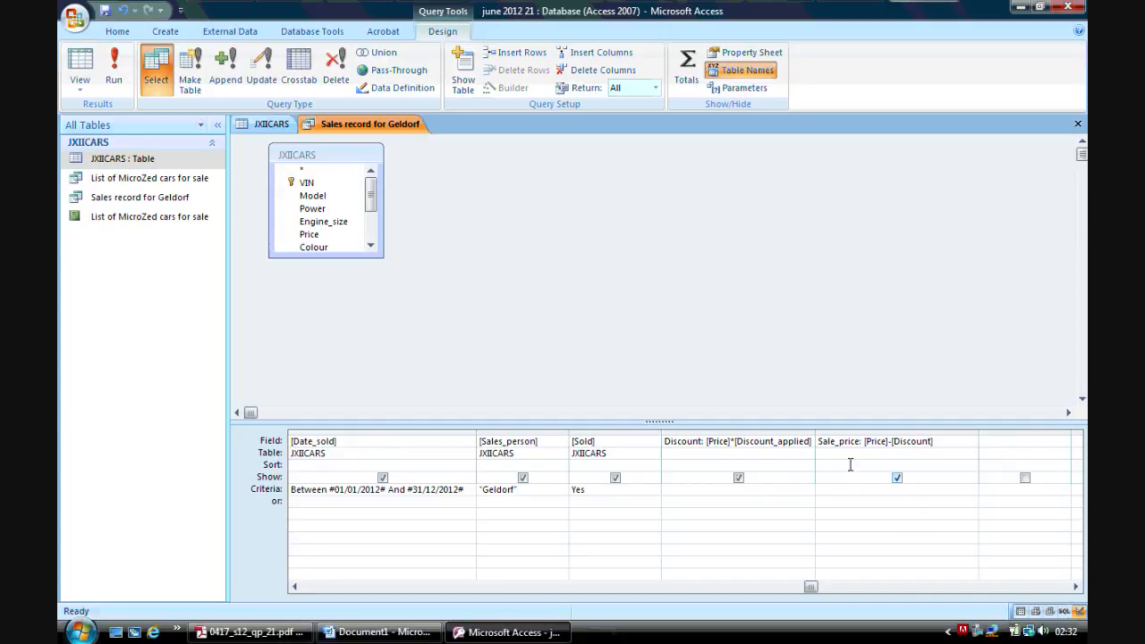
Check the sort requirement in question 35 and sort the query in ascending order of Model
{"action": "left_click", "coordinate": [296, 587]}
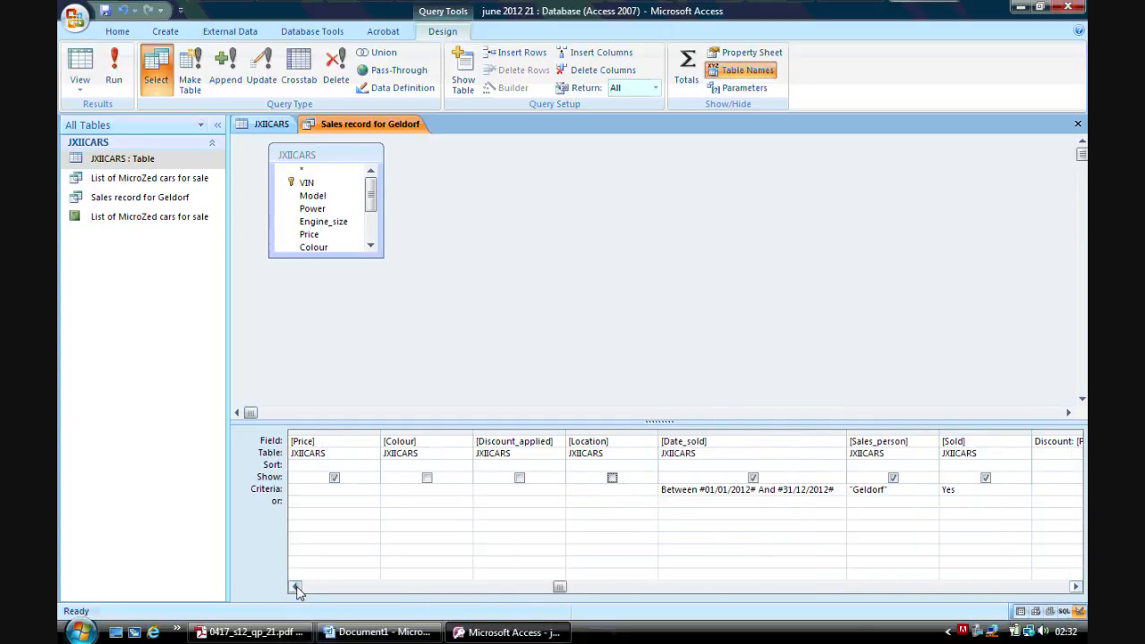
{"action": "left_click", "coordinate": [296, 587]}
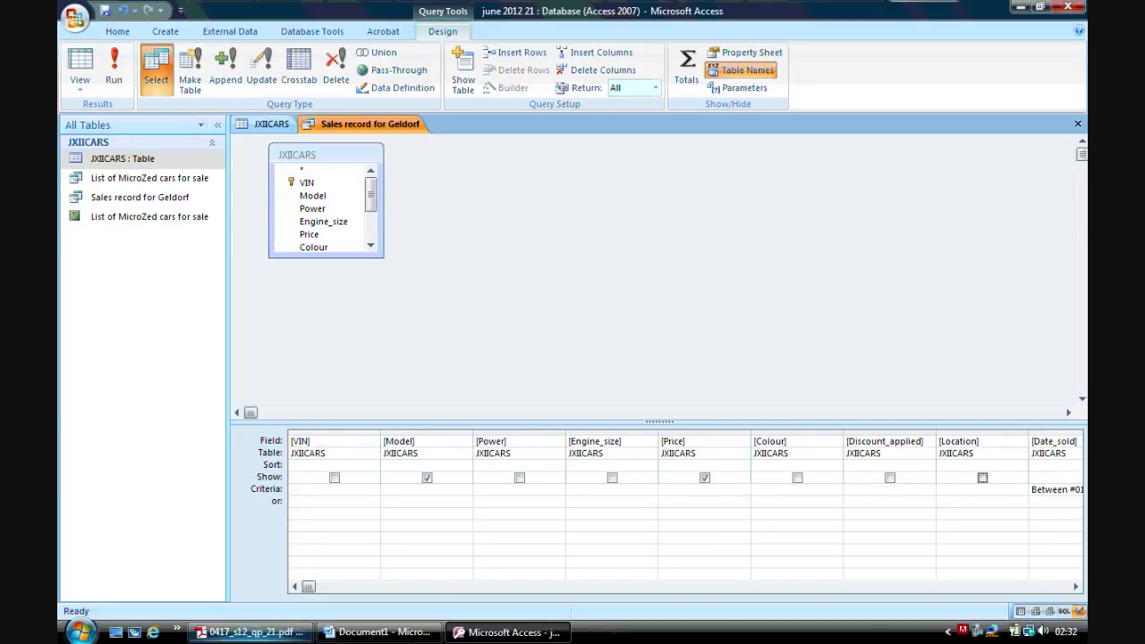
{"action": "left_click", "coordinate": [250, 631]}
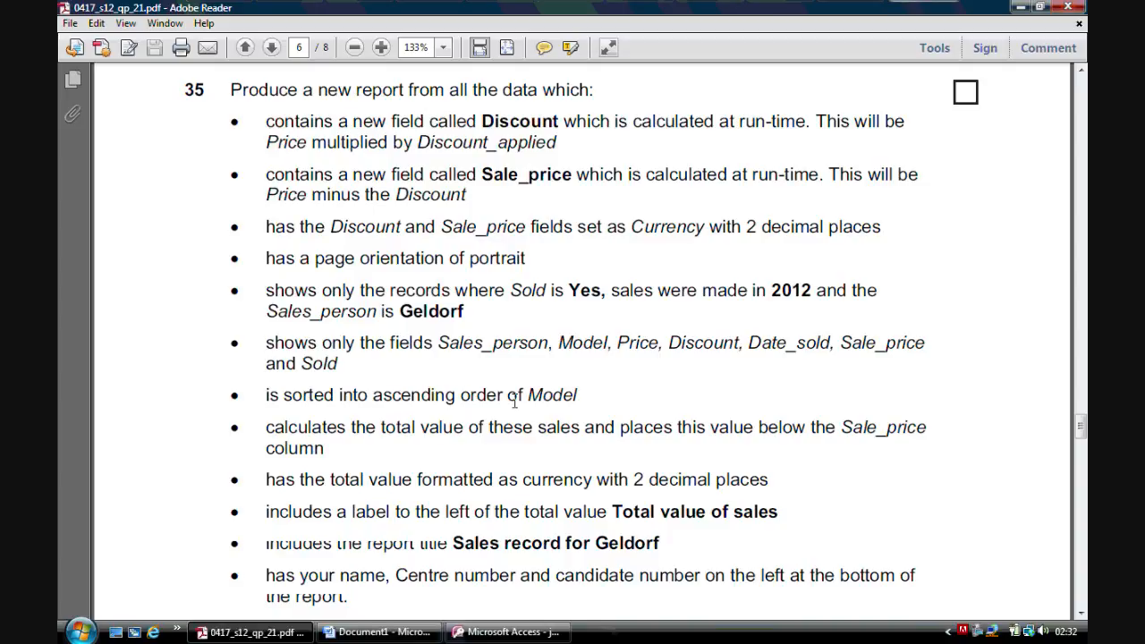
{"action": "left_click", "coordinate": [506, 632]}
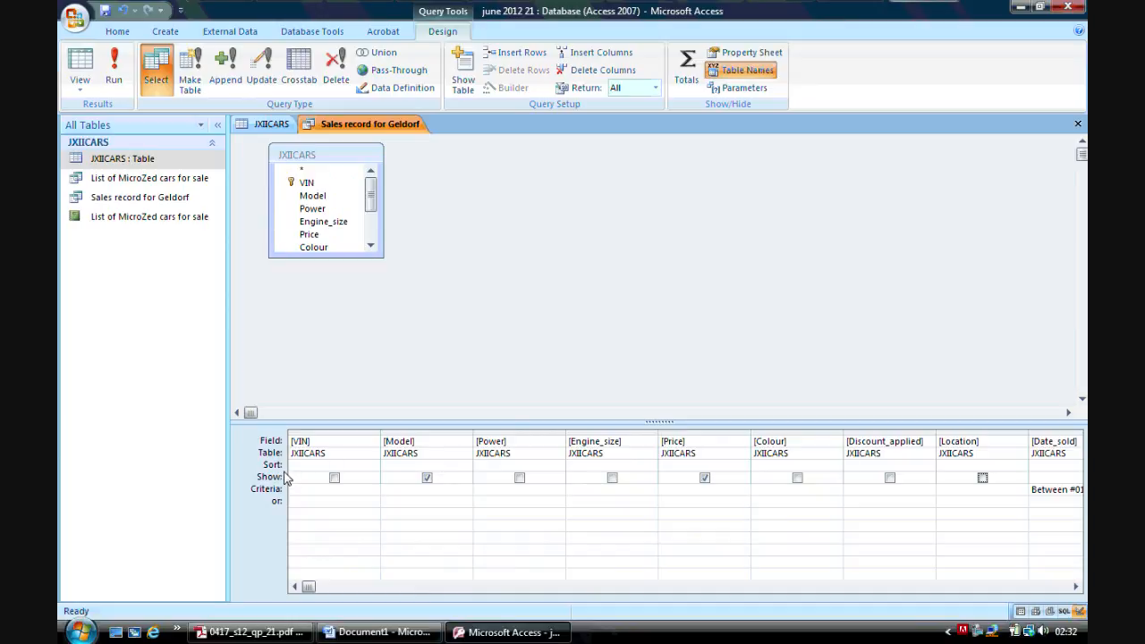
{"action": "left_click", "coordinate": [410, 465]}
{"action": "left_click", "coordinate": [465, 467]}
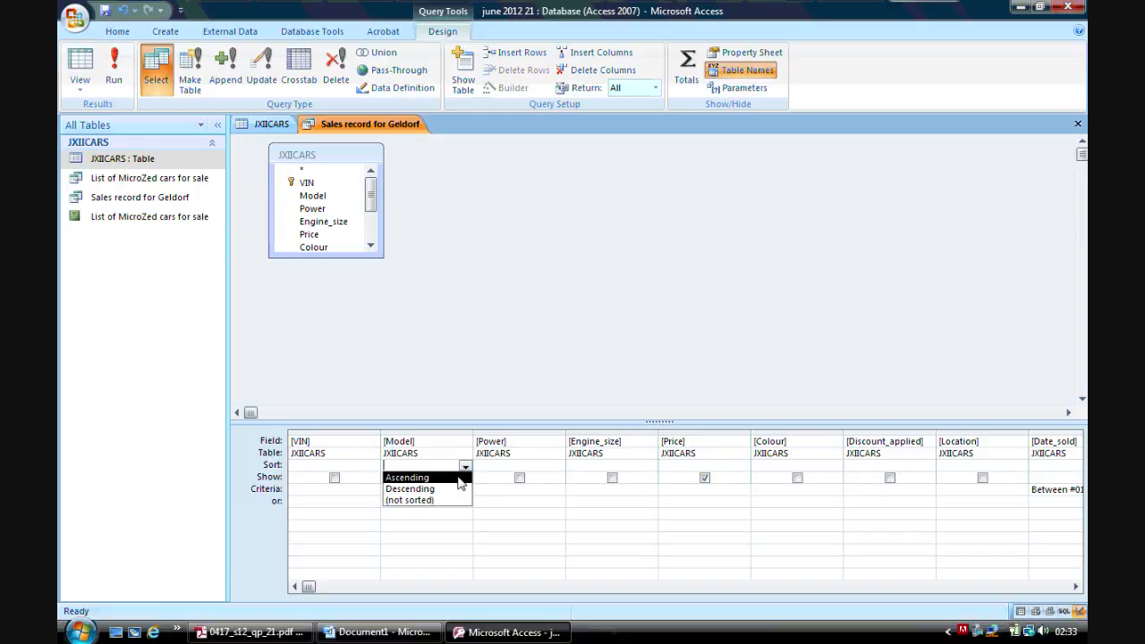
{"action": "left_click", "coordinate": [452, 478]}
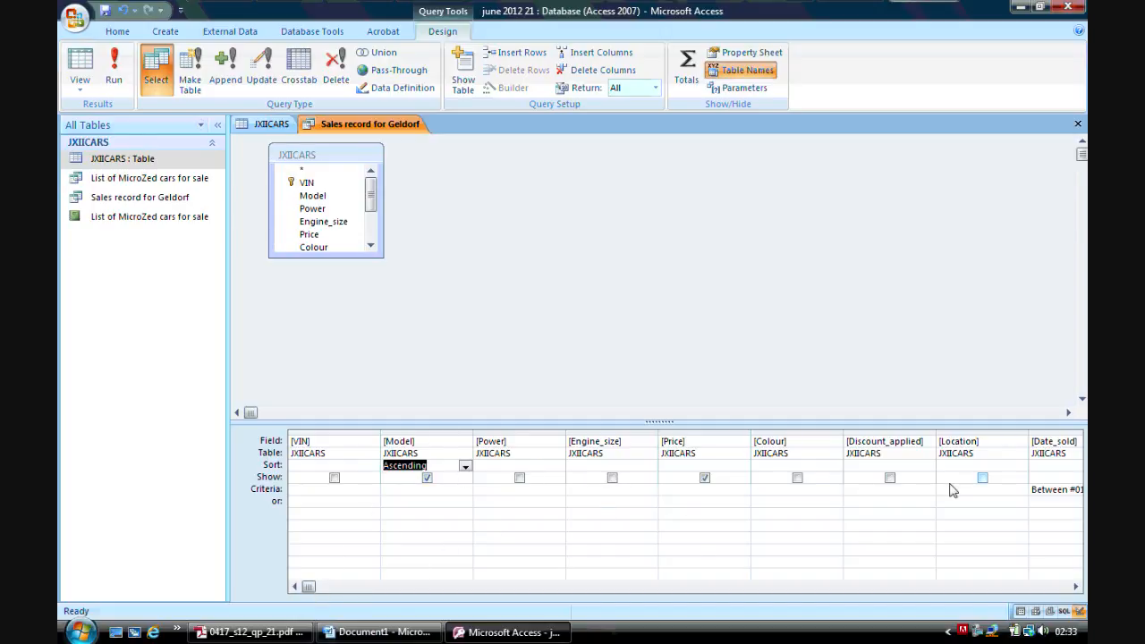
Review the finished query design across all columns, including the date, salesperson and Sold criteria and the Model sort
{"action": "left_click", "coordinate": [1076, 587]}
{"action": "left_click", "coordinate": [1076, 587]}
{"action": "left_click", "coordinate": [1076, 587]}
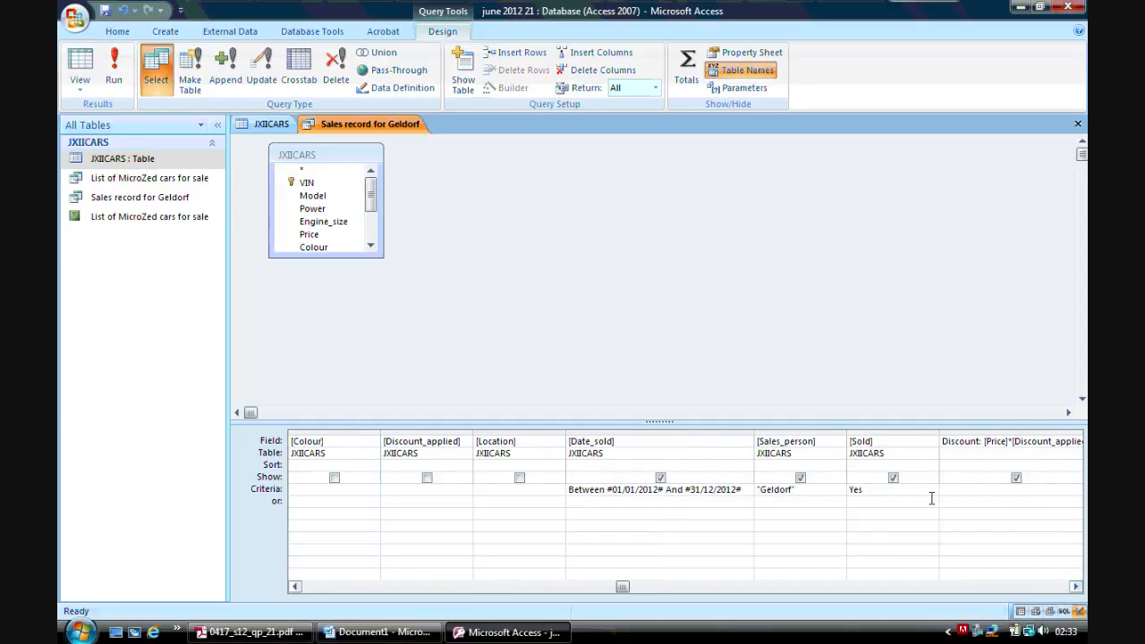
{"action": "left_click", "coordinate": [1077, 587]}
{"action": "left_click", "coordinate": [1077, 587]}
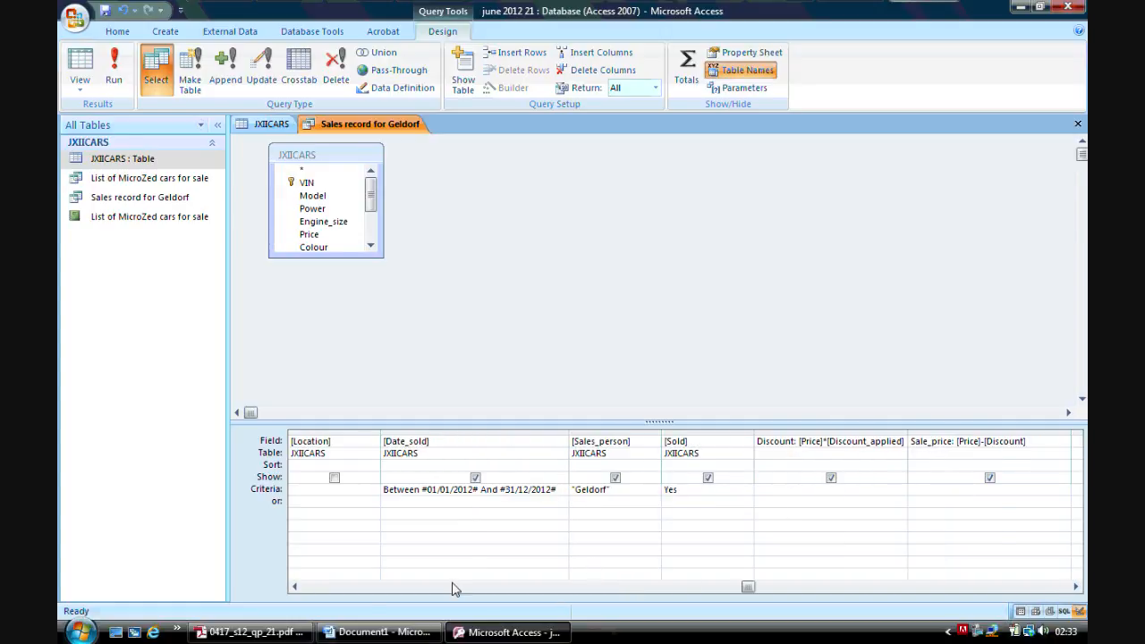
{"action": "left_click", "coordinate": [295, 587]}
{"action": "left_click", "coordinate": [295, 587]}
{"action": "left_click", "coordinate": [296, 587]}
{"action": "left_click", "coordinate": [295, 587]}
{"action": "left_click", "coordinate": [295, 587]}
{"action": "left_click", "coordinate": [295, 587]}
{"action": "left_click", "coordinate": [295, 587]}
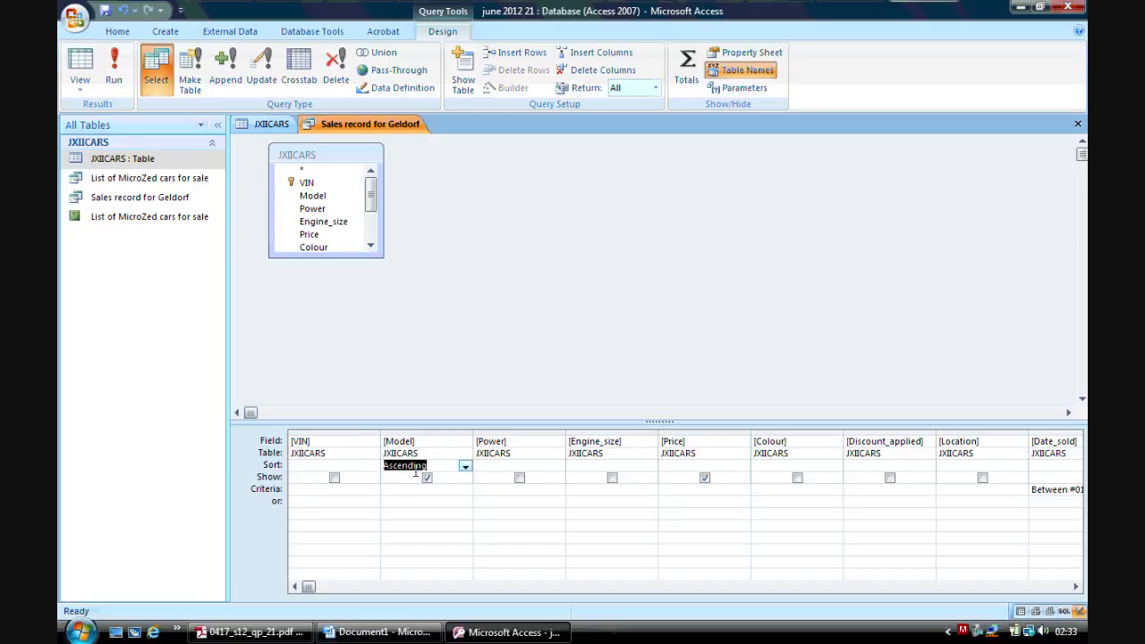
Run the query, save it, and start a Report Wizard report based on it that includes all of its fields
{"action": "left_click", "coordinate": [119, 93]}
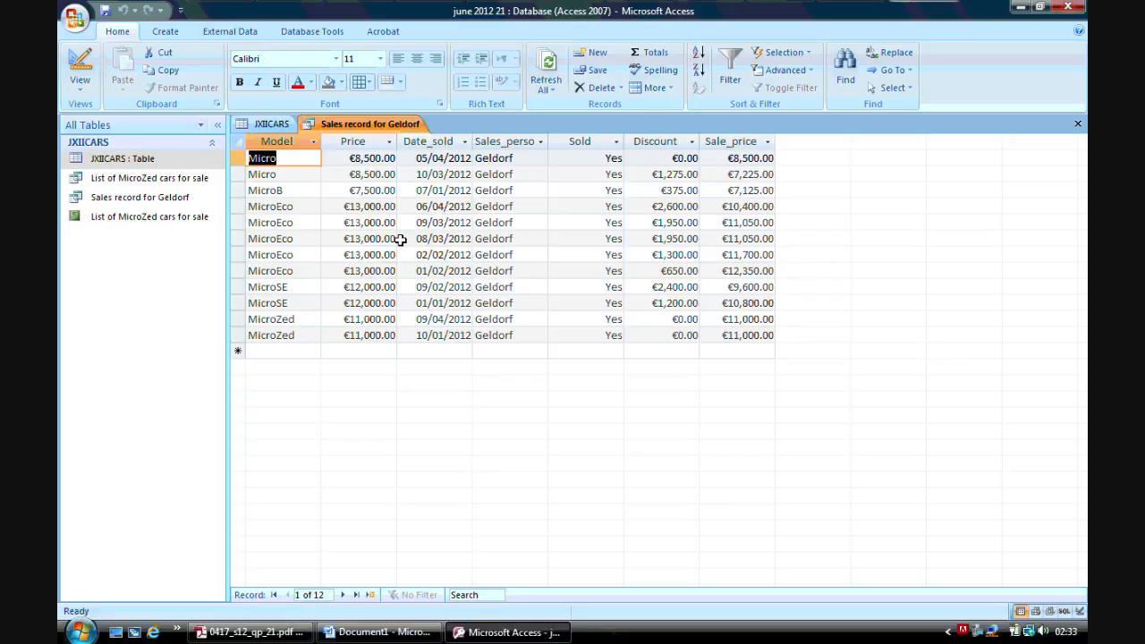
{"action": "left_click", "coordinate": [166, 32]}
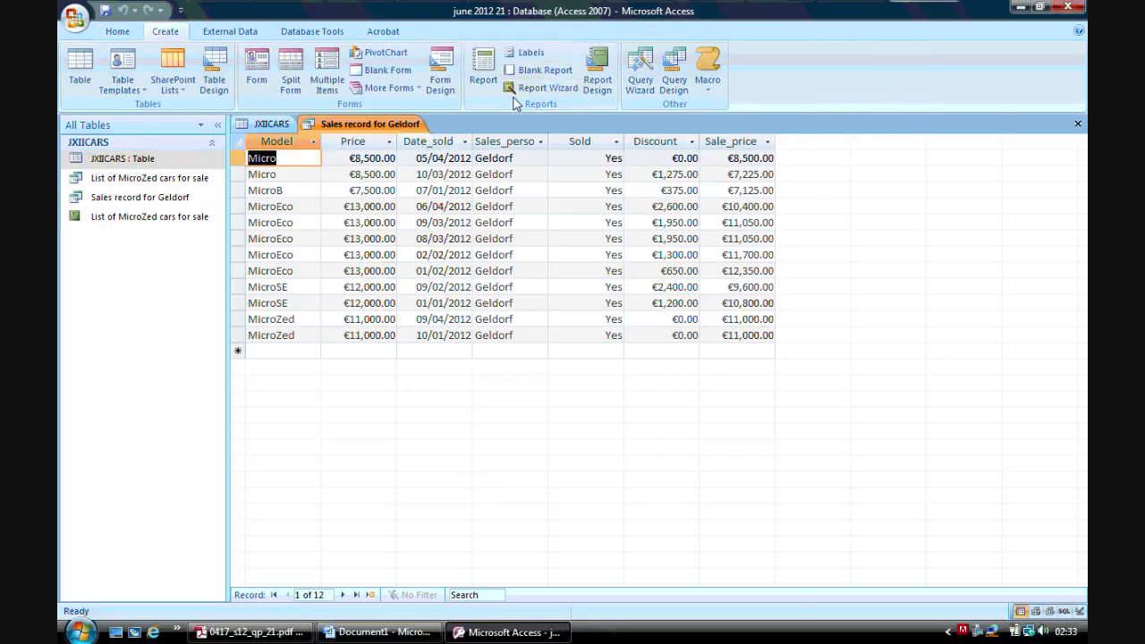
{"action": "left_click", "coordinate": [541, 90]}
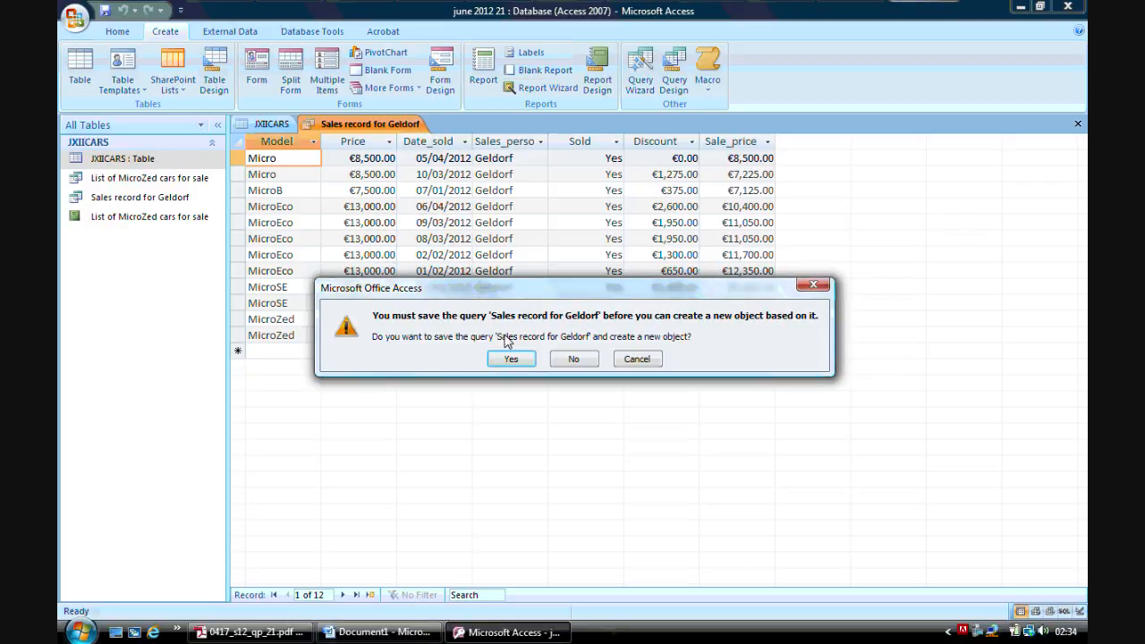
{"action": "left_click", "coordinate": [528, 362]}
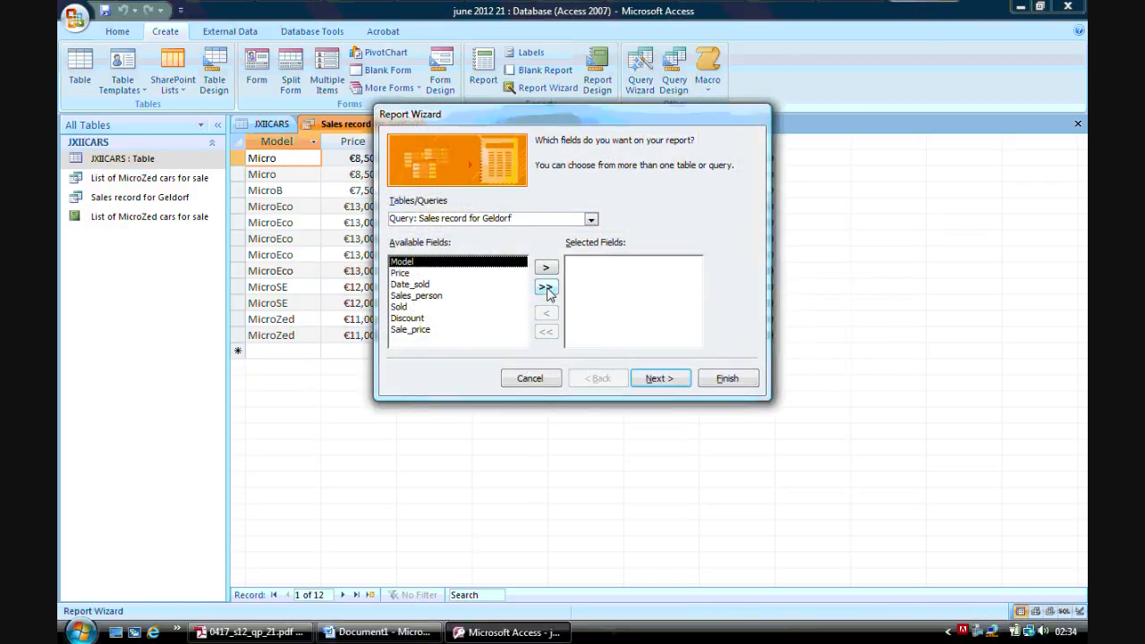
{"action": "left_click", "coordinate": [545, 288]}
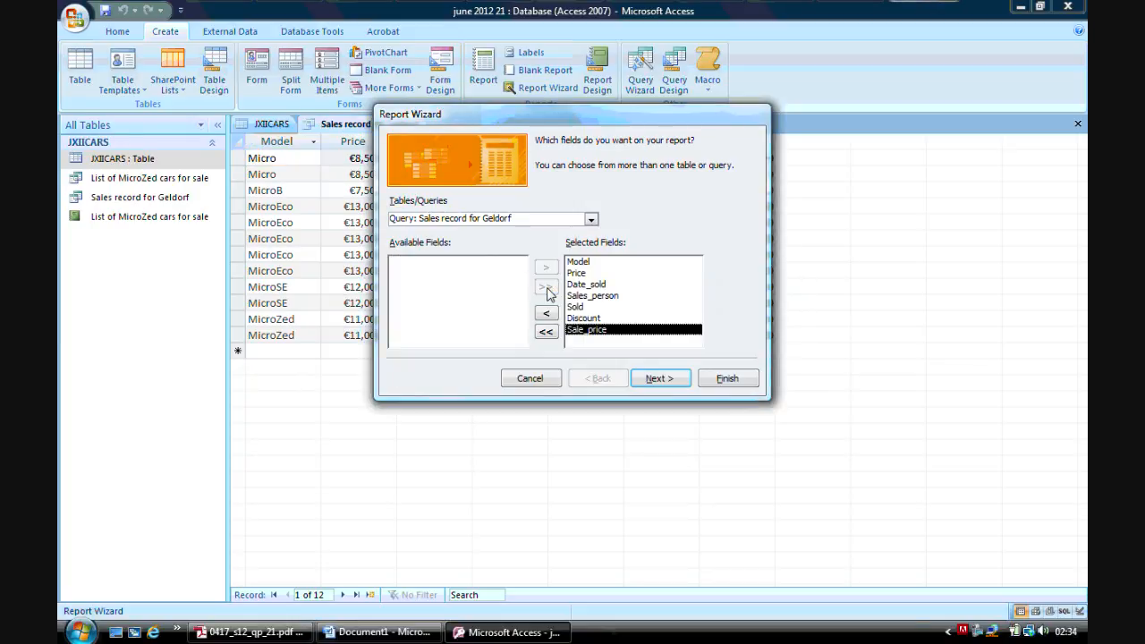
Leave the report without grouping levels and sort its records in ascending order of Model
{"action": "left_click", "coordinate": [671, 387]}
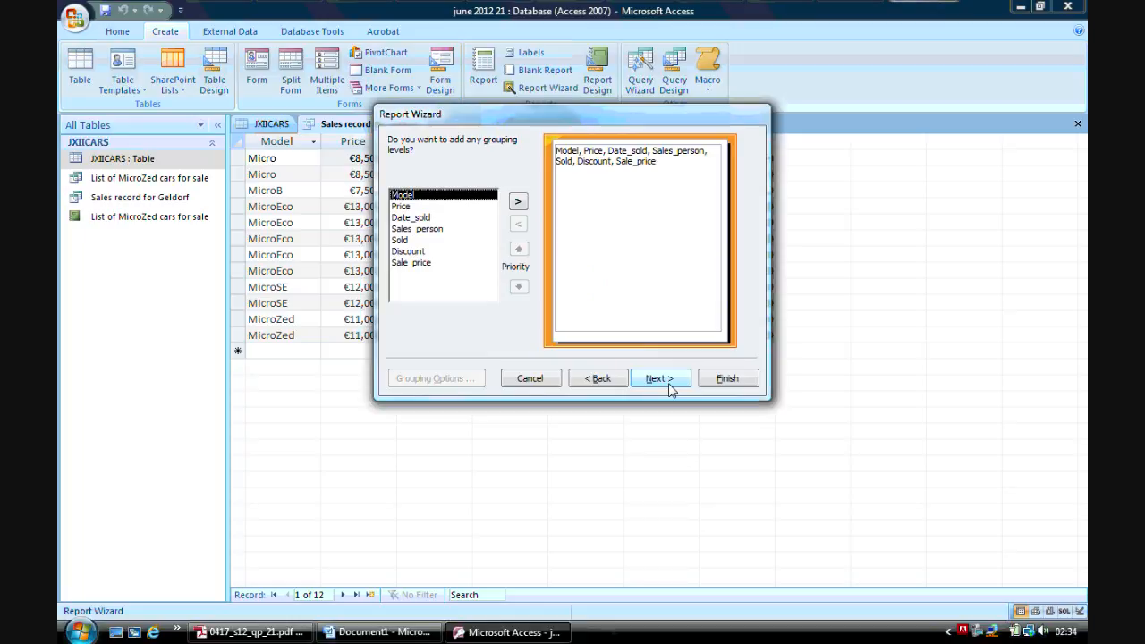
{"action": "left_click", "coordinate": [659, 378]}
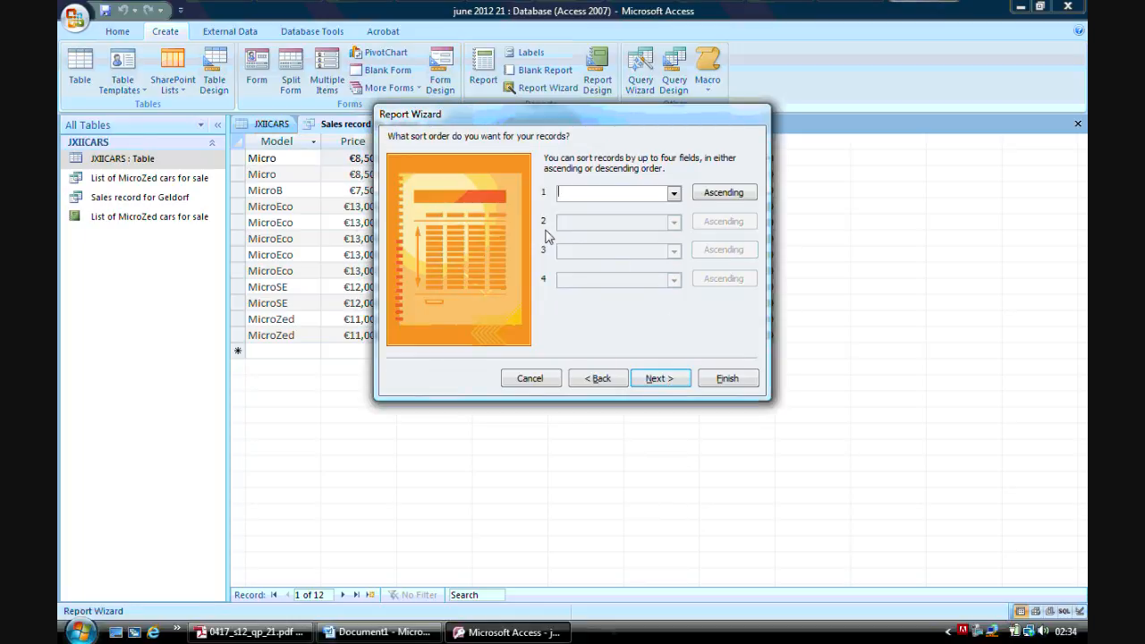
{"action": "left_click", "coordinate": [673, 193]}
{"action": "left_click", "coordinate": [657, 222]}
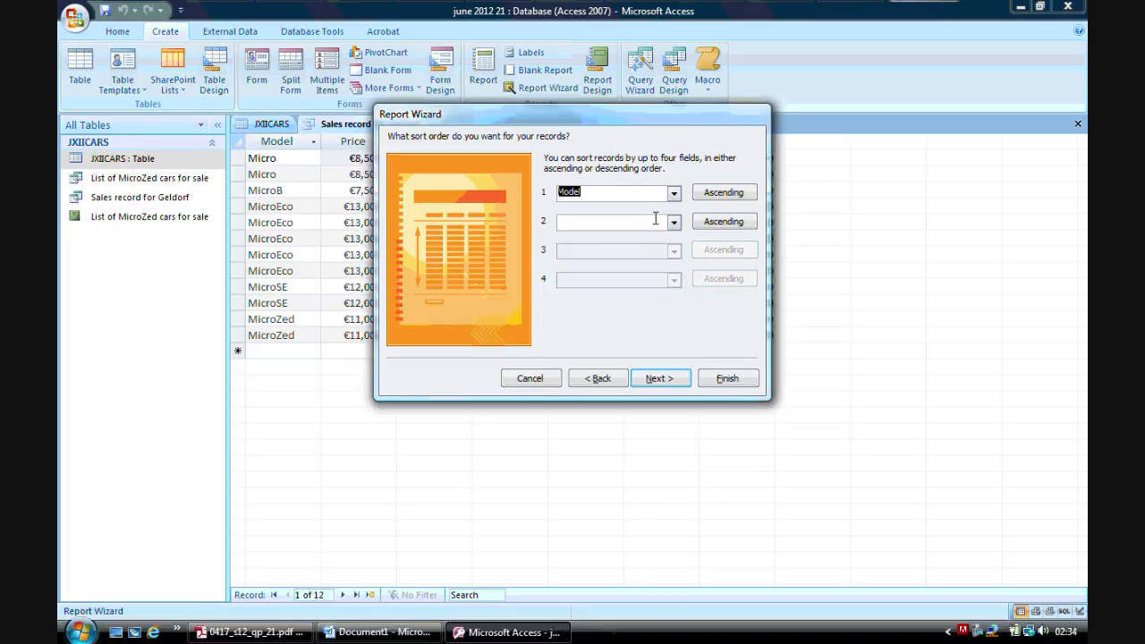
{"action": "left_click", "coordinate": [666, 381]}
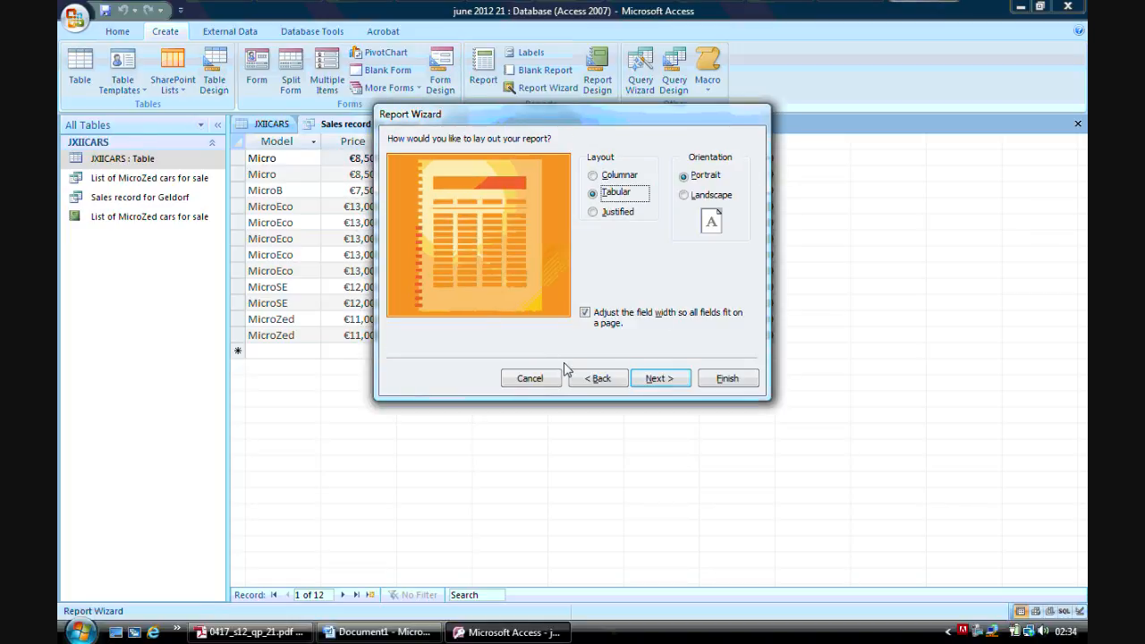
Check the orientation required in question 35, then finish the report as tabular, portrait, Office style, keeping the proposed title and opening its preview
{"action": "left_click", "coordinate": [250, 632]}
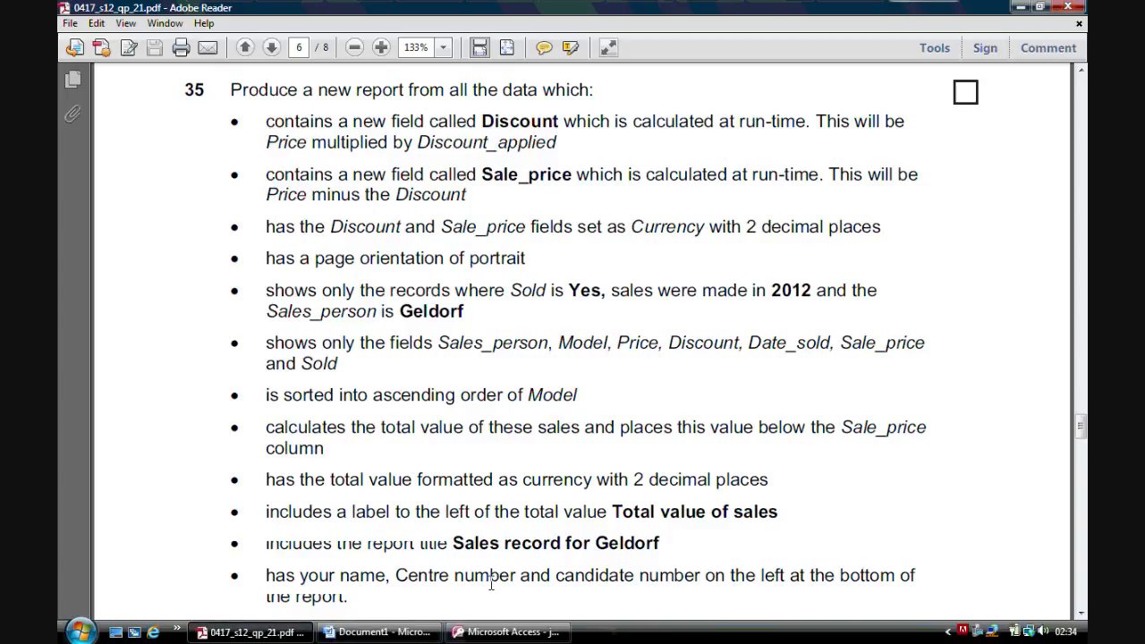
{"action": "left_click", "coordinate": [502, 632]}
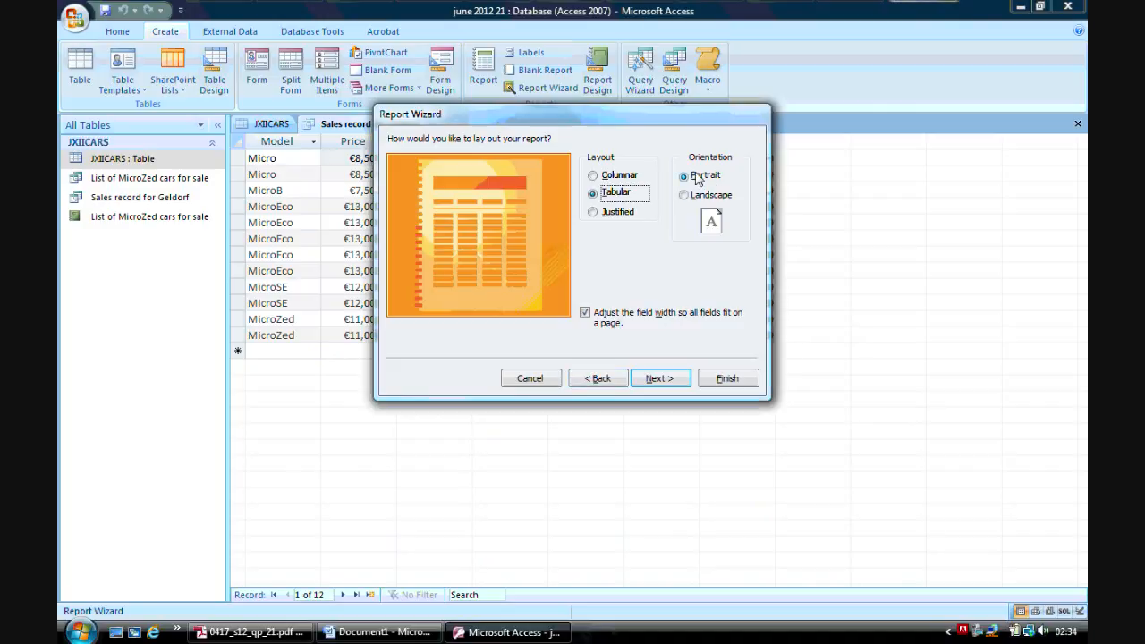
{"action": "left_click", "coordinate": [669, 379]}
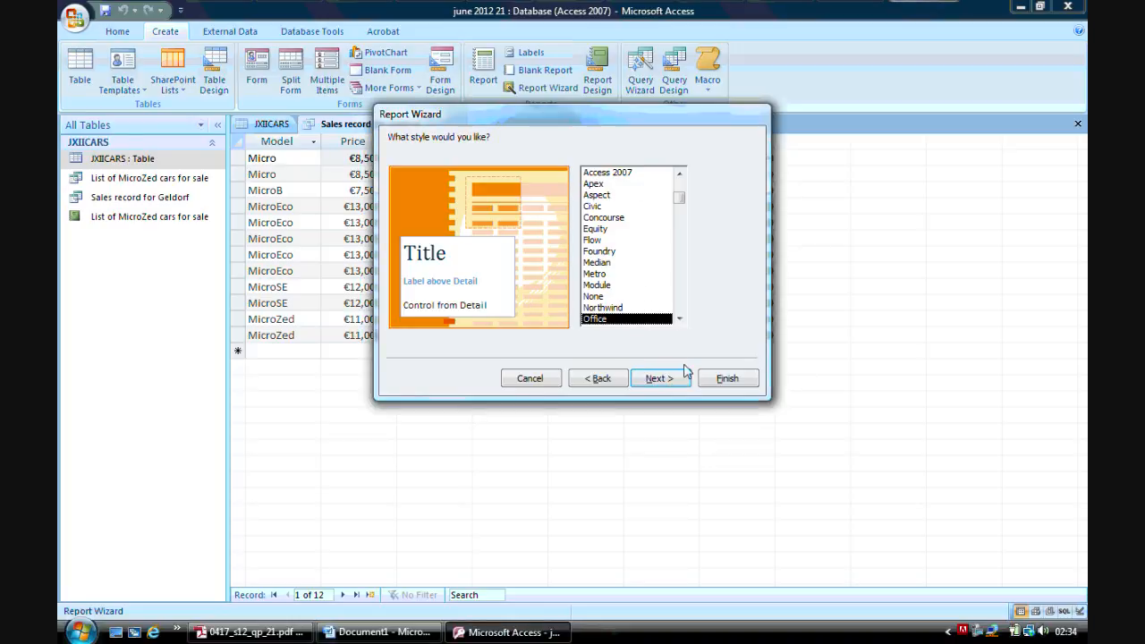
{"action": "left_click", "coordinate": [676, 380]}
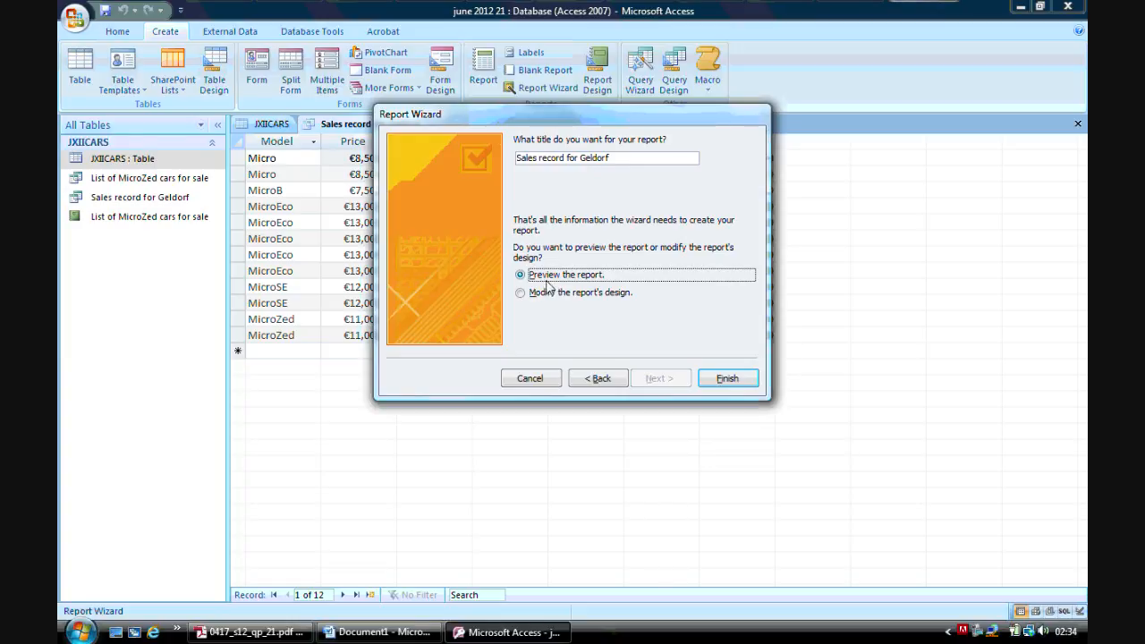
{"action": "left_click", "coordinate": [725, 380]}
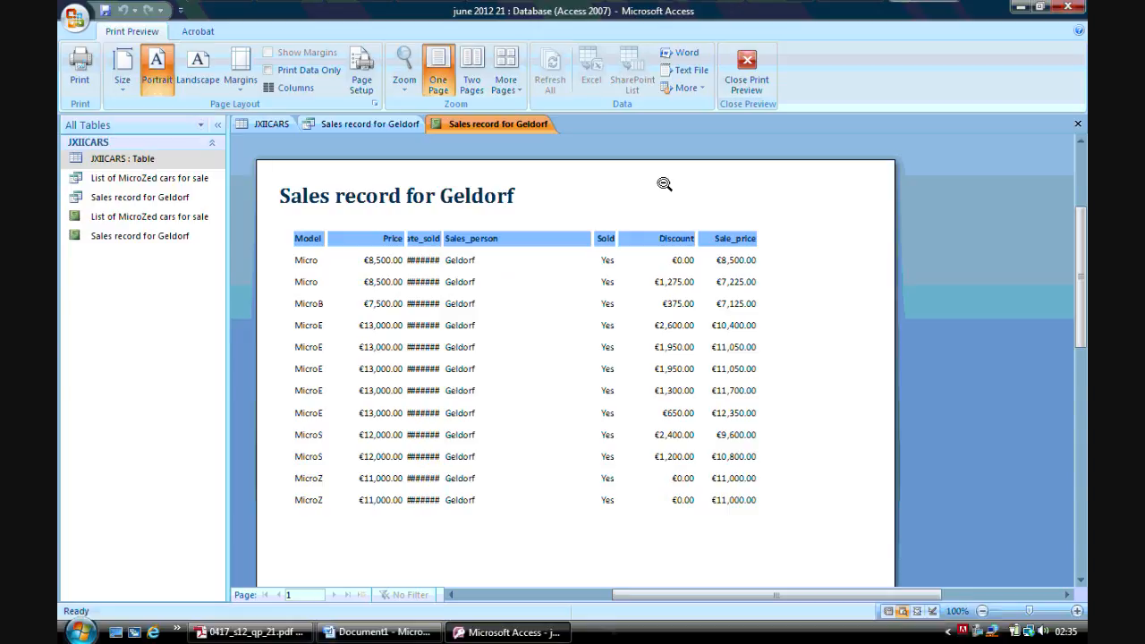
In the report's Layout View, widen the Model and Date_sold columns and narrow Price so the models and dates show in full
{"action": "left_click", "coordinate": [744, 80]}
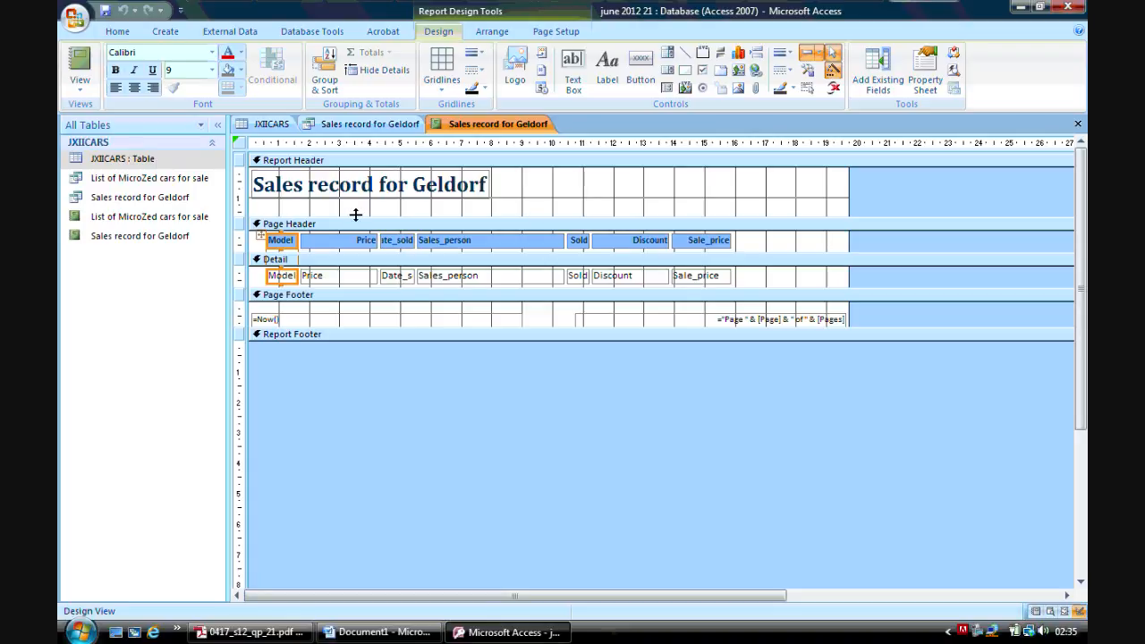
{"action": "left_click", "coordinate": [81, 88]}
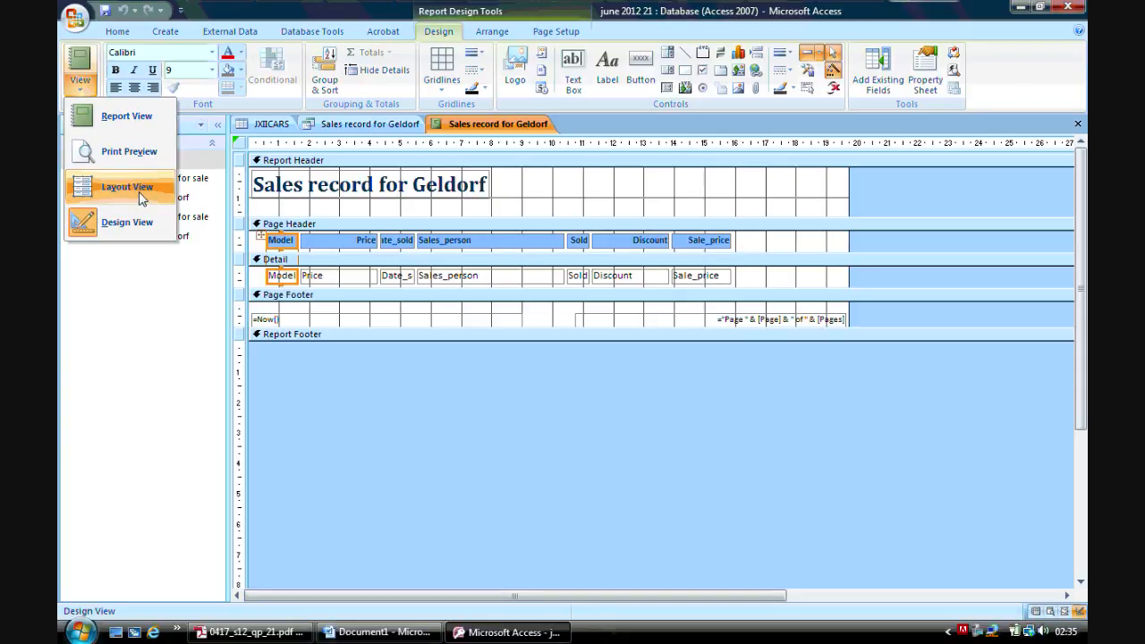
{"action": "left_click", "coordinate": [139, 192]}
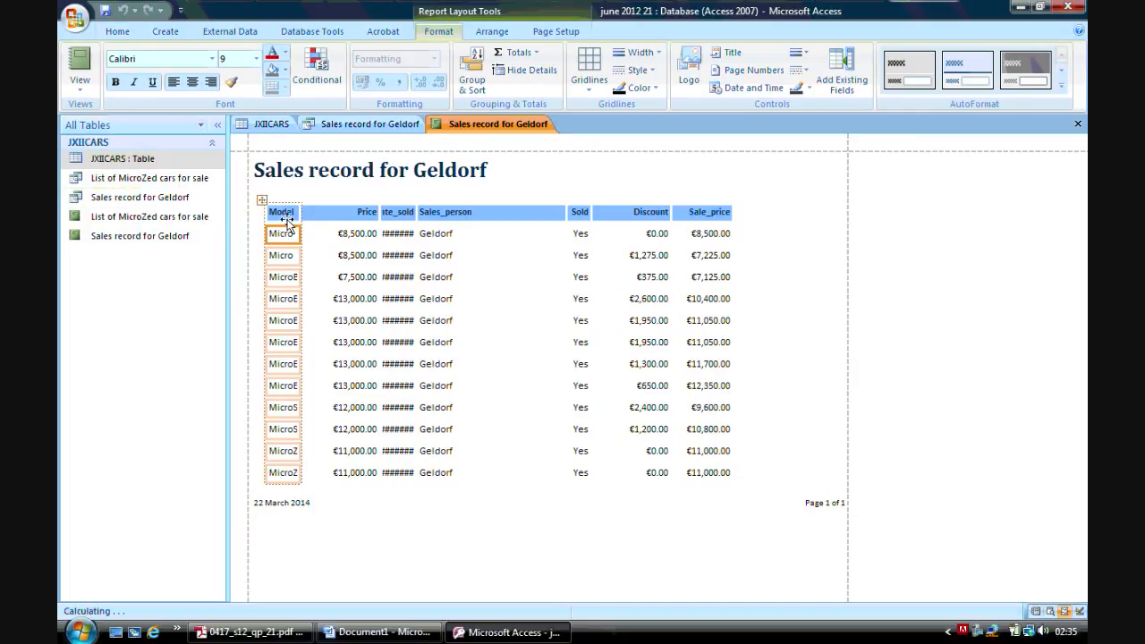
{"action": "left_click_drag", "start_coordinate": [302, 216], "coordinate": [319, 225]}
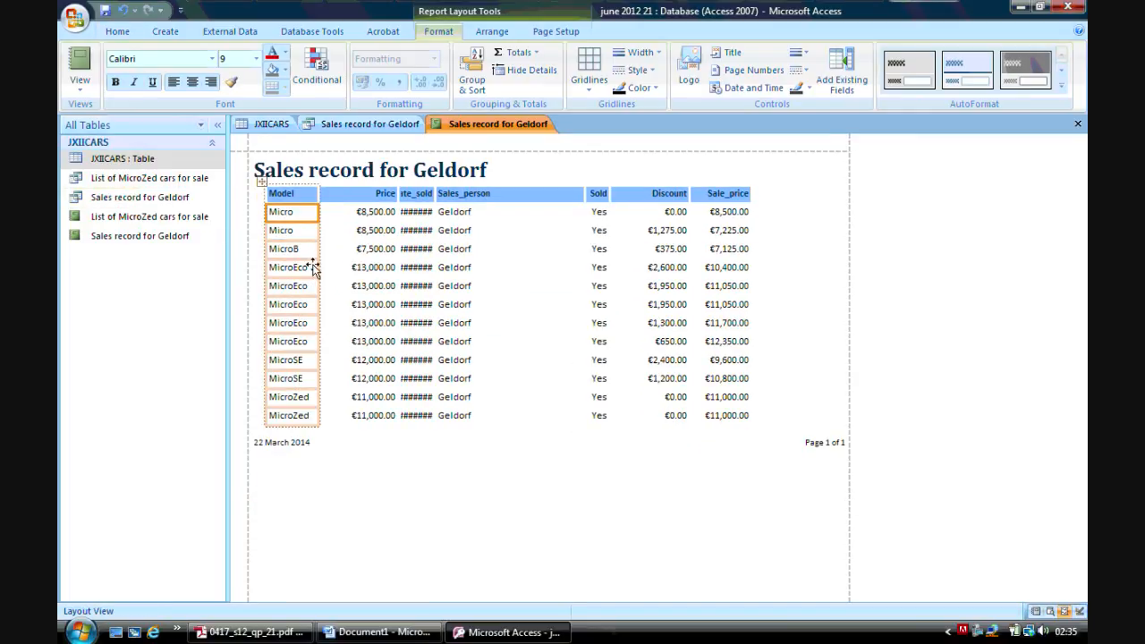
{"action": "left_click", "coordinate": [360, 212]}
{"action": "left_click_drag", "start_coordinate": [394, 211], "coordinate": [439, 195]}
{"action": "left_click", "coordinate": [407, 199]}
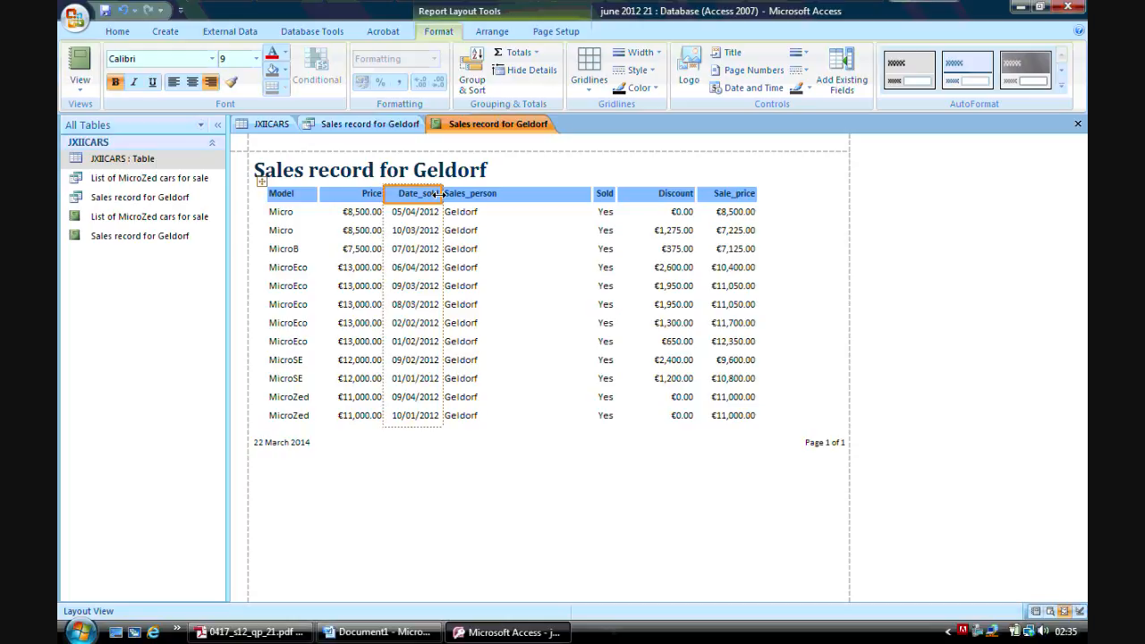
Narrow the Sales_person and Discount columns of the report to fit their contents
{"action": "left_click", "coordinate": [499, 195]}
{"action": "left_click_drag", "start_coordinate": [593, 225], "coordinate": [511, 210]}
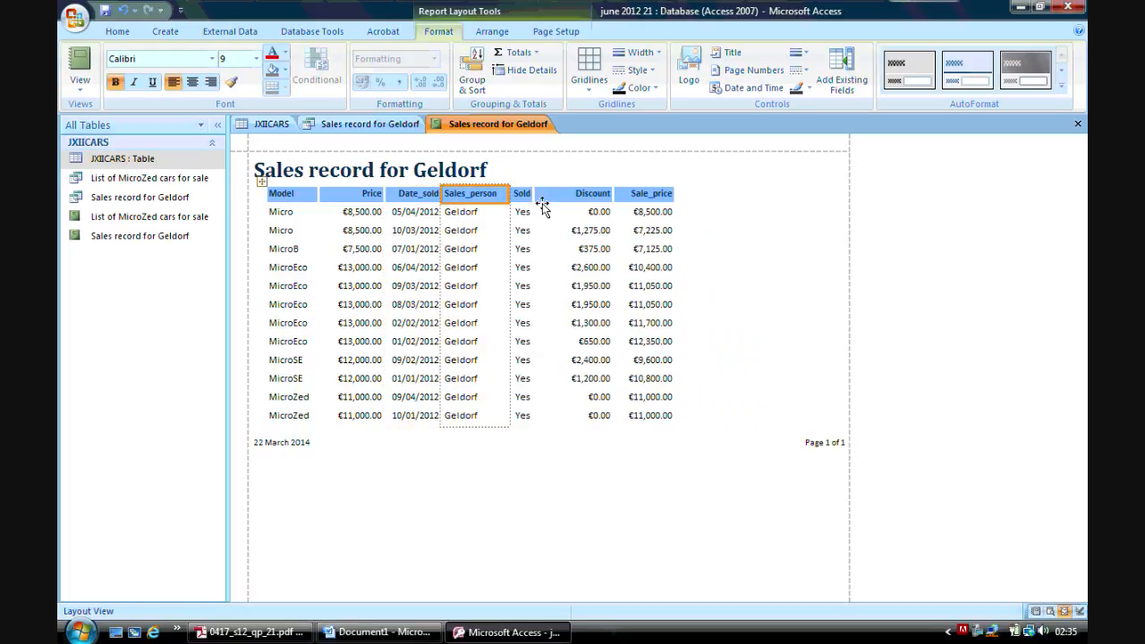
{"action": "left_click", "coordinate": [567, 197]}
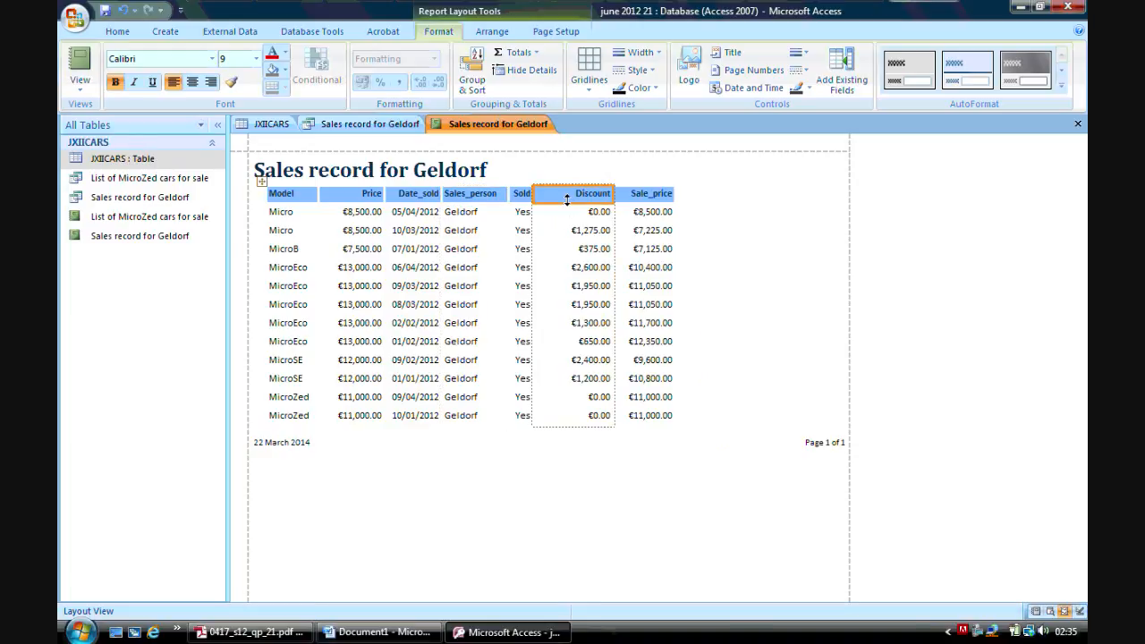
{"action": "left_click_drag", "start_coordinate": [614, 215], "coordinate": [598, 218]}
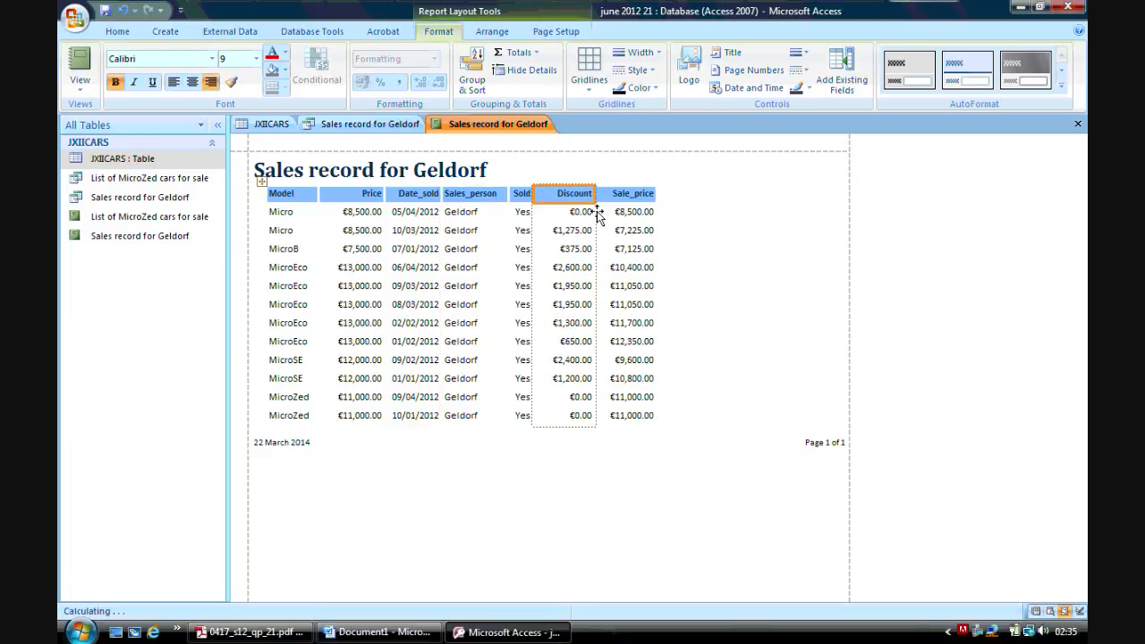
{"action": "left_click", "coordinate": [819, 442]}
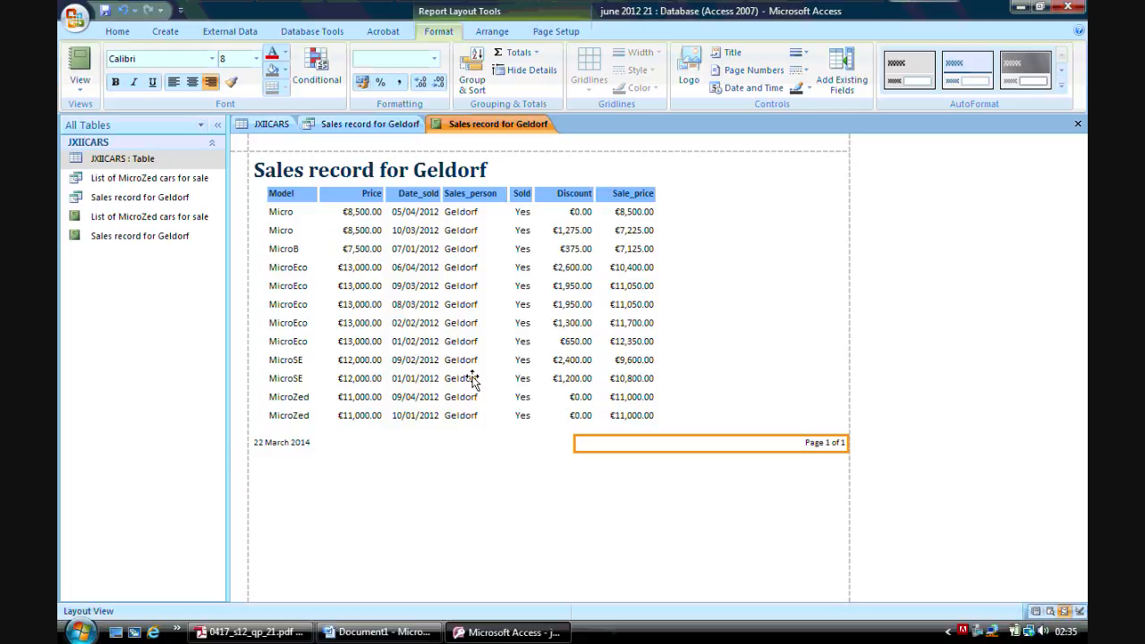
Check the total requirement in question 35 and add a Sum total below the report's Sale_price column
{"action": "left_click", "coordinate": [255, 631]}
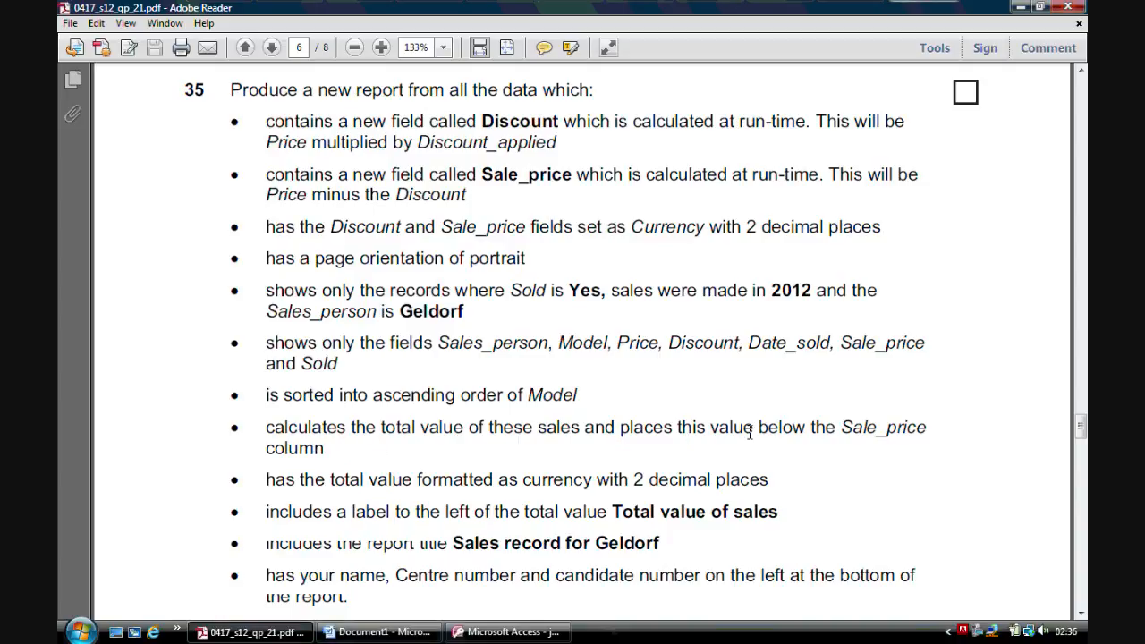
{"action": "left_click", "coordinate": [501, 632]}
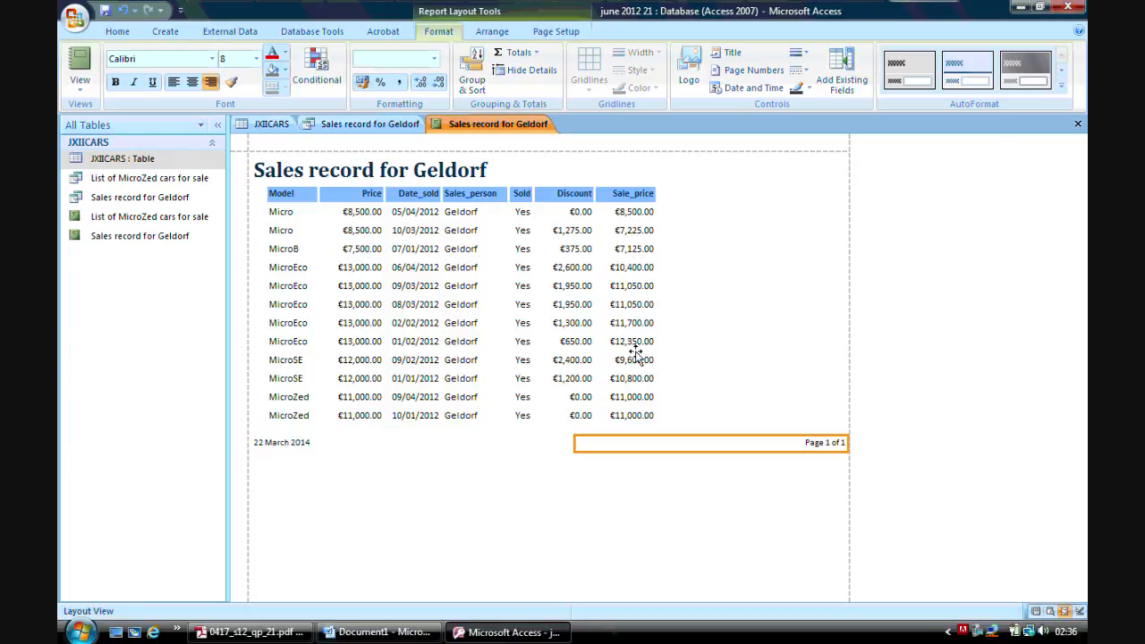
{"action": "left_click", "coordinate": [630, 231]}
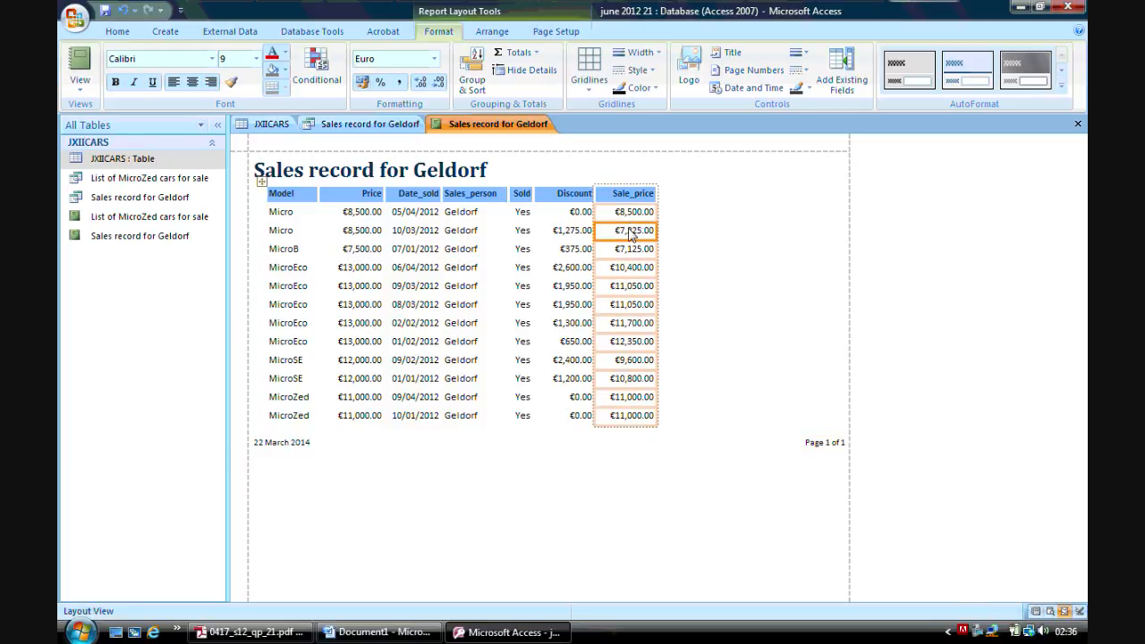
{"action": "right_click", "coordinate": [630, 233]}
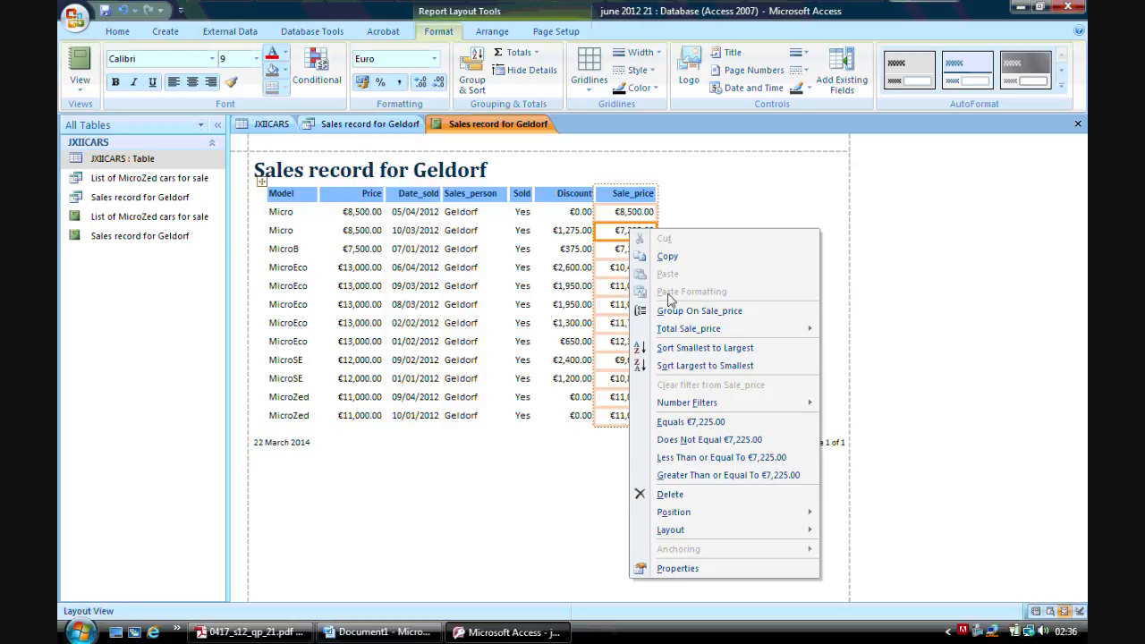
{"action": "mouse_move", "coordinate": [713, 333]}
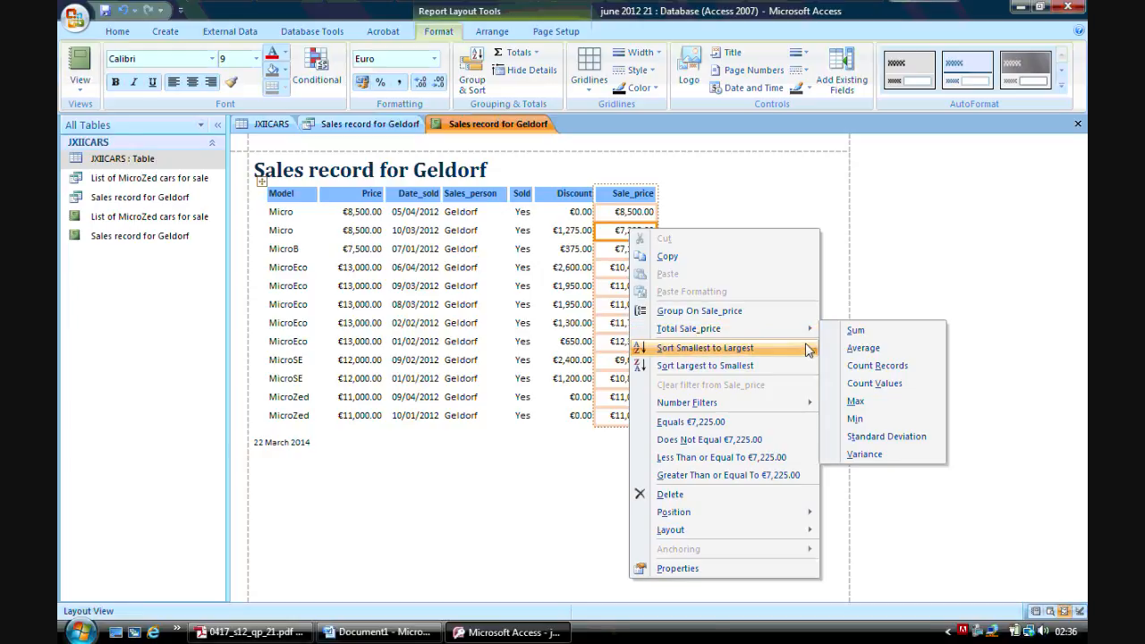
{"action": "left_click", "coordinate": [856, 332]}
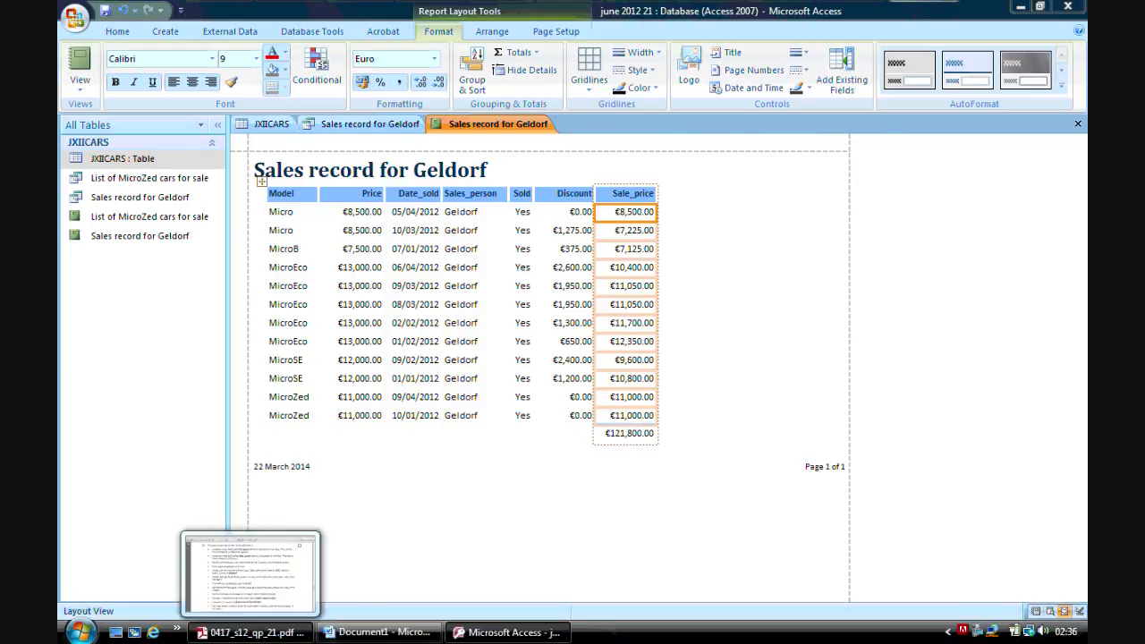
Check the label wording required in question 35 and add a caption beside the Sale_price total
{"action": "left_click", "coordinate": [251, 632]}
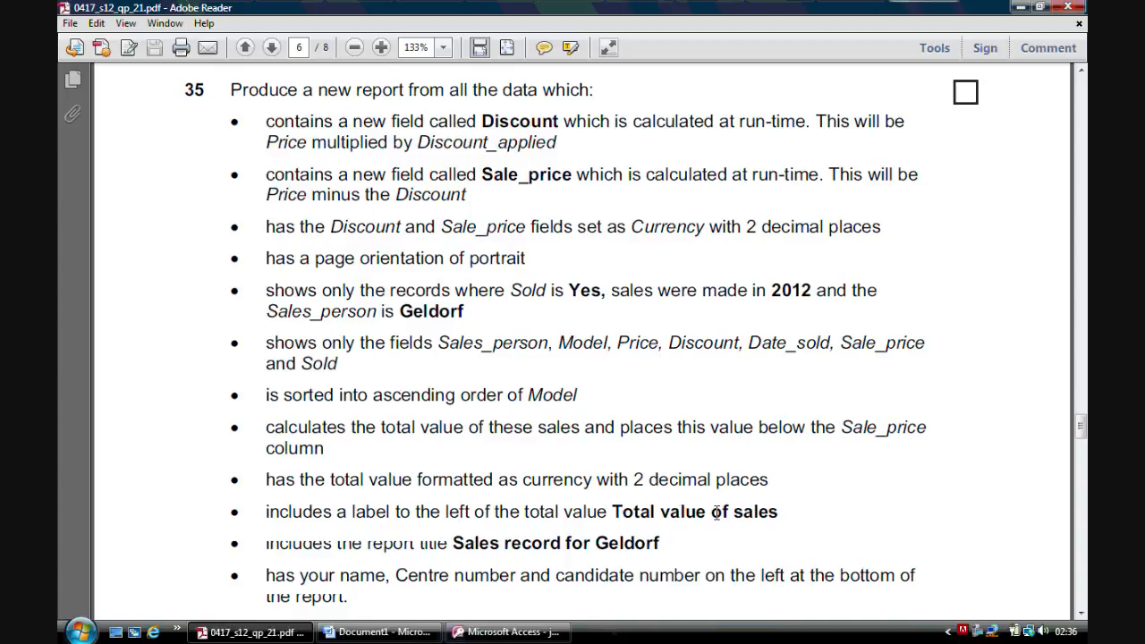
{"action": "left_click", "coordinate": [506, 631]}
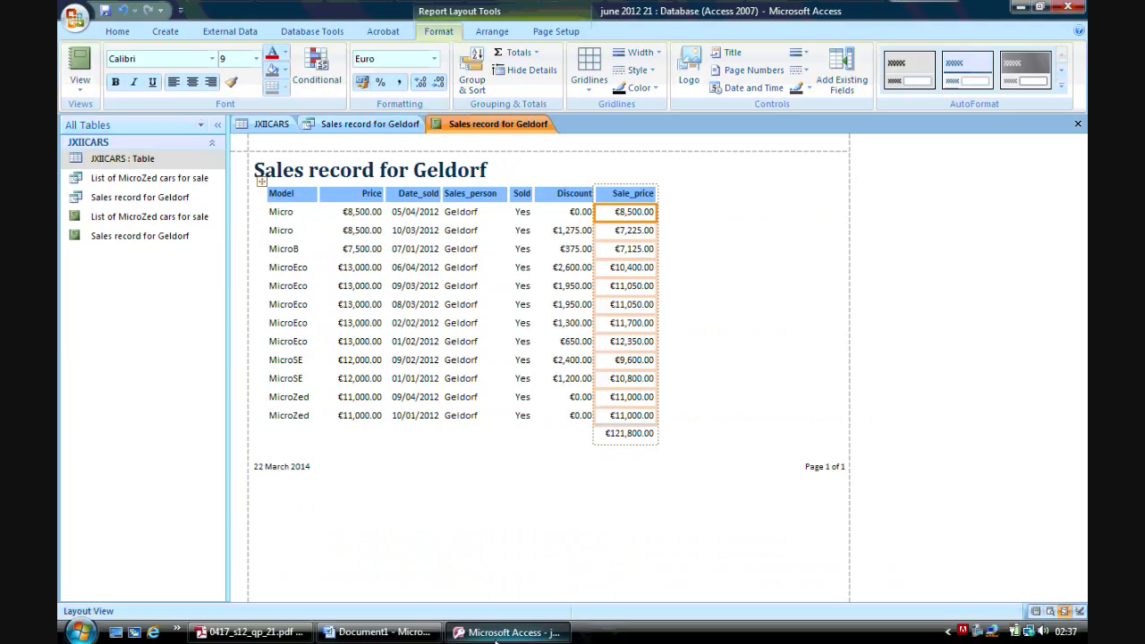
{"action": "left_click", "coordinate": [620, 435]}
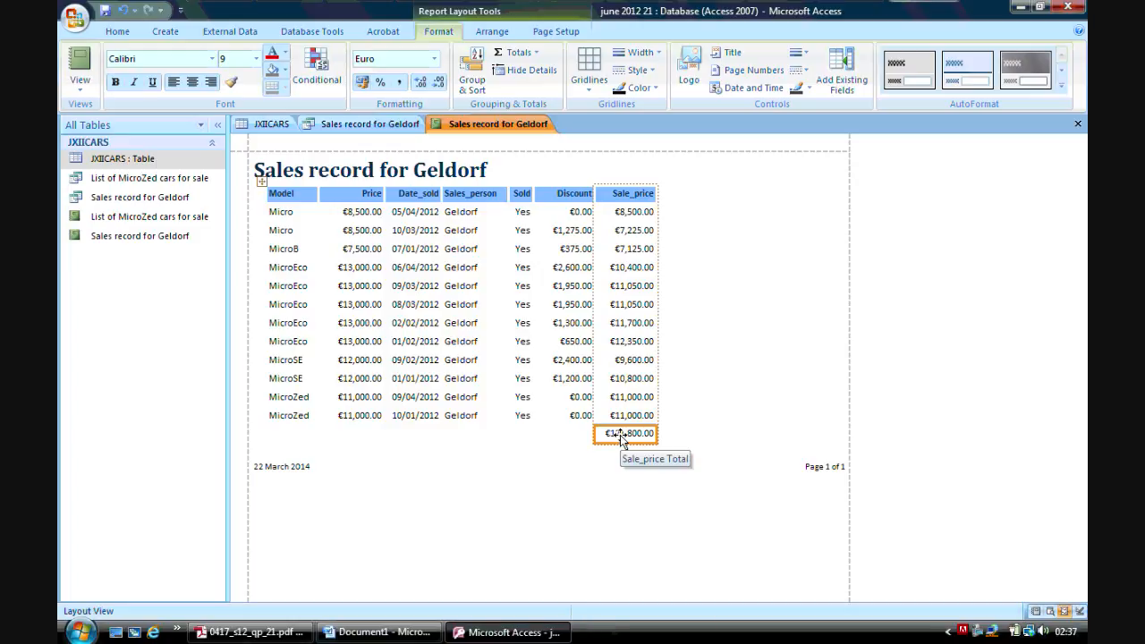
{"action": "right_click", "coordinate": [623, 438]}
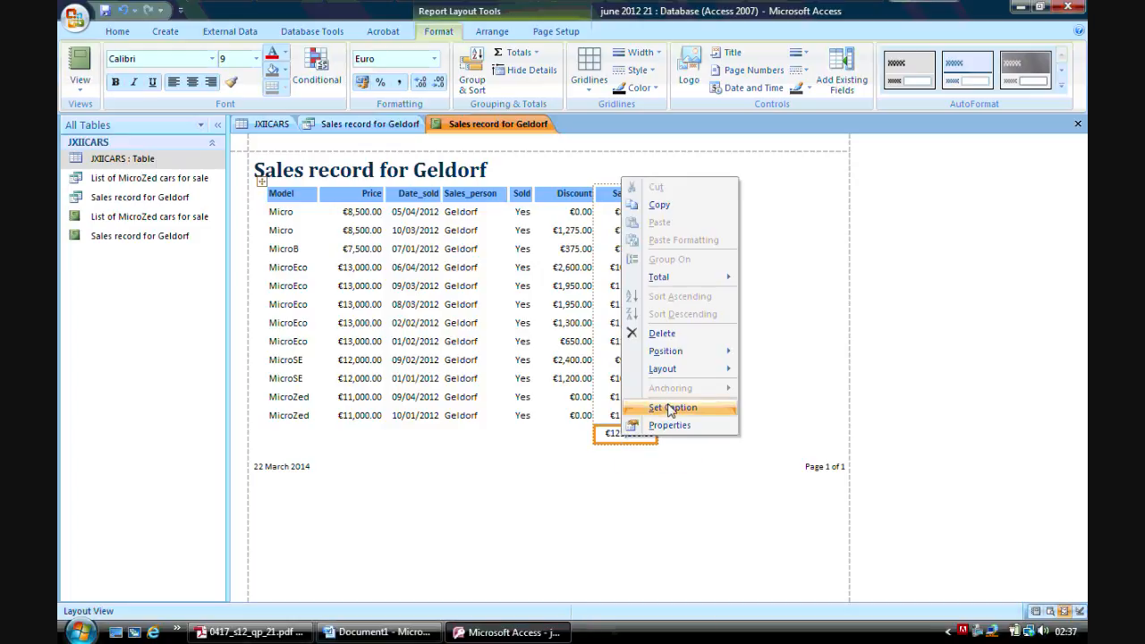
{"action": "left_click", "coordinate": [671, 408]}
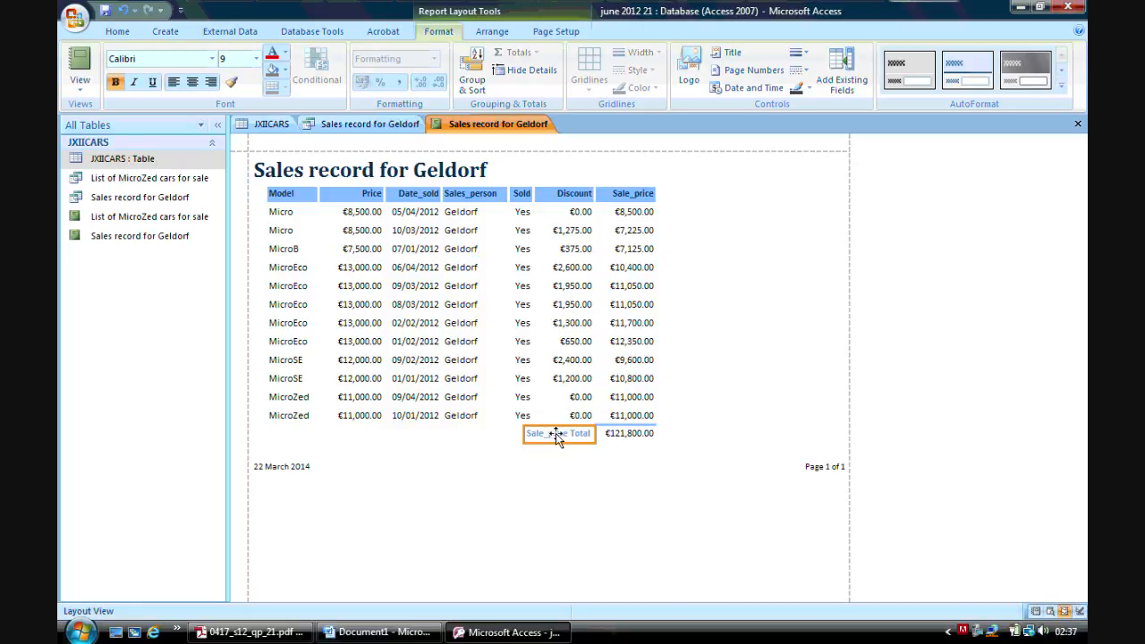
Replace the text of the total's caption with "Total value of sales"
{"action": "double_click", "coordinate": [583, 434]}
{"action": "left_click_drag", "start_coordinate": [588, 434], "coordinate": [509, 435]}
{"action": "key", "text": "Delete"}
{"action": "key", "text": "Caps_Lock"}
{"action": "type", "text": "T"}
{"action": "key", "text": "Caps_Lock"}
{"action": "type", "text": "otal value of sales"}
{"action": "left_click", "coordinate": [657, 467]}
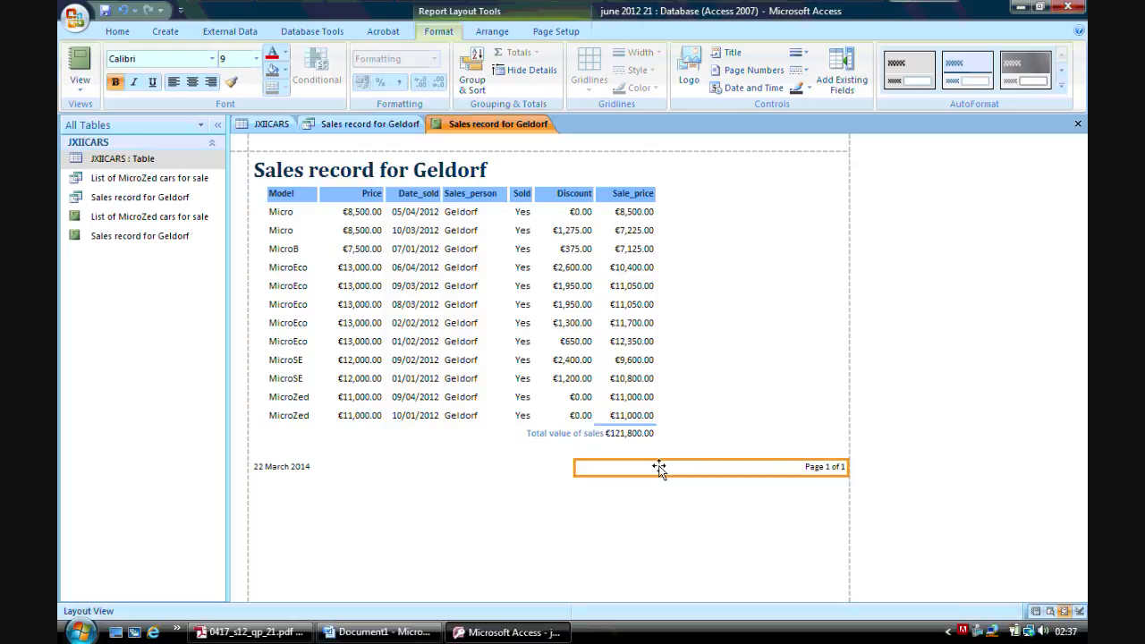
Move the "Total value of sales" caption slightly left so it sits clear of the Sale_price total
{"action": "left_click", "coordinate": [577, 434]}
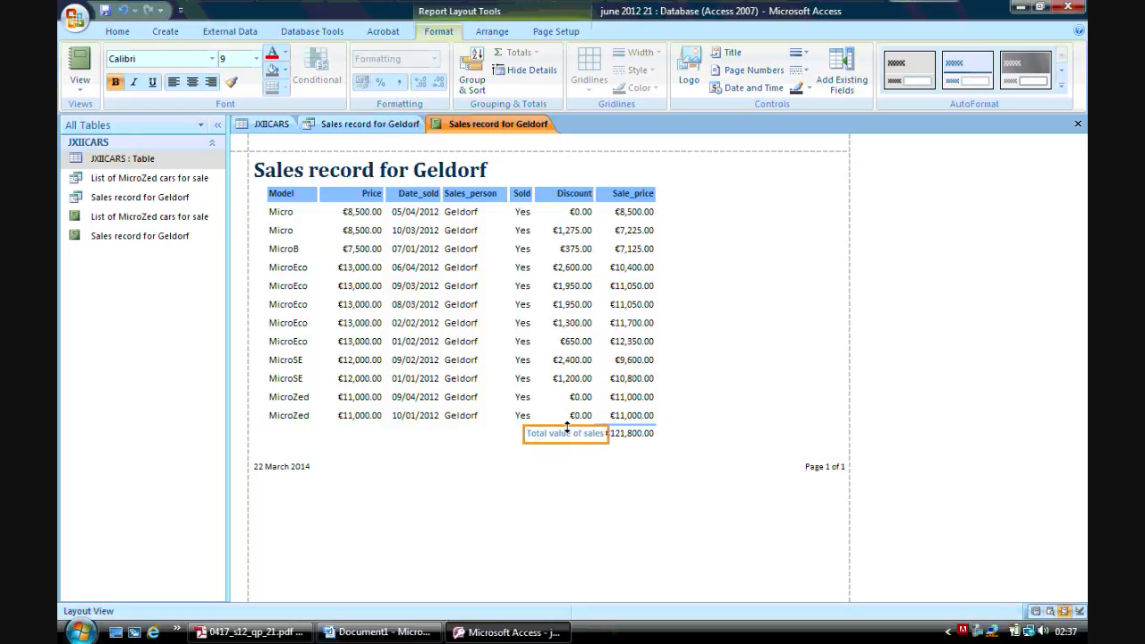
{"action": "left_click_drag", "start_coordinate": [569, 435], "coordinate": [564, 432]}
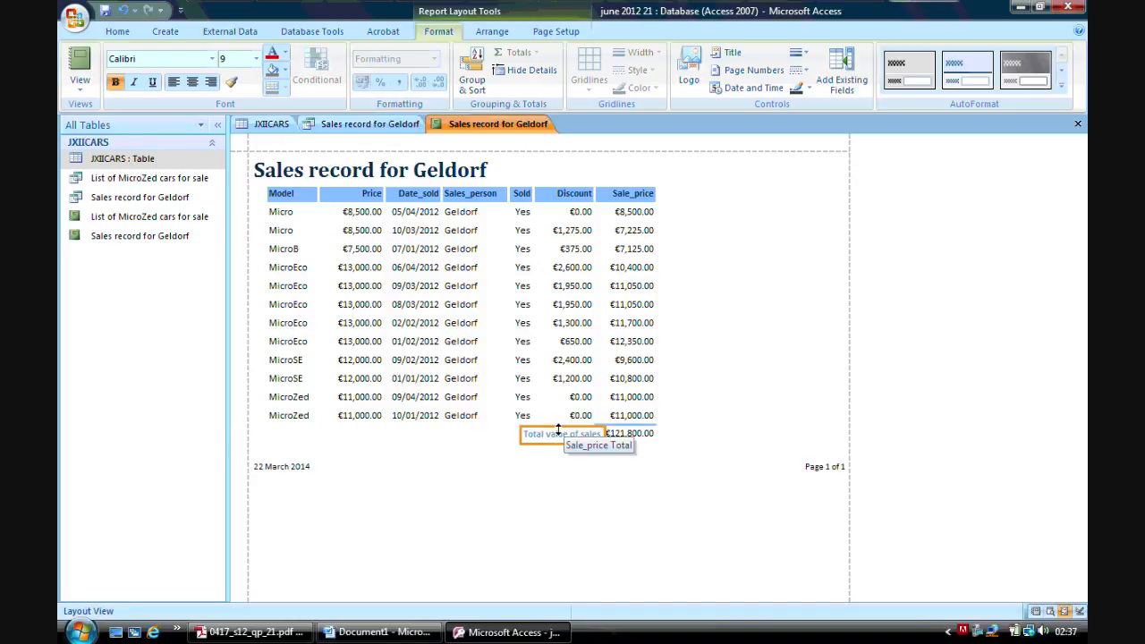
{"action": "left_click_drag", "start_coordinate": [556, 430], "coordinate": [555, 429]}
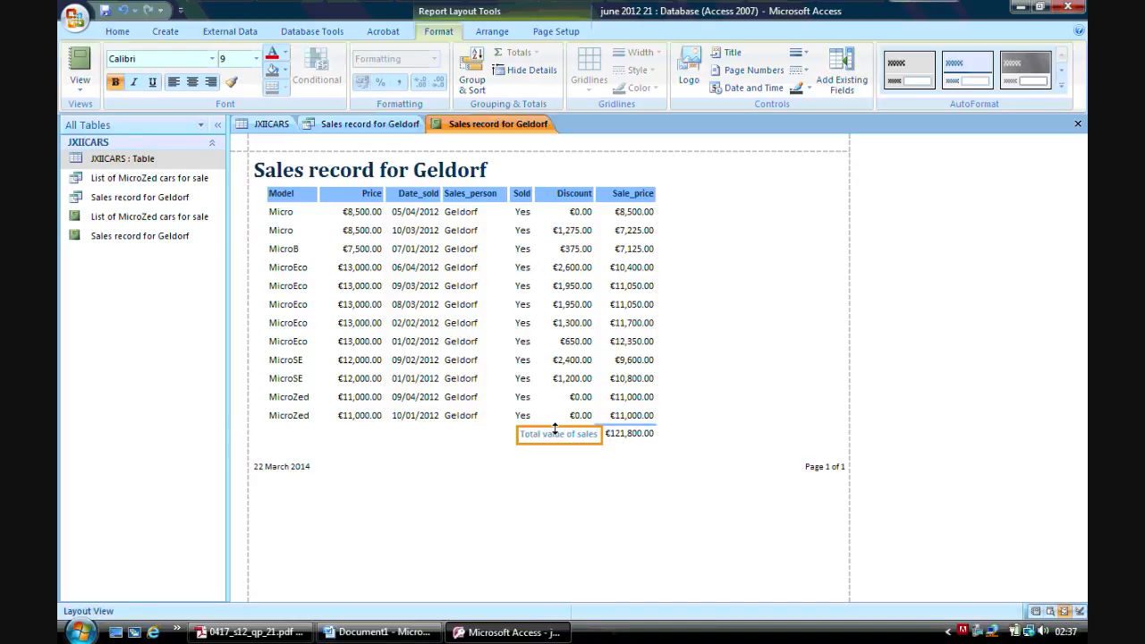
{"action": "left_click", "coordinate": [609, 479]}
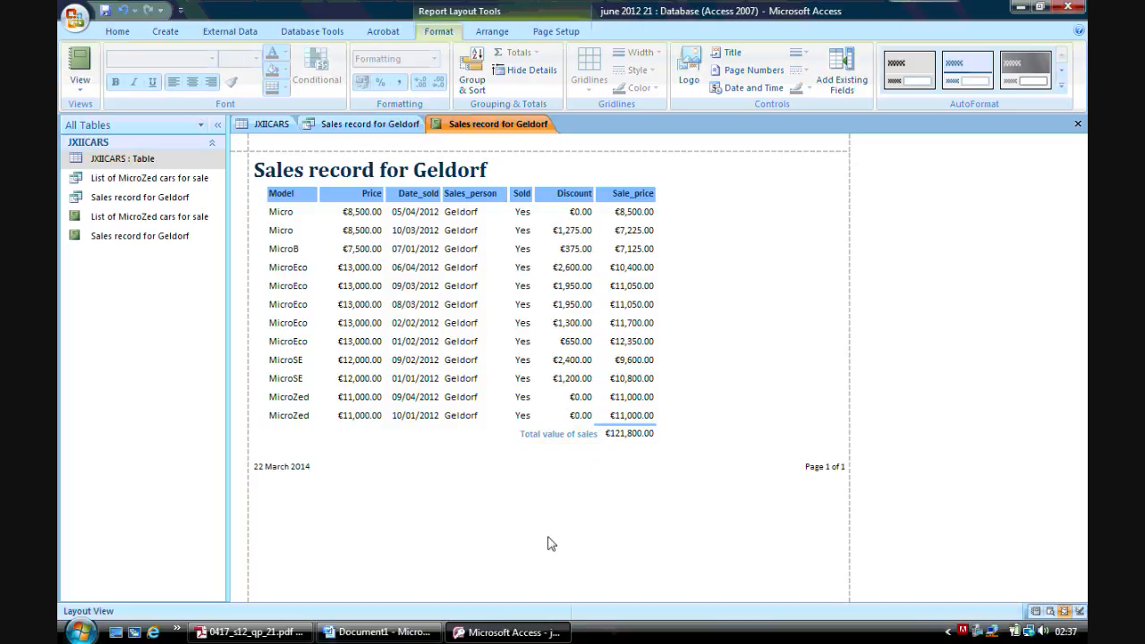
Check the total format and footer requirements in question 35 and switch the sales report to Design View
{"action": "left_click", "coordinate": [285, 632]}
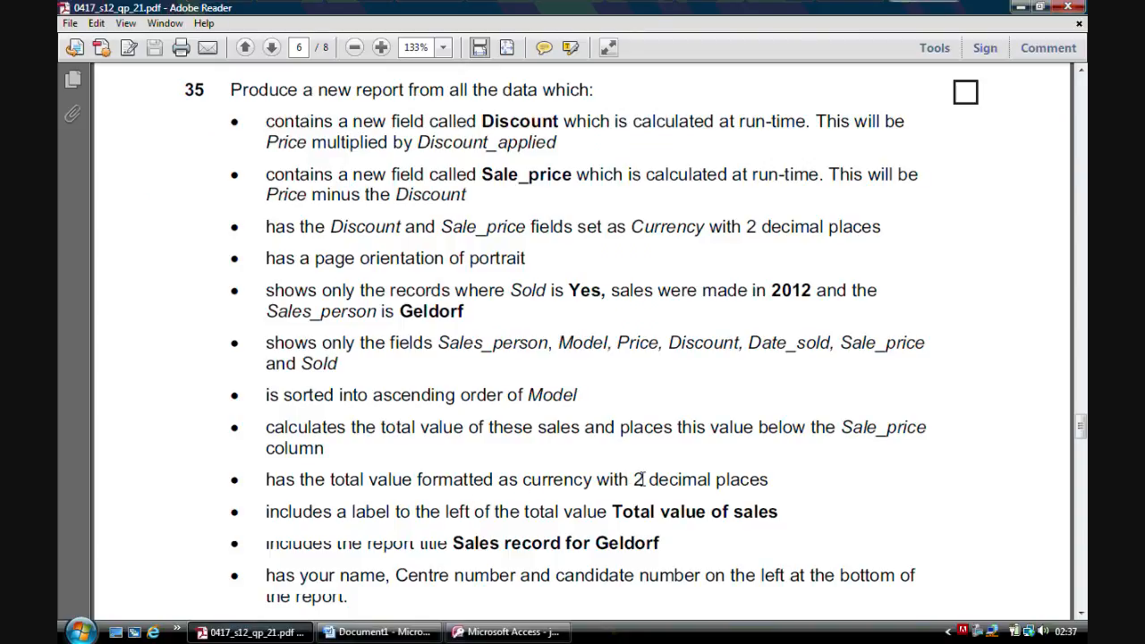
{"action": "left_click", "coordinate": [507, 632]}
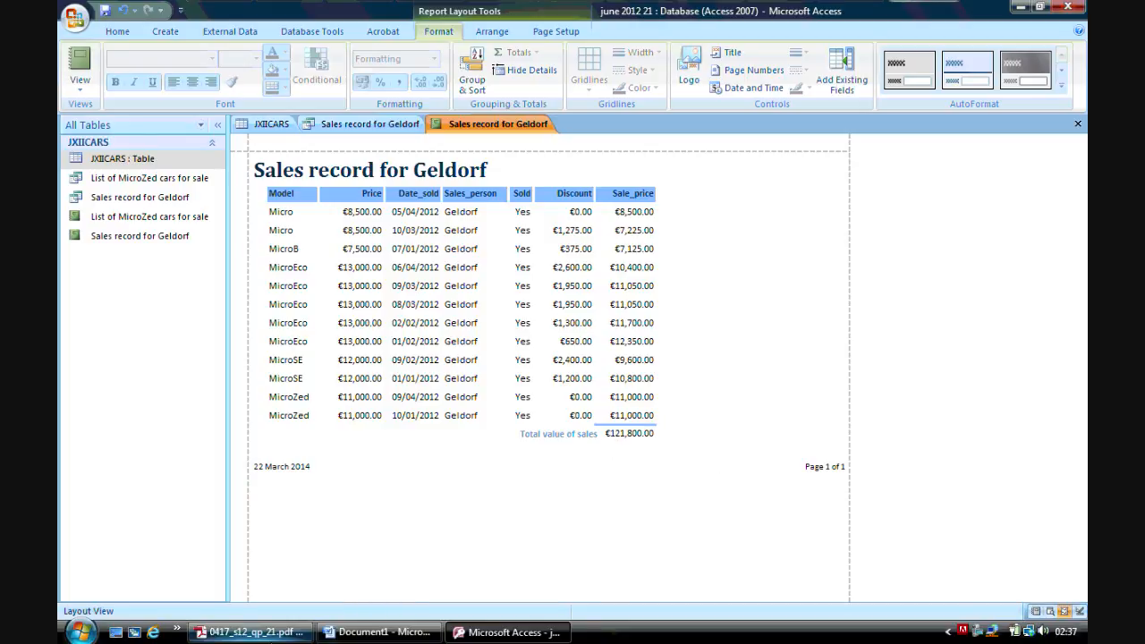
{"action": "left_click", "coordinate": [250, 632]}
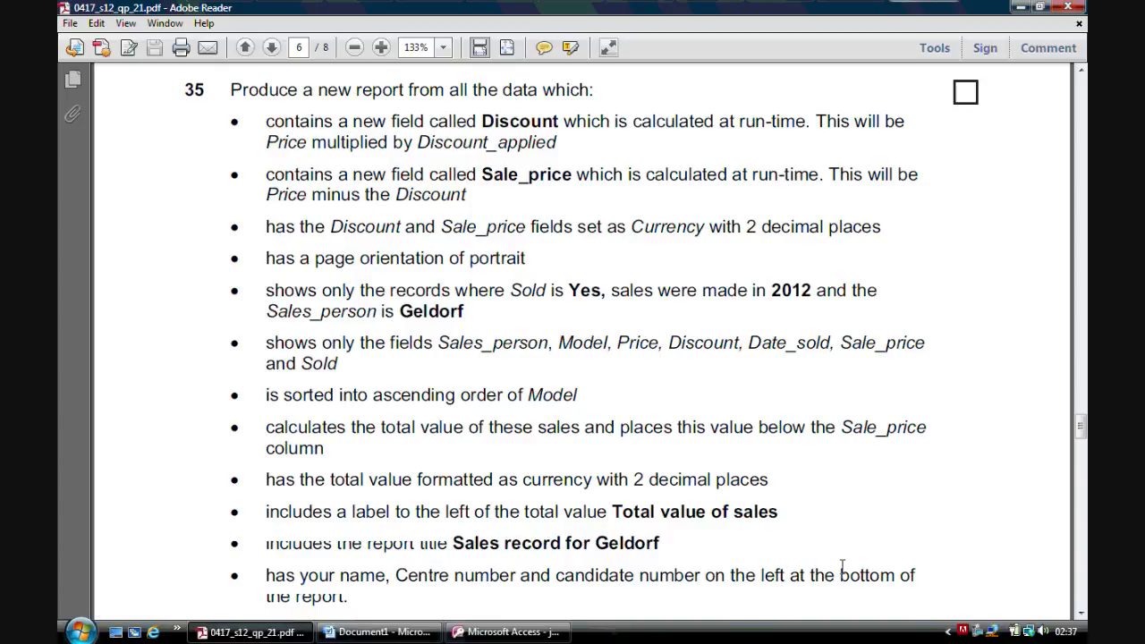
{"action": "left_click", "coordinate": [1082, 614]}
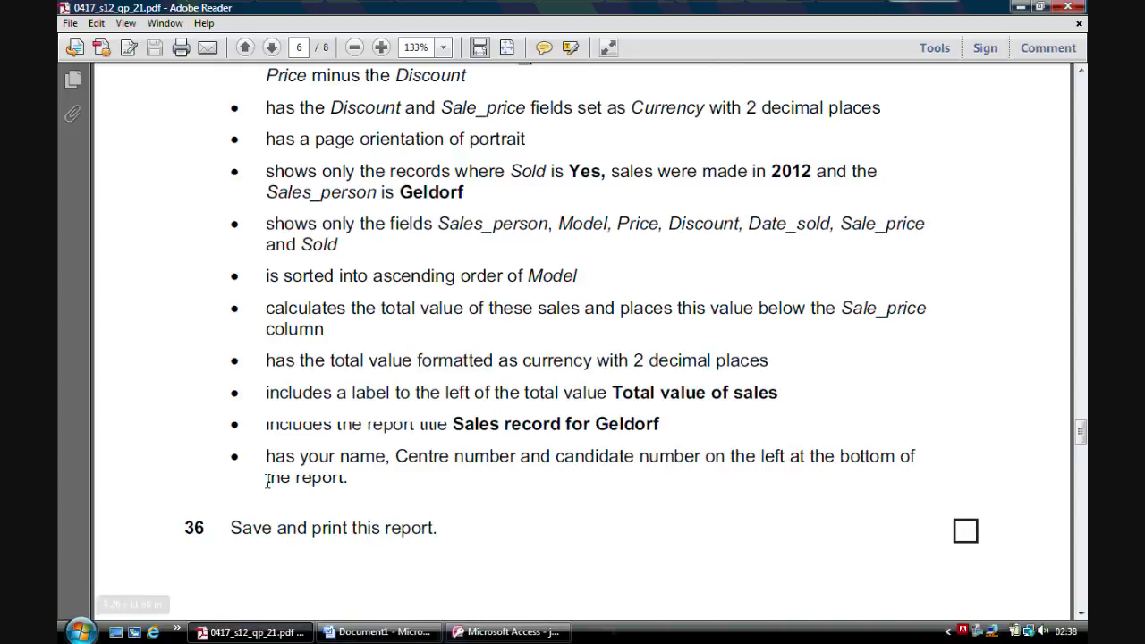
{"action": "left_click", "coordinate": [506, 632]}
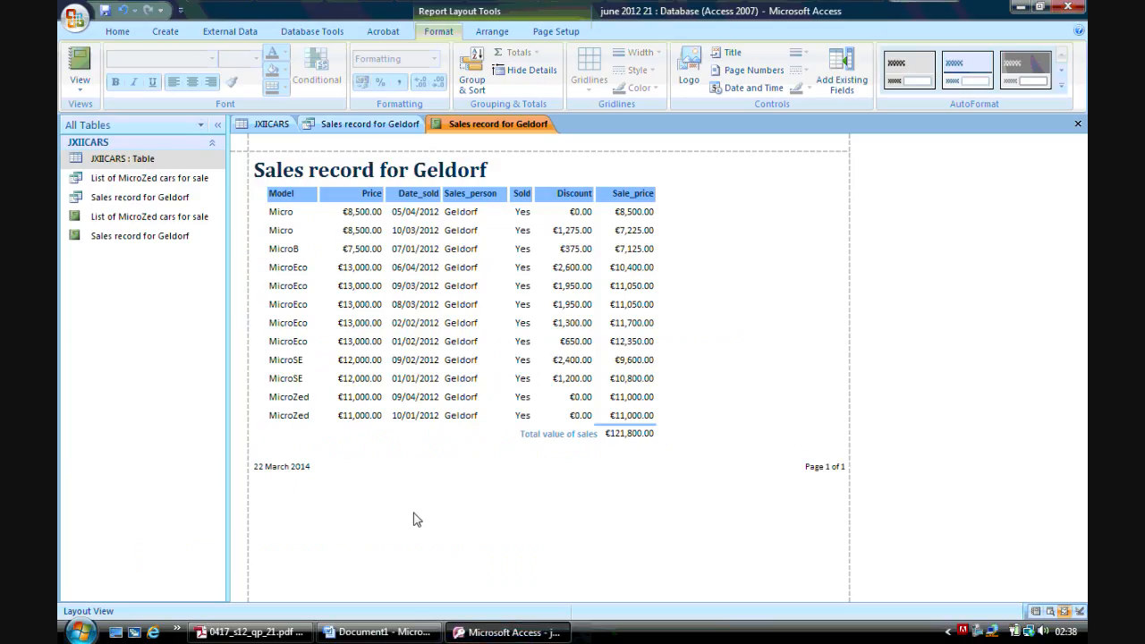
{"action": "left_click", "coordinate": [83, 90]}
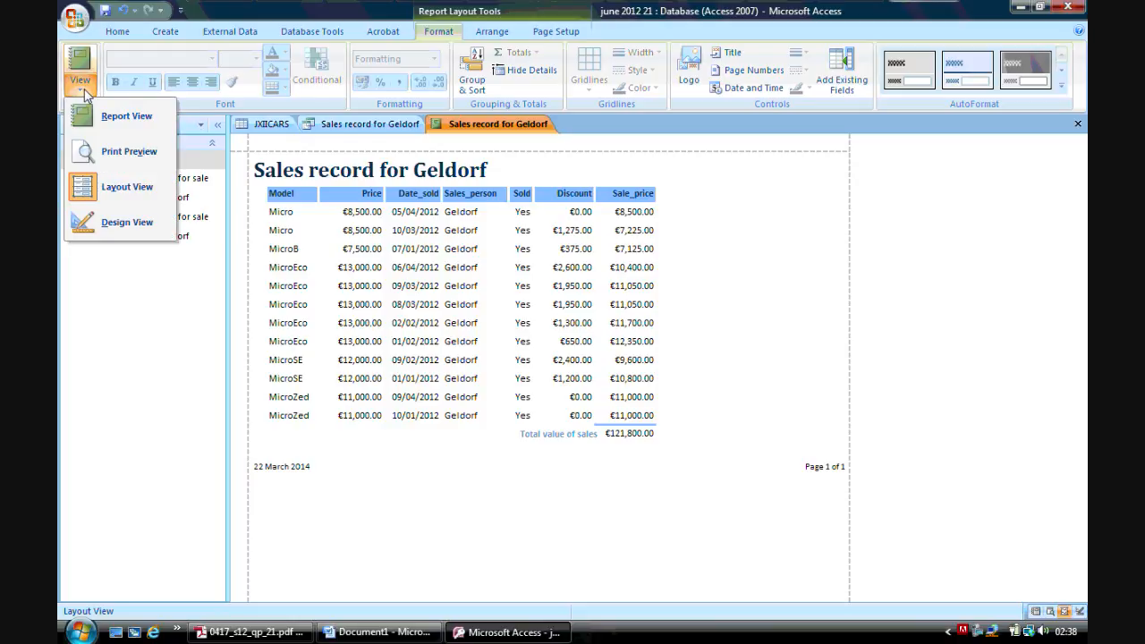
{"action": "left_click", "coordinate": [150, 235]}
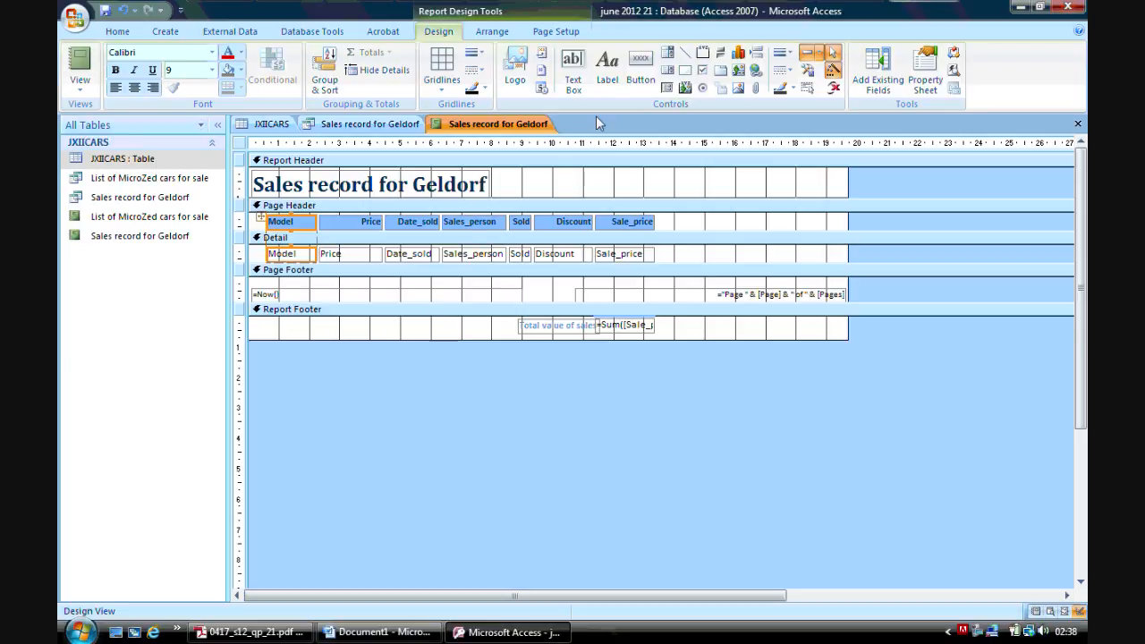
Add a label about 7 cm wide at the left of the Report Footer reading "Name, centre number, candidate number"
{"action": "left_click", "coordinate": [607, 79]}
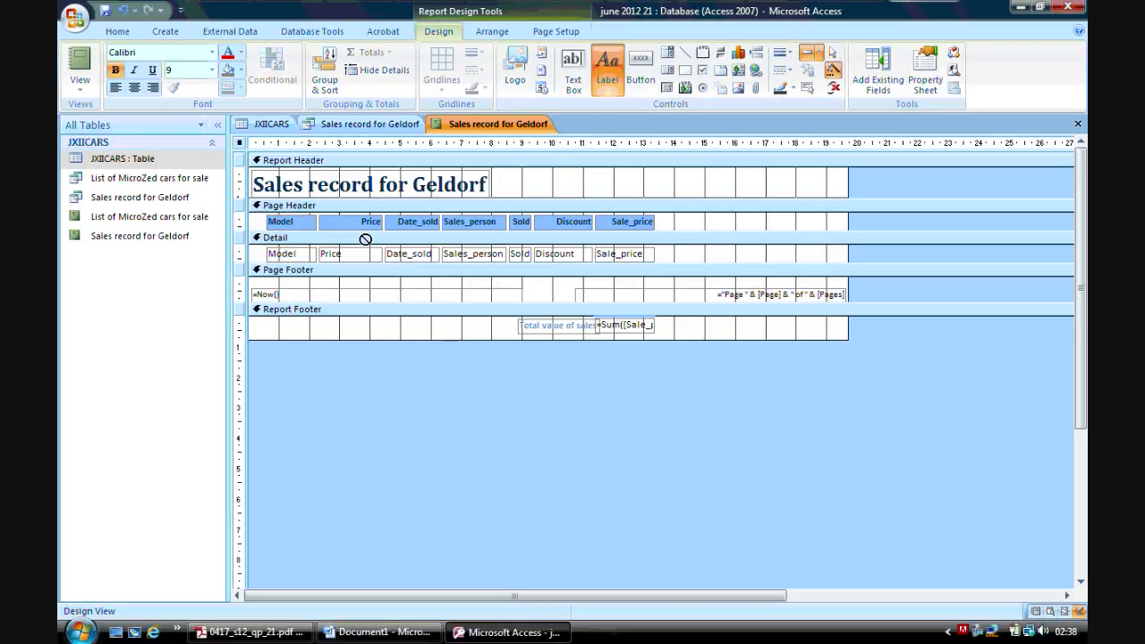
{"action": "left_click_drag", "start_coordinate": [262, 326], "coordinate": [483, 337]}
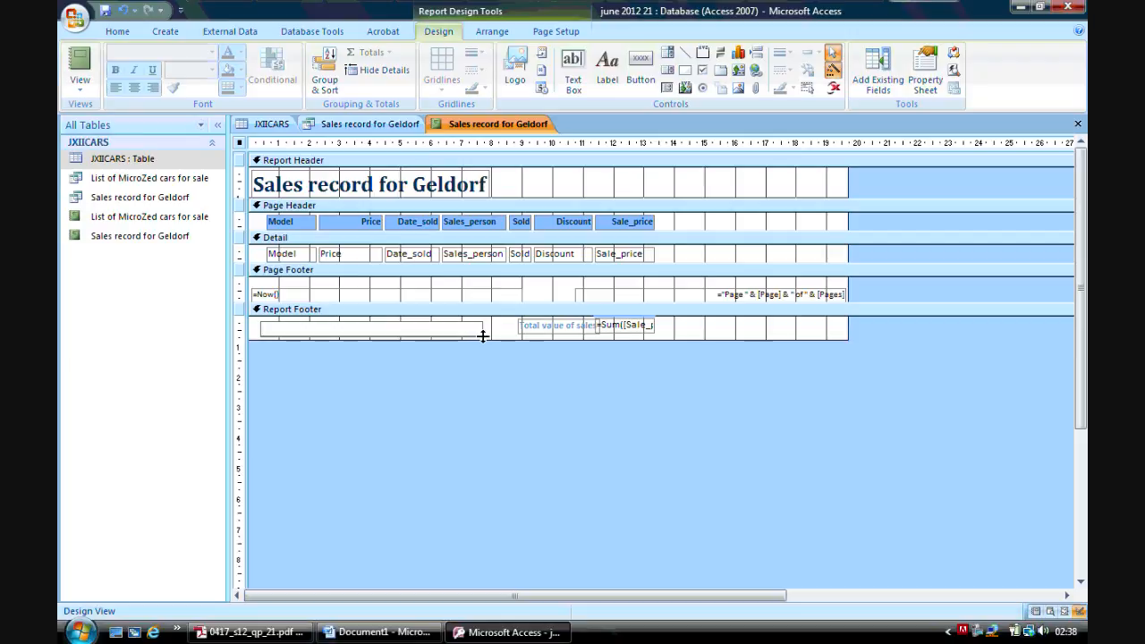
{"action": "key", "text": "Caps_Lock"}
{"action": "type", "text": "N"}
{"action": "key", "text": "Caps_Lock"}
{"action": "type", "text": "a"}
{"action": "type", "text": "me, c"}
{"action": "type", "text": "entre number"}
{"action": "type", "text": ", ca"}
{"action": "type", "text": "m"}
{"action": "type", "text": "didate number"}
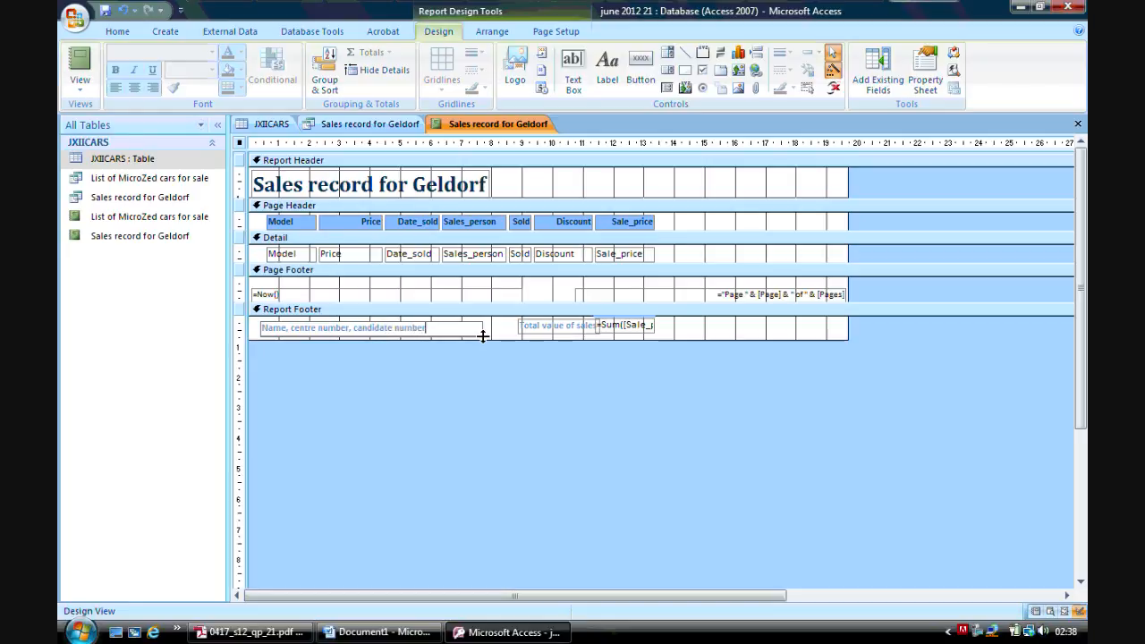
Check the instruction in question 36 and save the sales report
{"action": "left_click", "coordinate": [283, 634]}
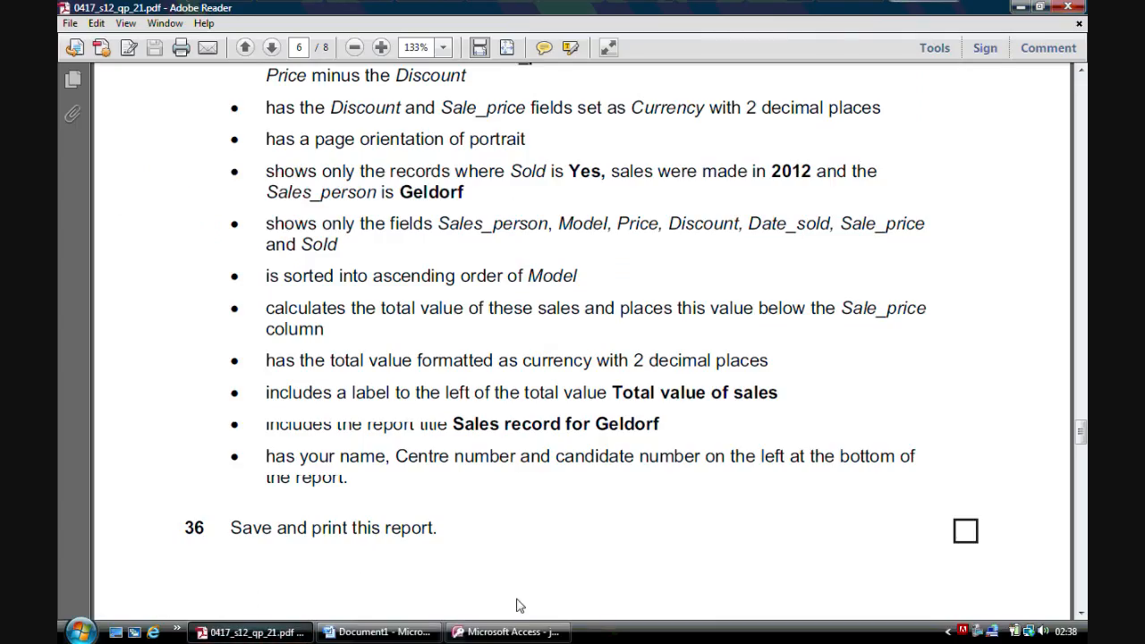
{"action": "left_click", "coordinate": [506, 633]}
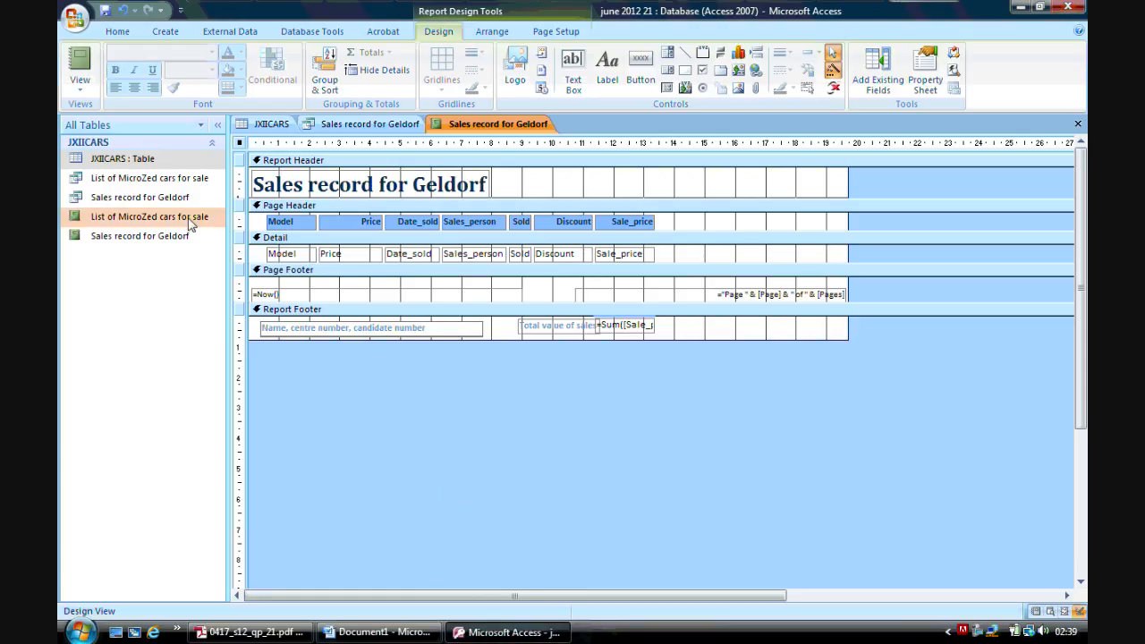
{"action": "left_click", "coordinate": [105, 15]}
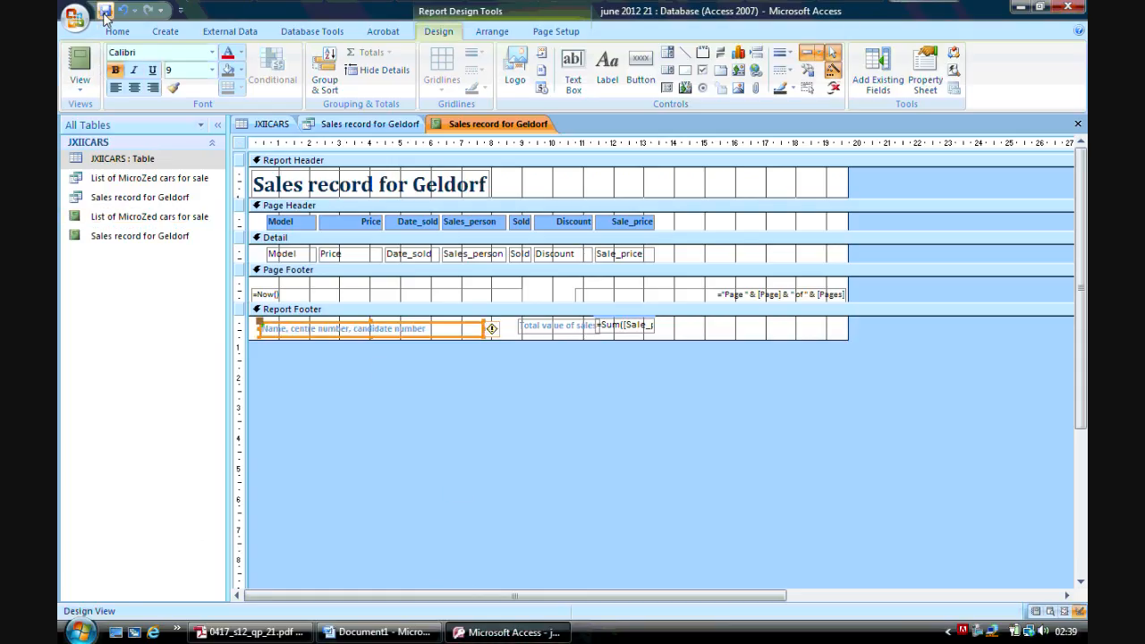
Examine the whole report page and its footer in Print Preview, and close the preview
{"action": "left_click", "coordinate": [80, 90]}
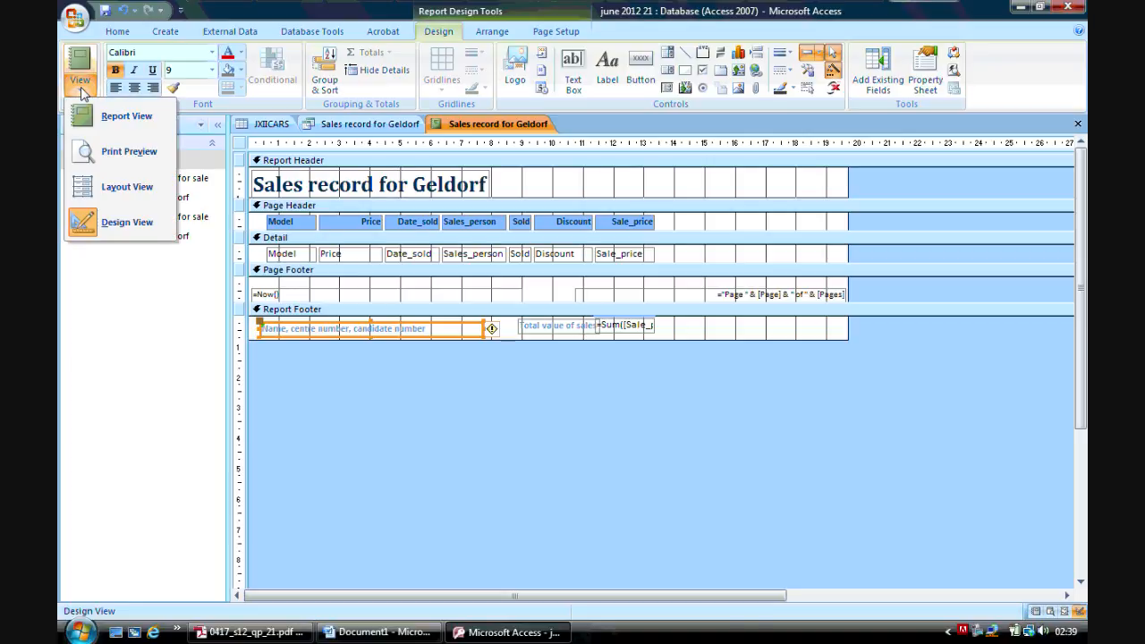
{"action": "left_click", "coordinate": [128, 152]}
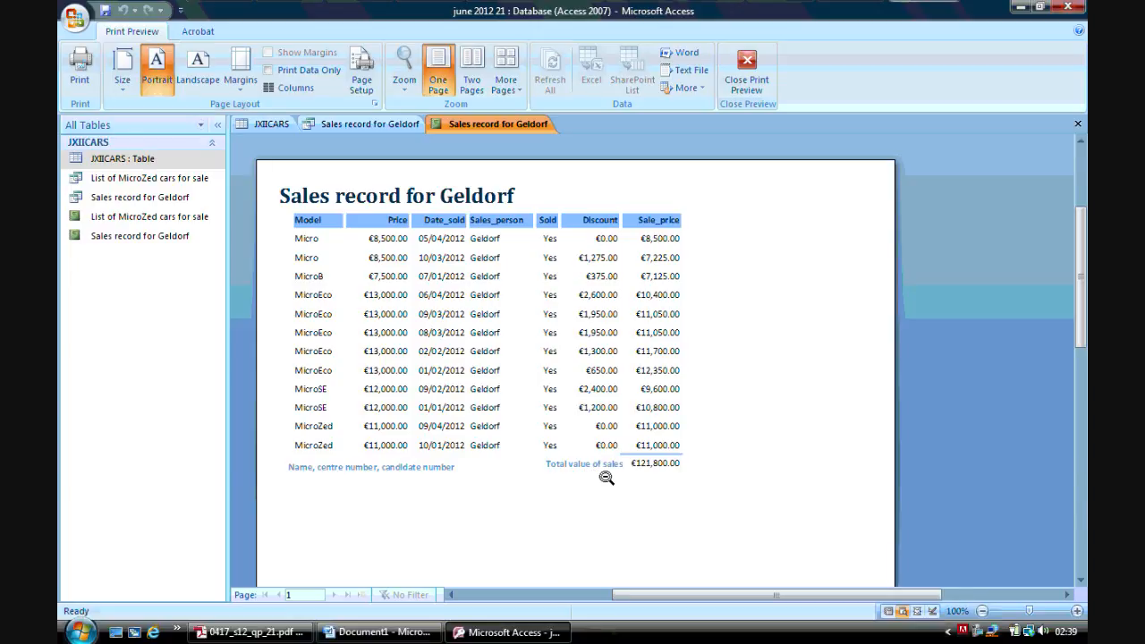
{"action": "left_click", "coordinate": [388, 472]}
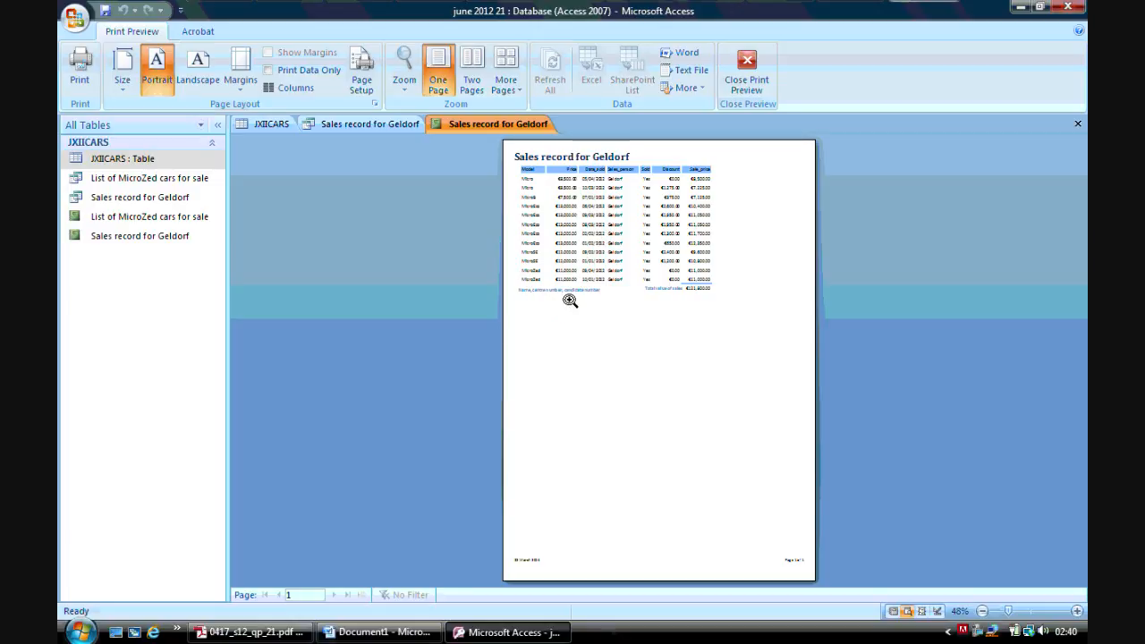
{"action": "left_click", "coordinate": [634, 248]}
{"action": "left_click_drag", "start_coordinate": [1083, 343], "coordinate": [1083, 276]}
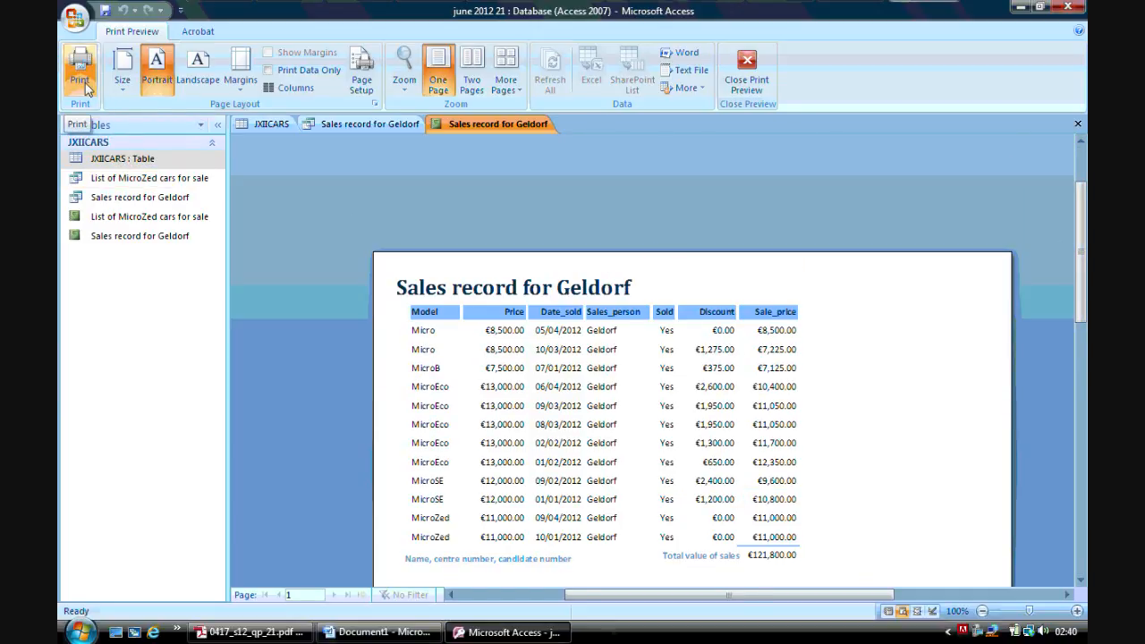
{"action": "left_click", "coordinate": [764, 89]}
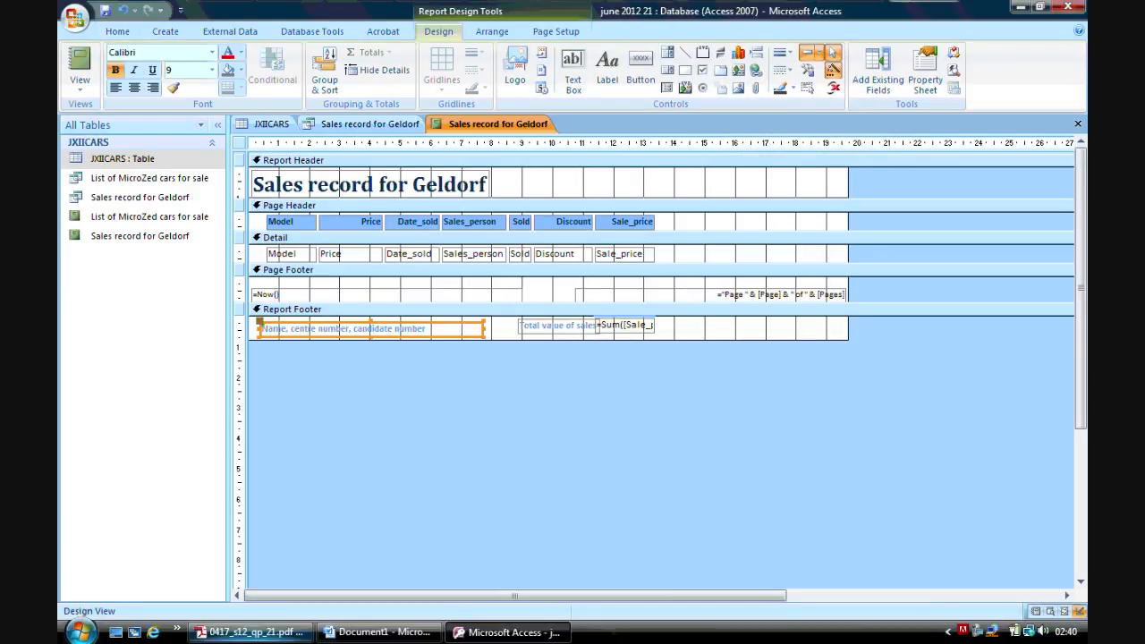
Check the questions after 36 in the exam paper, close the sales report and its query, and exit Access
{"action": "left_click", "coordinate": [250, 632]}
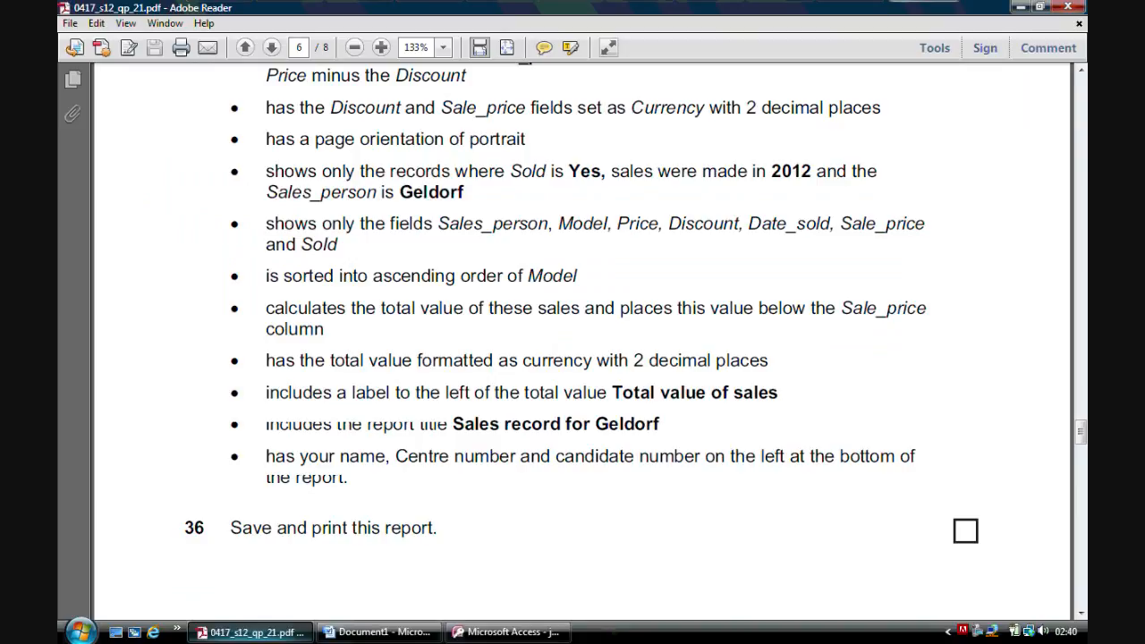
{"action": "left_click", "coordinate": [1081, 614]}
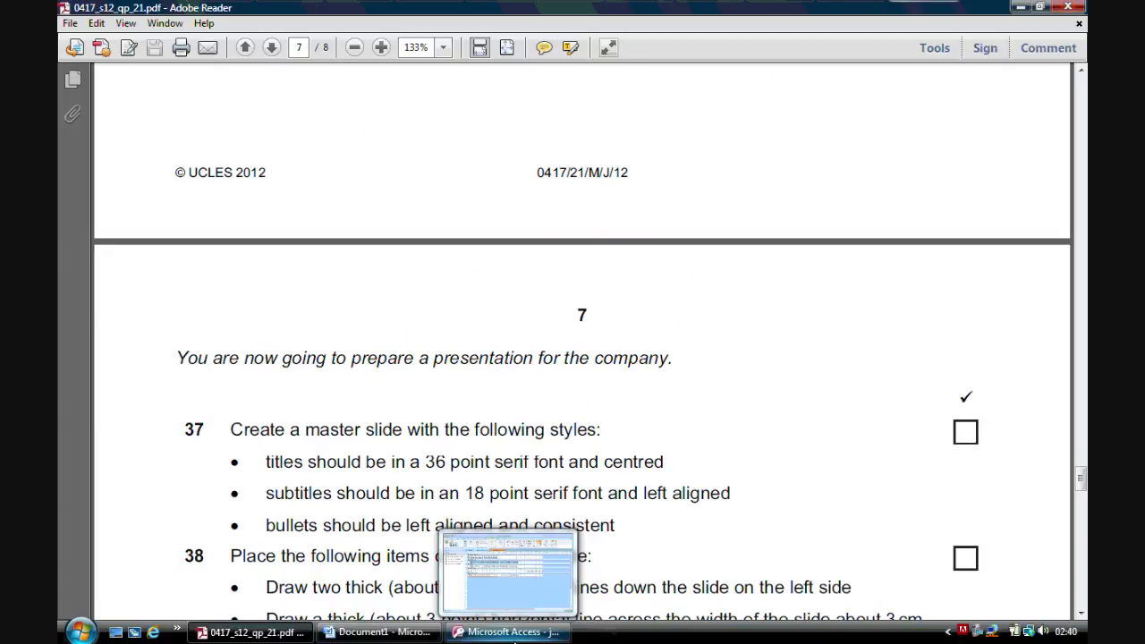
{"action": "left_click", "coordinate": [505, 632]}
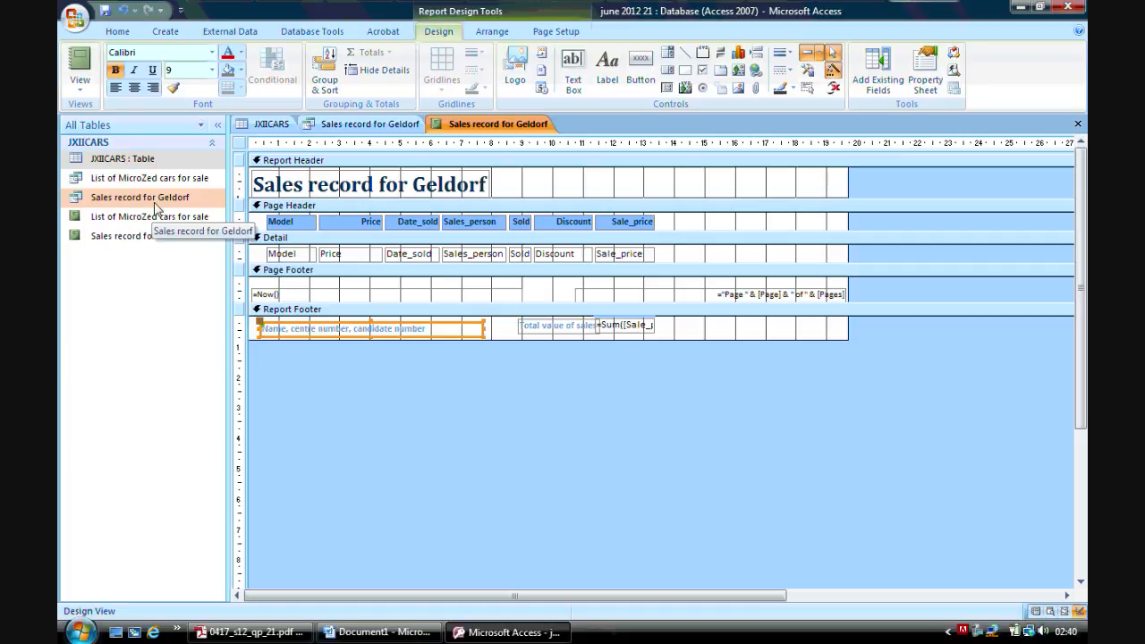
{"action": "left_click", "coordinate": [1077, 125]}
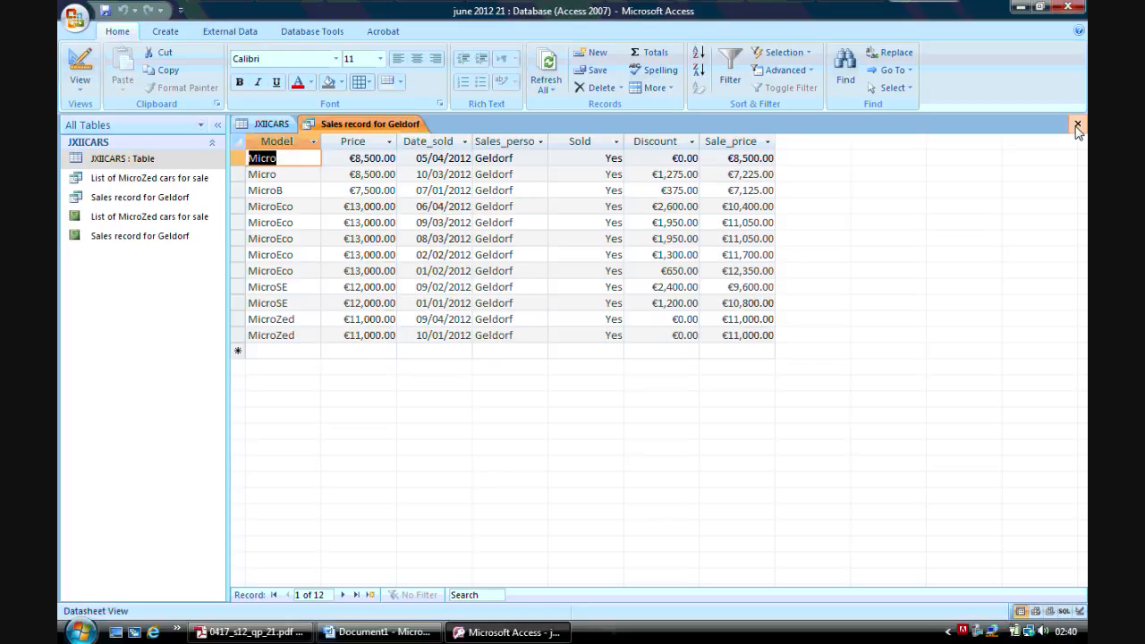
{"action": "left_click", "coordinate": [1077, 125]}
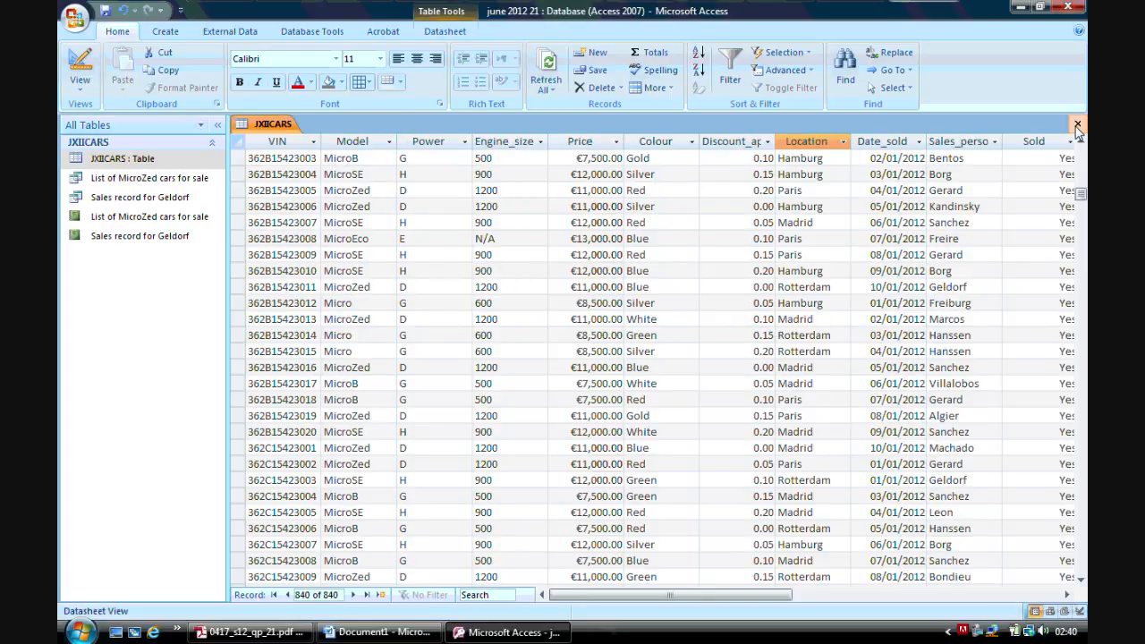
{"action": "left_click", "coordinate": [1071, 9]}
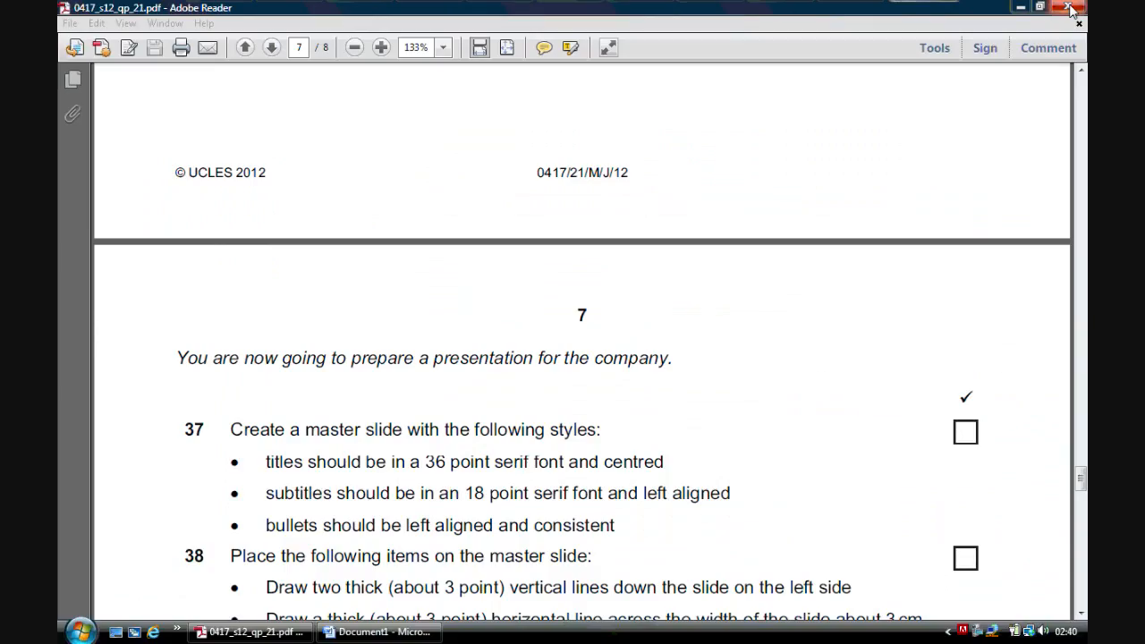
{"action": "left_click", "coordinate": [1022, 8]}
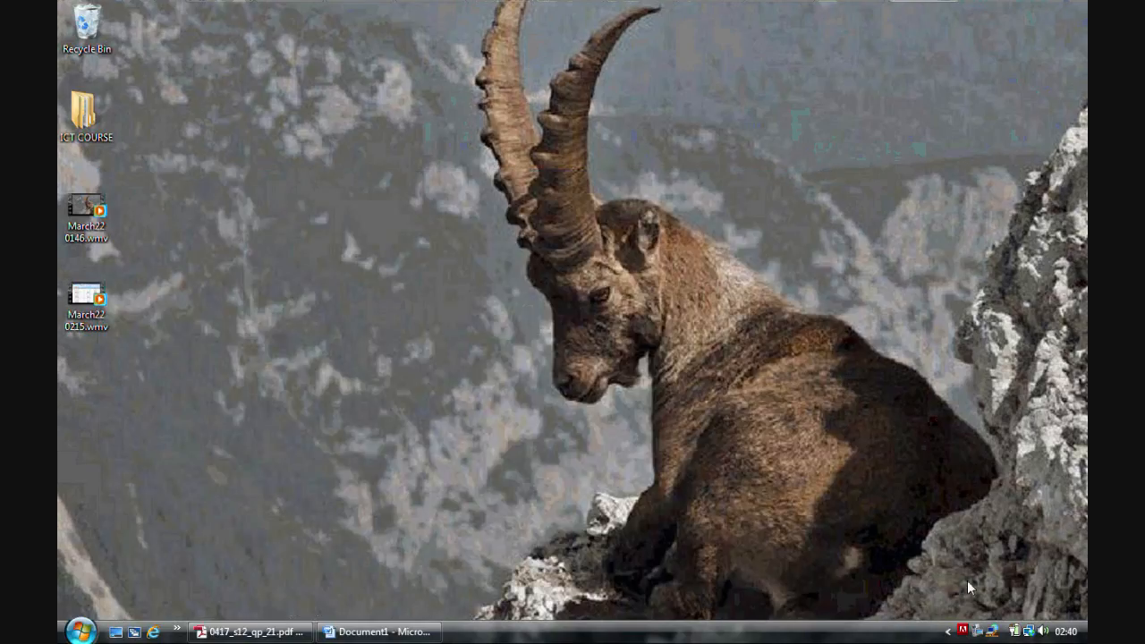
{"action": "right_click", "coordinate": [980, 634]}
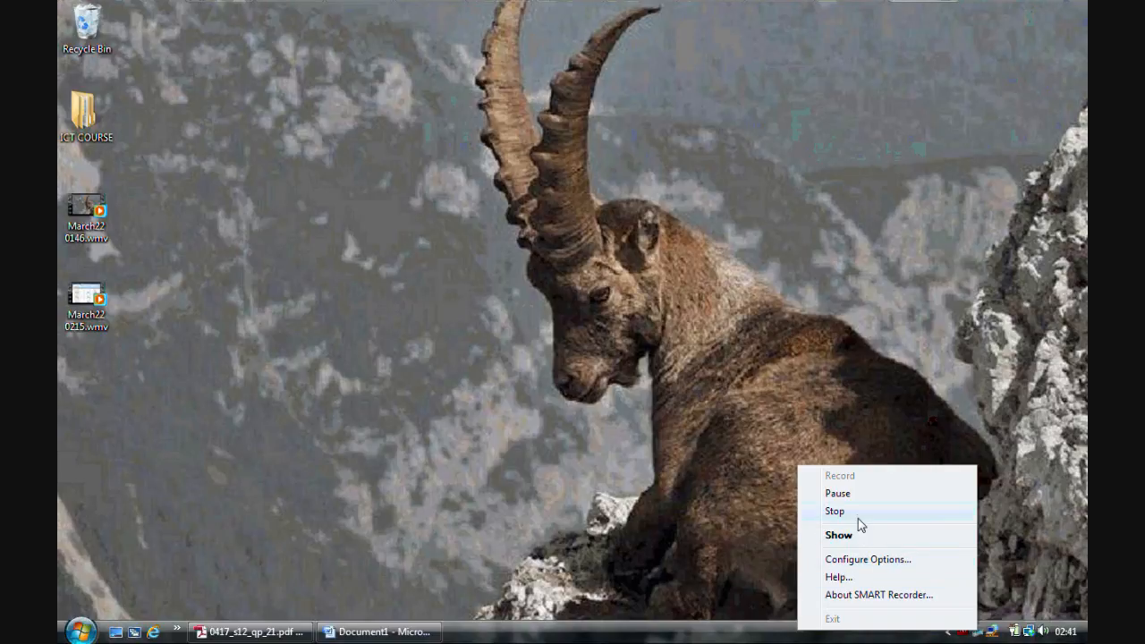